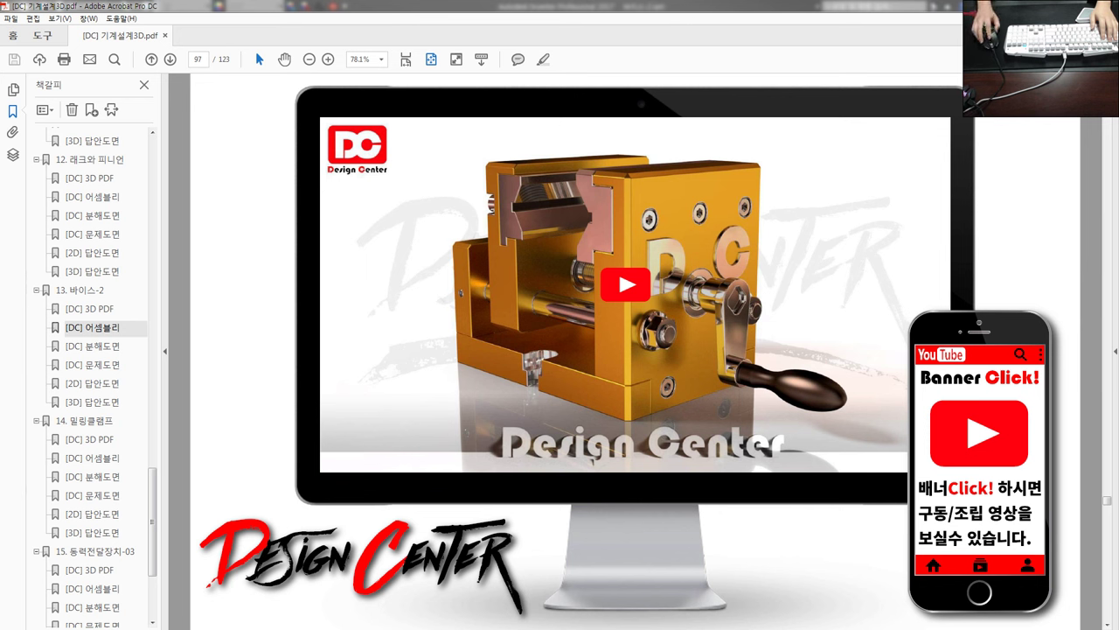
# Open the 동력전달장치-01 problem drawing from the bookmarks, then the 바이스-2 problem drawing.
pyautogui.moveTo(155, 499); pyautogui.dragTo(154, 280)
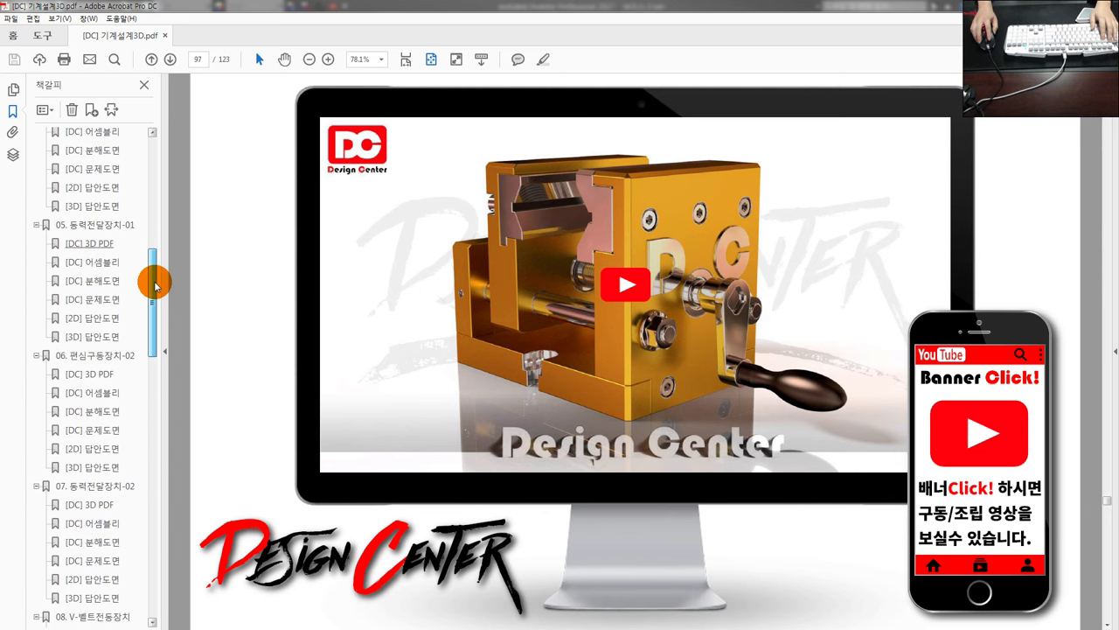
pyautogui.click(104, 301)
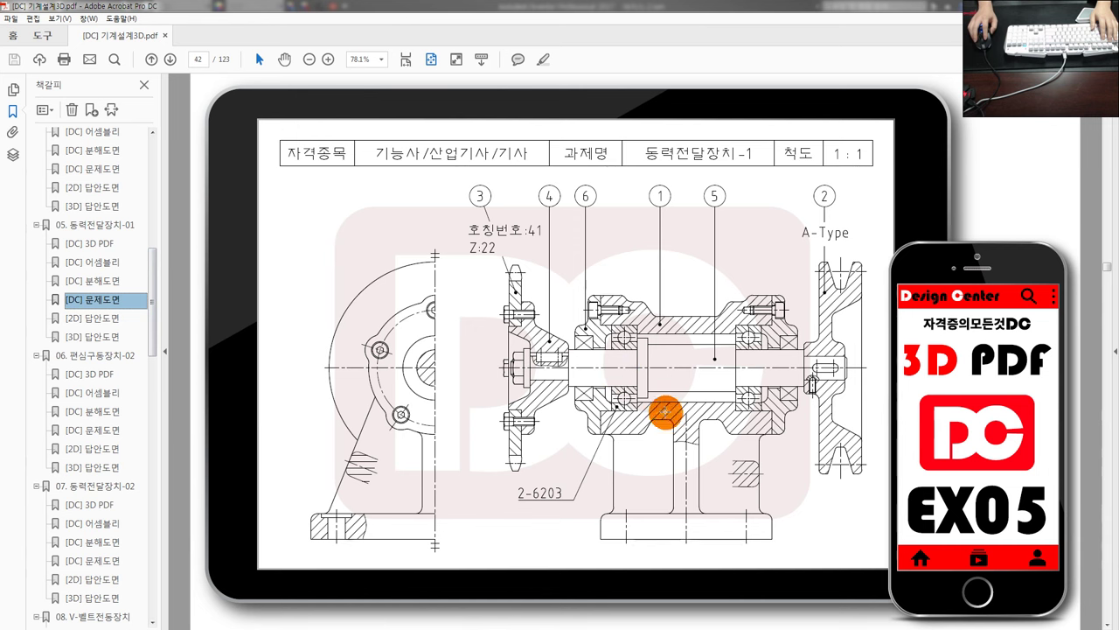
pyautogui.moveTo(151, 328); pyautogui.dragTo(165, 471)
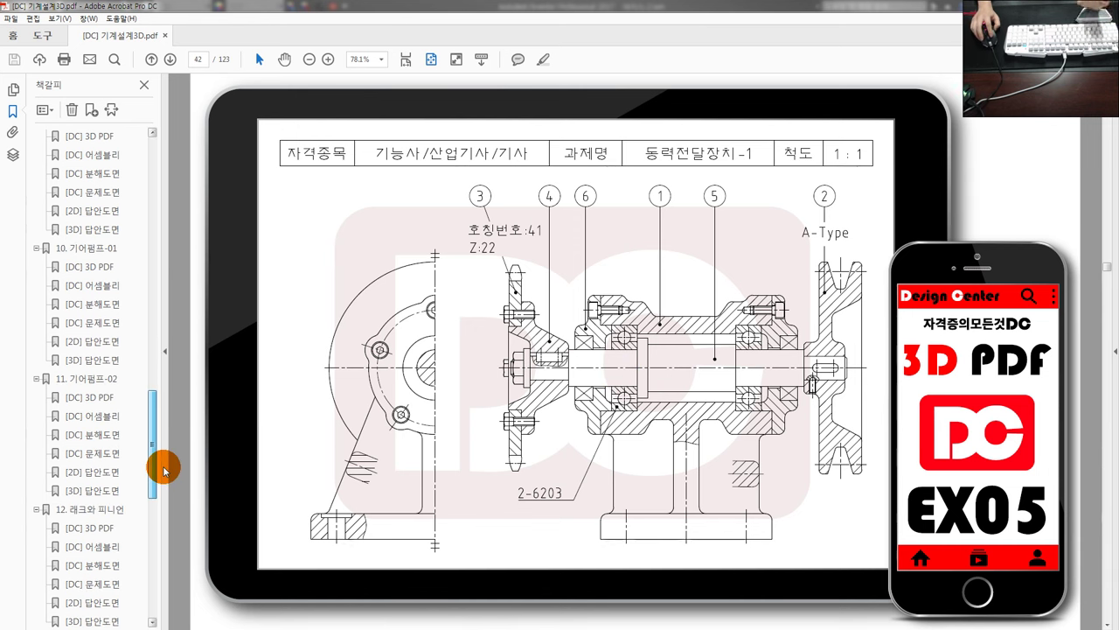
pyautogui.moveTo(165, 471); pyautogui.dragTo(150, 527)
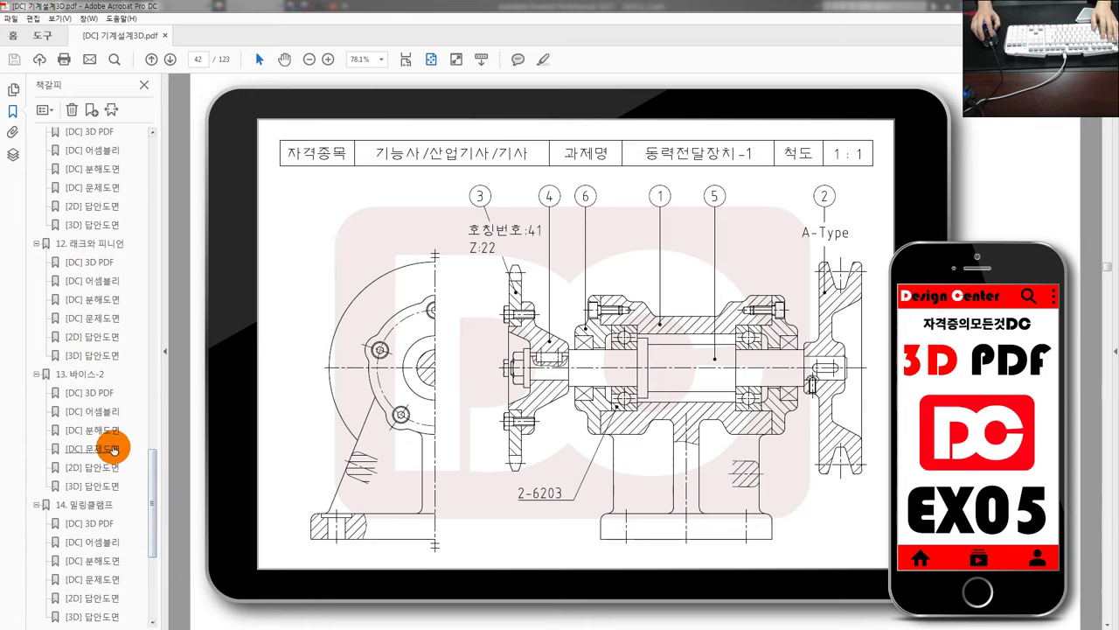
pyautogui.click(114, 449)
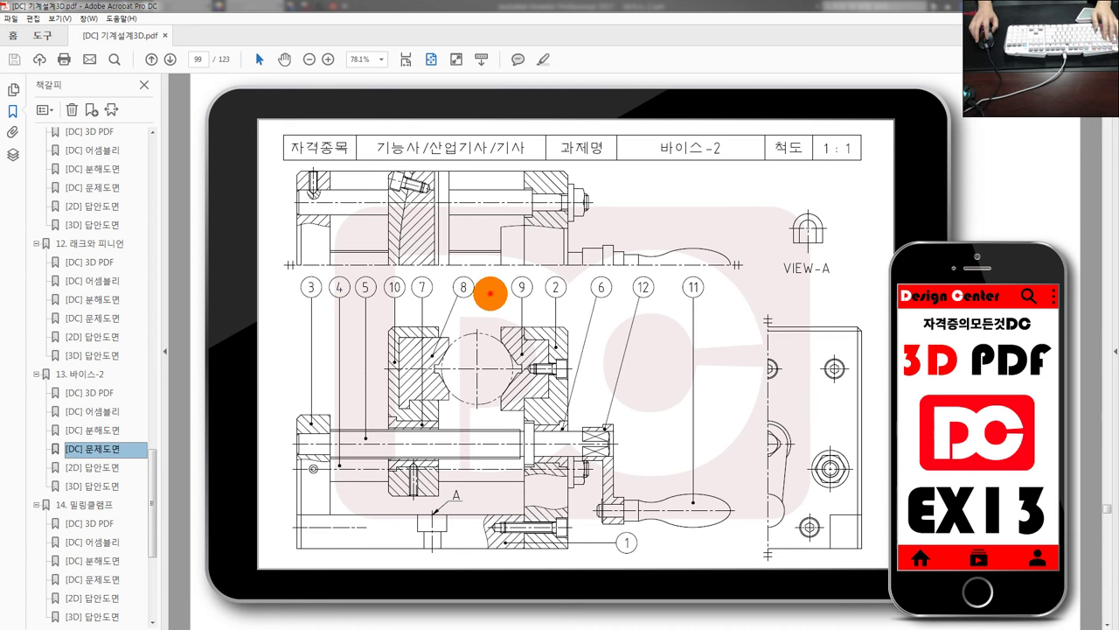
pyautogui.moveTo(568, 212)
pyautogui.mouseDown()
pyautogui.moveTo(349, 207)
pyautogui.moveTo(364, 220)
pyautogui.moveTo(594, 207)
pyautogui.moveTo(560, 243)
pyautogui.moveTo(293, 215)
pyautogui.moveTo(425, 245)
pyautogui.moveTo(400, 230)
pyautogui.moveTo(399, 199)
pyautogui.moveTo(298, 196)
pyautogui.moveTo(376, 194)
pyautogui.moveTo(332, 181)
pyautogui.moveTo(357, 238)
pyautogui.moveTo(647, 223)
pyautogui.moveTo(489, 192)
pyautogui.moveTo(583, 242)
pyautogui.moveTo(352, 208)
pyautogui.moveTo(569, 170)
pyautogui.moveTo(363, 185)
pyautogui.mouseUp()
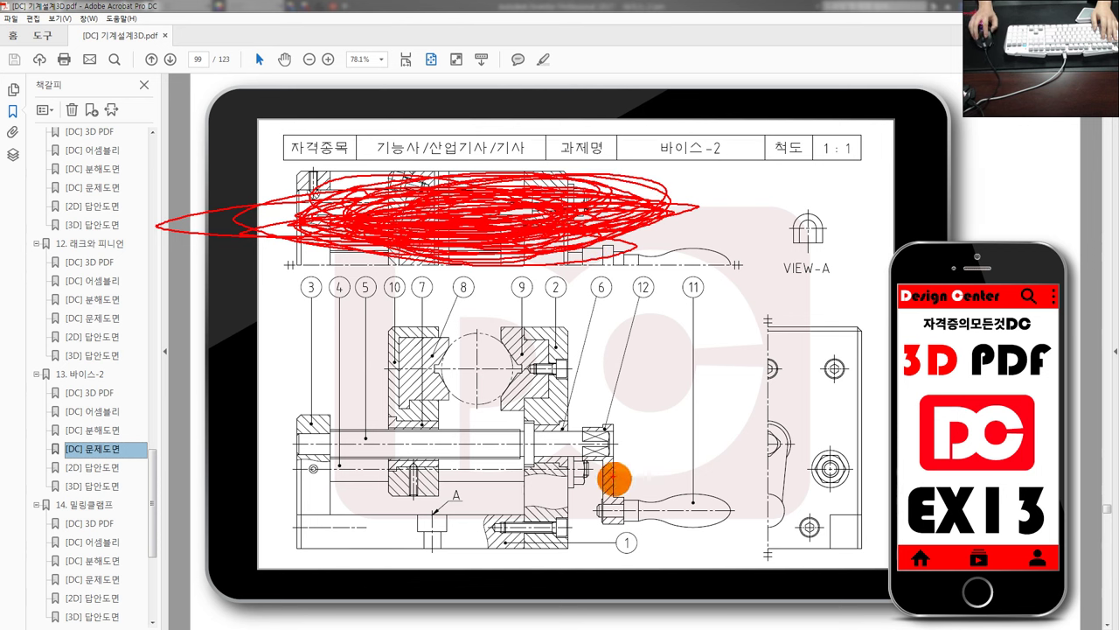
pyautogui.moveTo(835, 448); pyautogui.dragTo(850, 472)
pyautogui.moveTo(582, 486)
pyautogui.mouseDown()
pyautogui.moveTo(507, 486)
pyautogui.moveTo(533, 486)
pyautogui.mouseUp()
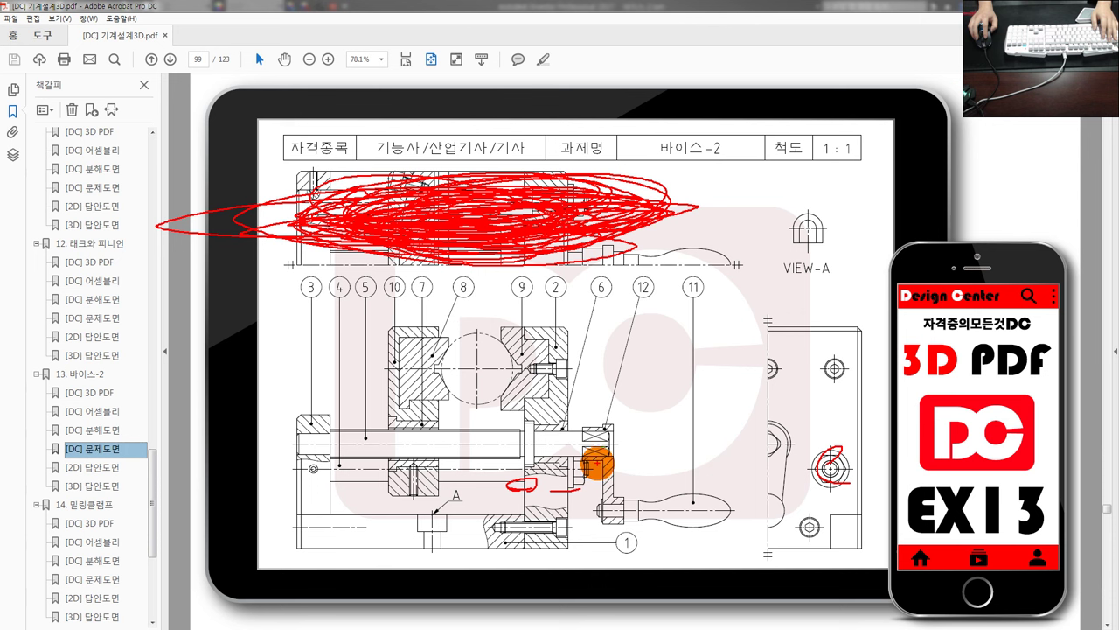
pyautogui.moveTo(598, 464)
pyautogui.mouseDown()
pyautogui.moveTo(594, 475)
pyautogui.moveTo(624, 472)
pyautogui.mouseUp()
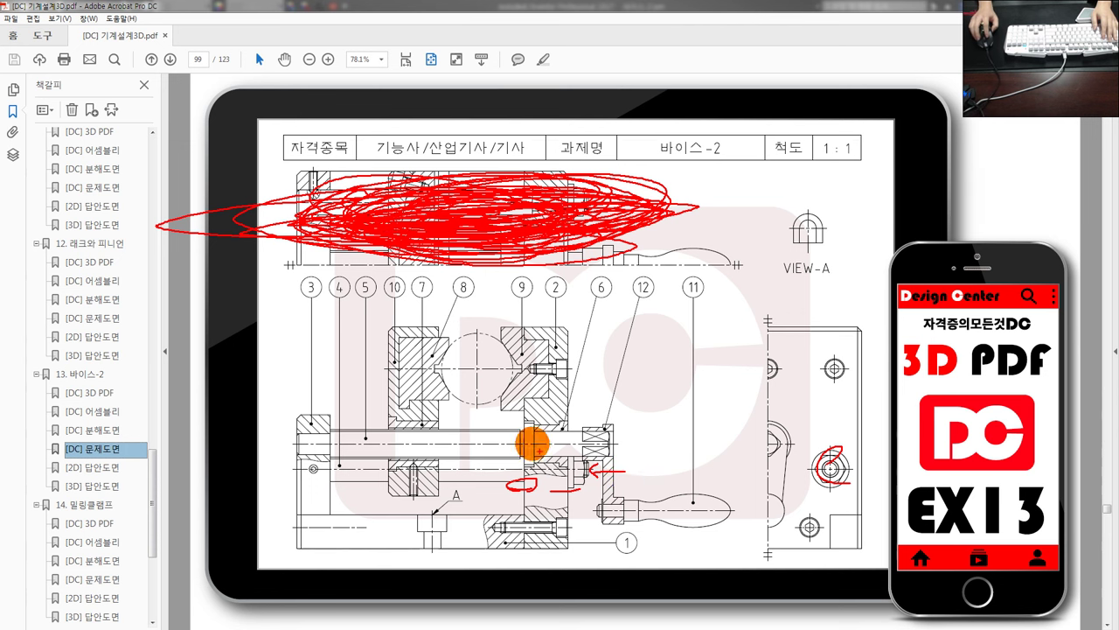
pyautogui.moveTo(522, 348); pyautogui.dragTo(579, 325)
pyautogui.moveTo(385, 385)
pyautogui.mouseDown()
pyautogui.moveTo(412, 387)
pyautogui.moveTo(382, 380)
pyautogui.mouseUp()
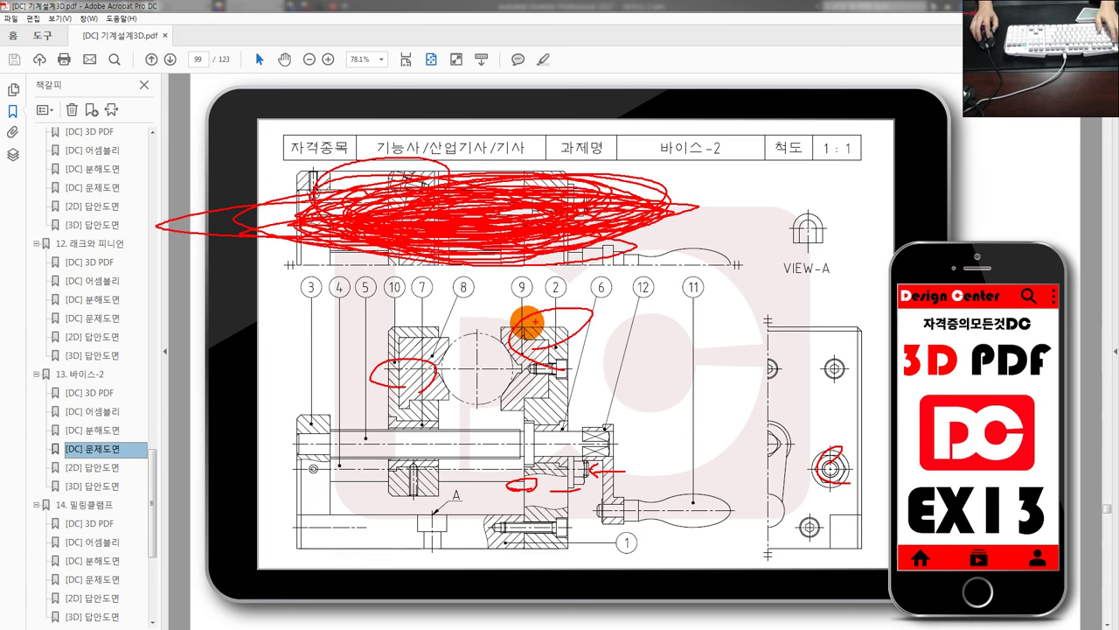
pyautogui.press('Escape')
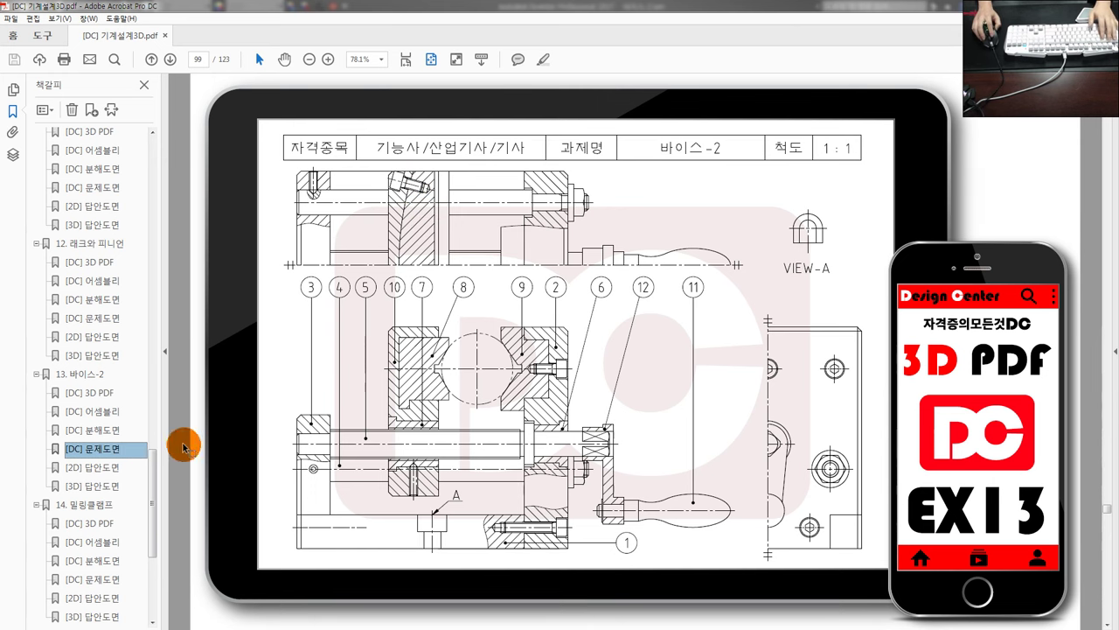
pyautogui.click(97, 395)
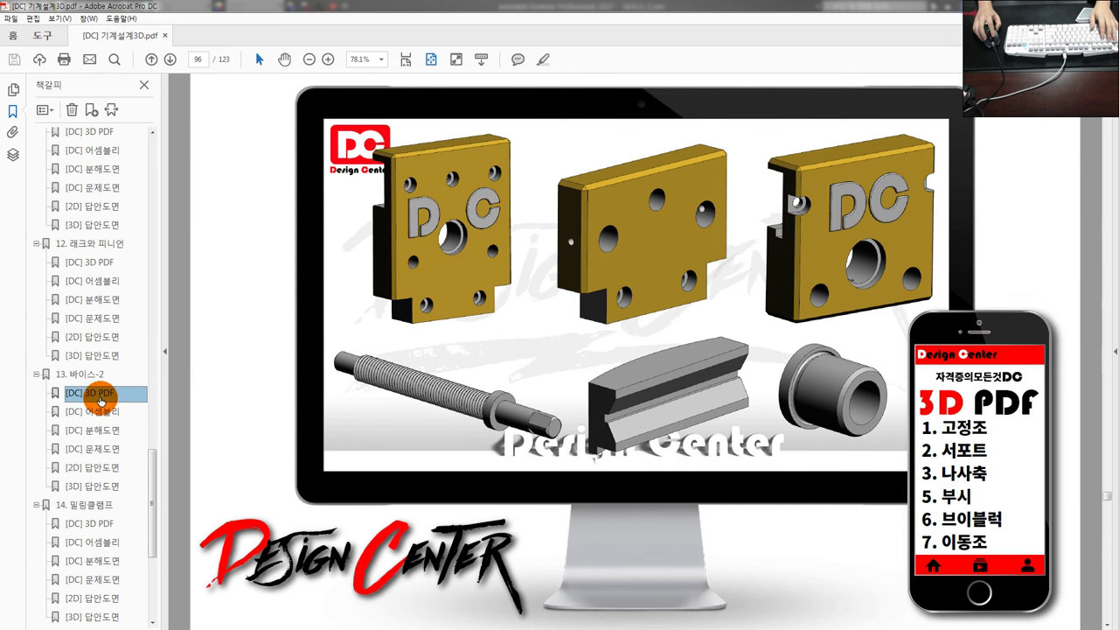
pyautogui.click(102, 376)
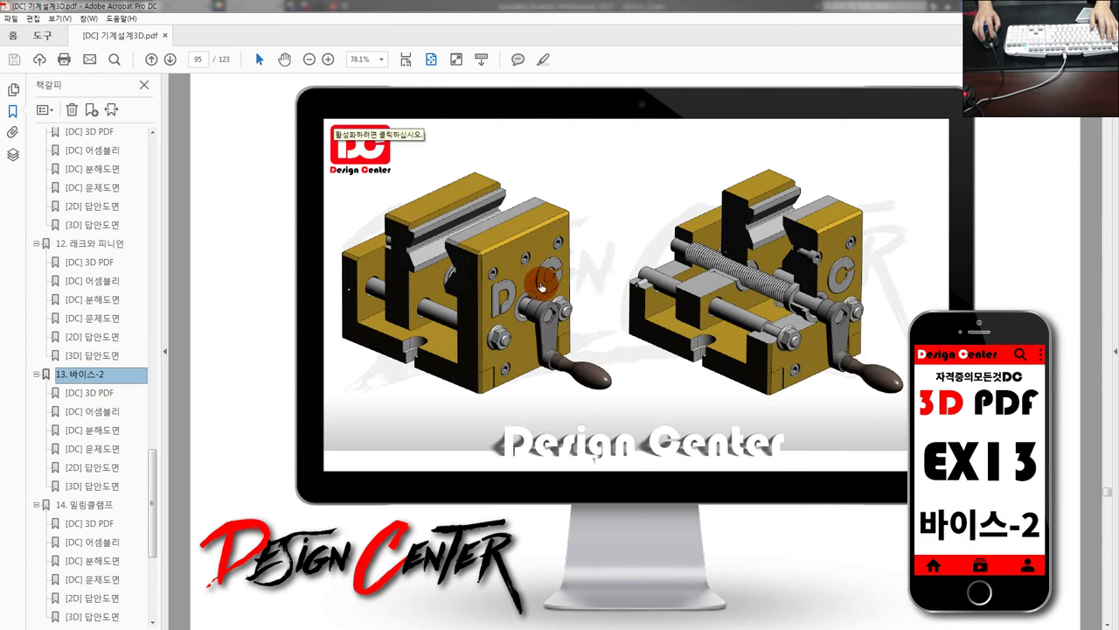
pyautogui.moveTo(495, 292); pyautogui.dragTo(213, 346)
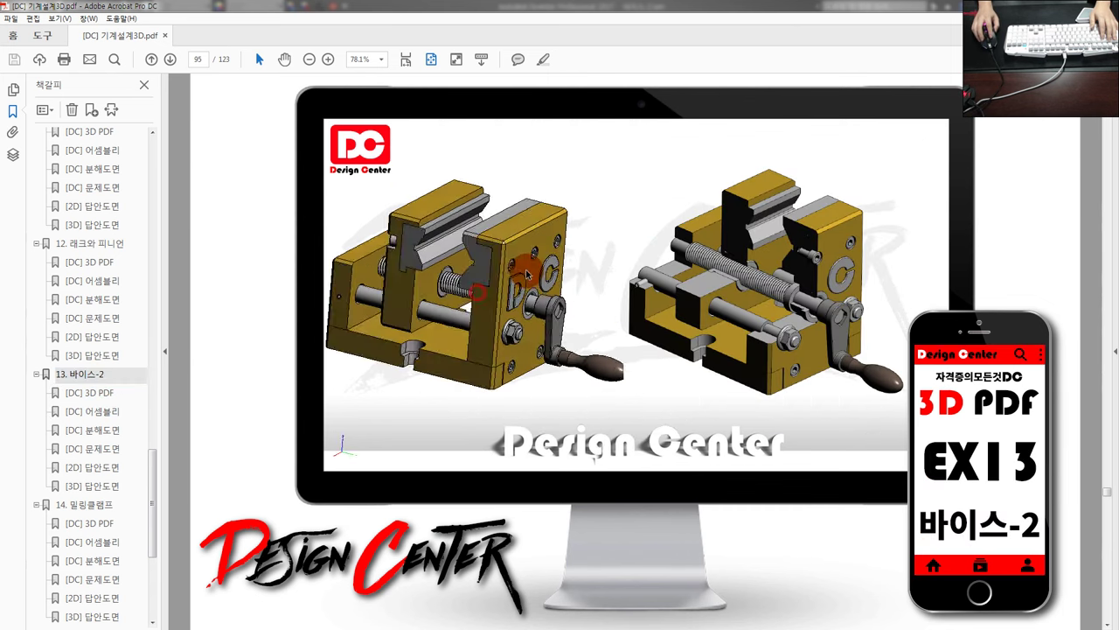
pyautogui.click(96, 394)
pyautogui.click(94, 376)
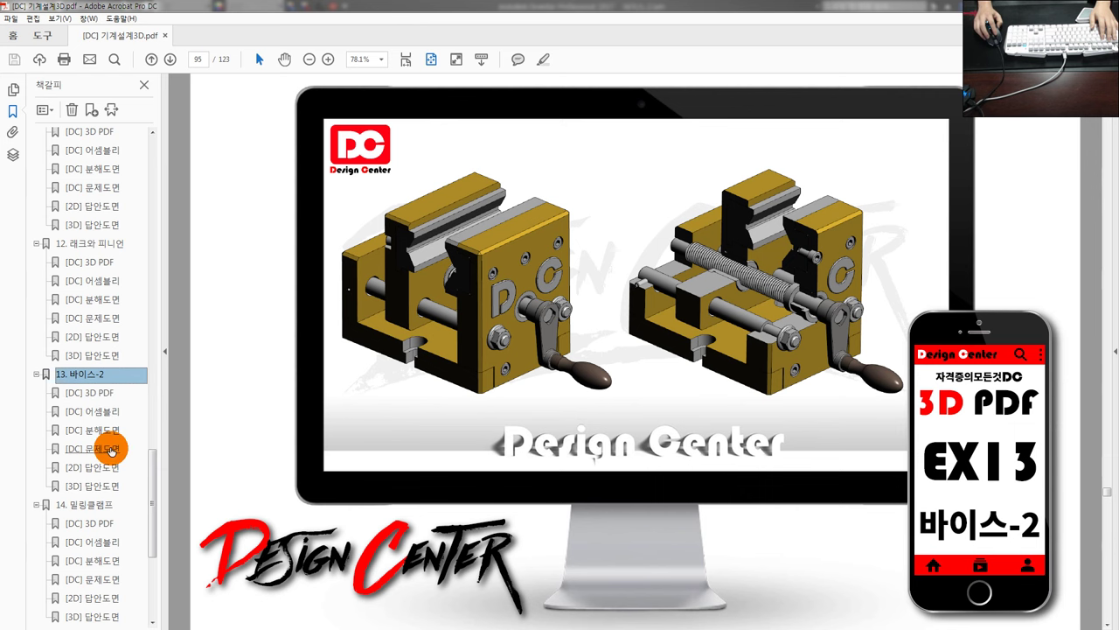
pyautogui.click(111, 450)
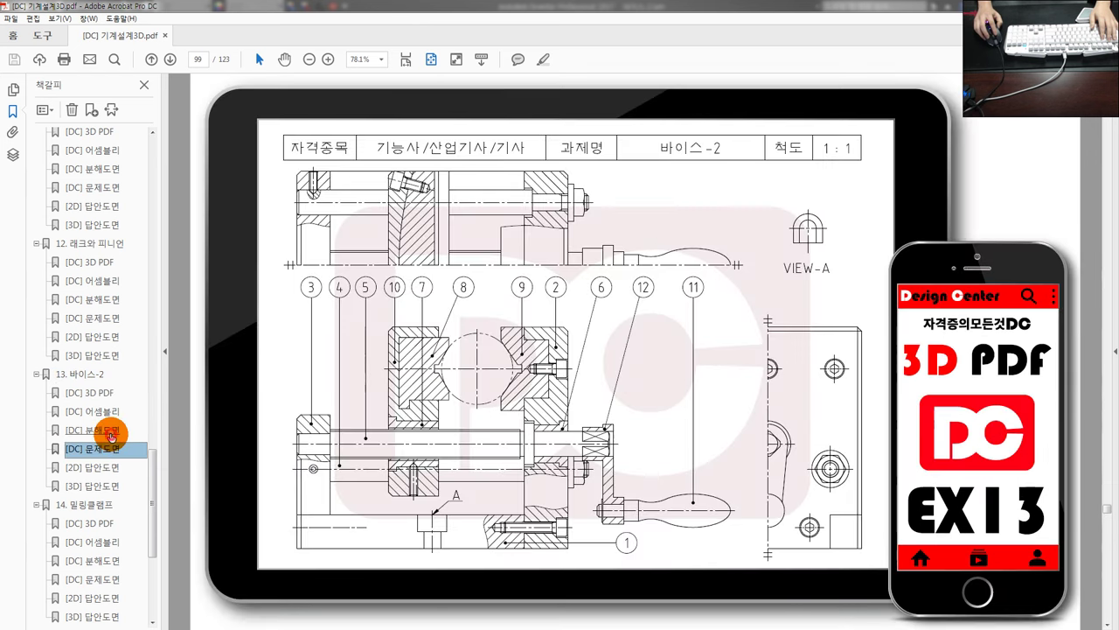
pyautogui.click(110, 433)
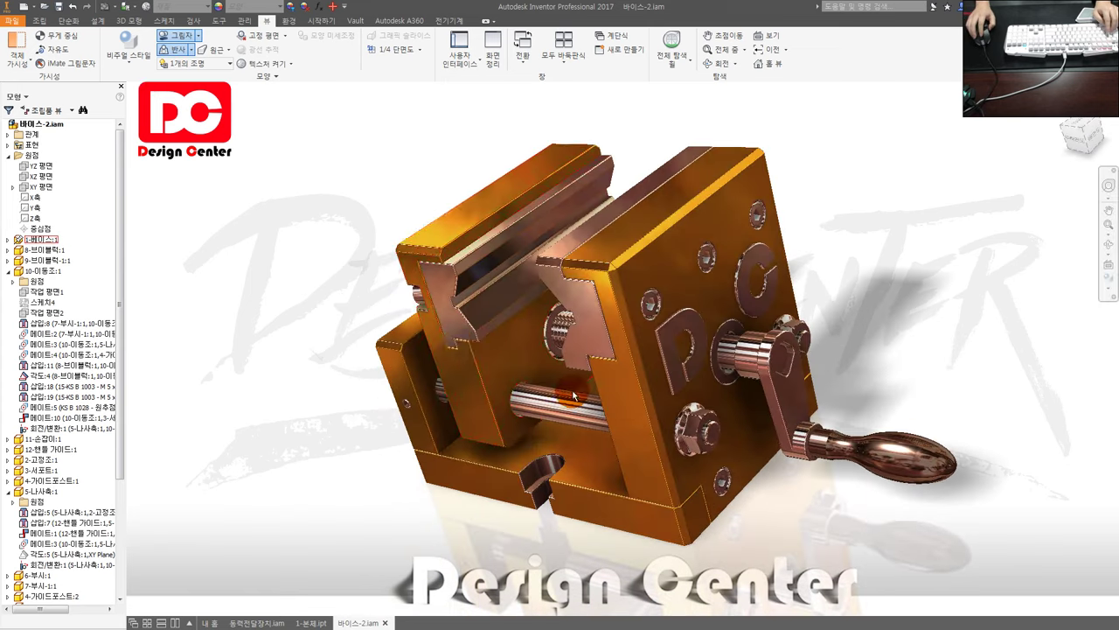
# Orbit the 바이스-2 vise assembly toward the handle side and zoom in and out.
pyautogui.keyDown('shift'); pyautogui.moveTo(574, 396); pyautogui.dragTo(456, 332, button='middle'); pyautogui.keyUp('shift')
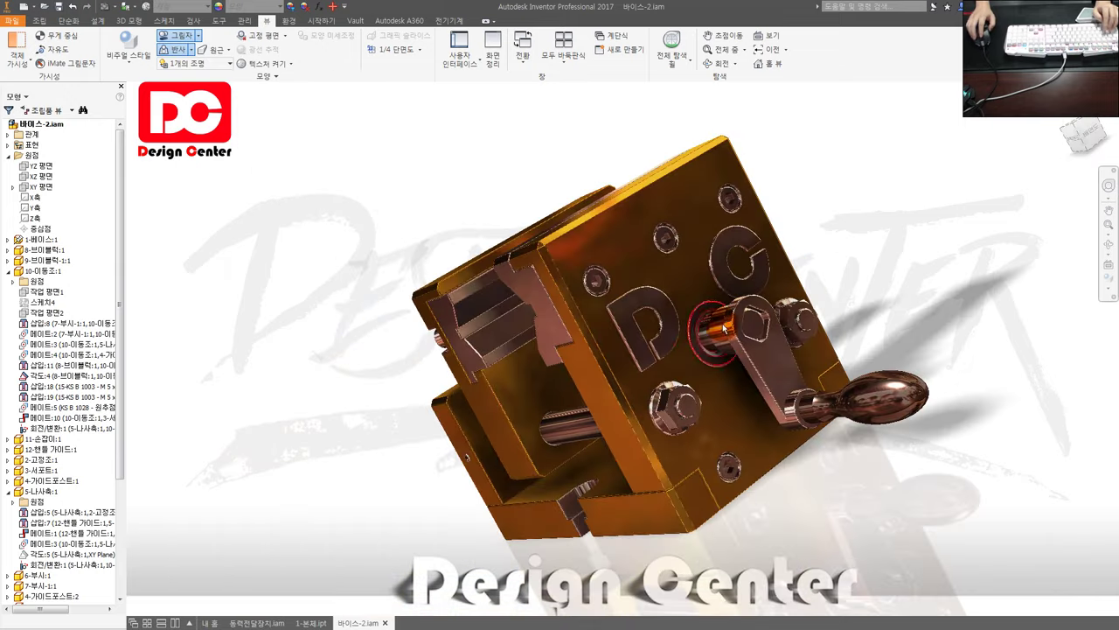
pyautogui.keyDown('shift'); pyautogui.moveTo(455, 332); pyautogui.dragTo(536, 418, button='middle'); pyautogui.keyUp('shift')
pyautogui.scroll(5, 563, 405)
pyautogui.scroll(-5, 563, 405)
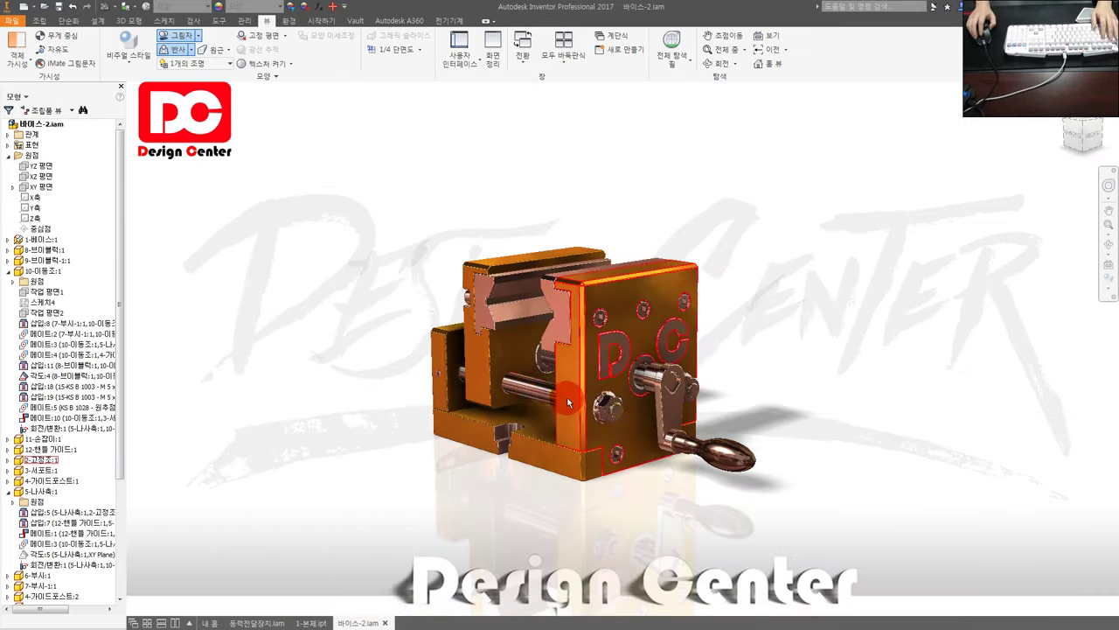
pyautogui.scroll(3, 554, 400)
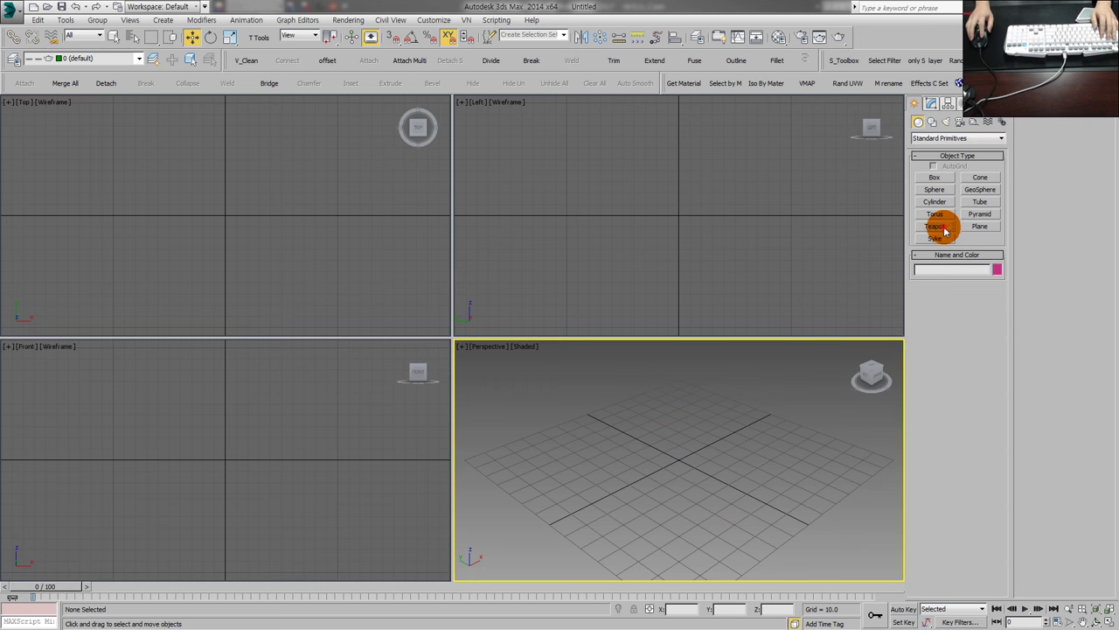
pyautogui.click(935, 225)
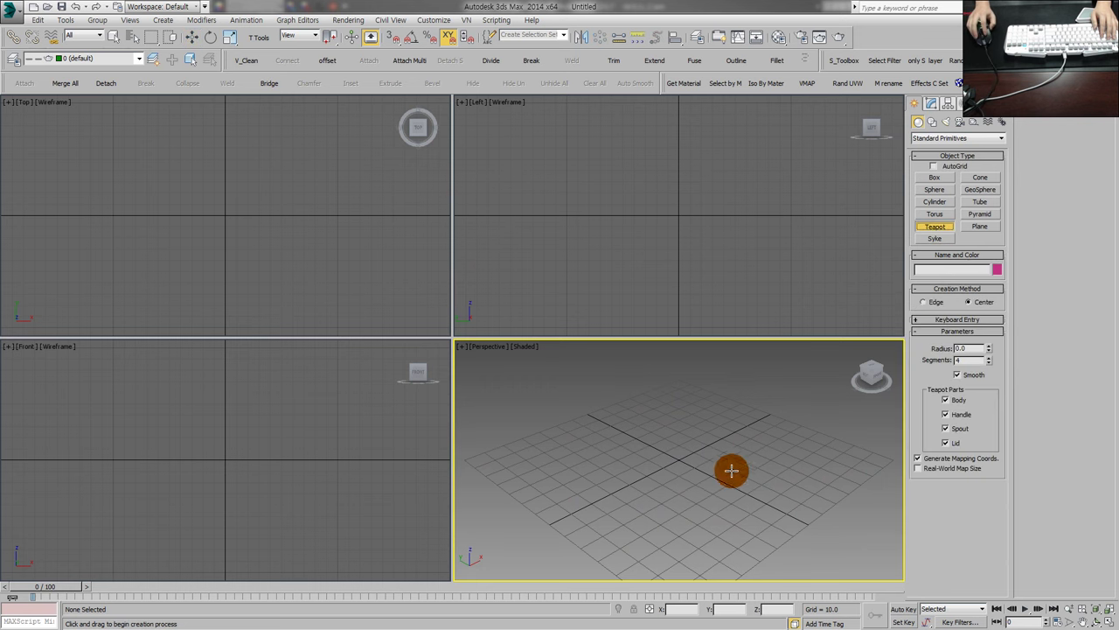
# Drag out a teapot at the grid centre and zoom extents in all four views.
pyautogui.moveTo(678, 451); pyautogui.dragTo(697, 499)
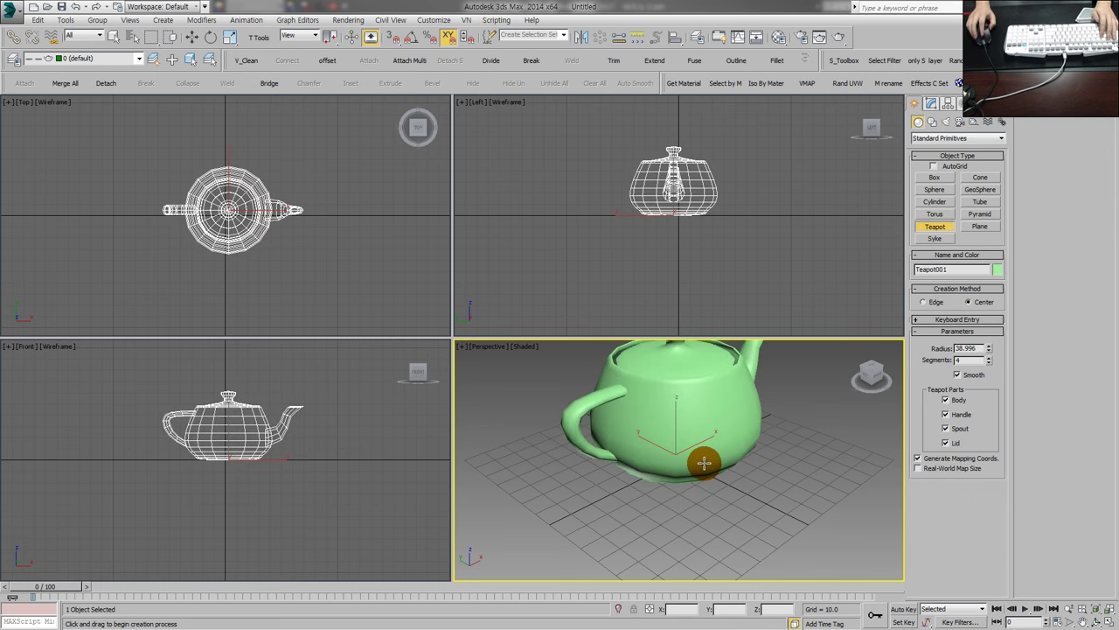
pyautogui.hotkey('ctrl', 'shift', 'z')
pyautogui.click(353, 287)
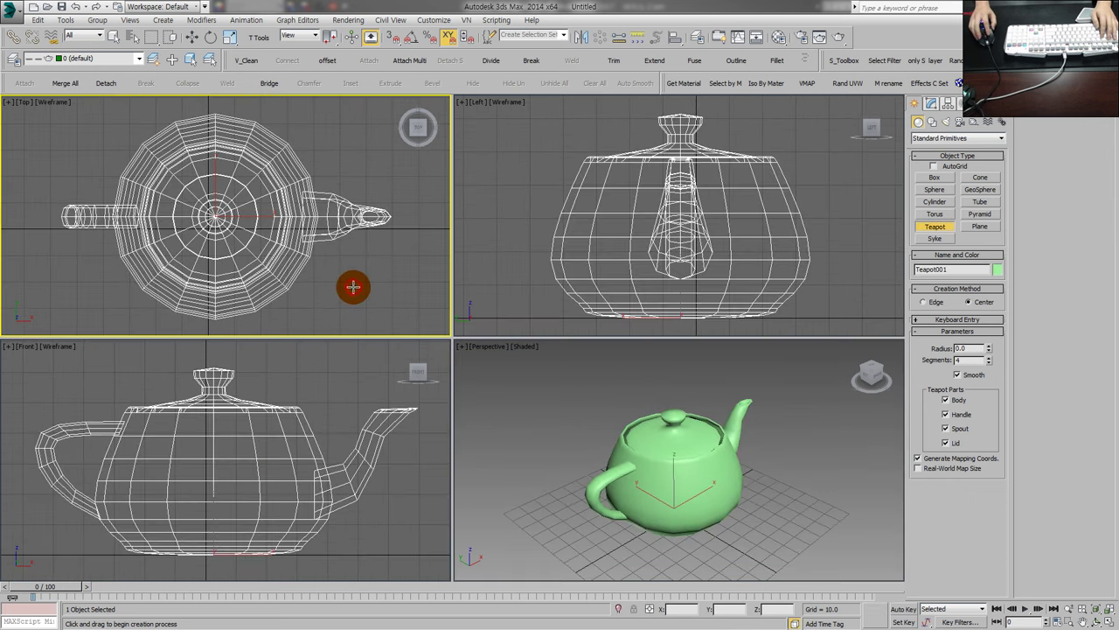
pyautogui.rightClick(353, 290)
# Orbit the perspective view around the teapot and check it in the front, top and left views.
pyautogui.click(550, 382)
pyautogui.keyDown('alt'); pyautogui.moveTo(599, 449); pyautogui.dragTo(644, 455, button='middle'); pyautogui.keyUp('alt')
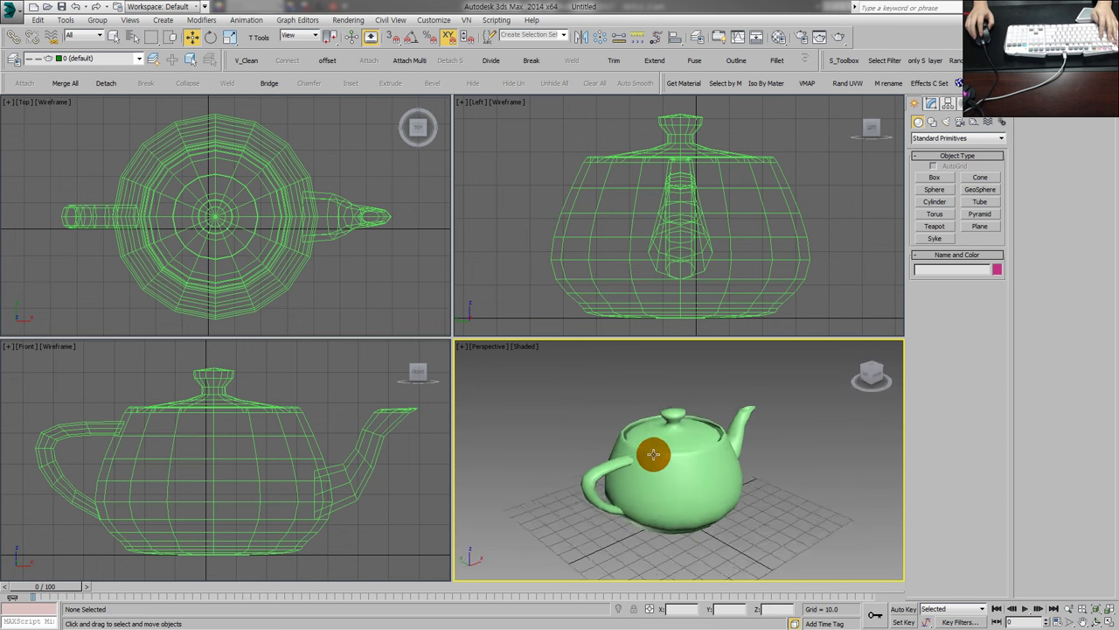
pyautogui.click(403, 377)
pyautogui.click(389, 291)
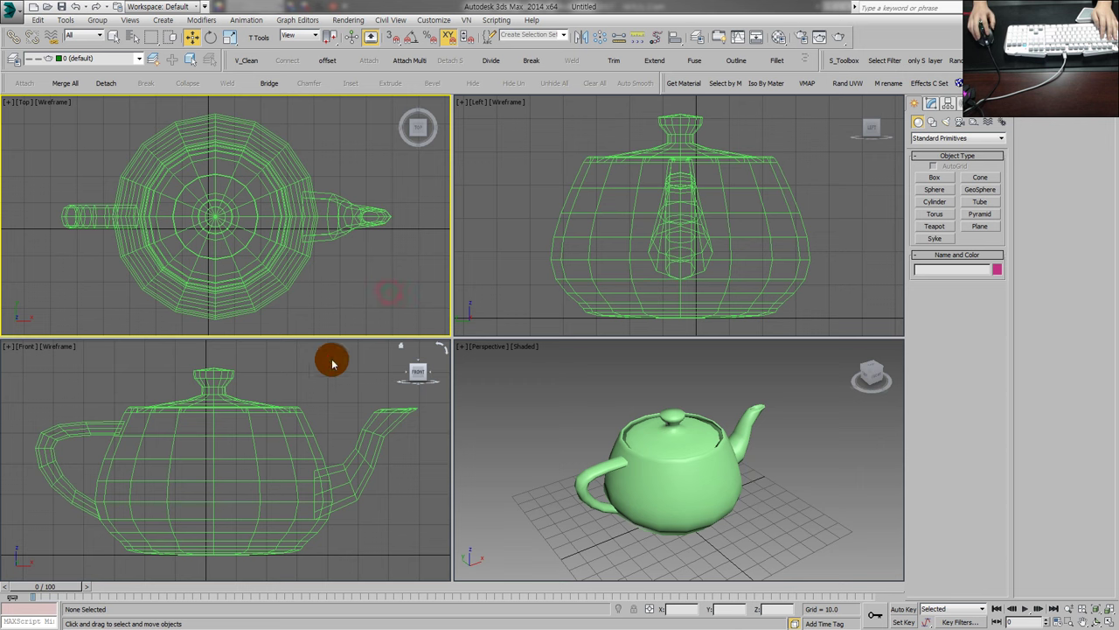
pyautogui.click(594, 236)
pyautogui.click(248, 216)
pyautogui.click(338, 382)
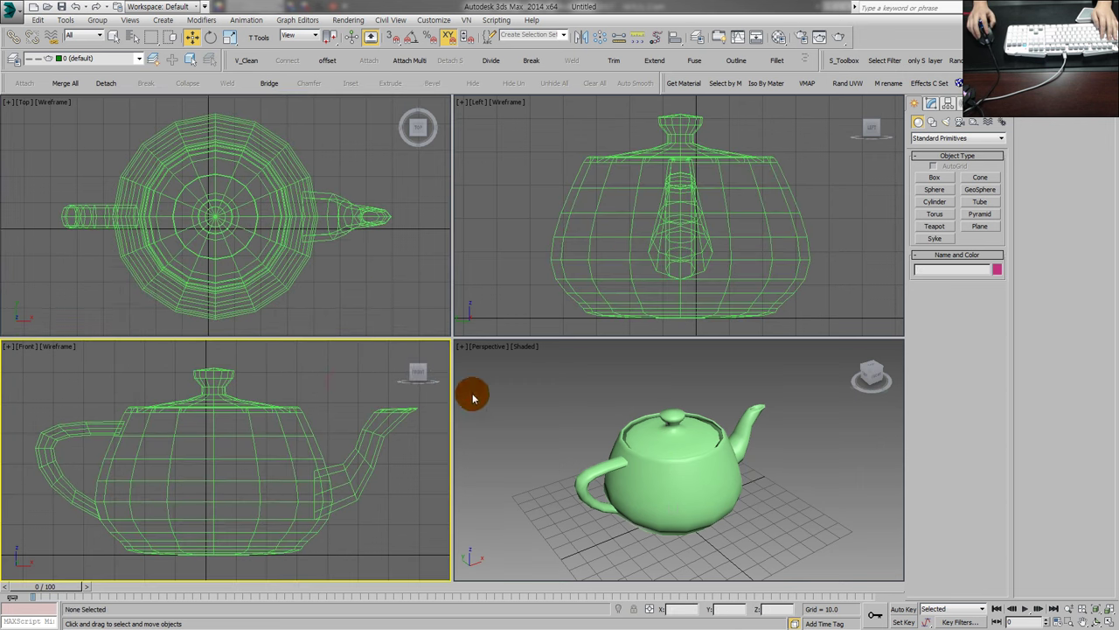
pyautogui.click(591, 406)
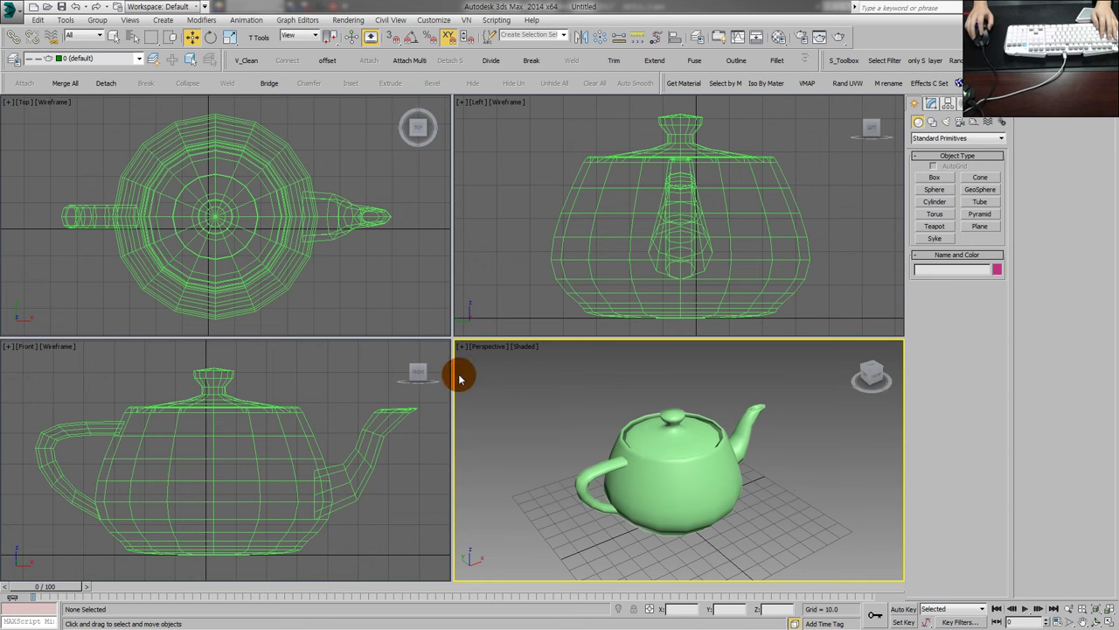
# Cycle the active viewport through top, front, left and perspective.
pyautogui.click(335, 307)
pyautogui.click(310, 399)
pyautogui.click(510, 295)
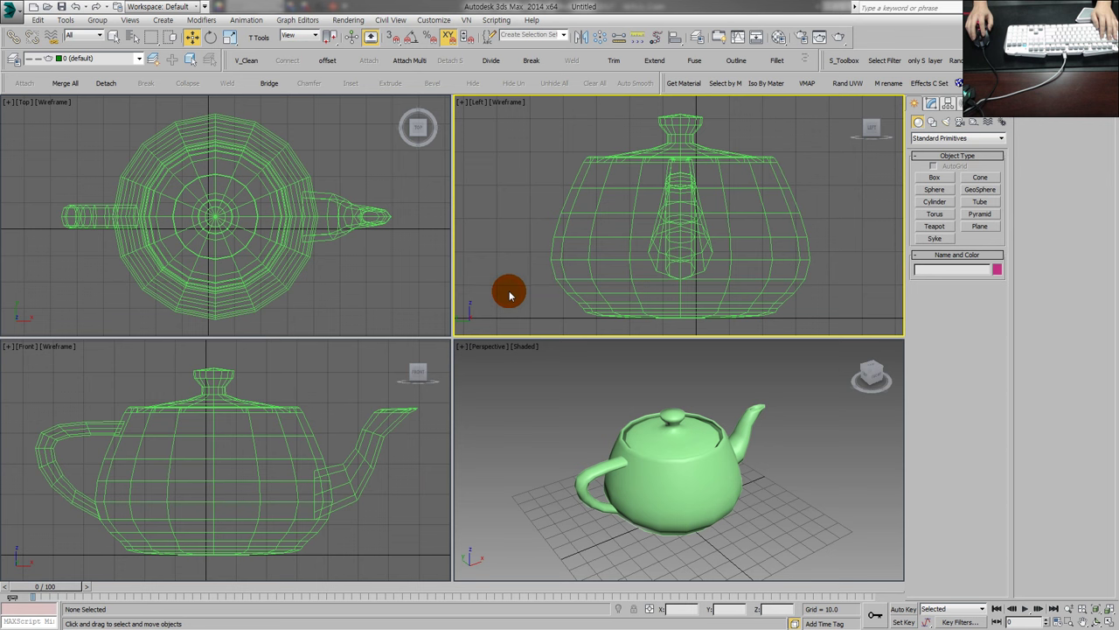
pyautogui.click(374, 313)
pyautogui.click(346, 391)
pyautogui.click(519, 385)
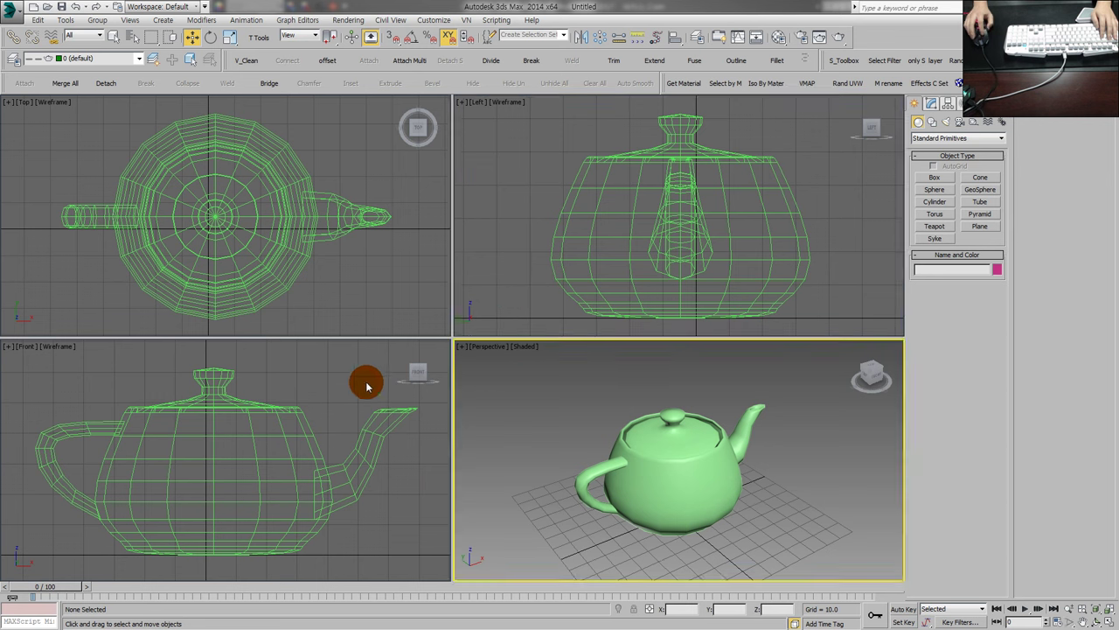
pyautogui.click(385, 293)
pyautogui.click(557, 376)
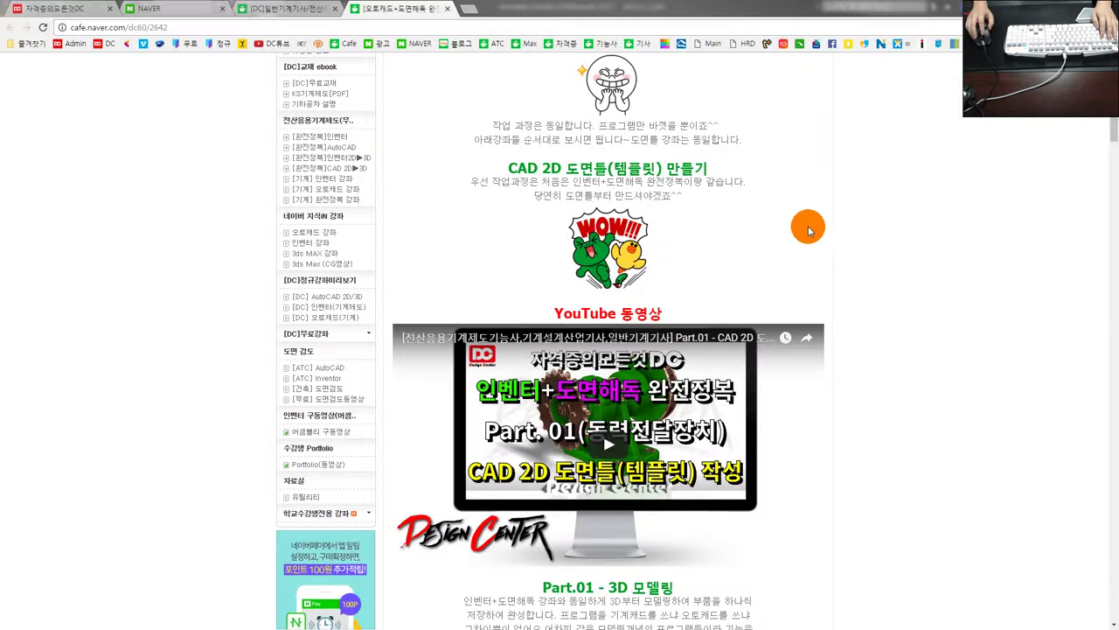
pyautogui.scroll(1, 827, 271)
# Scroll to the Part.01 3D modelling video embed and start playing it.
pyautogui.scroll(4, 828, 277)
pyautogui.scroll(2, 828, 278)
pyautogui.scroll(-4, 826, 275)
pyautogui.scroll(-1, 825, 273)
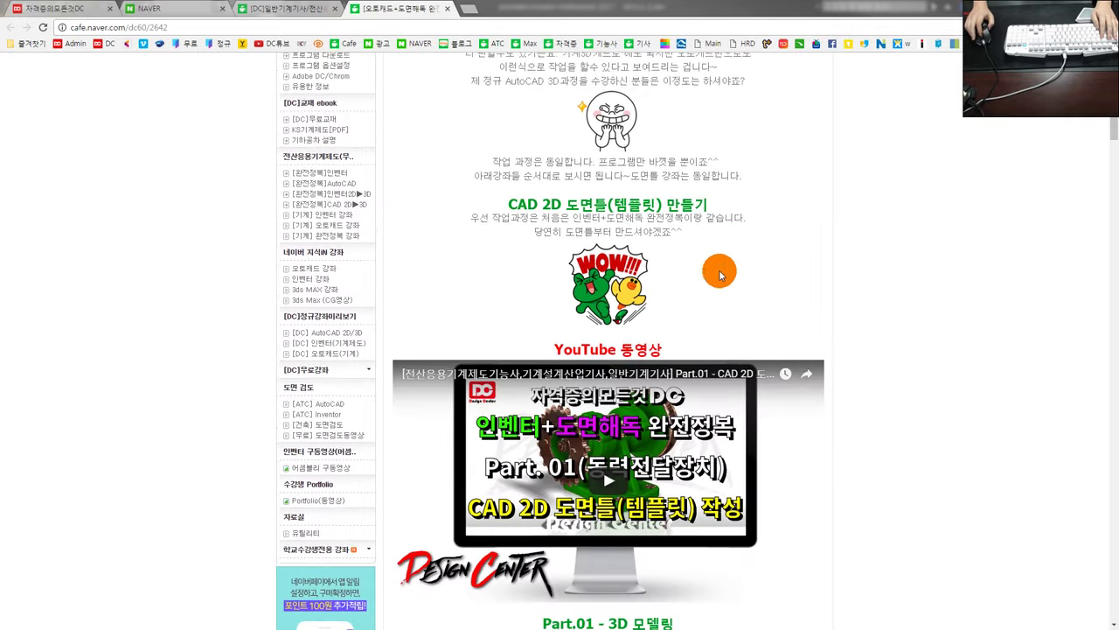
pyautogui.scroll(-2, 719, 271)
pyautogui.scroll(-2, 719, 274)
pyautogui.scroll(-2, 719, 271)
pyautogui.scroll(-1, 789, 267)
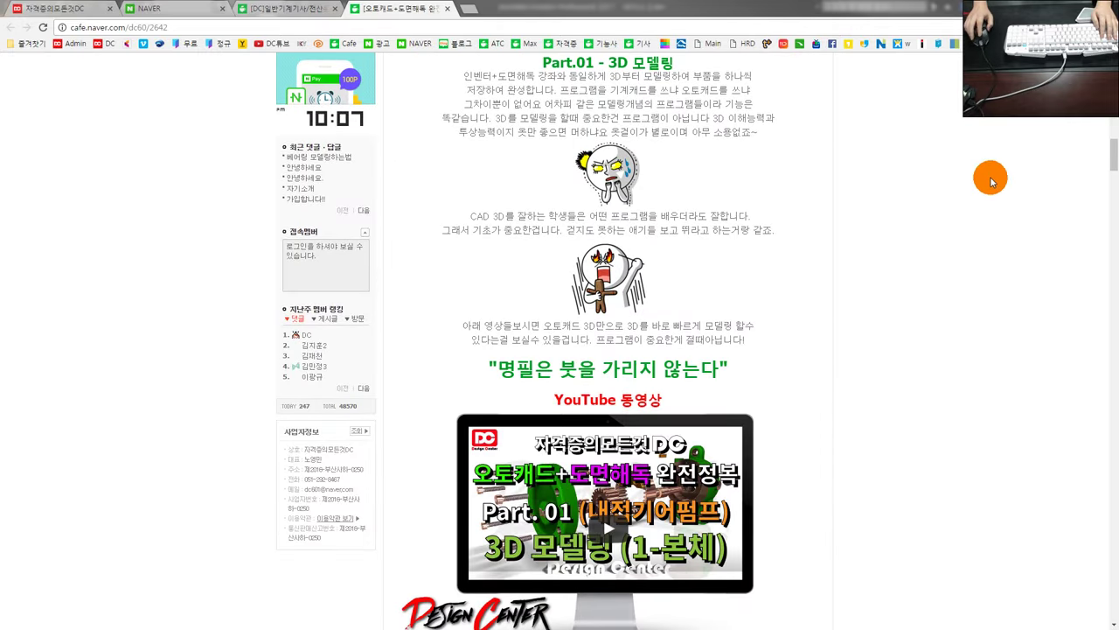
pyautogui.moveTo(1103, 154)
pyautogui.mouseDown()
pyautogui.moveTo(1114, 222)
pyautogui.moveTo(1107, 180)
pyautogui.moveTo(644, 398)
pyautogui.mouseUp()
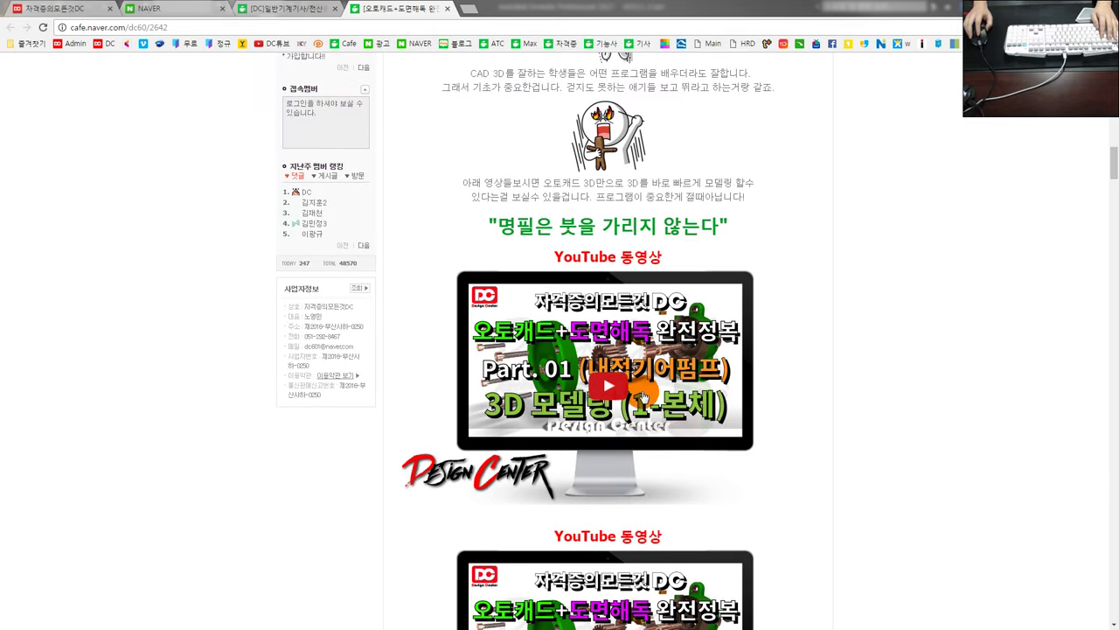
pyautogui.click(605, 386)
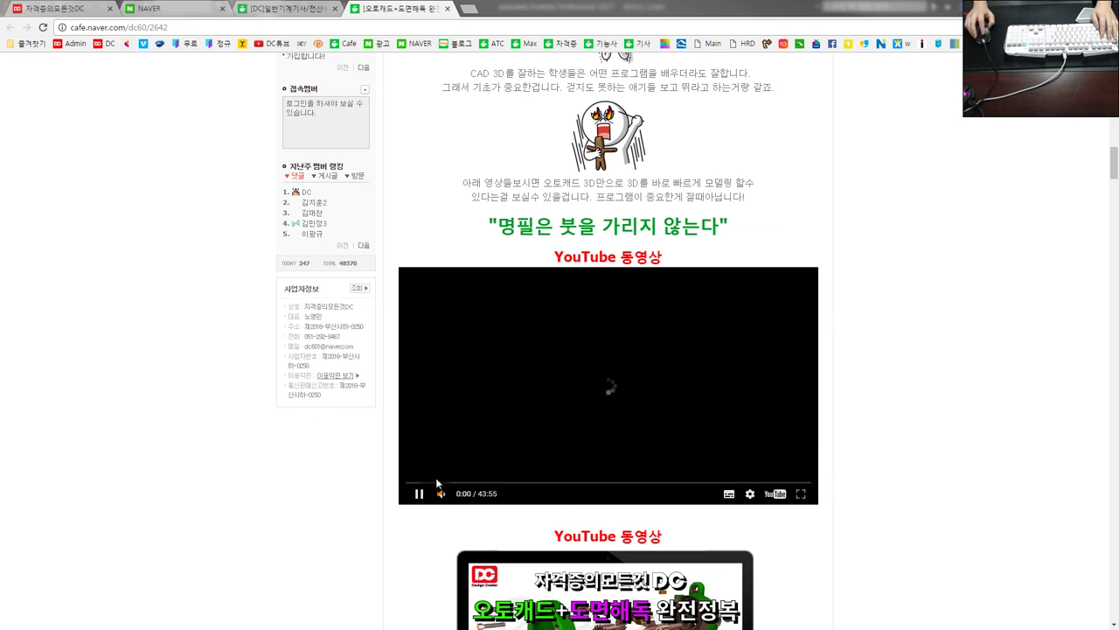
# Seek ahead past 14:50, close the ad banner, pause at 22:42 and mute the sound.
pyautogui.click(456, 483)
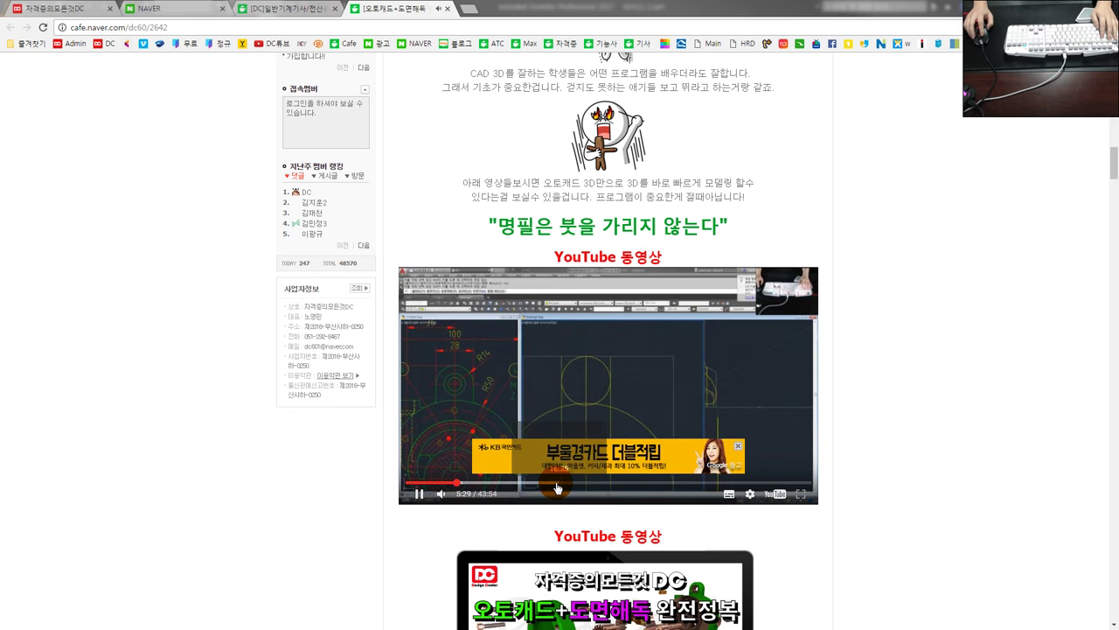
pyautogui.click(442, 496)
pyautogui.click(543, 482)
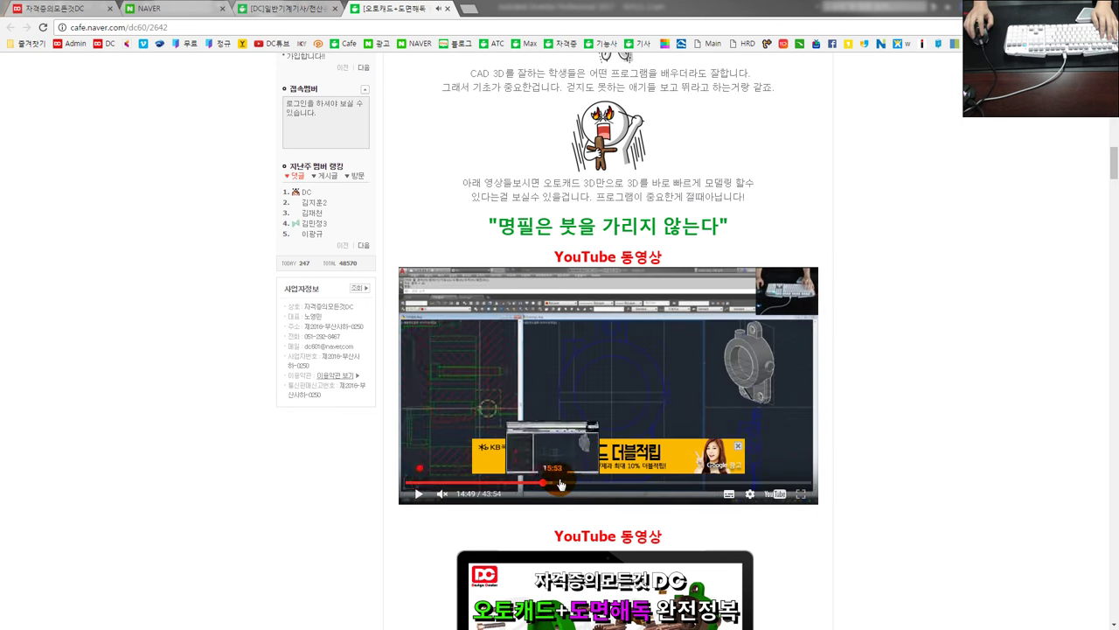
pyautogui.click(801, 496)
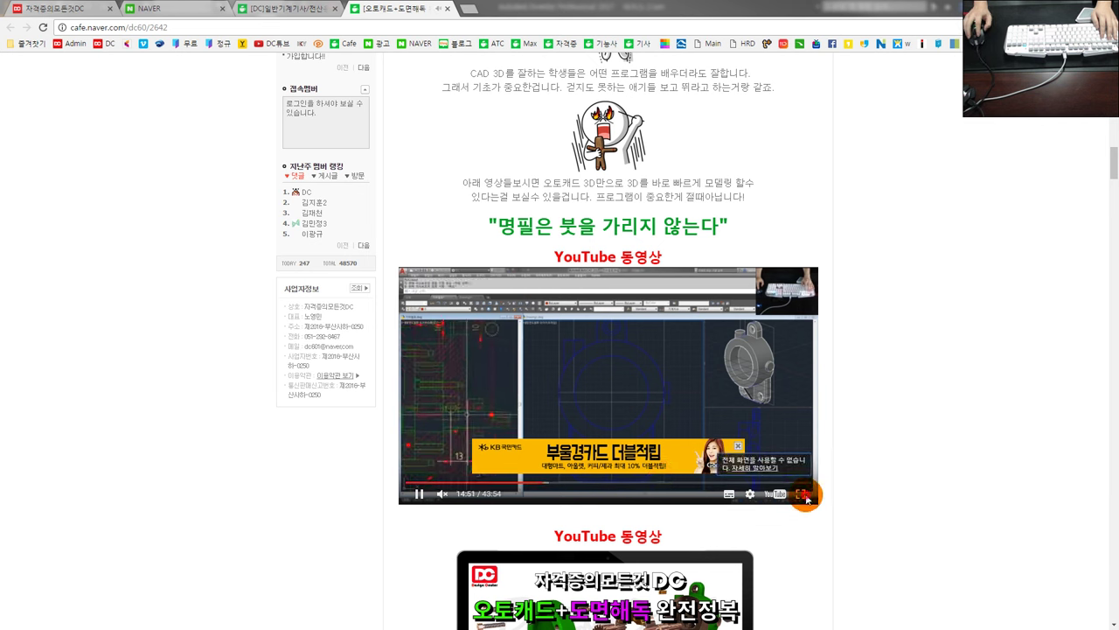
pyautogui.click(736, 452)
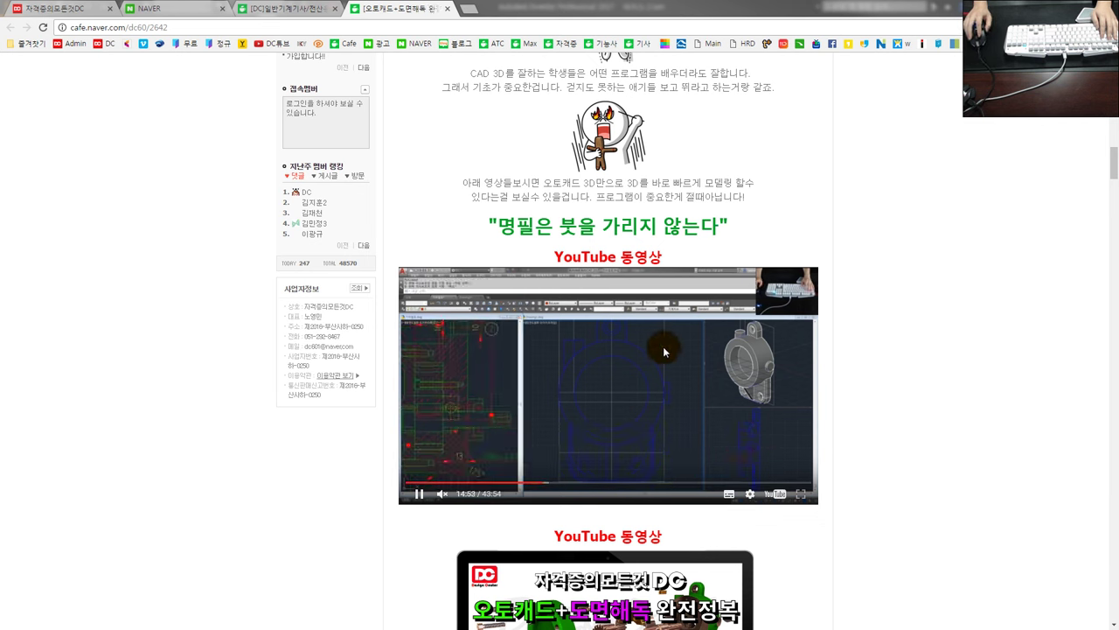
pyautogui.click(627, 483)
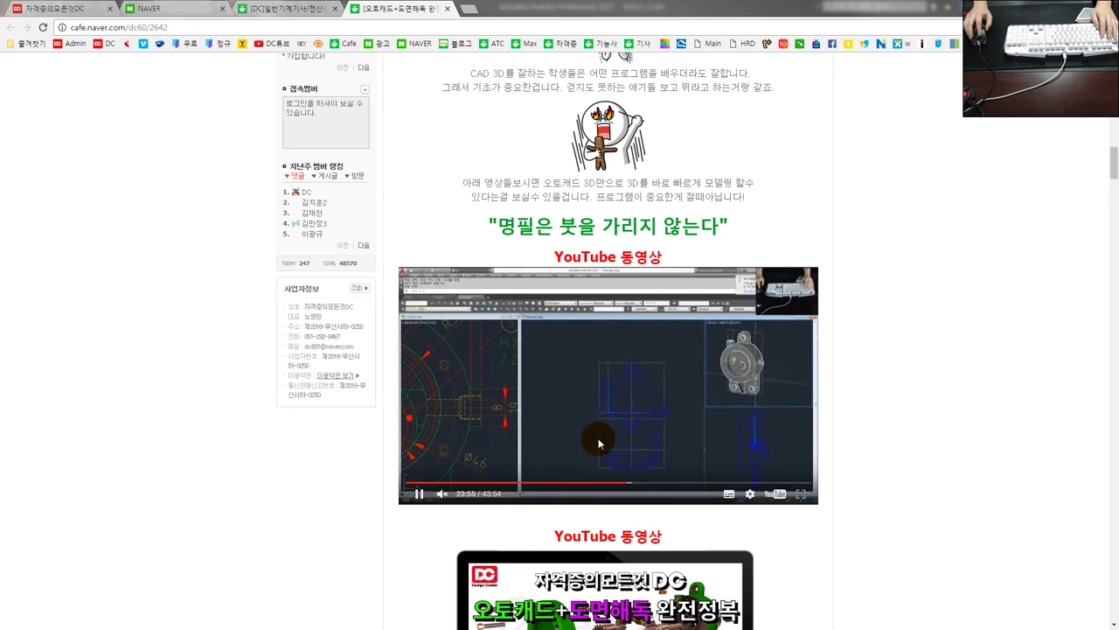
pyautogui.click(418, 494)
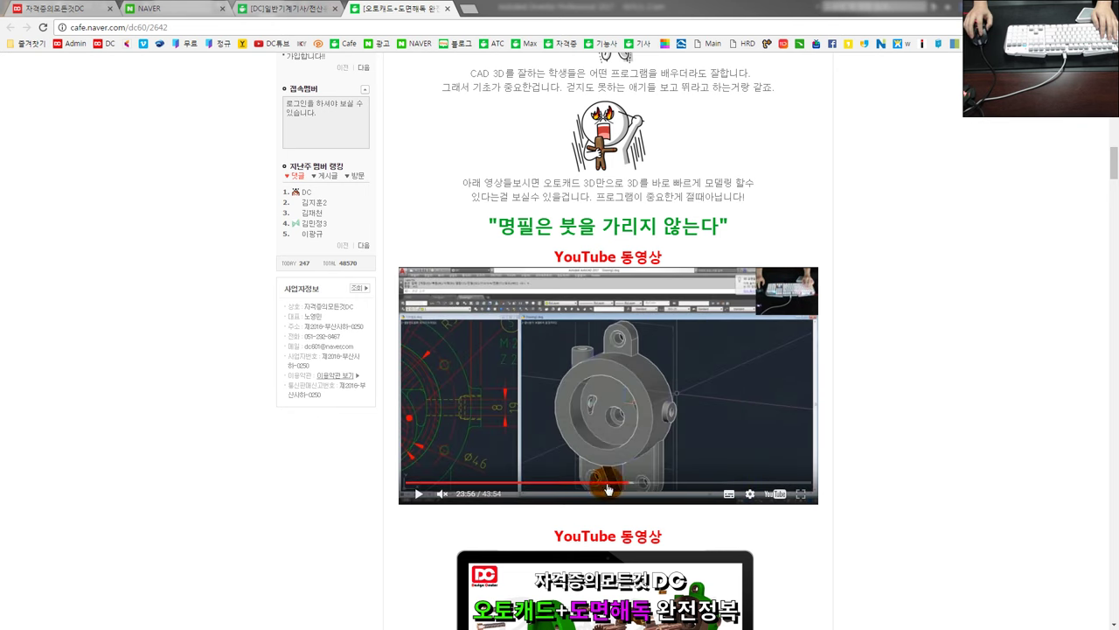
pyautogui.moveTo(615, 483)
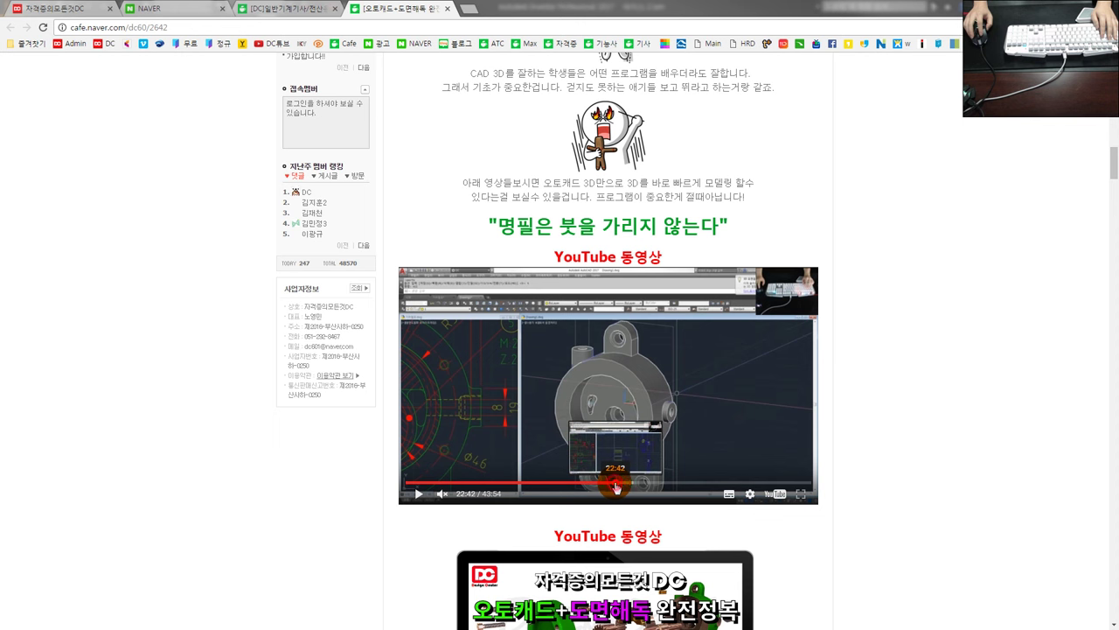
pyautogui.click(422, 497)
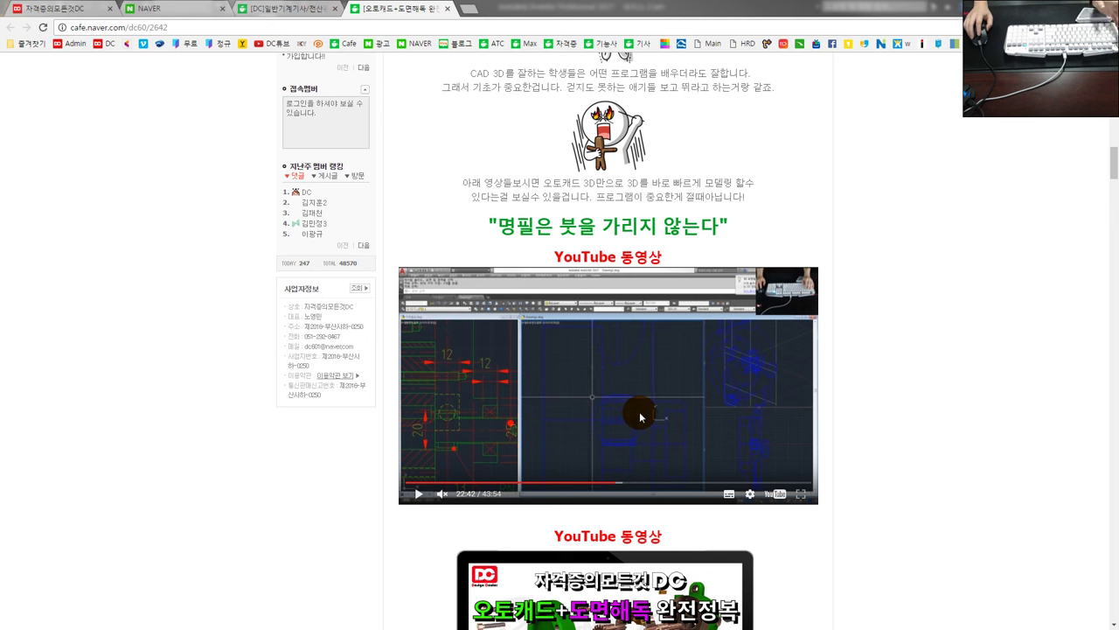
pyautogui.click(441, 493)
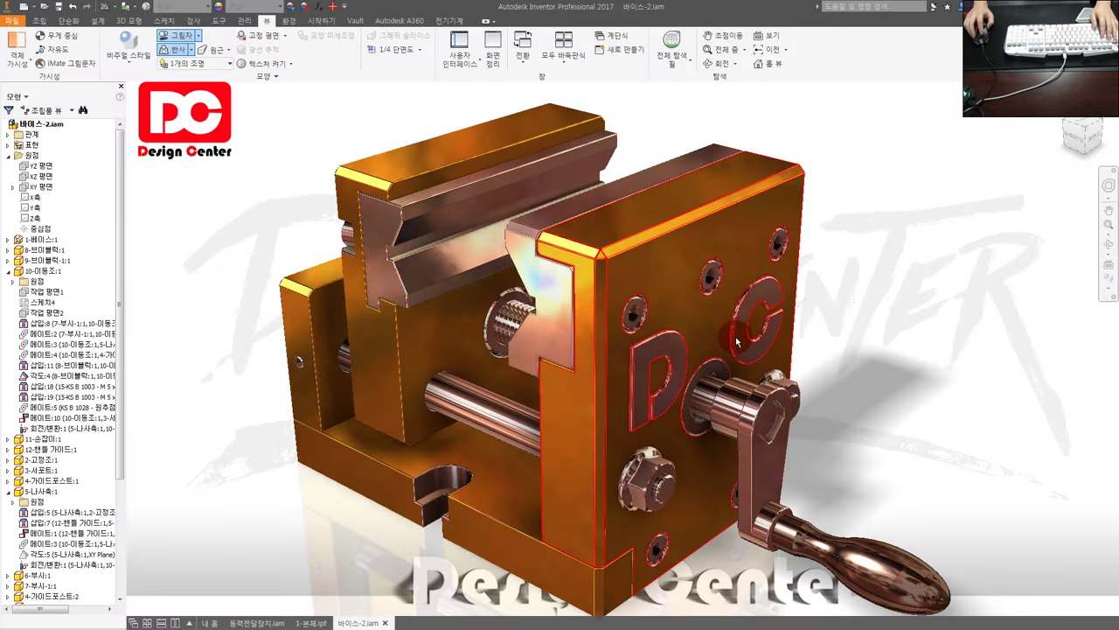
pyautogui.keyDown('shift'); pyautogui.moveTo(972, 332); pyautogui.dragTo(676, 356, button='middle'); pyautogui.keyUp('shift')
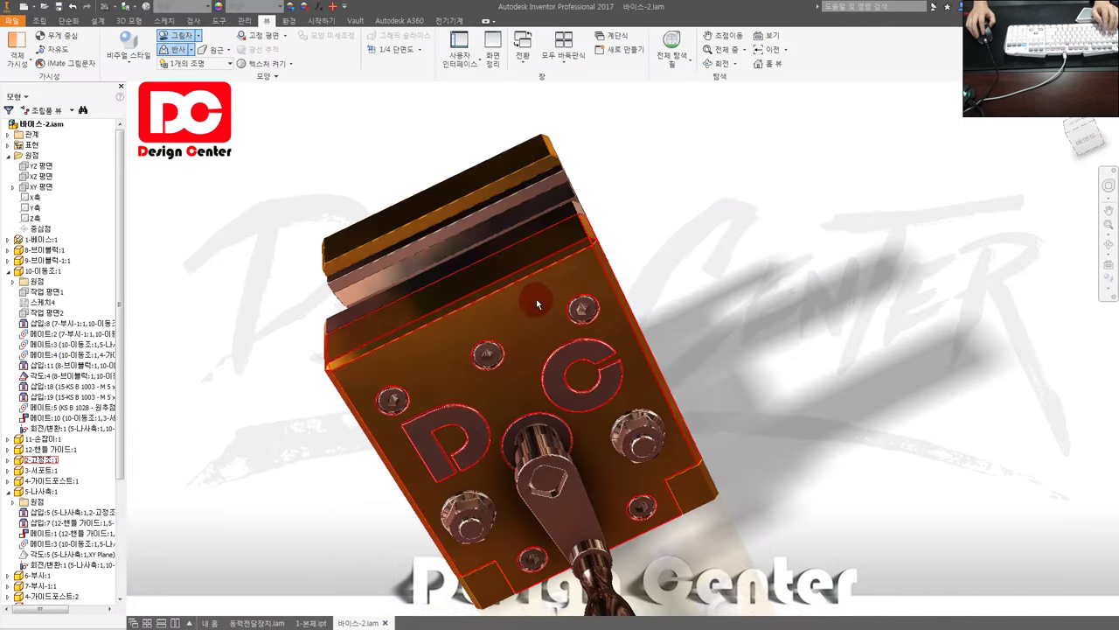
pyautogui.press('F6')
pyautogui.click(1079, 133)
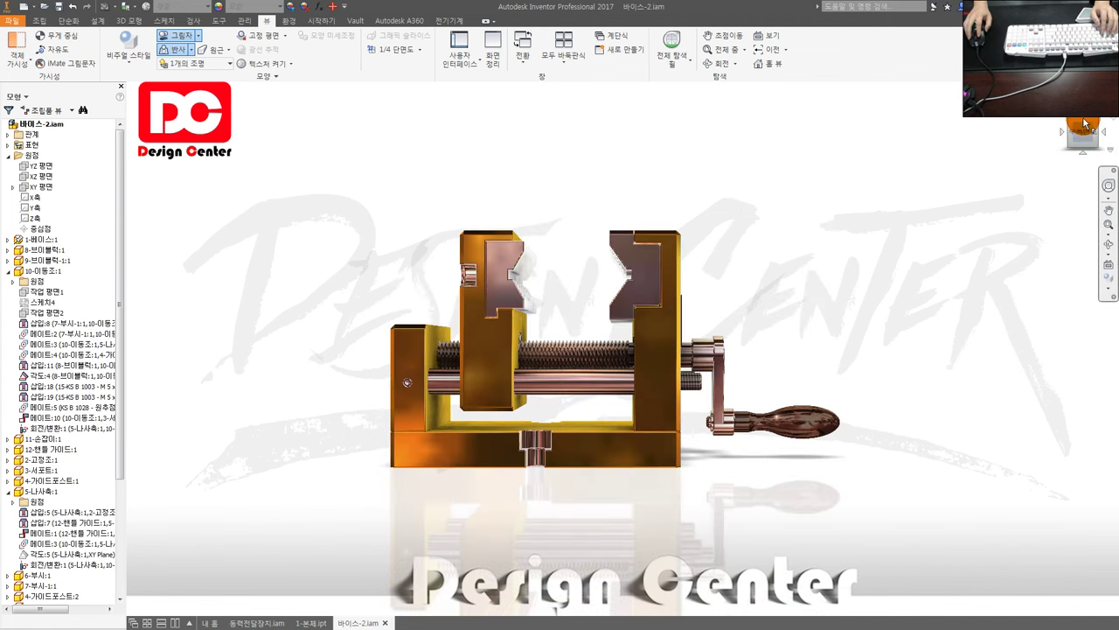
pyautogui.scroll(3, 581, 296)
pyautogui.scroll(-3, 582, 295)
pyautogui.keyDown('shift'); pyautogui.moveTo(581, 296); pyautogui.dragTo(537, 328, button='middle'); pyautogui.keyUp('shift')
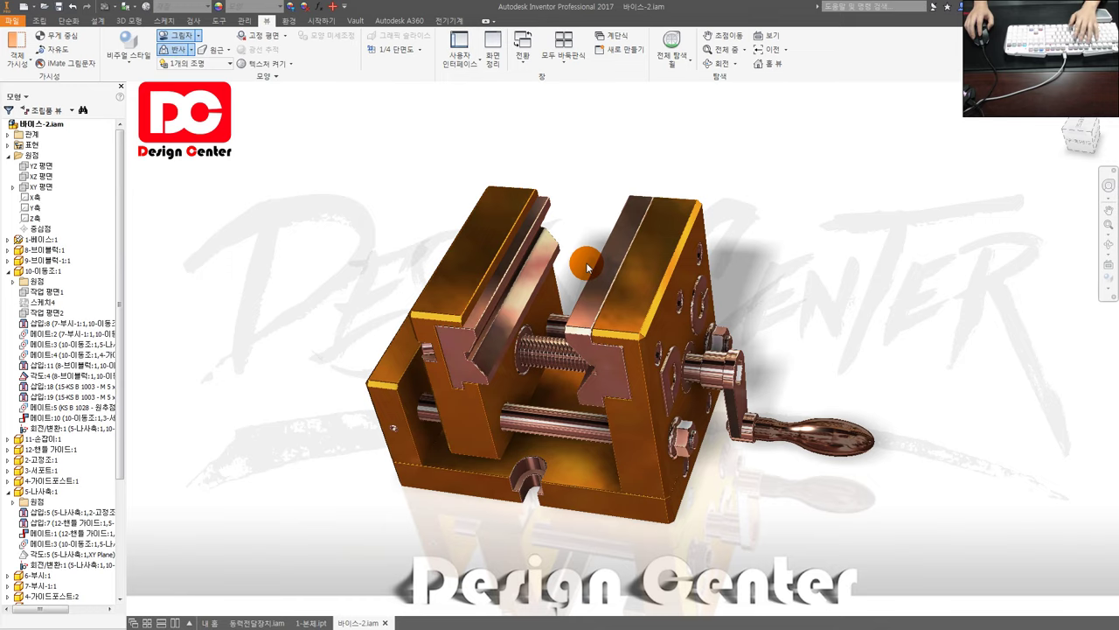
pyautogui.press('F5')
pyautogui.press('F6')
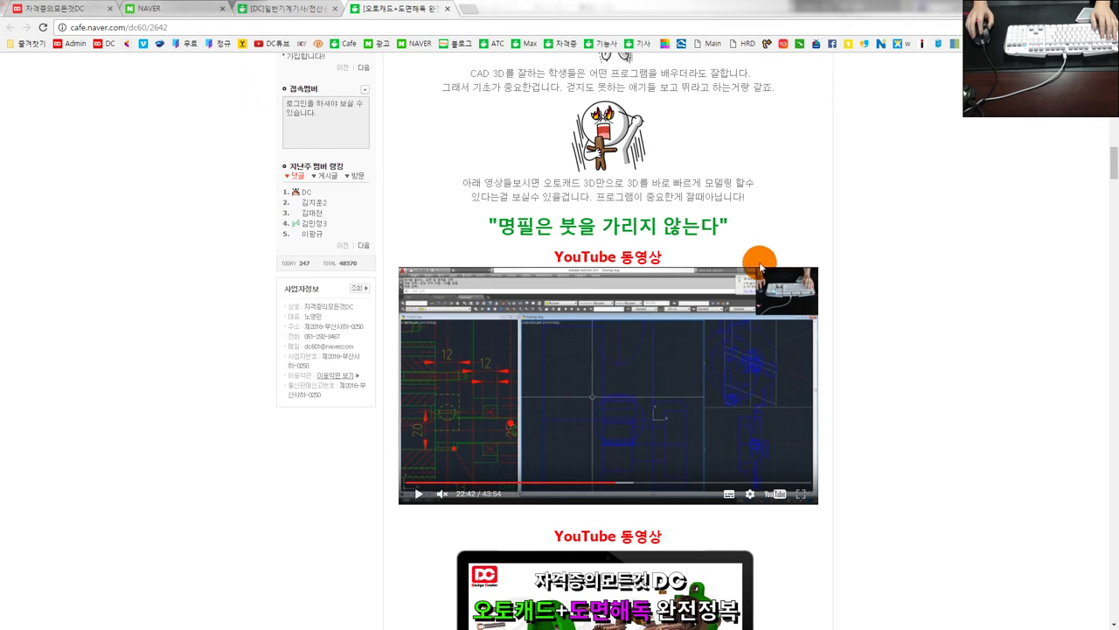
# Scroll the cafe post up to the CAD 2D 도면틀(템플릿) 만들기 section.
pyautogui.scroll(2, 905, 291)
pyautogui.scroll(3, 905, 291)
pyautogui.scroll(2, 905, 291)
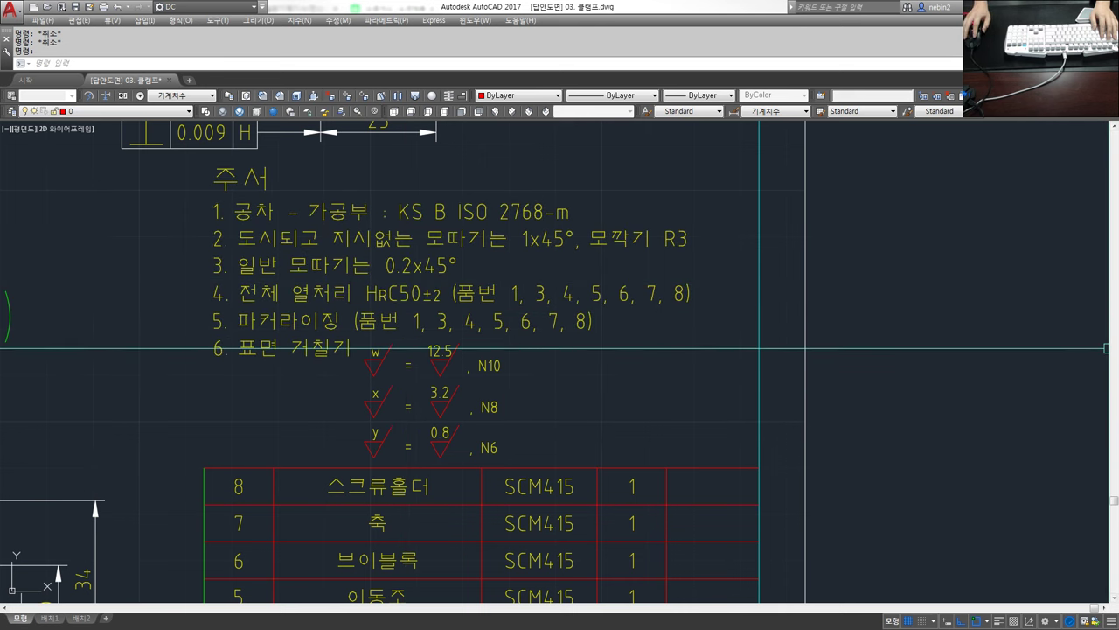
# Switch to the PDF and step through the 바이스-2 assembly, exploded and problem drawing bookmarks to page 99.
pyautogui.hotkey('alt', 'Tab')
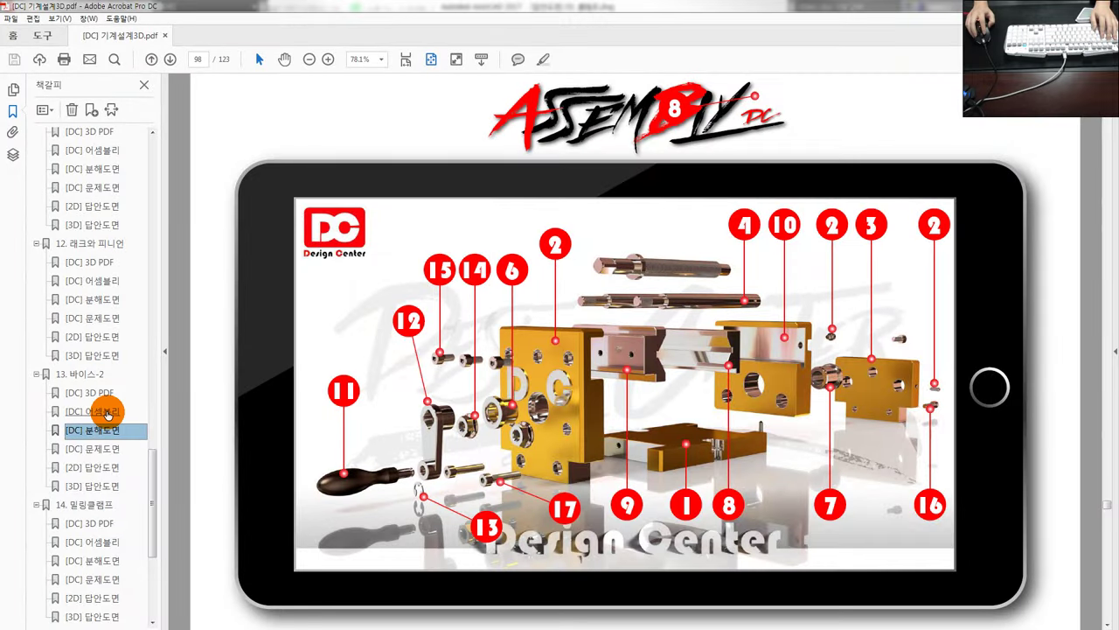
pyautogui.click(108, 412)
pyautogui.click(113, 426)
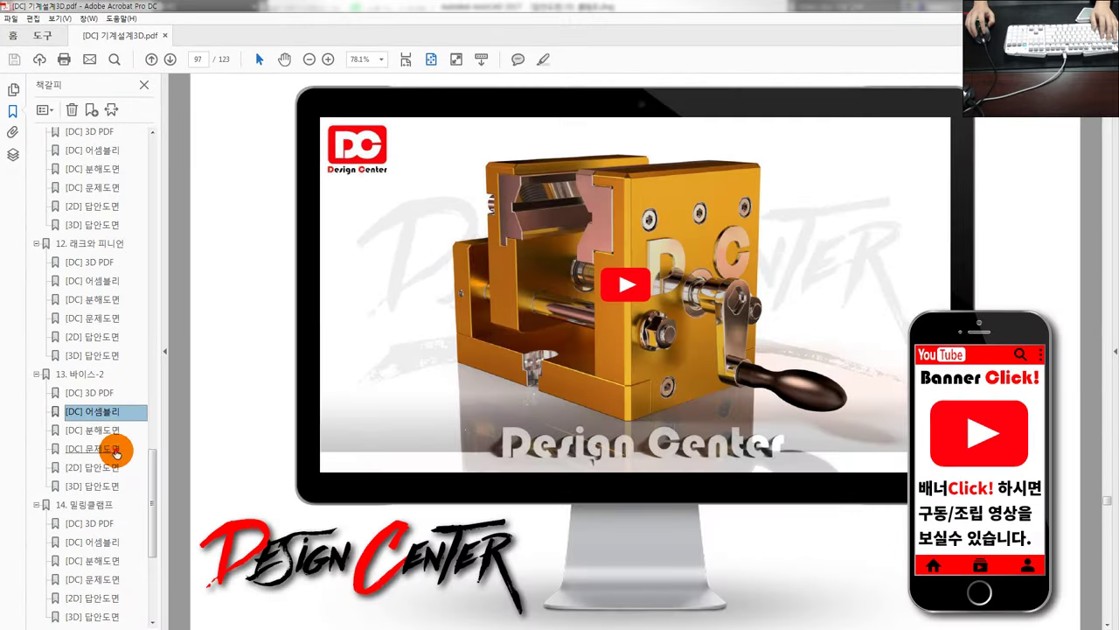
pyautogui.click(110, 449)
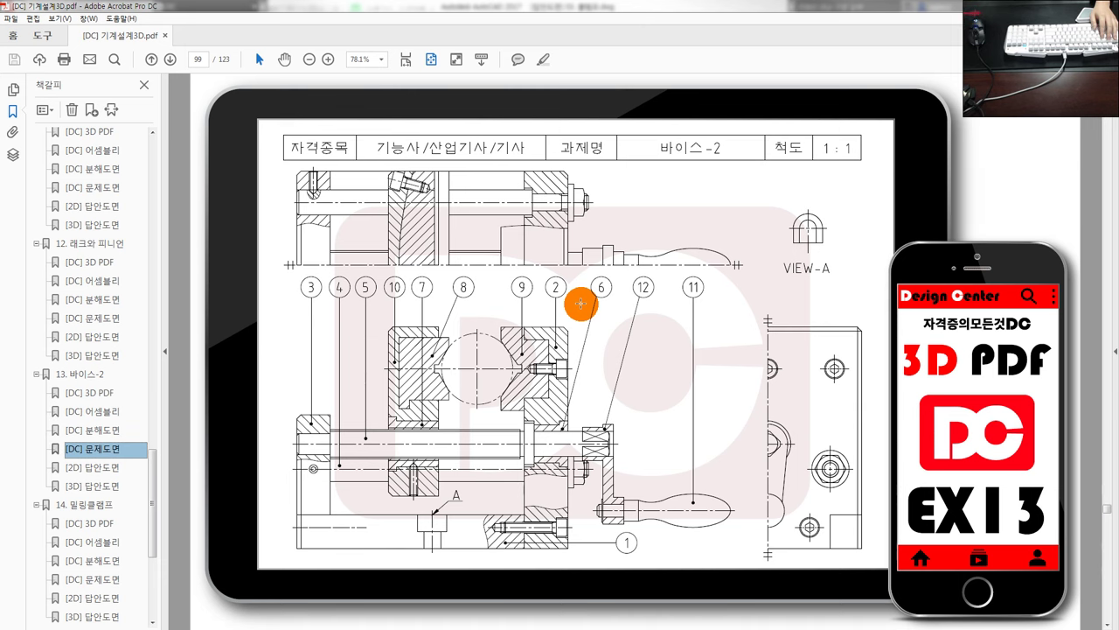
# Mark up the vise section's top corner and bottom bolt in red, then erase the markup.
pyautogui.hotkey('ctrl', '1')
pyautogui.moveTo(560, 166)
pyautogui.mouseDown()
pyautogui.moveTo(581, 175)
pyautogui.moveTo(250, 155)
pyautogui.moveTo(287, 195)
pyautogui.moveTo(310, 184)
pyautogui.mouseUp()
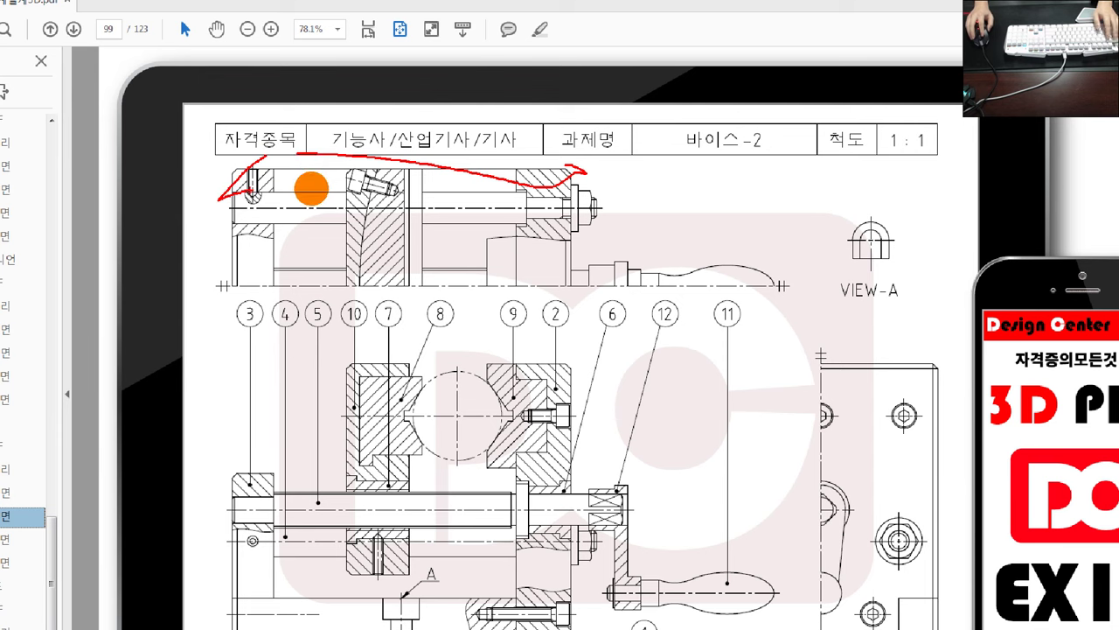
pyautogui.press('Escape')
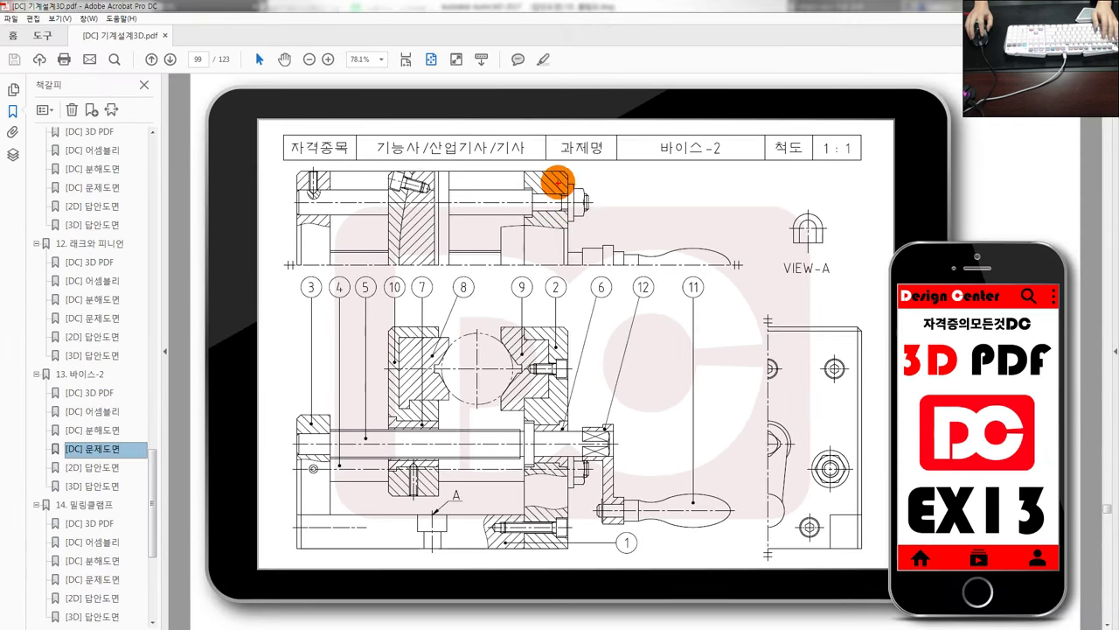
pyautogui.moveTo(550, 173); pyautogui.dragTo(572, 196)
pyautogui.moveTo(492, 517)
pyautogui.mouseDown()
pyautogui.moveTo(523, 492)
pyautogui.moveTo(499, 493)
pyautogui.moveTo(494, 505)
pyautogui.mouseUp()
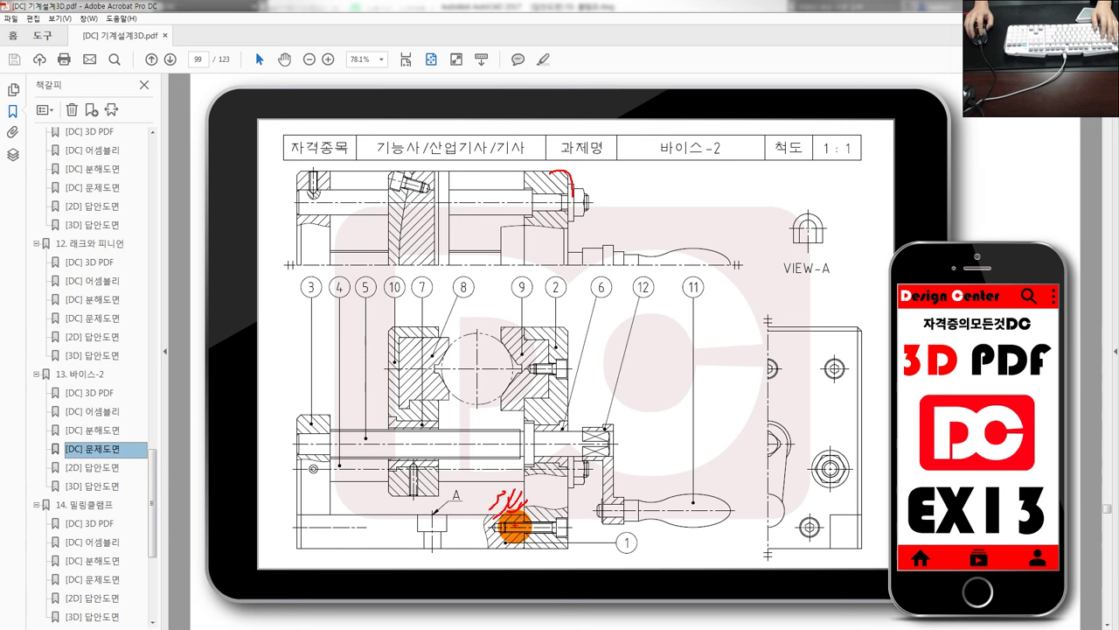
pyautogui.moveTo(499, 518); pyautogui.dragTo(524, 495)
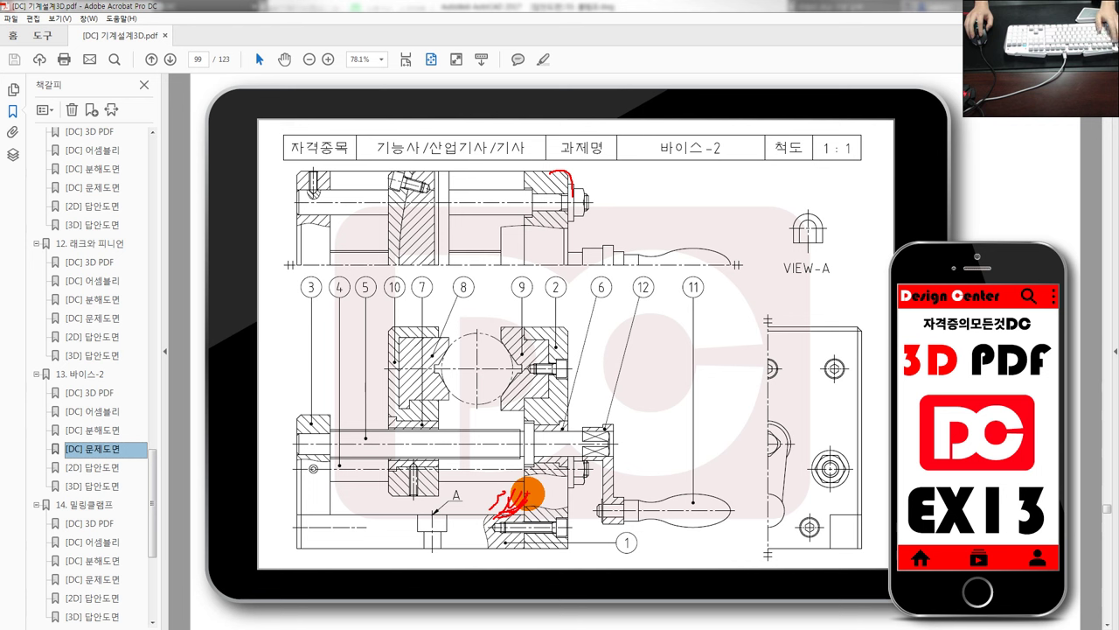
pyautogui.press('Escape')
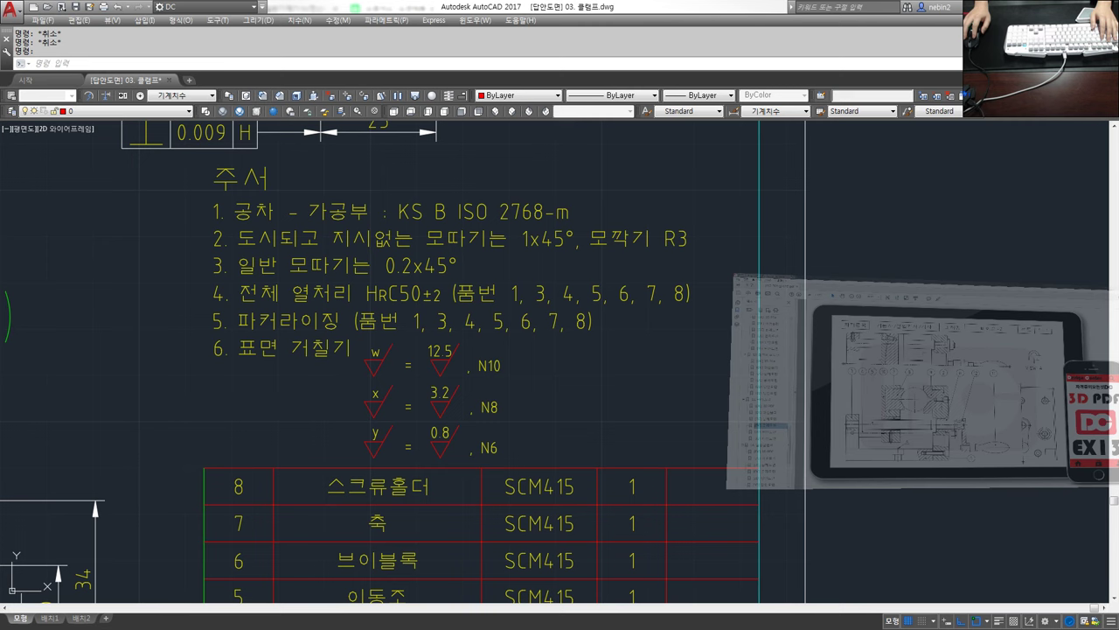
pyautogui.moveTo(424, 250); pyautogui.dragTo(450, 262, button='middle')
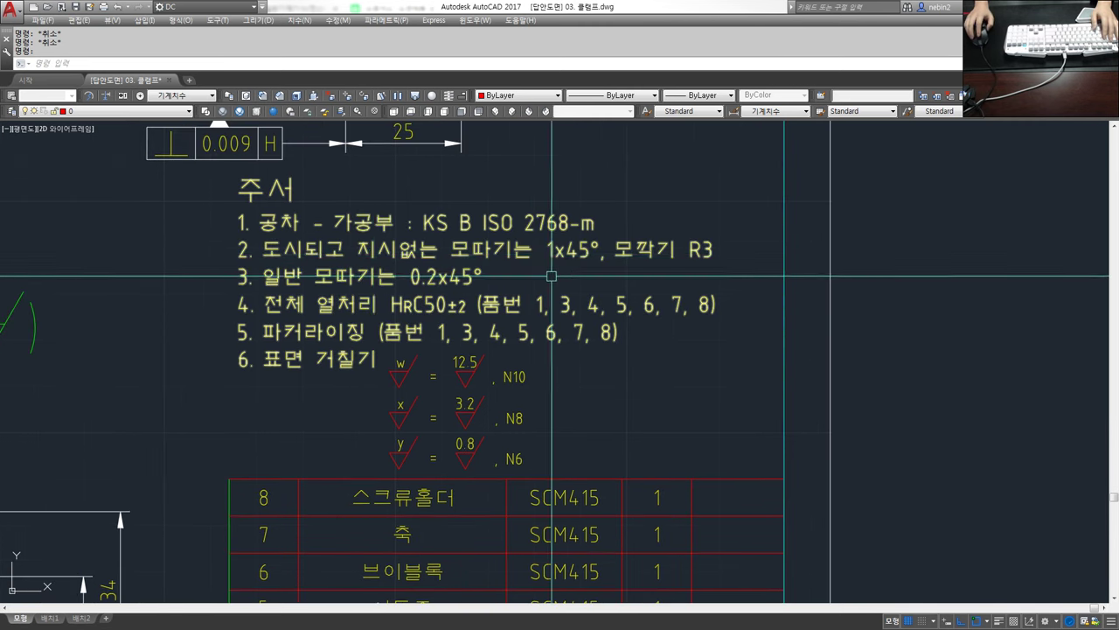
pyautogui.click(446, 302)
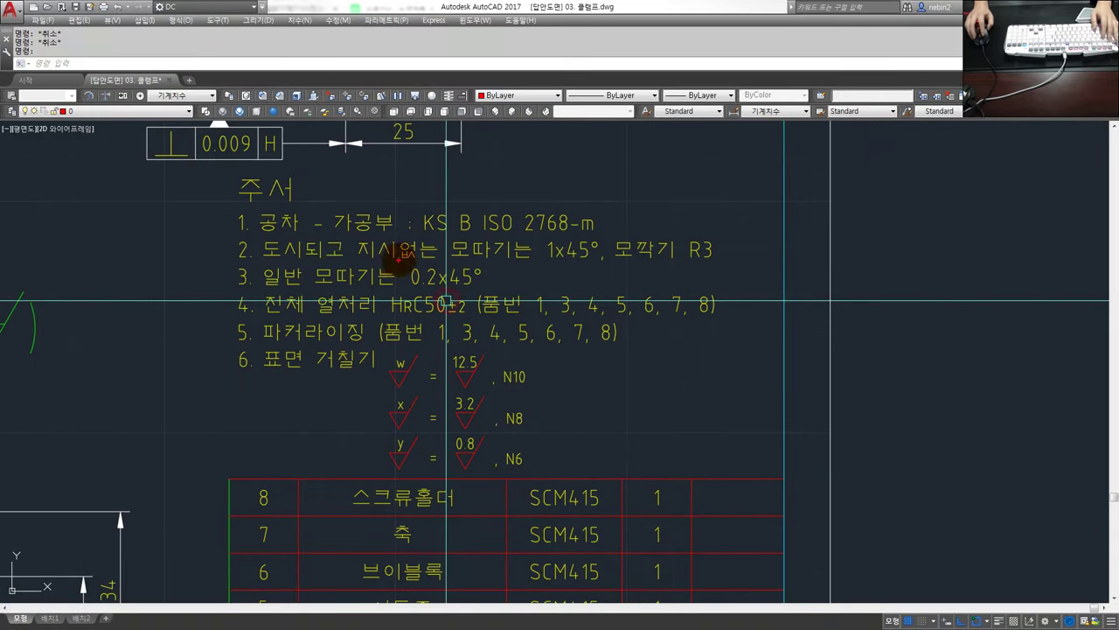
pyautogui.moveTo(322, 239)
pyautogui.mouseDown()
pyautogui.moveTo(603, 250)
pyautogui.moveTo(344, 250)
pyautogui.mouseUp()
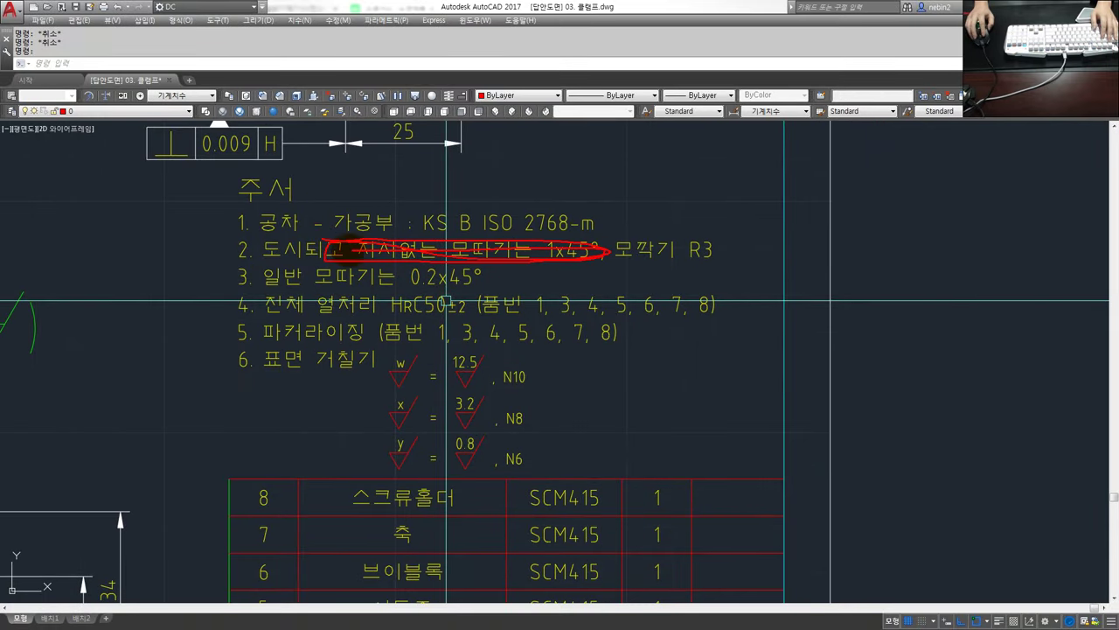
pyautogui.moveTo(377, 322); pyautogui.dragTo(468, 320)
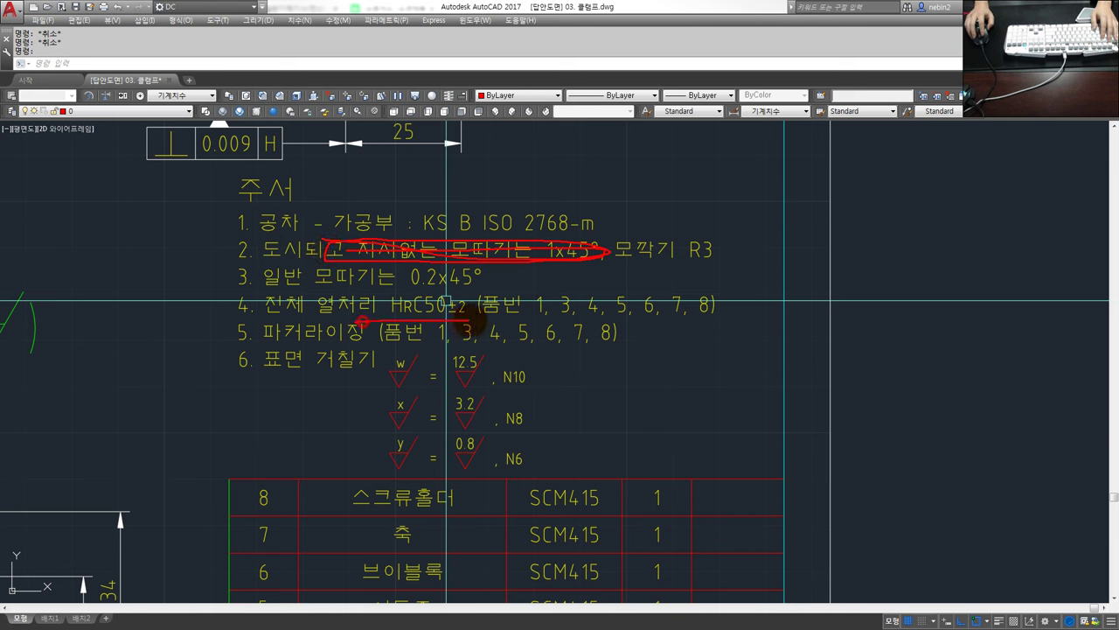
pyautogui.moveTo(252, 348); pyautogui.dragTo(636, 350)
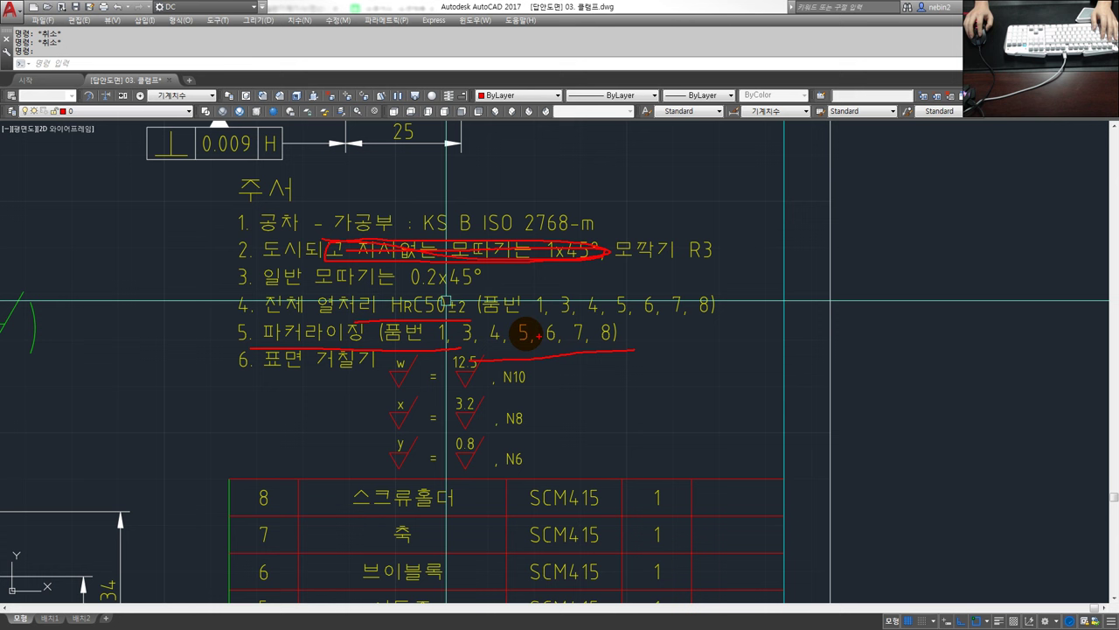
pyautogui.moveTo(267, 311); pyautogui.dragTo(680, 330)
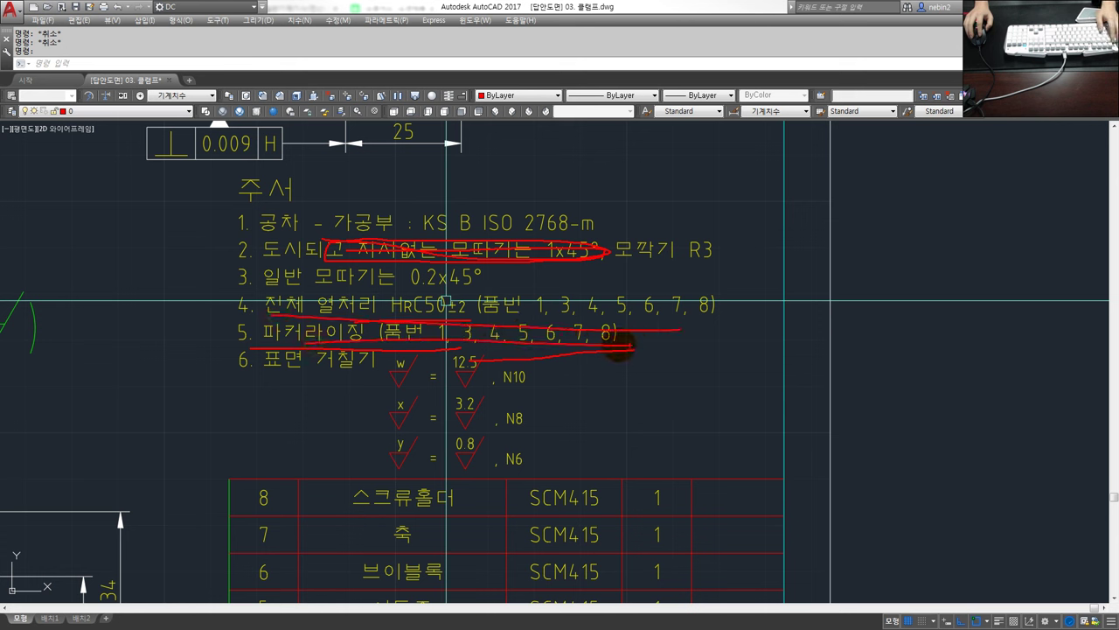
pyautogui.moveTo(601, 267)
pyautogui.mouseDown()
pyautogui.moveTo(591, 288)
pyautogui.moveTo(612, 273)
pyautogui.moveTo(651, 287)
pyautogui.moveTo(633, 352)
pyautogui.mouseUp()
pyautogui.moveTo(693, 302); pyautogui.dragTo(682, 323)
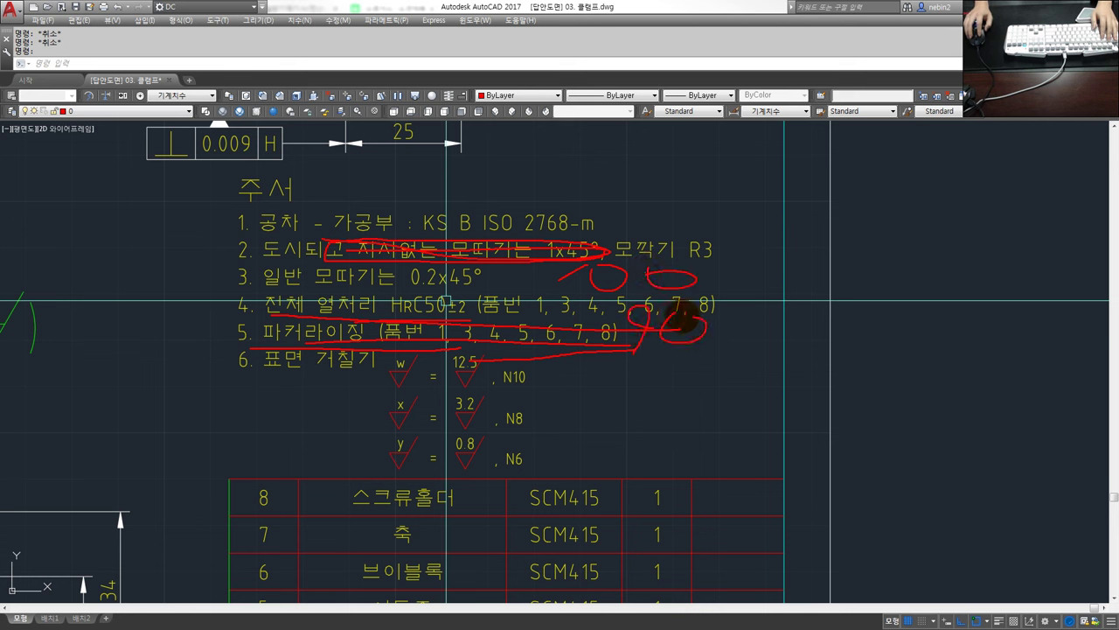
pyautogui.moveTo(588, 299)
pyautogui.mouseDown()
pyautogui.moveTo(541, 226)
pyautogui.moveTo(726, 260)
pyautogui.moveTo(722, 331)
pyautogui.mouseUp()
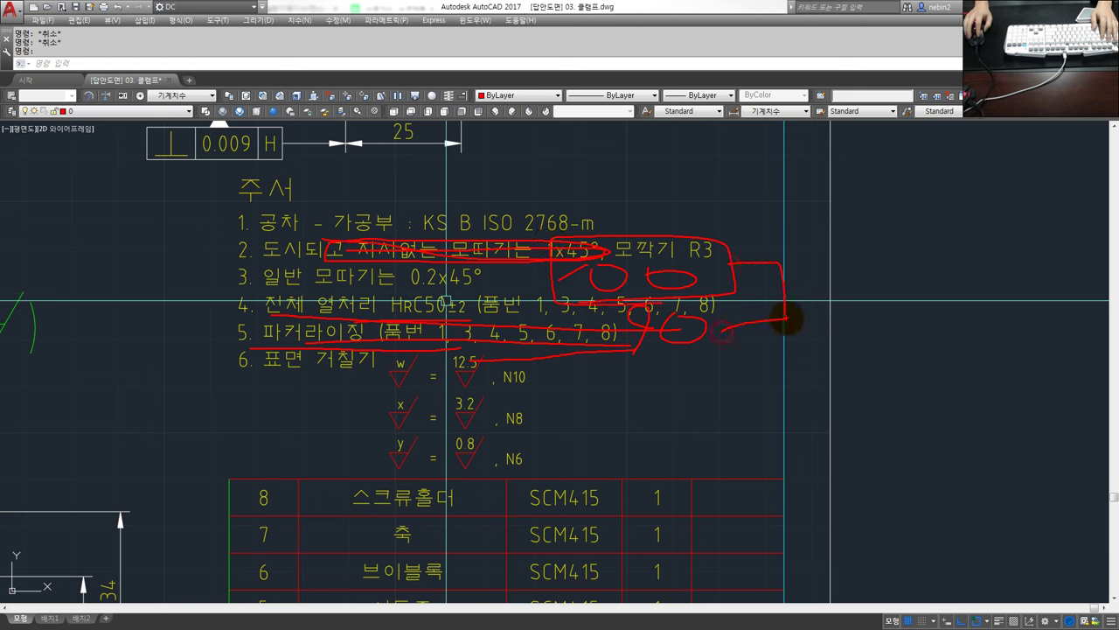
pyautogui.moveTo(785, 282); pyautogui.dragTo(822, 287)
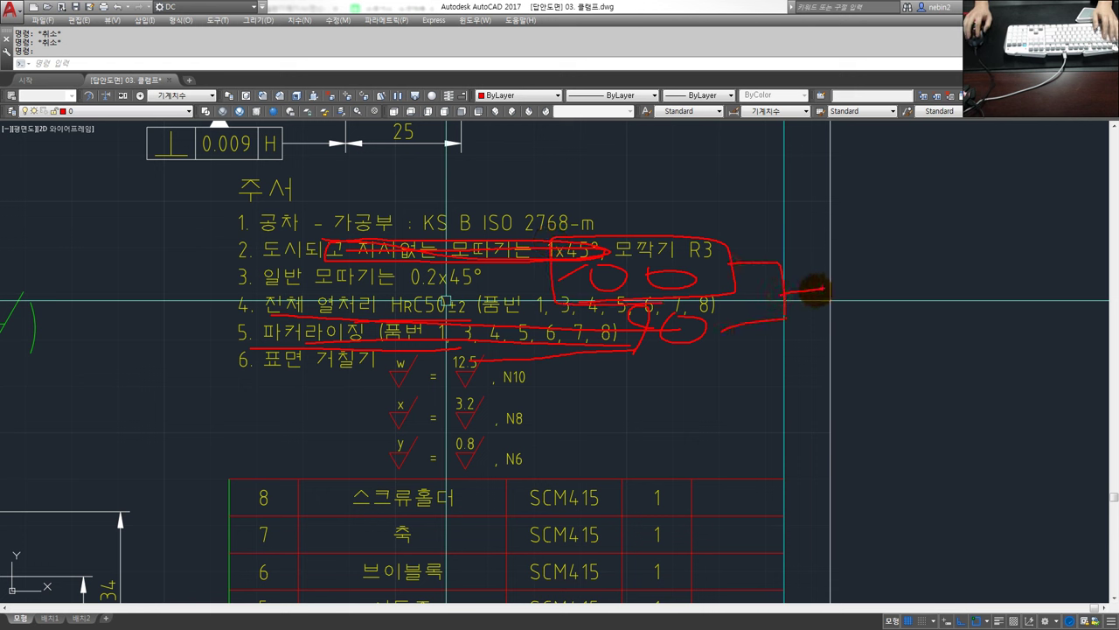
pyautogui.press('Escape')
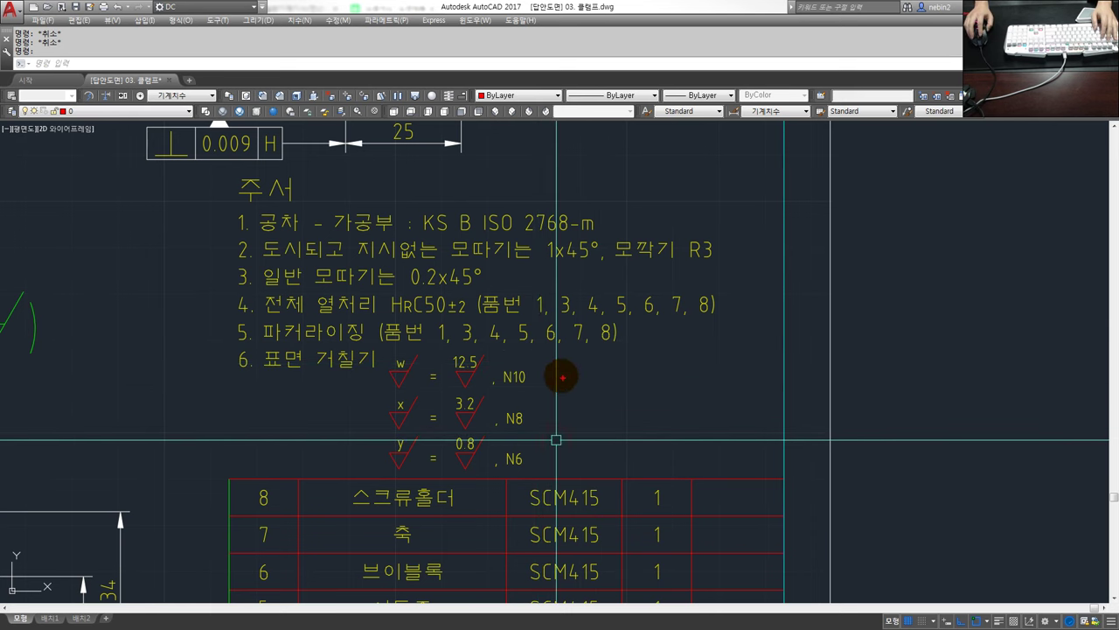
pyautogui.moveTo(423, 253); pyautogui.dragTo(603, 233)
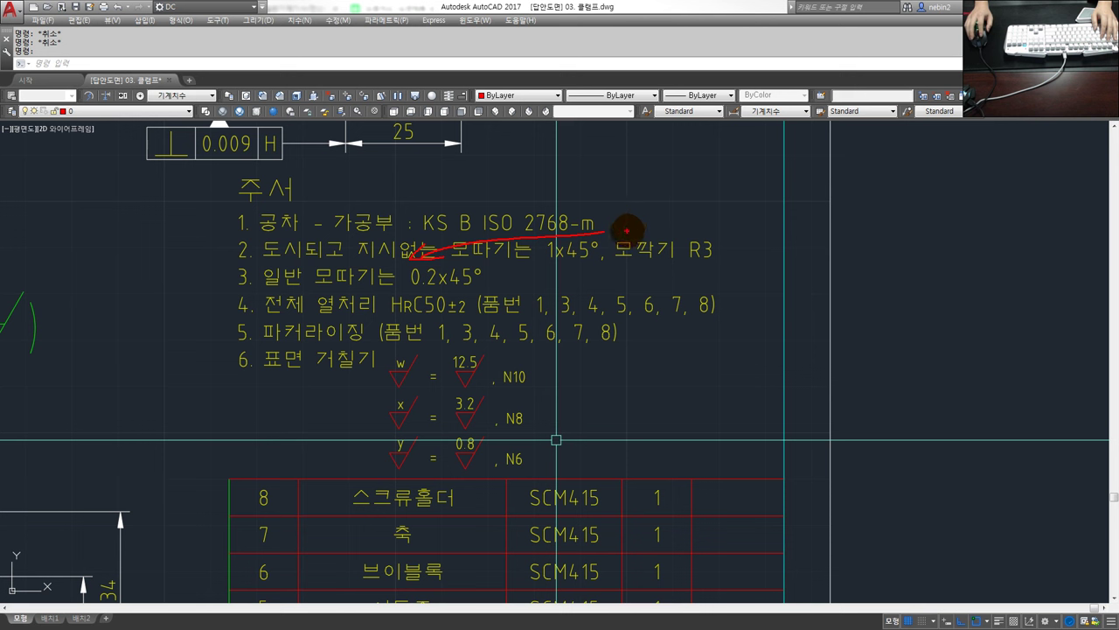
pyautogui.moveTo(627, 228)
pyautogui.mouseDown()
pyautogui.moveTo(626, 241)
pyautogui.moveTo(675, 240)
pyautogui.mouseUp()
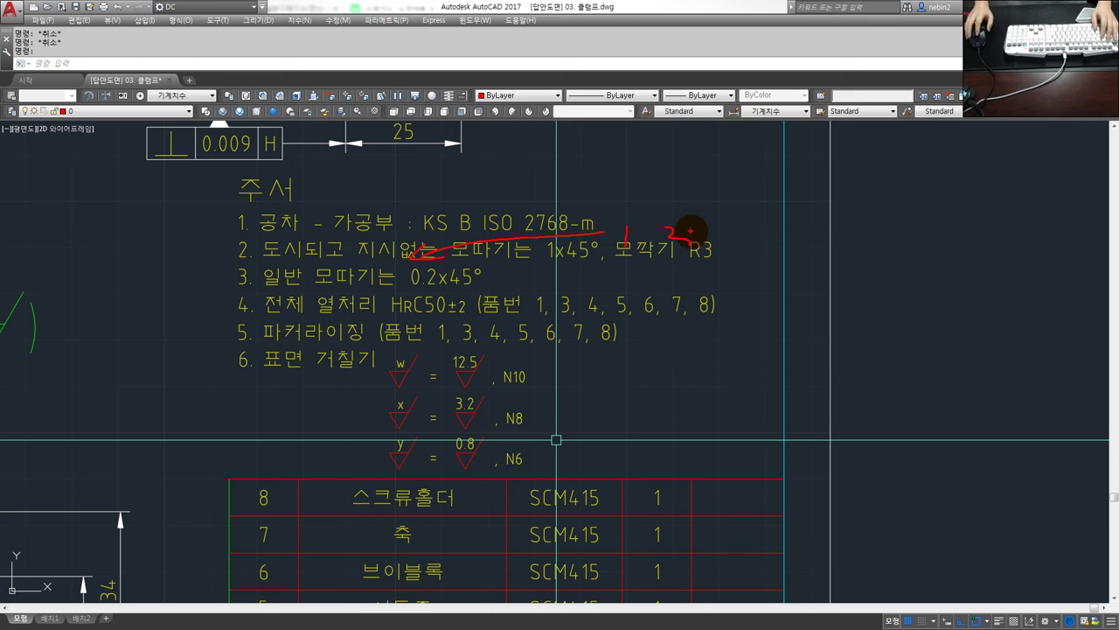
pyautogui.moveTo(664, 357)
pyautogui.mouseDown()
pyautogui.moveTo(204, 357)
pyautogui.moveTo(768, 343)
pyautogui.mouseUp()
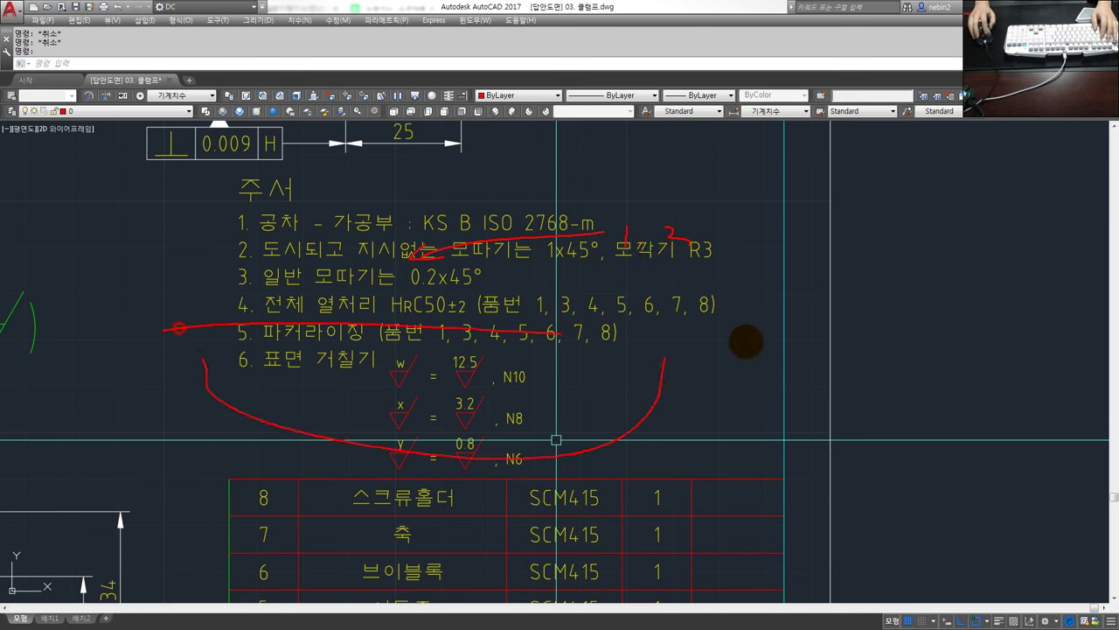
pyautogui.moveTo(262, 347); pyautogui.dragTo(633, 341)
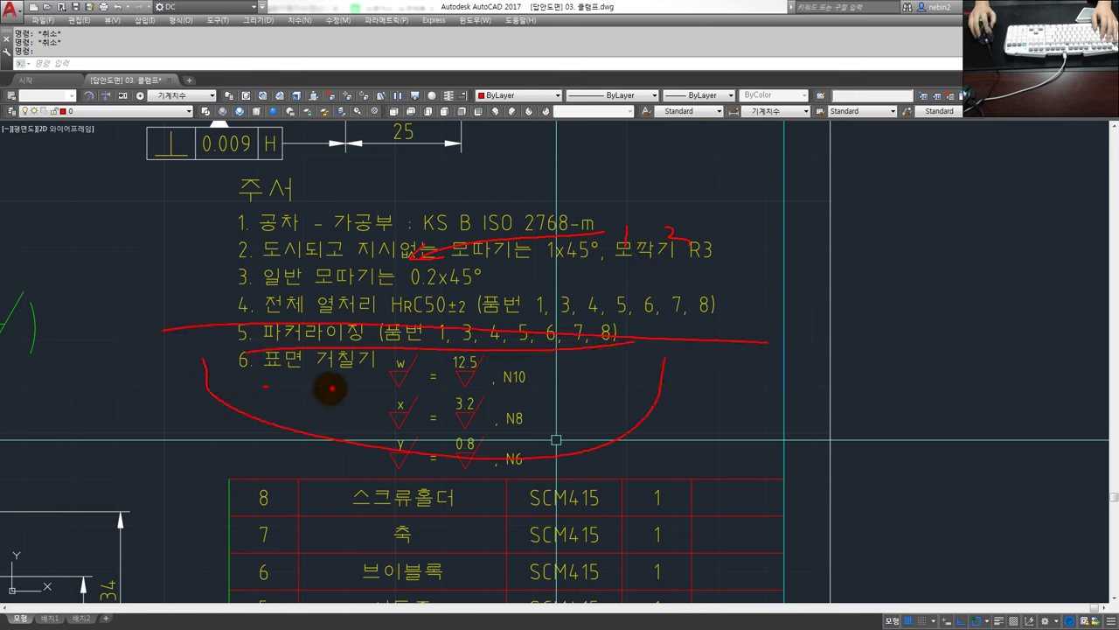
pyautogui.moveTo(282, 386); pyautogui.dragTo(533, 382)
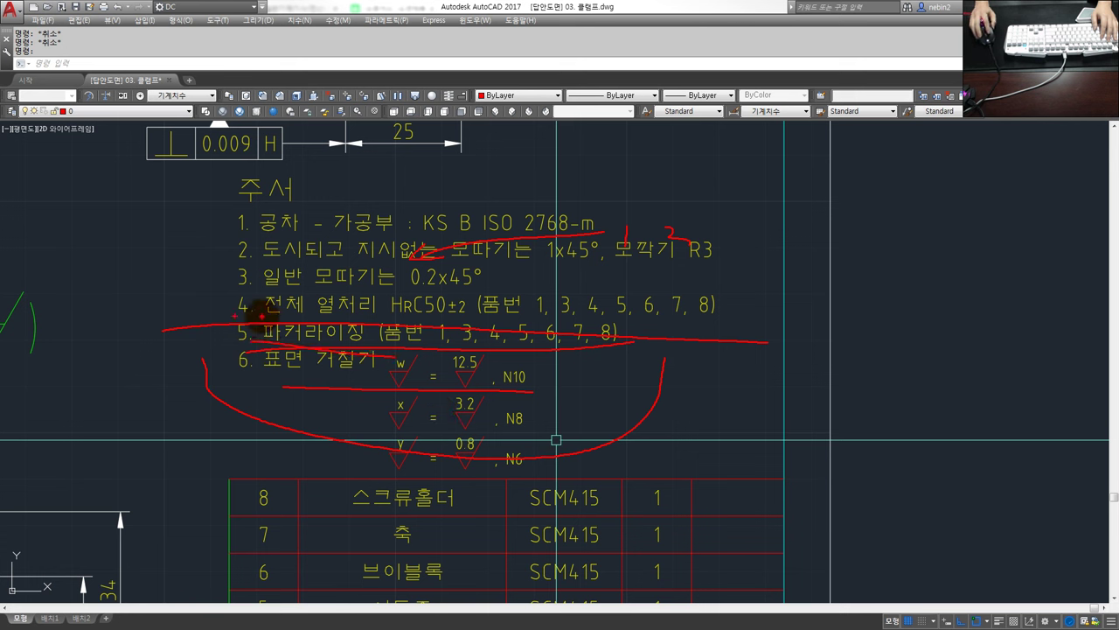
pyautogui.moveTo(237, 317); pyautogui.dragTo(702, 318)
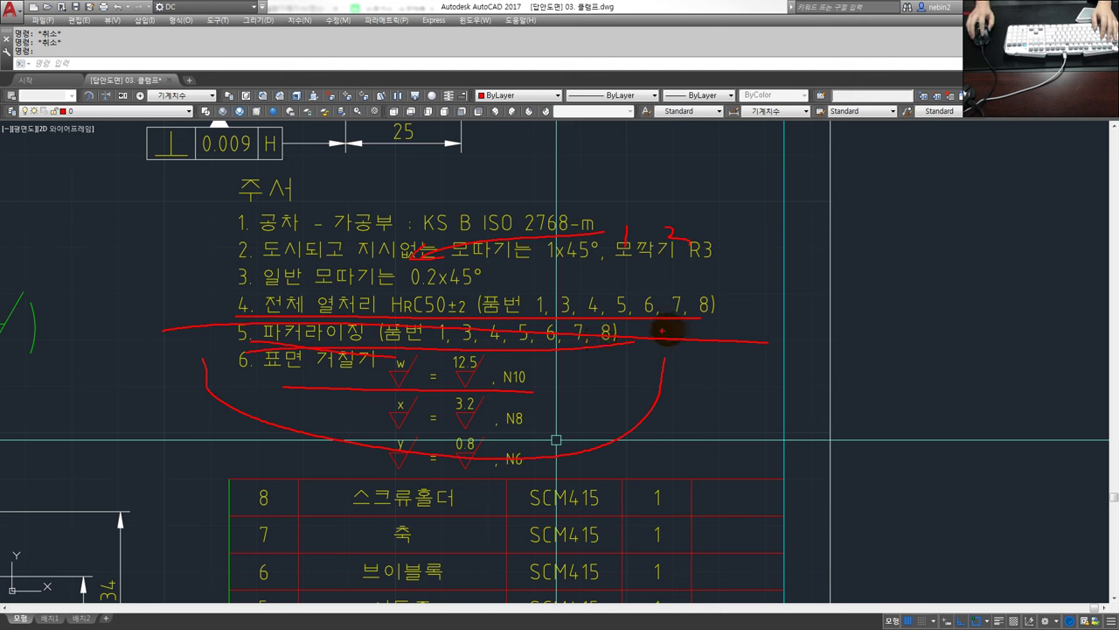
pyautogui.press('Escape')
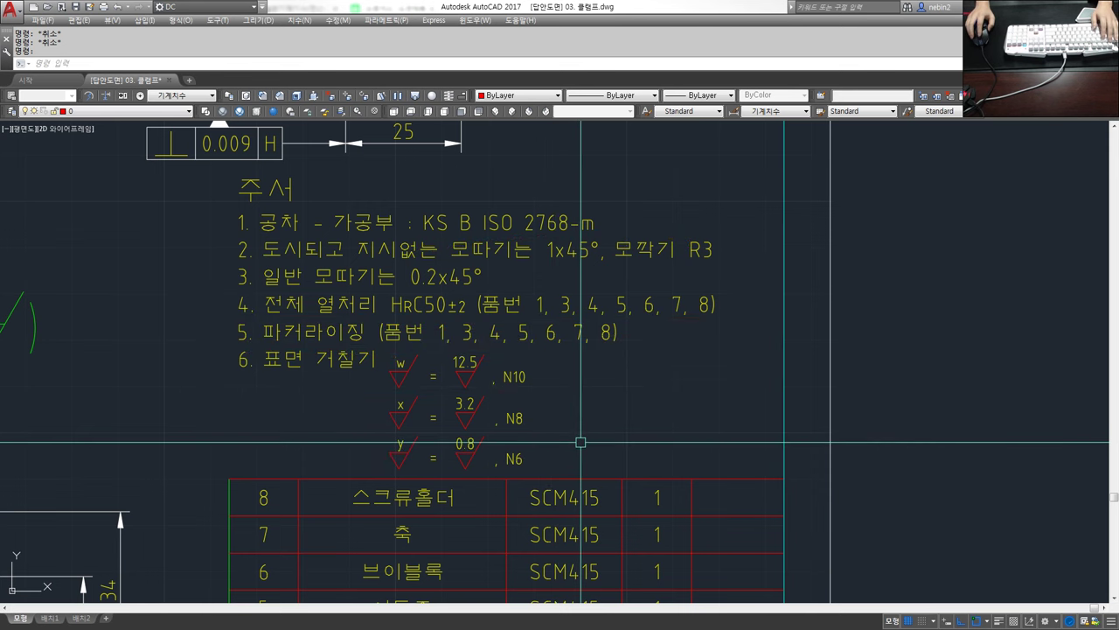
pyautogui.scroll(-3, 580, 440)
# Pan the clamp drawing up to bring its parts list header row into view.
pyautogui.scroll(2, 580, 442)
pyautogui.scroll(2, 594, 461)
pyautogui.scroll(-1, 598, 459)
pyautogui.moveTo(598, 459); pyautogui.dragTo(577, 365, button='middle')
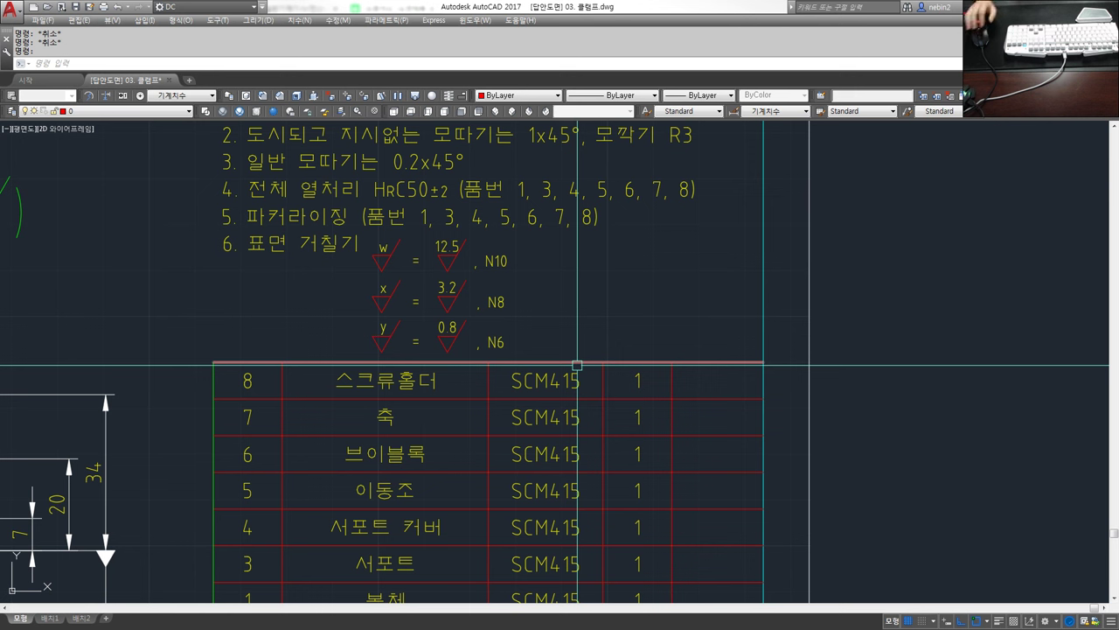
pyautogui.moveTo(577, 365); pyautogui.dragTo(574, 319, button='middle')
pyautogui.moveTo(573, 281); pyautogui.dragTo(576, 263, button='middle')
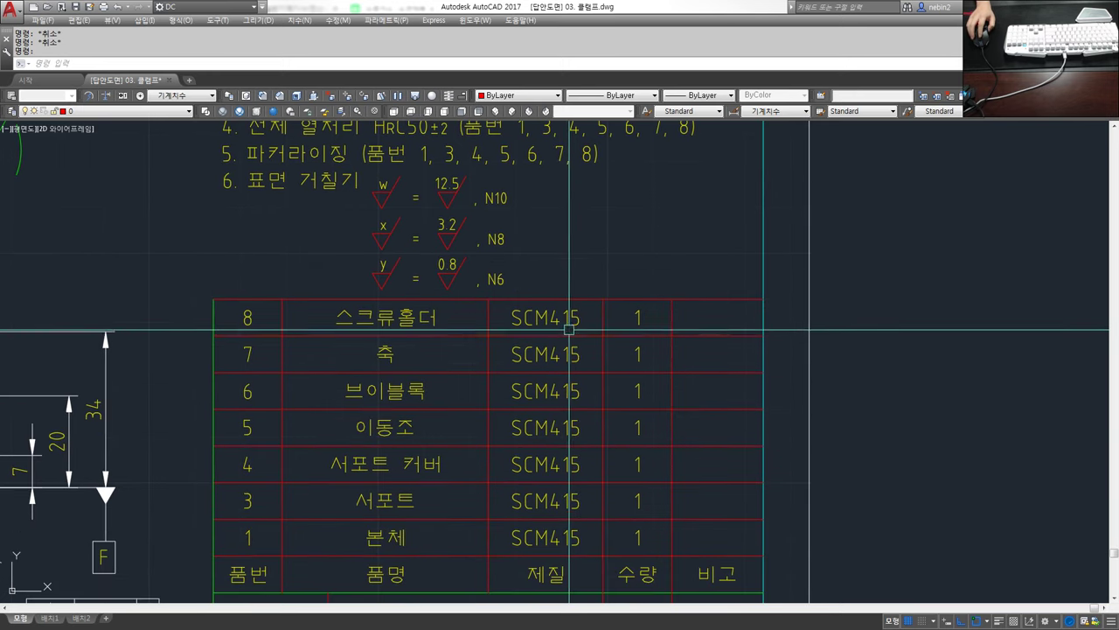
# Create Drawing2 from the template and zoom into its 동력전달장치 parts list.
pyautogui.click(190, 81)
pyautogui.moveTo(831, 555); pyautogui.dragTo(612, 449, button='middle')
pyautogui.scroll(4, 612, 451)
pyautogui.scroll(2, 595, 444)
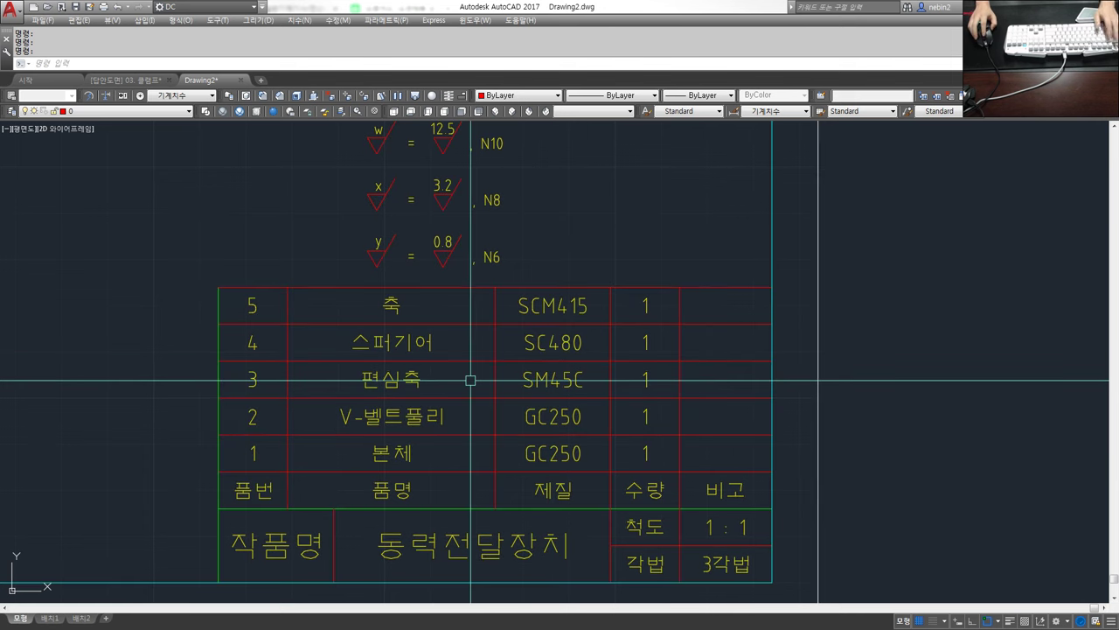
pyautogui.moveTo(487, 285)
pyautogui.mouseDown()
pyautogui.moveTo(546, 384)
pyautogui.moveTo(627, 365)
pyautogui.mouseUp()
pyautogui.moveTo(525, 367); pyautogui.dragTo(599, 404)
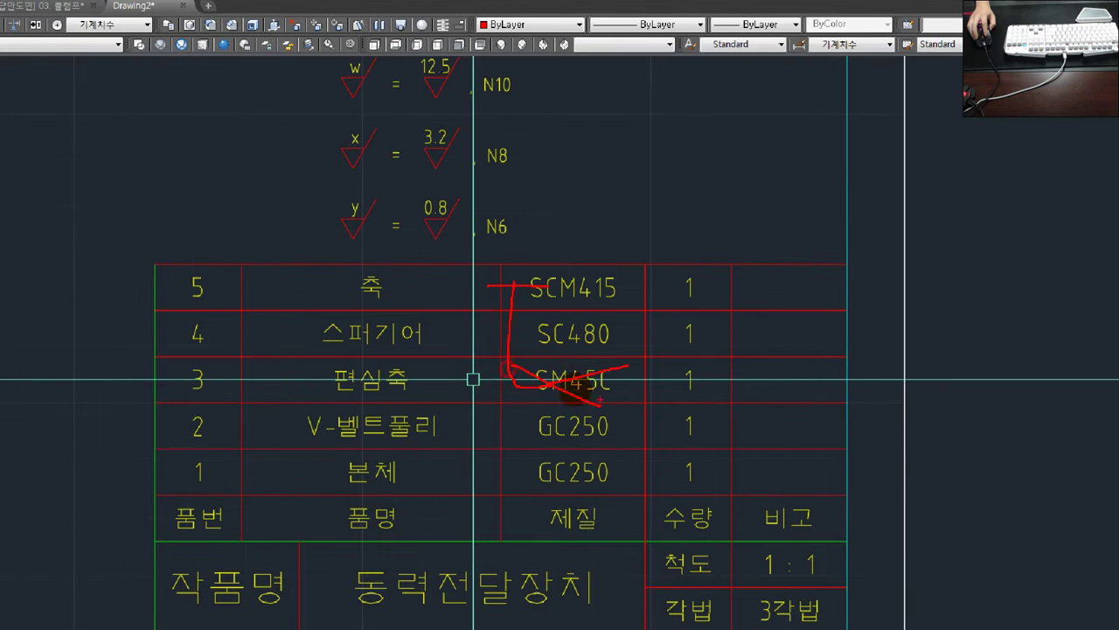
pyautogui.moveTo(563, 291); pyautogui.dragTo(616, 300)
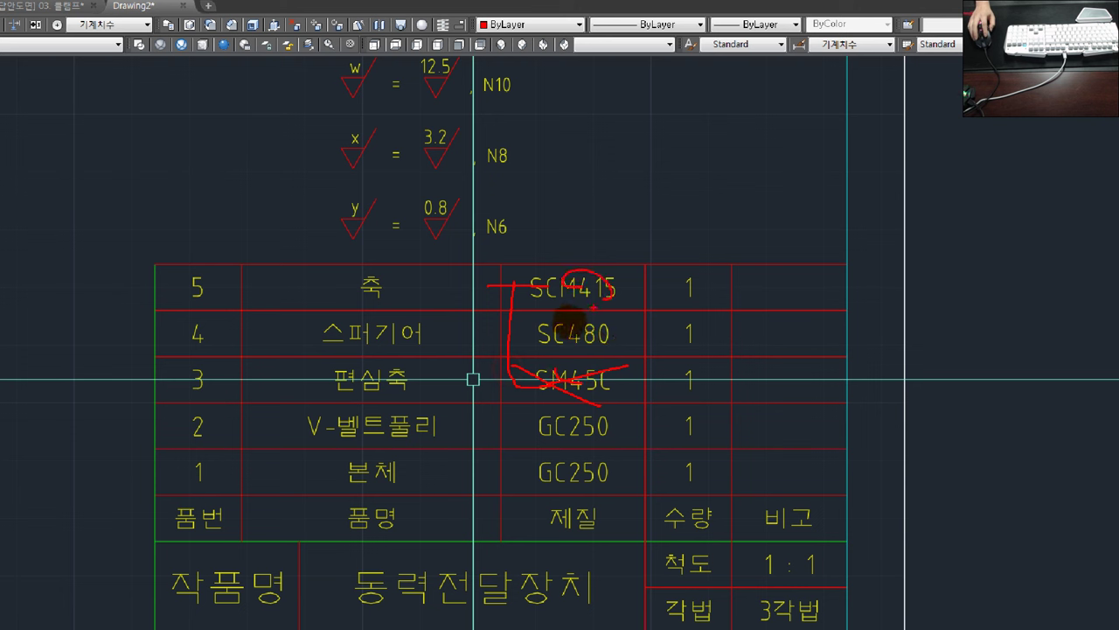
pyautogui.moveTo(567, 285); pyautogui.dragTo(606, 316)
pyautogui.moveTo(518, 384); pyautogui.dragTo(615, 400)
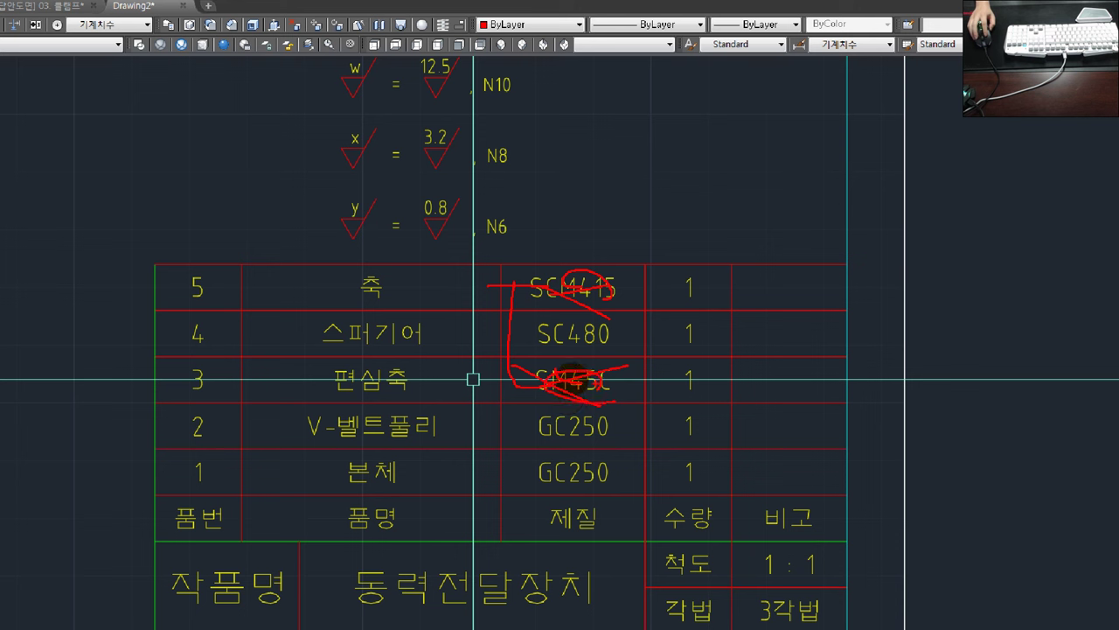
pyautogui.moveTo(612, 444)
pyautogui.mouseDown()
pyautogui.moveTo(492, 325)
pyautogui.moveTo(593, 325)
pyautogui.moveTo(628, 452)
pyautogui.mouseUp()
pyautogui.moveTo(682, 287)
pyautogui.mouseDown()
pyautogui.moveTo(697, 244)
pyautogui.moveTo(752, 271)
pyautogui.moveTo(731, 280)
pyautogui.mouseUp()
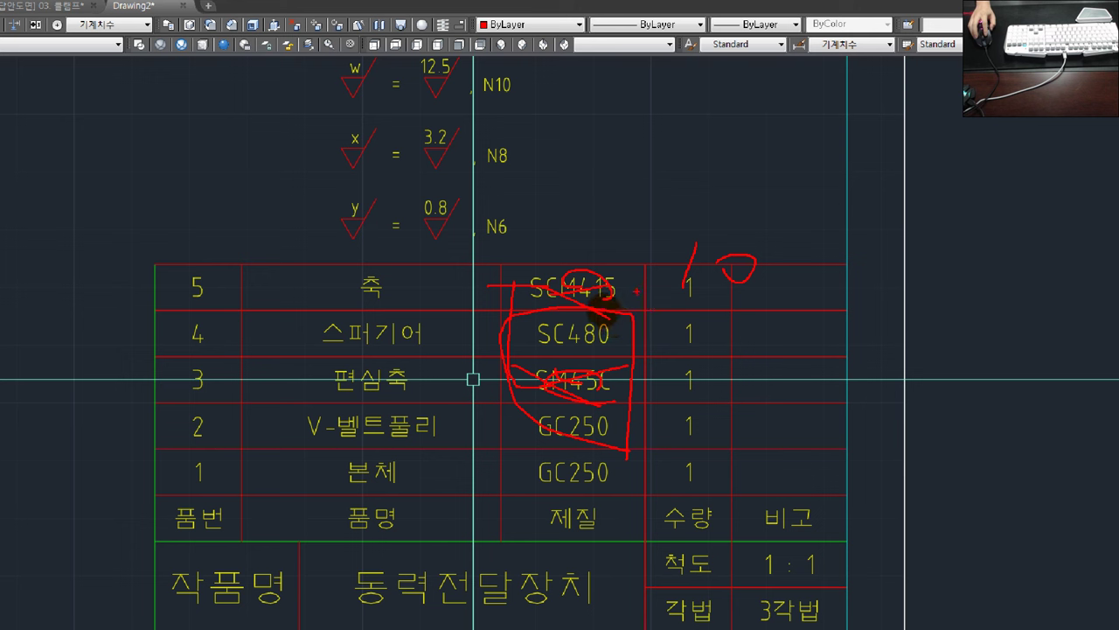
pyautogui.moveTo(628, 312)
pyautogui.mouseDown()
pyautogui.moveTo(742, 221)
pyautogui.moveTo(841, 213)
pyautogui.mouseUp()
pyautogui.moveTo(767, 249); pyautogui.dragTo(791, 295)
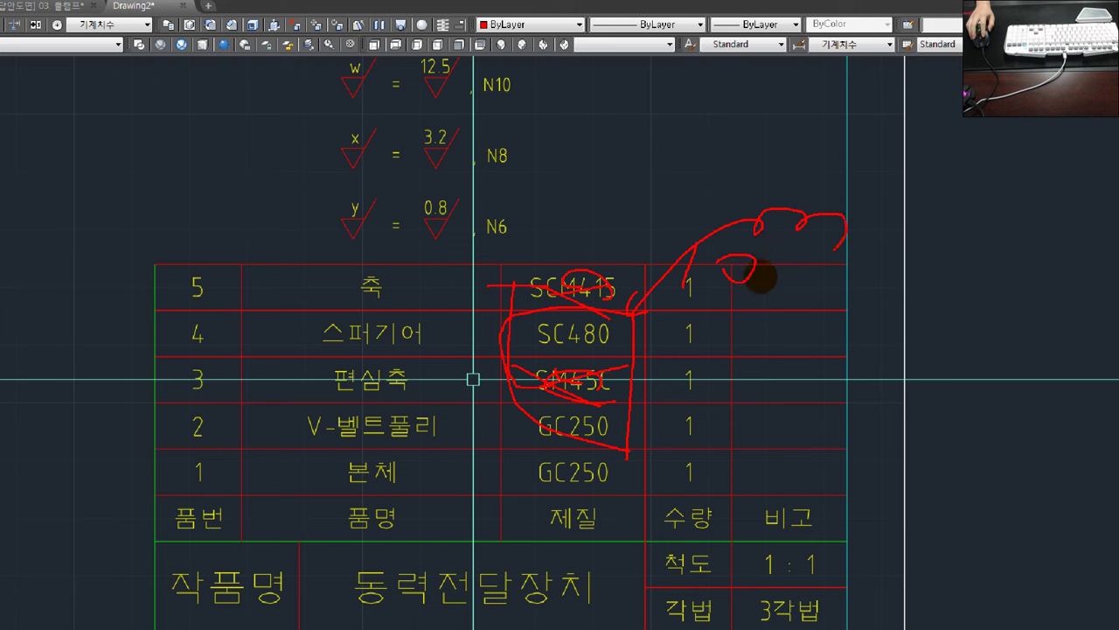
pyautogui.moveTo(872, 264); pyautogui.dragTo(869, 291)
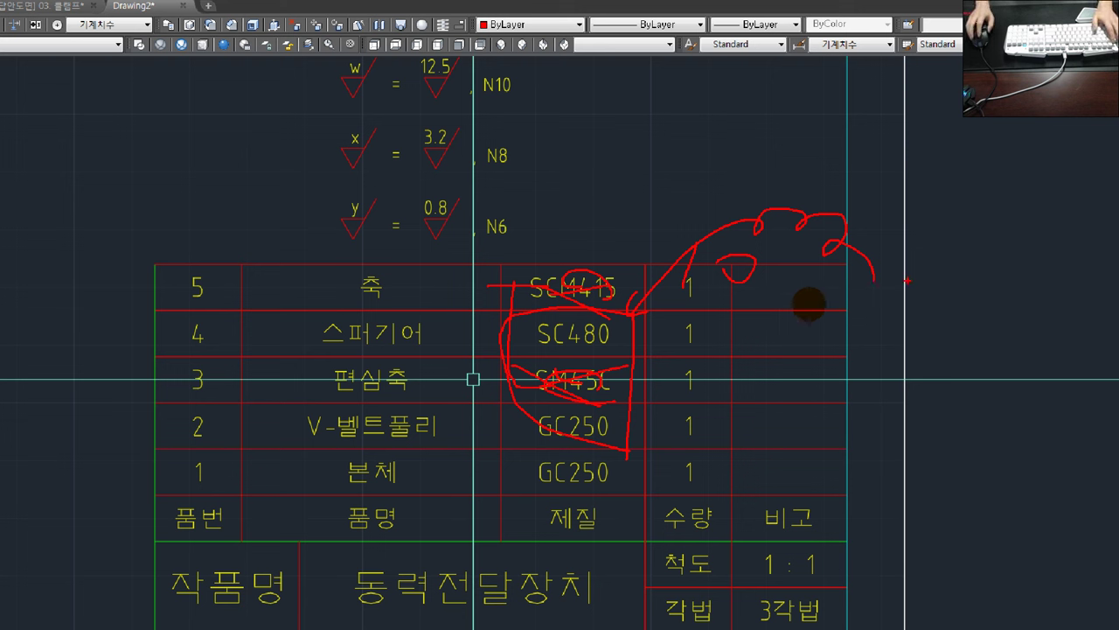
pyautogui.moveTo(575, 257)
pyautogui.mouseDown()
pyautogui.moveTo(592, 267)
pyautogui.moveTo(742, 168)
pyautogui.mouseUp()
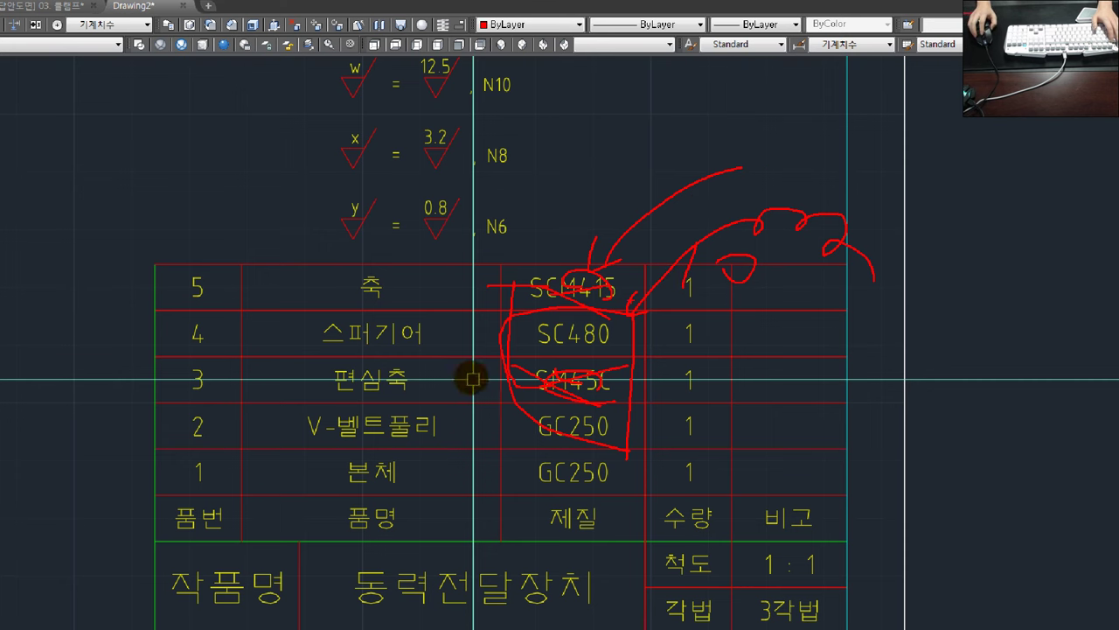
pyautogui.press('Escape')
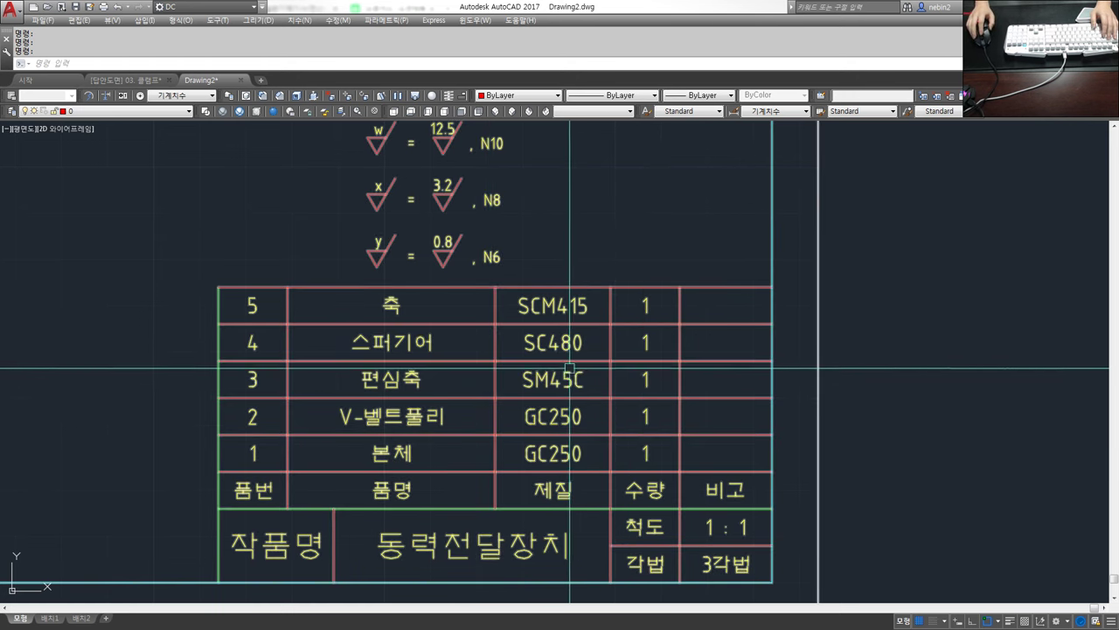
pyautogui.click(123, 79)
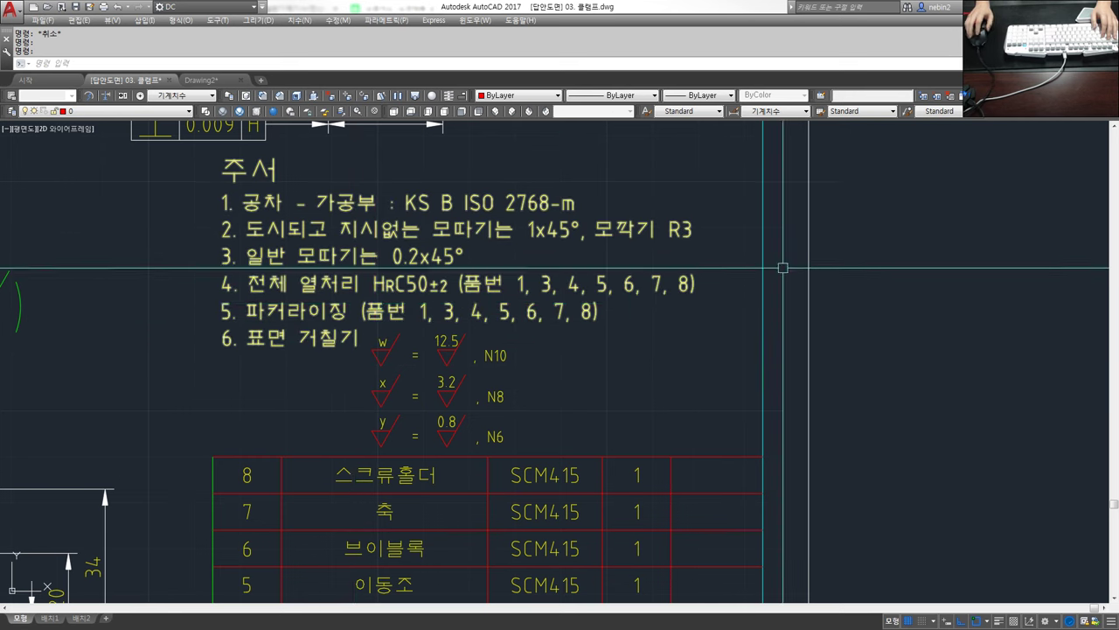
# Pan the clamp drawing to parts table row 4, then switch to Adobe Acrobat.
pyautogui.moveTo(611, 424); pyautogui.dragTo(619, 373, button='middle')
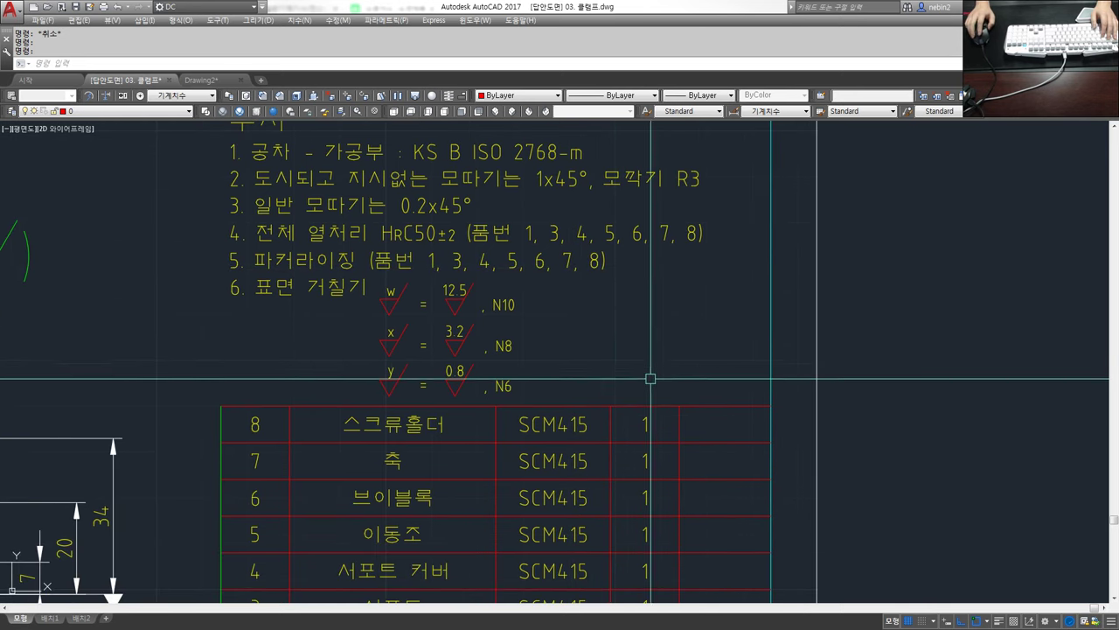
pyautogui.moveTo(618, 342); pyautogui.dragTo(609, 363, button='middle')
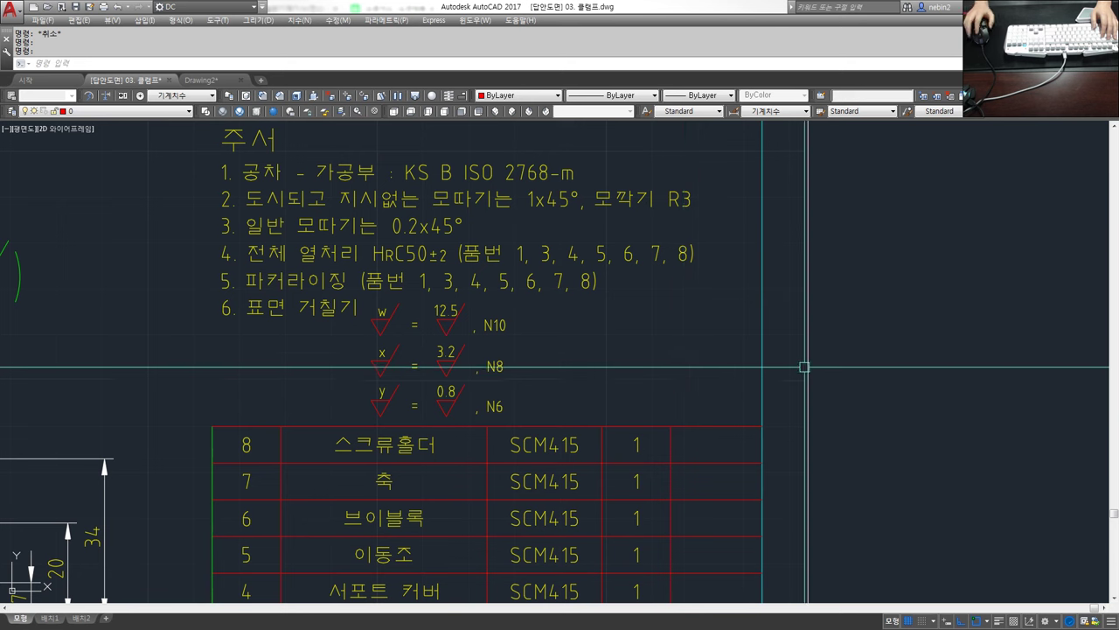
pyautogui.hotkey('alt', 'Tab')
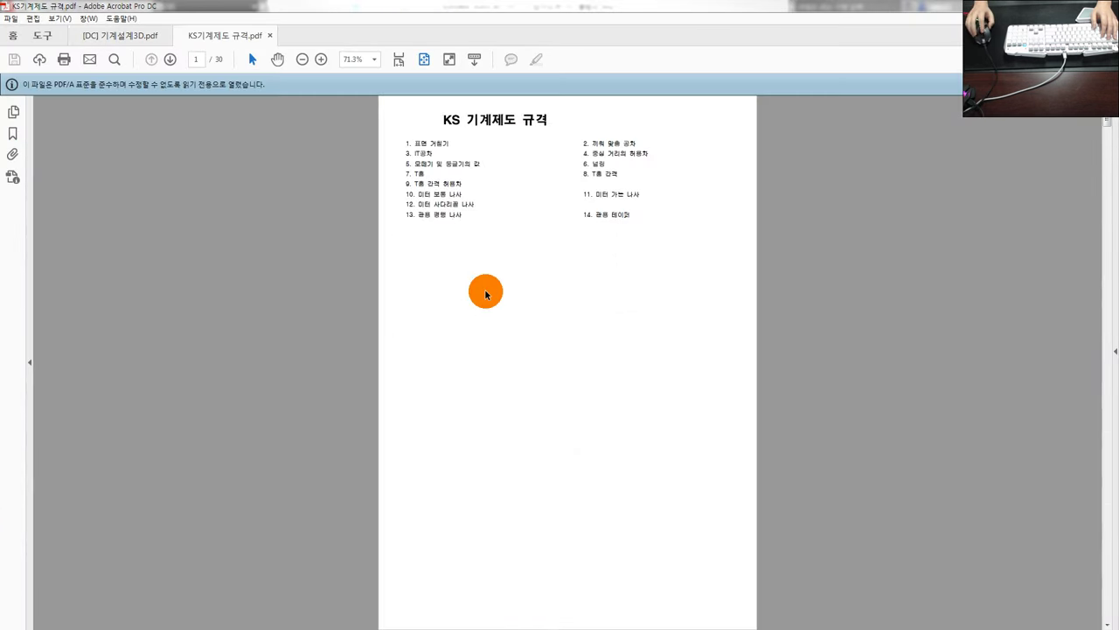
# Dismiss the content preparation notice and show the PDF's bookmarks list.
pyautogui.keyDown('ctrl'); pyautogui.scroll(2, 481, 214); pyautogui.keyUp('ctrl')
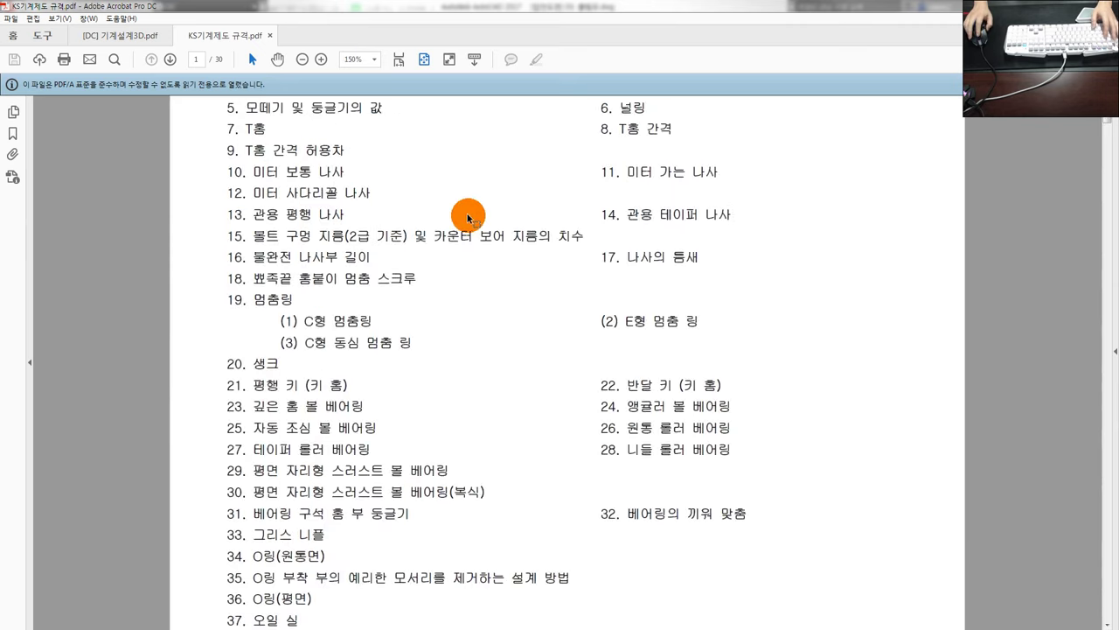
pyautogui.click(568, 371)
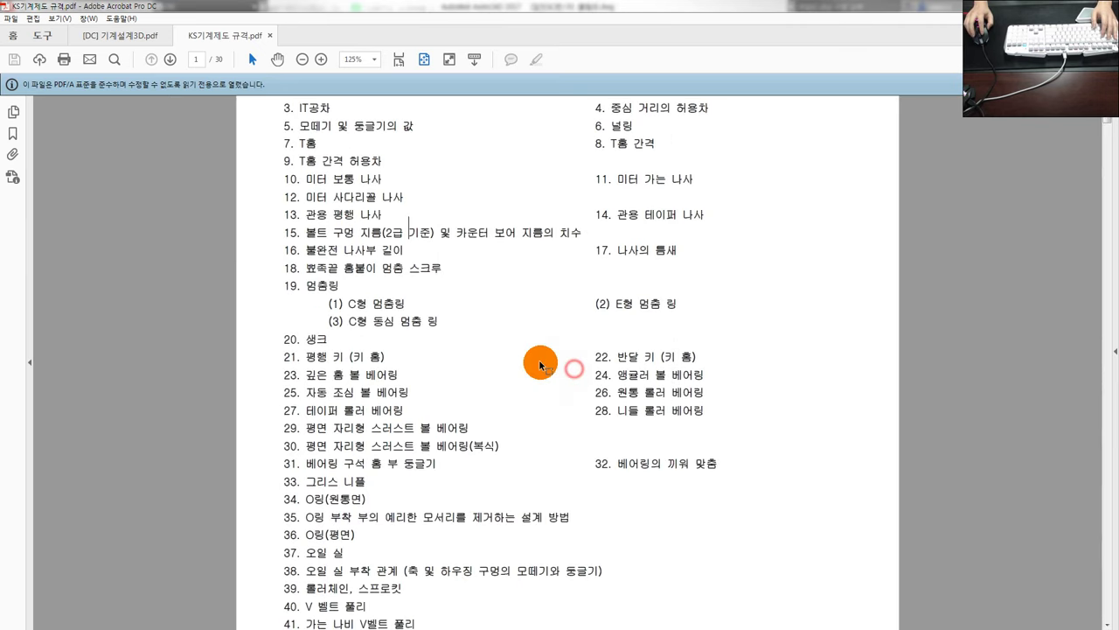
pyautogui.click(13, 133)
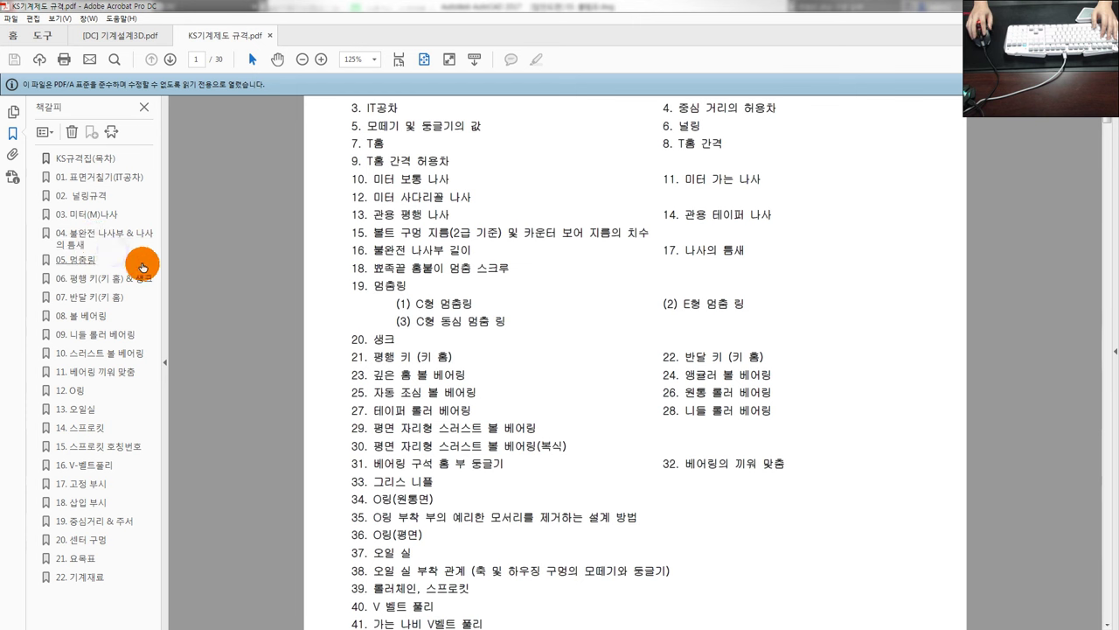
# Turn off Wrap Long Bookmarks and jump to 19. 중심거리 & 주서 on page 26.
pyautogui.rightClick(127, 236)
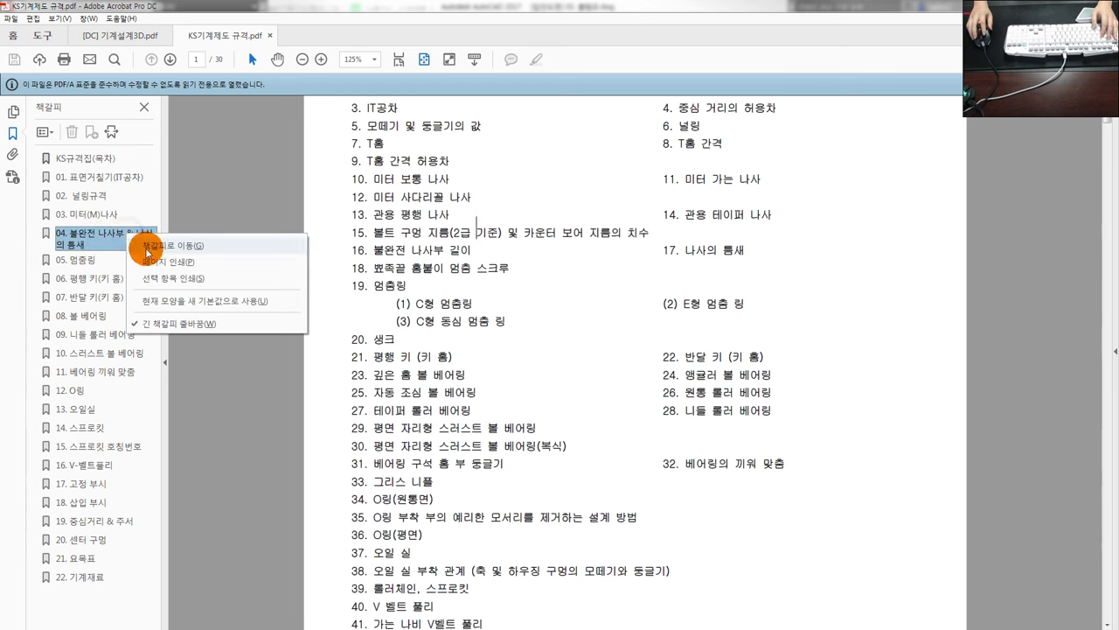
pyautogui.click(175, 319)
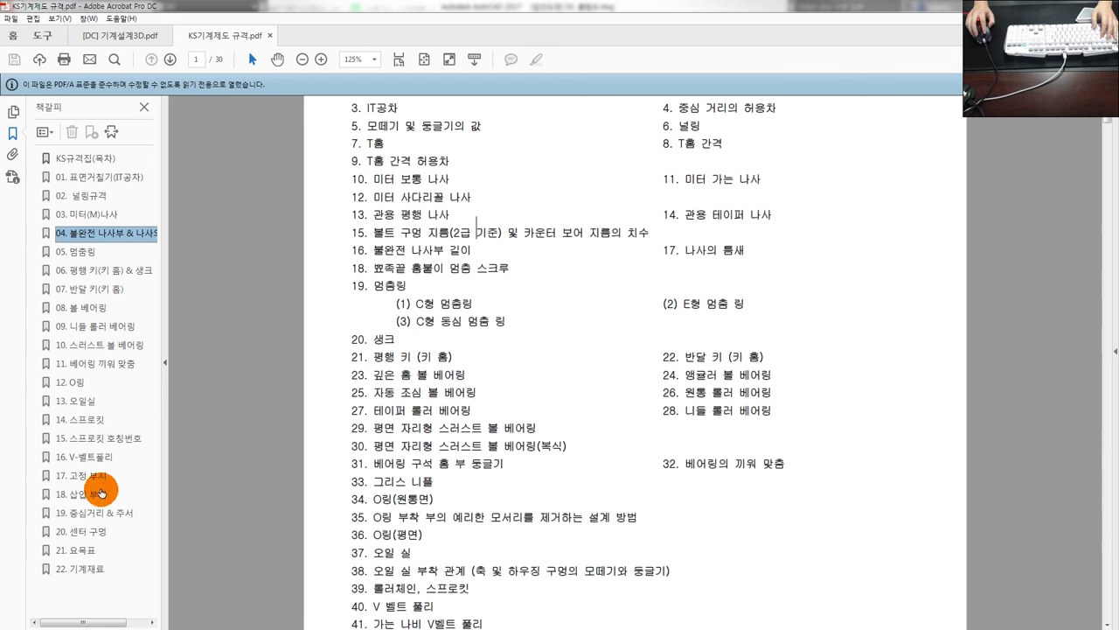
pyautogui.click(94, 534)
pyautogui.click(102, 507)
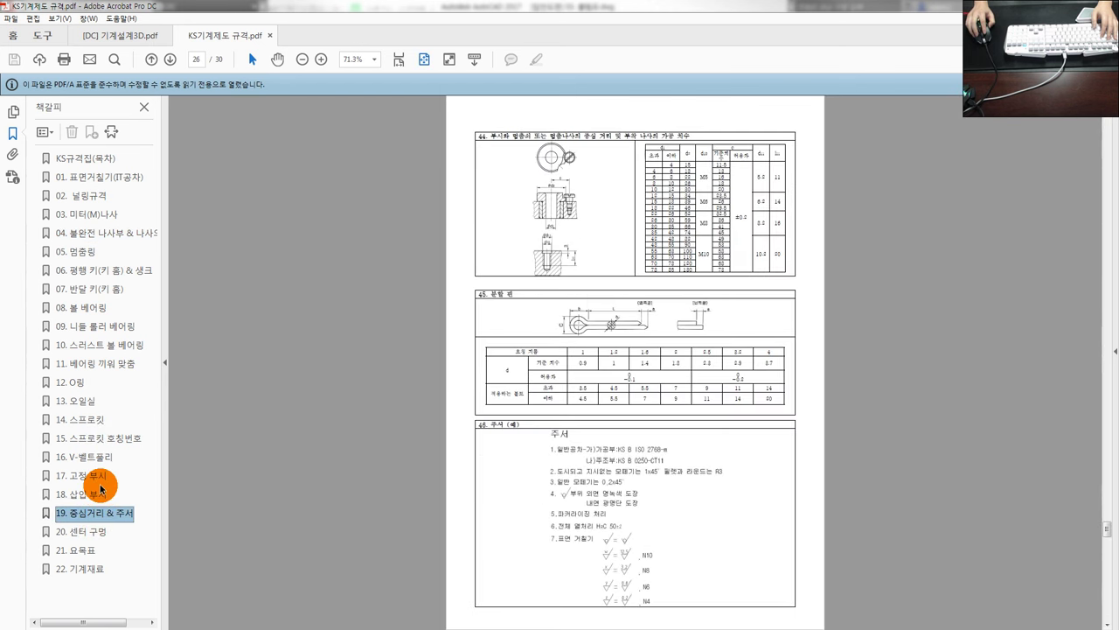
# Jump to bookmark 06 and scroll to the 20. 생크 and 21. 평행 키 sections on page 10.
pyautogui.keyDown('ctrl'); pyautogui.scroll(2, 600, 175); pyautogui.keyUp('ctrl')
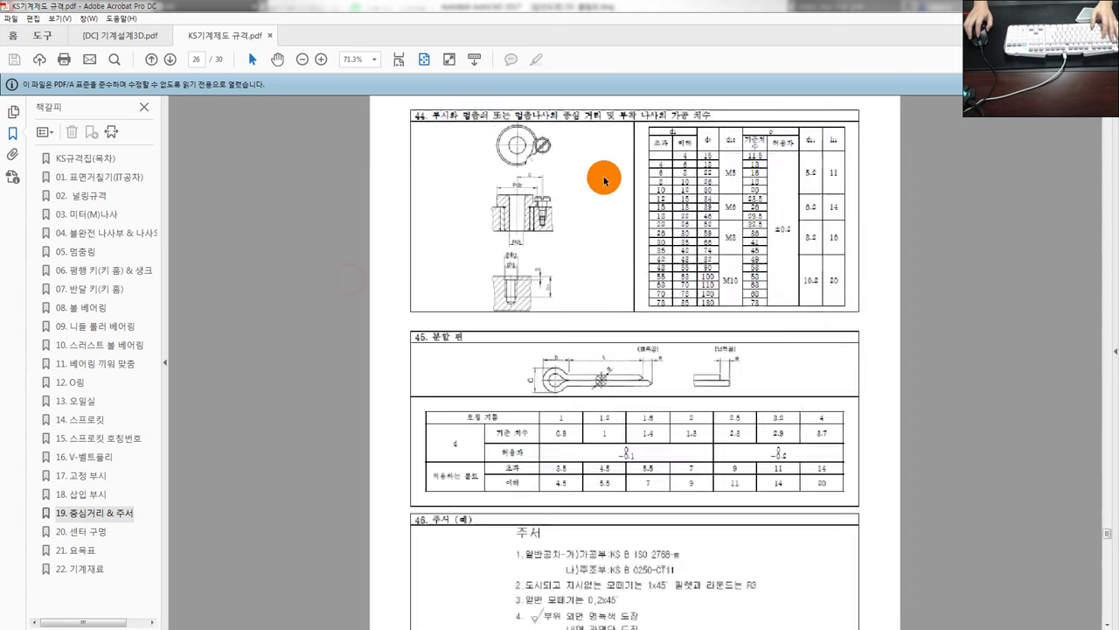
pyautogui.keyDown('ctrl'); pyautogui.scroll(2, 560, 188); pyautogui.keyUp('ctrl')
pyautogui.keyDown('ctrl'); pyautogui.scroll(1, 527, 200); pyautogui.keyUp('ctrl')
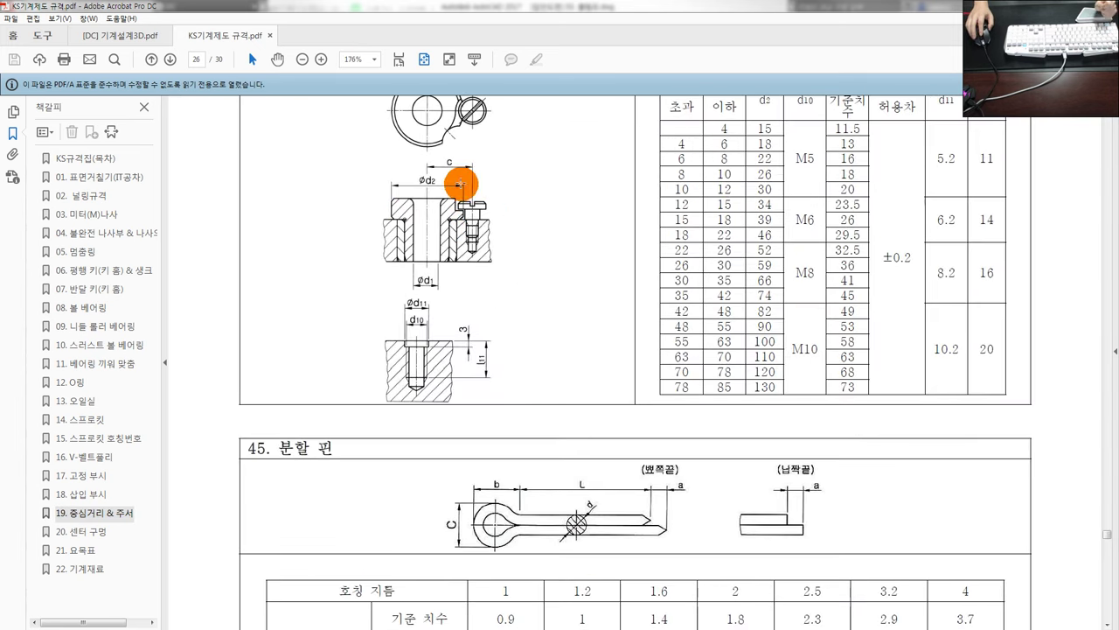
pyautogui.scroll(2, 574, 257)
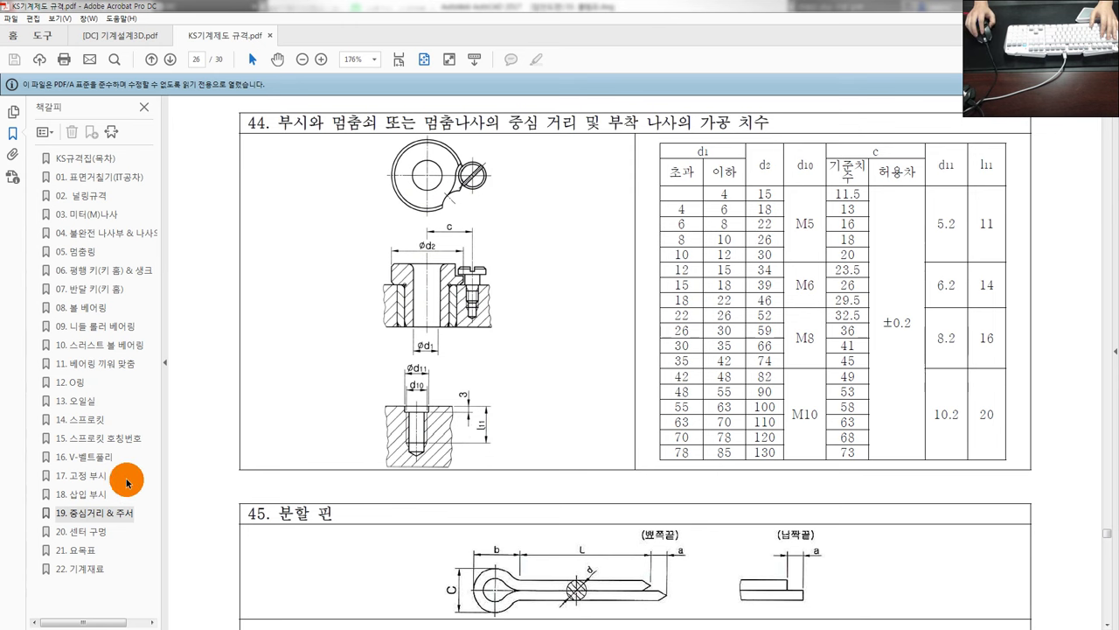
pyautogui.click(105, 271)
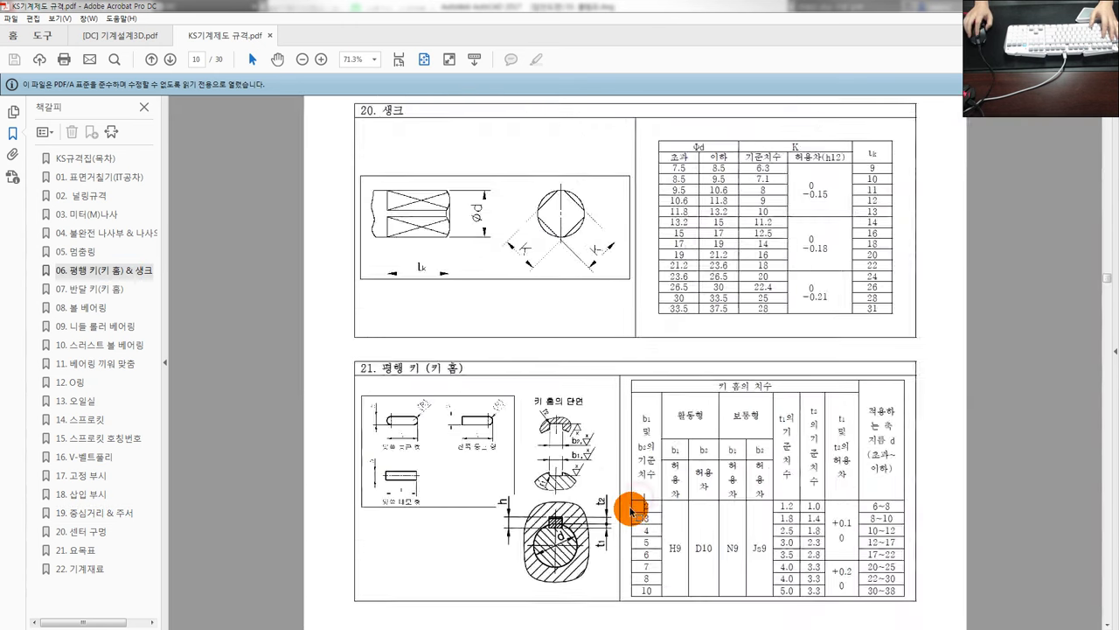
pyautogui.keyDown('ctrl'); pyautogui.scroll(3, 632, 510); pyautogui.keyUp('ctrl')
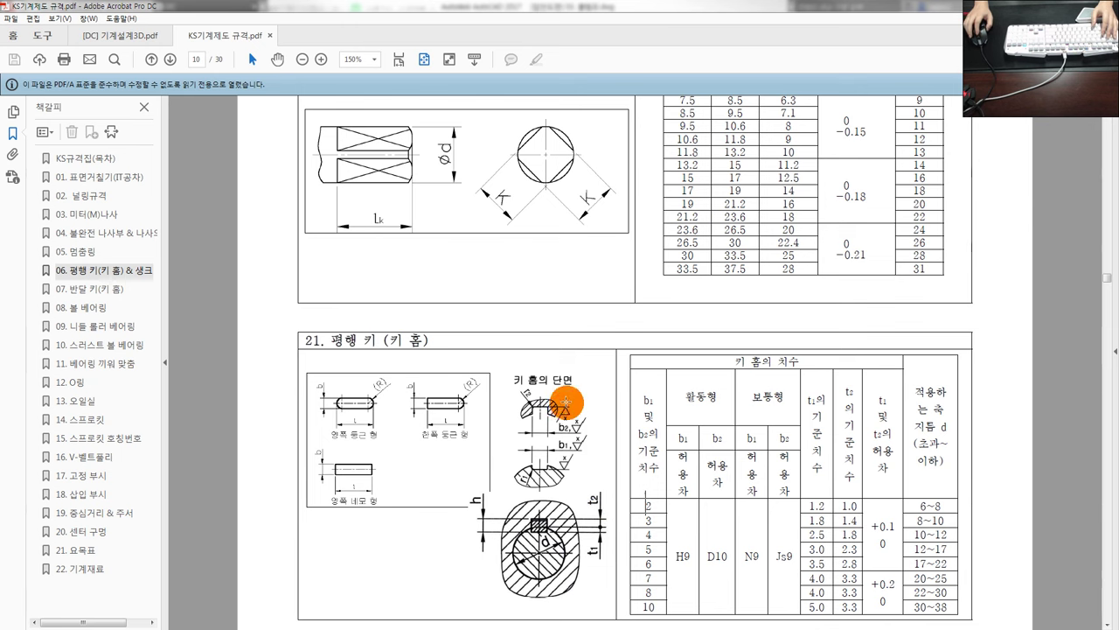
pyautogui.scroll(3, 566, 402)
pyautogui.scroll(1, 567, 399)
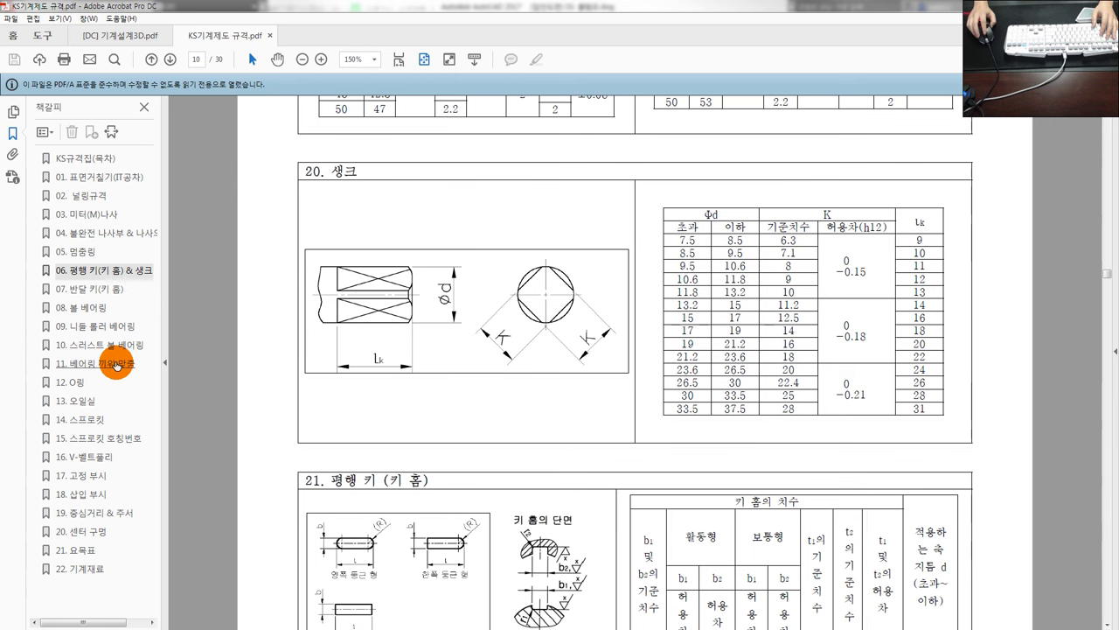
# Compare the 17. 고정 부시 and 18. 삽입 부시 bookmarks, then settle on 18. 삽입 부시.
pyautogui.click(87, 475)
pyautogui.click(71, 499)
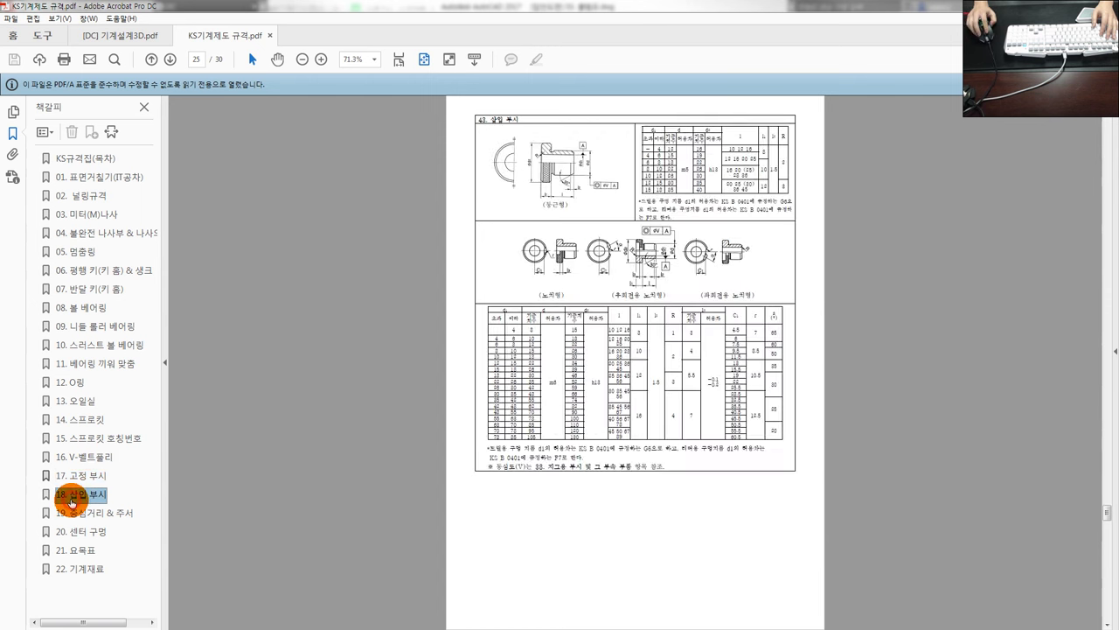
pyautogui.click(94, 477)
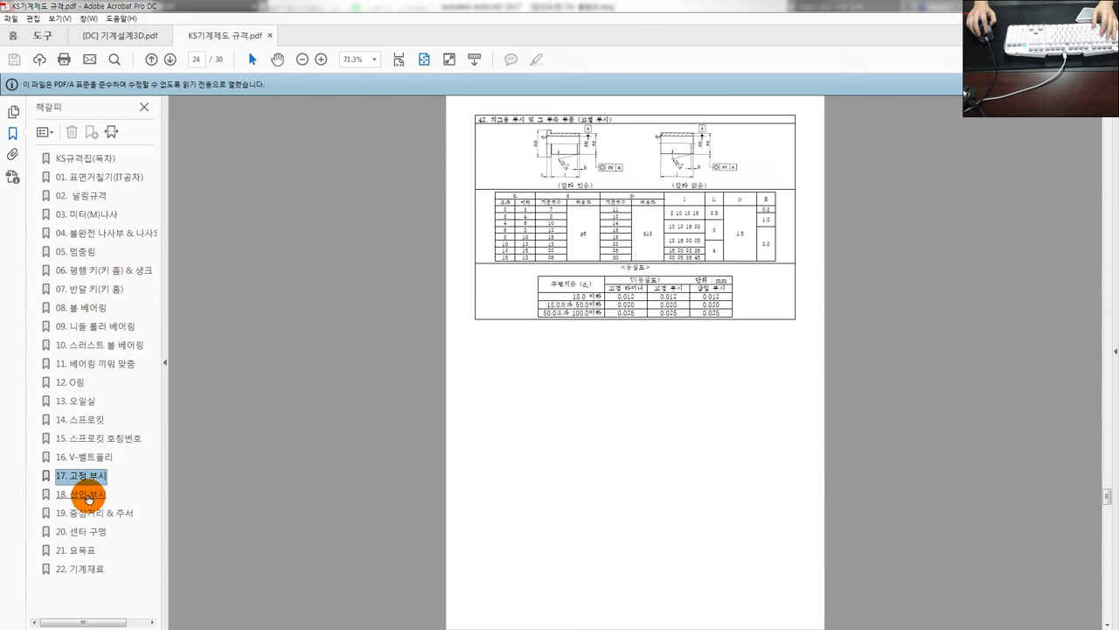
pyautogui.click(87, 498)
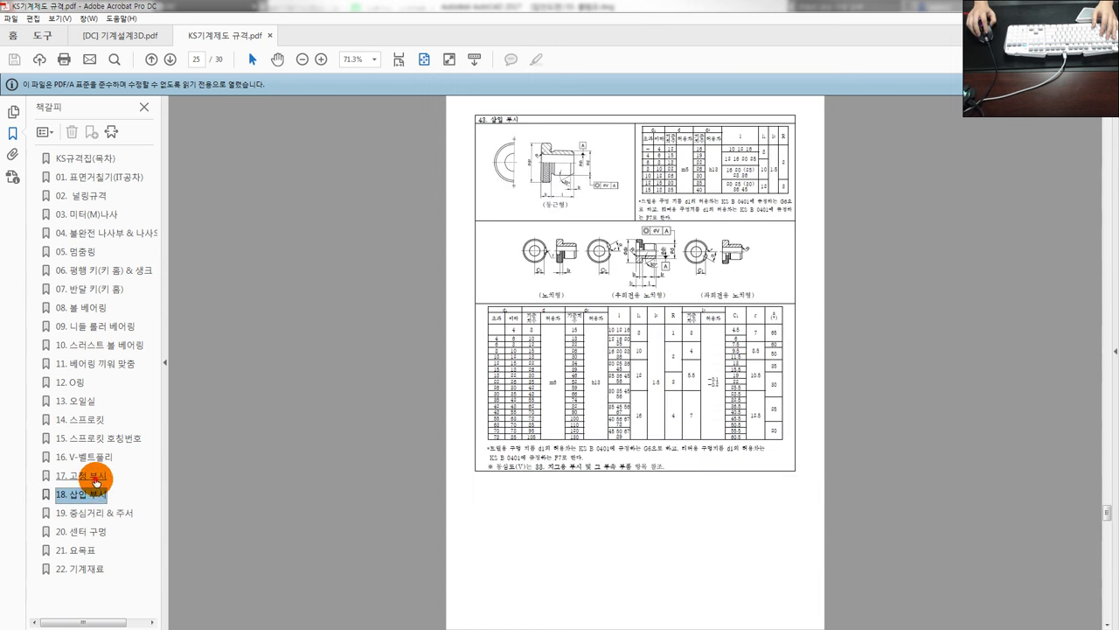
pyautogui.click(97, 480)
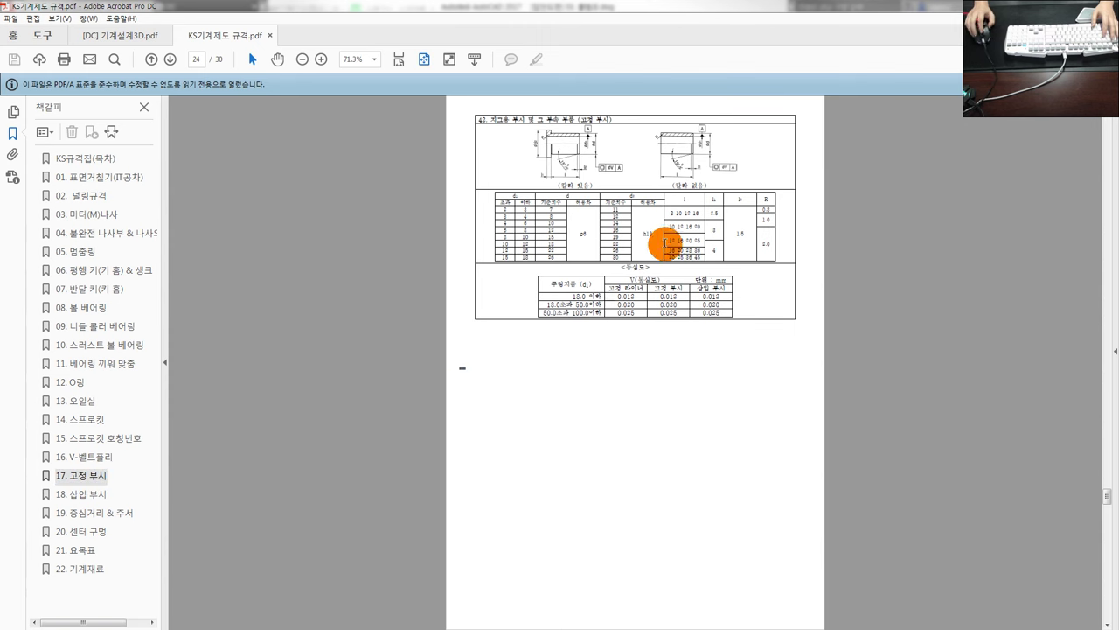
pyautogui.keyDown('ctrl'); pyautogui.scroll(3, 665, 247); pyautogui.keyUp('ctrl')
pyautogui.scroll(1, 752, 239)
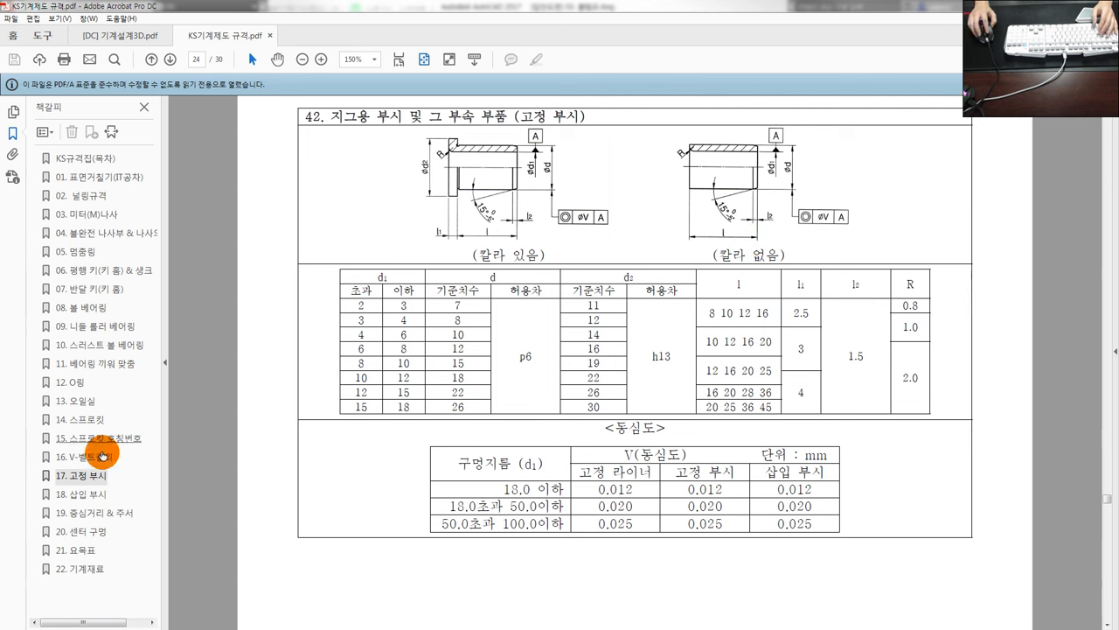
pyautogui.click(97, 494)
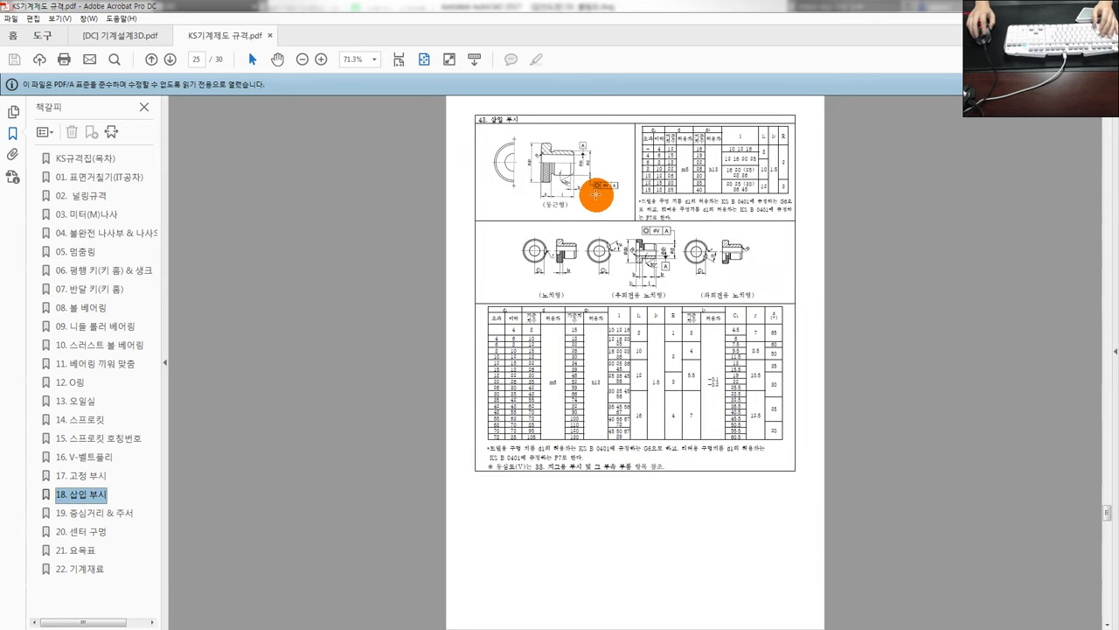
pyautogui.keyDown('ctrl'); pyautogui.scroll(4, 687, 299); pyautogui.keyUp('ctrl')
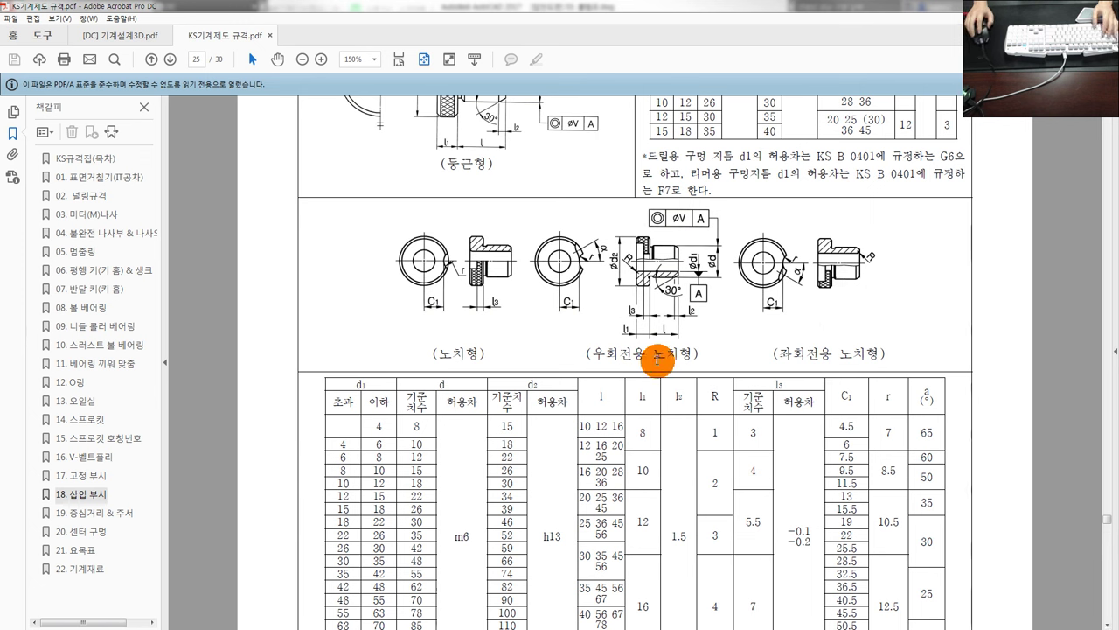
# Examine the notch-type bush figures and right-turn notch caption, then return to 150% zoom.
pyautogui.moveTo(607, 357)
pyautogui.mouseDown()
pyautogui.moveTo(724, 356)
pyautogui.moveTo(595, 354)
pyautogui.mouseUp()
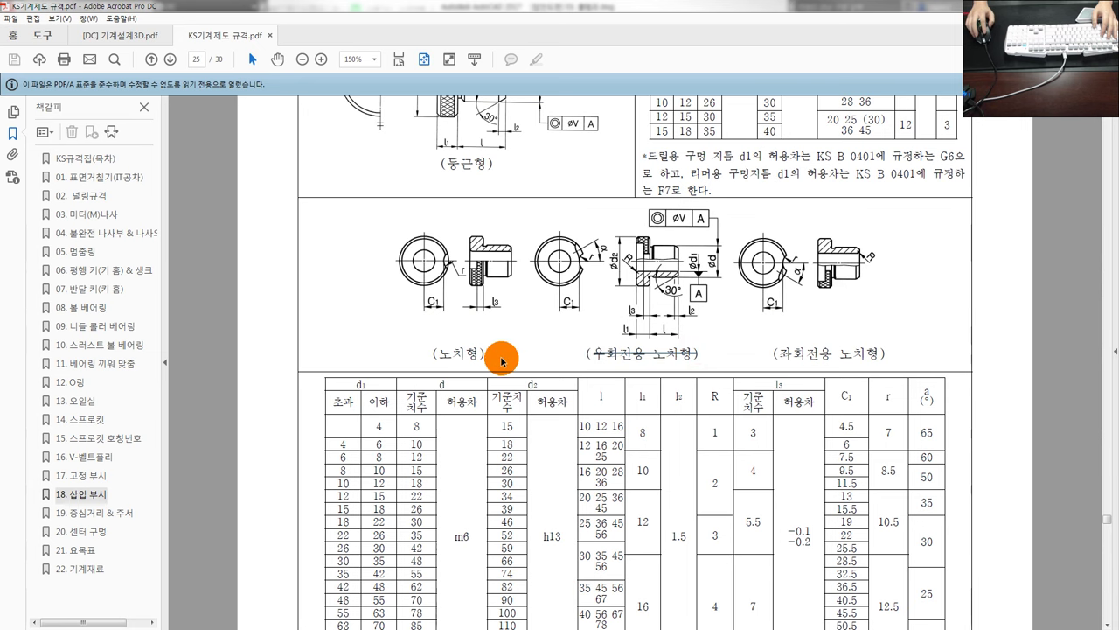
pyautogui.moveTo(716, 351); pyautogui.dragTo(694, 351)
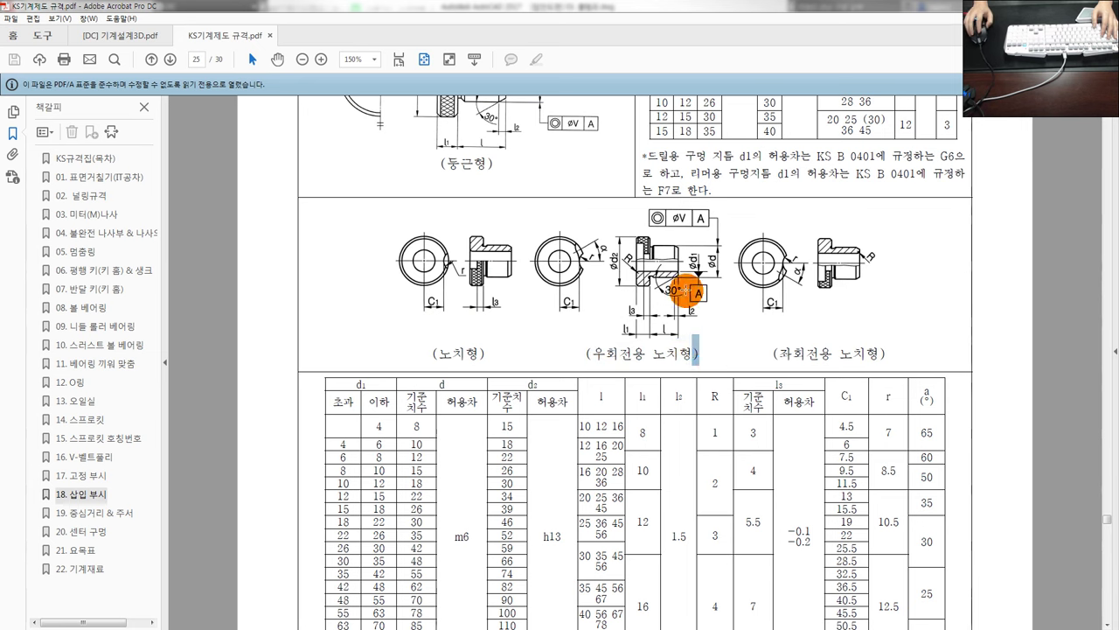
pyautogui.click(684, 288)
pyautogui.keyDown('ctrl'); pyautogui.scroll(1, 684, 289); pyautogui.keyUp('ctrl')
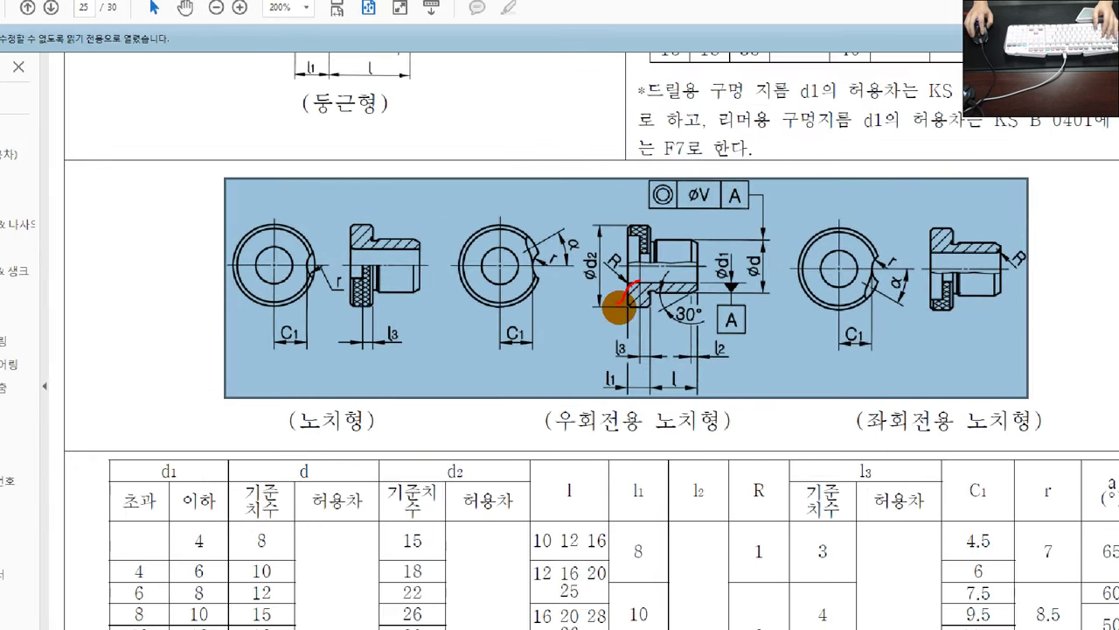
pyautogui.moveTo(577, 458); pyautogui.dragTo(698, 462)
pyautogui.moveTo(997, 251); pyautogui.dragTo(1008, 239)
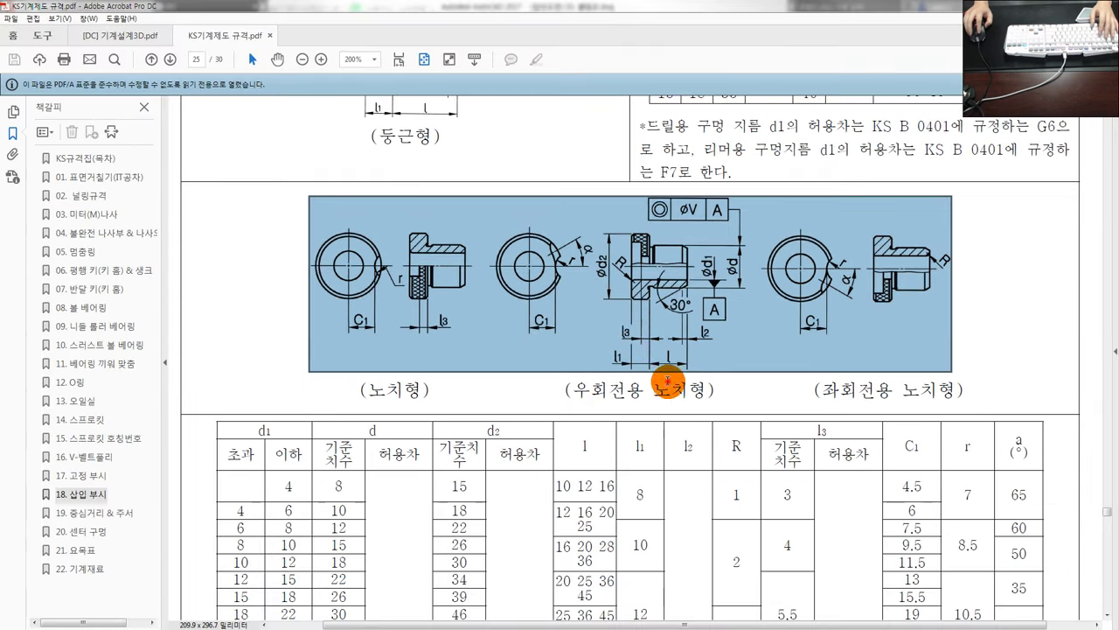
pyautogui.moveTo(573, 389); pyautogui.dragTo(728, 399)
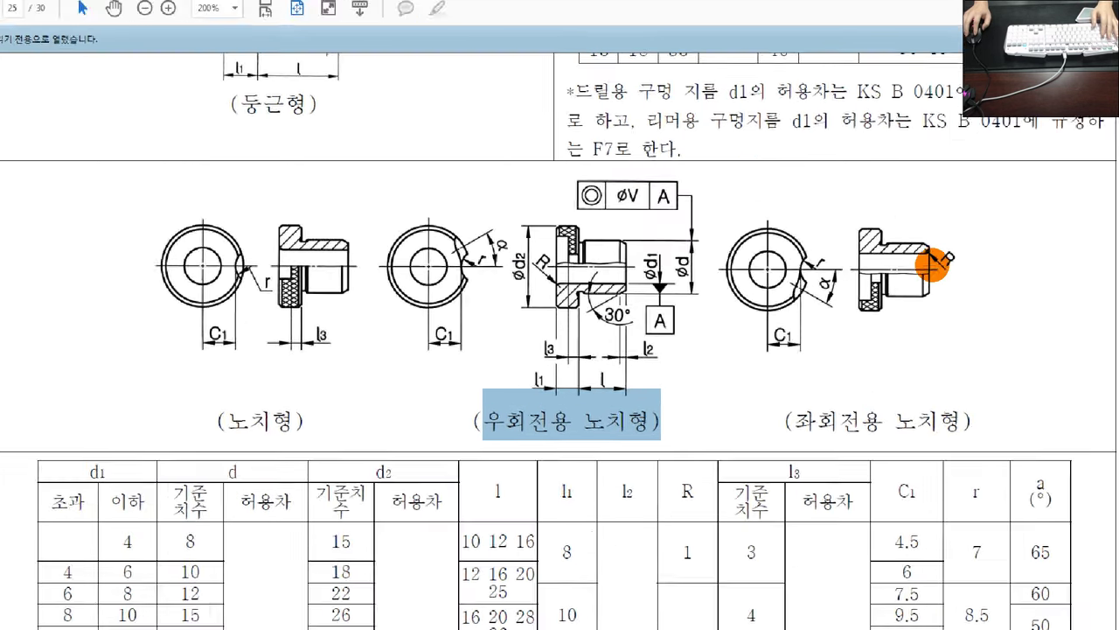
pyautogui.hotkey('ctrl', '1')
pyautogui.moveTo(975, 193); pyautogui.dragTo(942, 226)
pyautogui.moveTo(536, 253); pyautogui.dragTo(564, 255)
pyautogui.press('Escape')
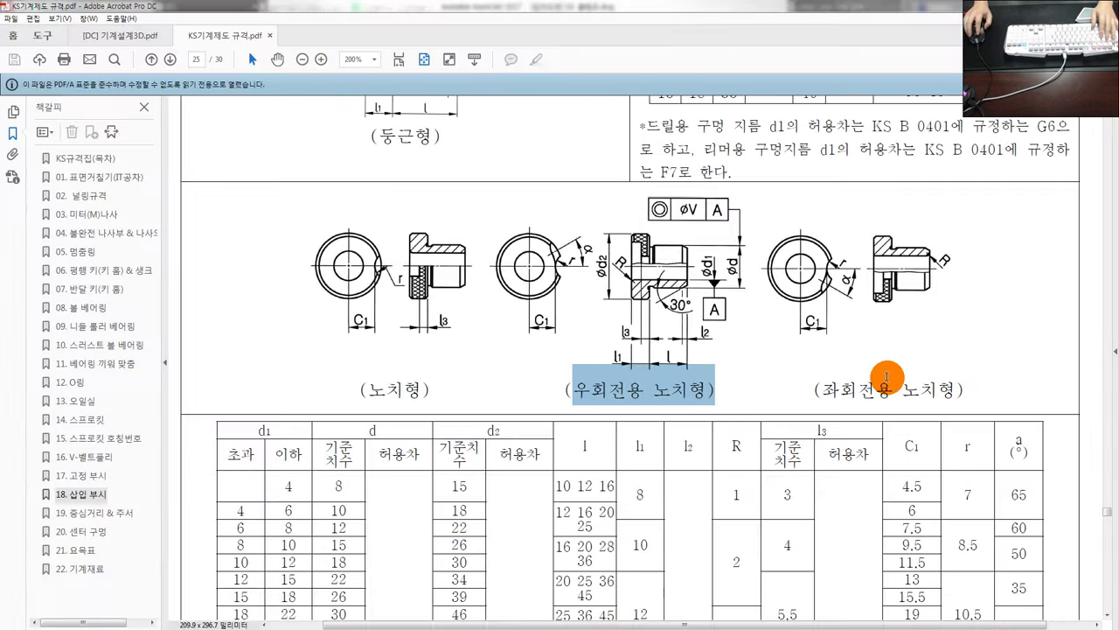
pyautogui.click(643, 359)
pyautogui.hotkey('ctrl', '-')
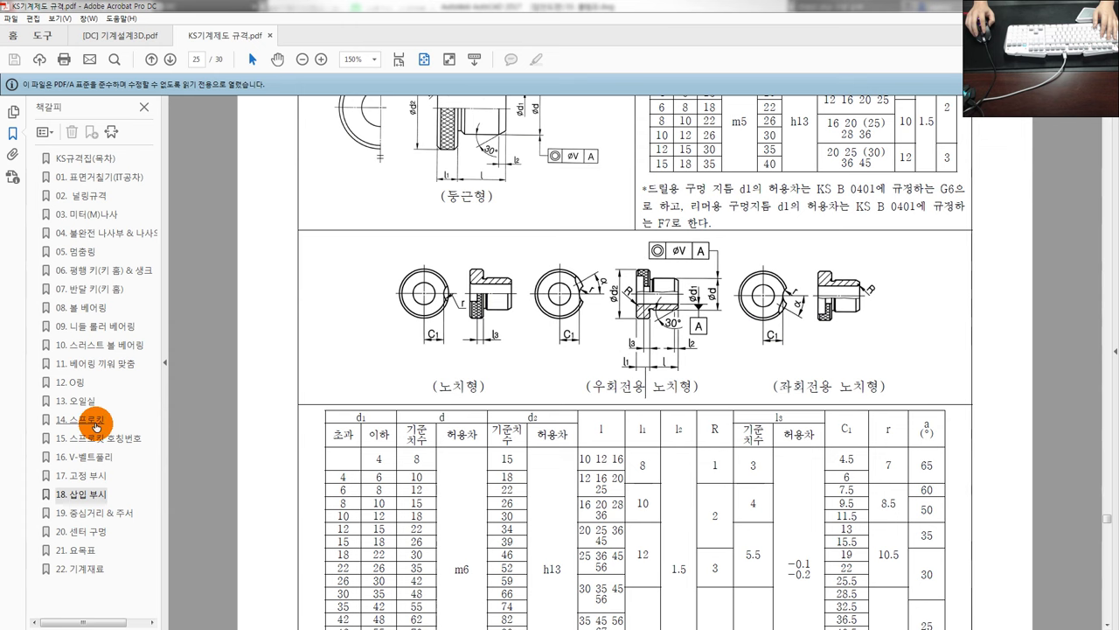
# Zoom into the 14. 스프로킷 table and select the 가로 피치 and 이나비 t(최대) headings.
pyautogui.click(98, 426)
pyautogui.keyDown('ctrl'); pyautogui.scroll(5, 663, 234); pyautogui.keyUp('ctrl')
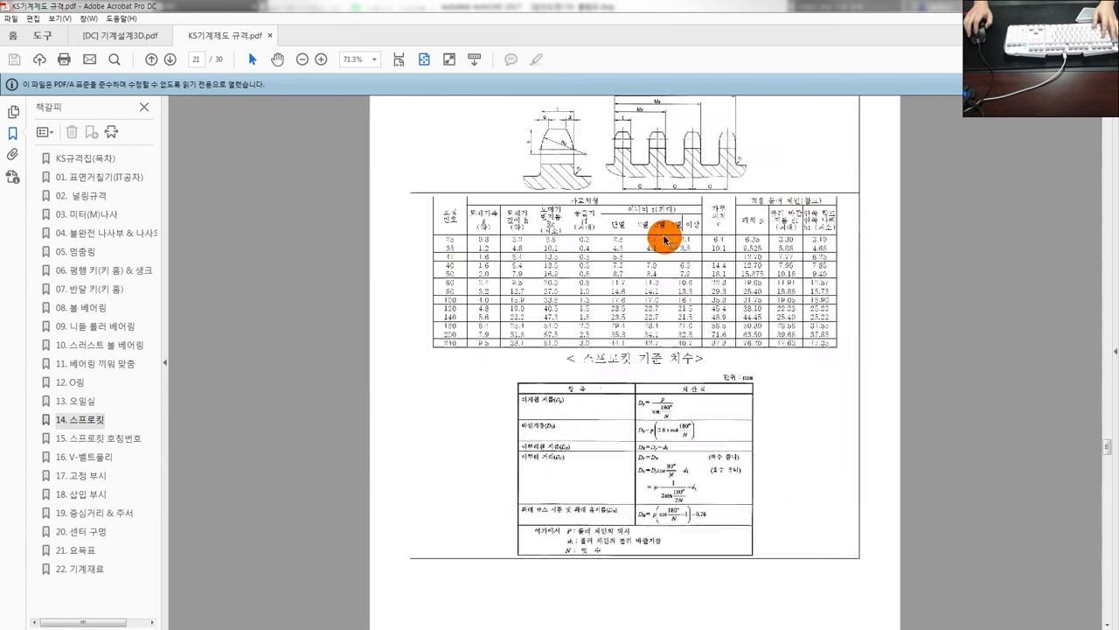
pyautogui.scroll(4, 587, 245)
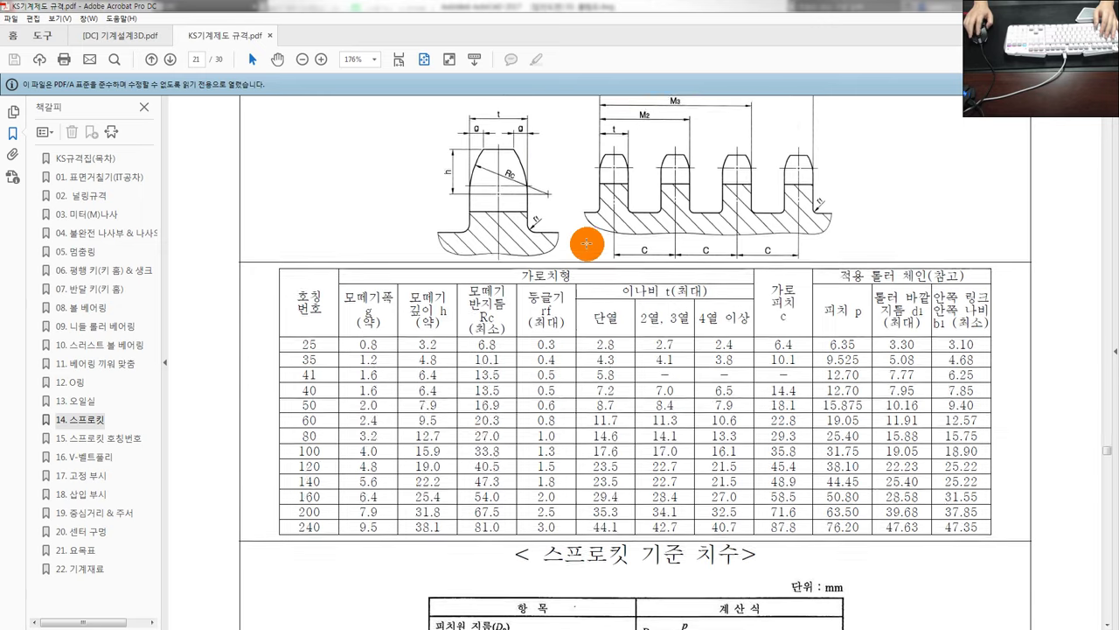
pyautogui.scroll(-1, 586, 245)
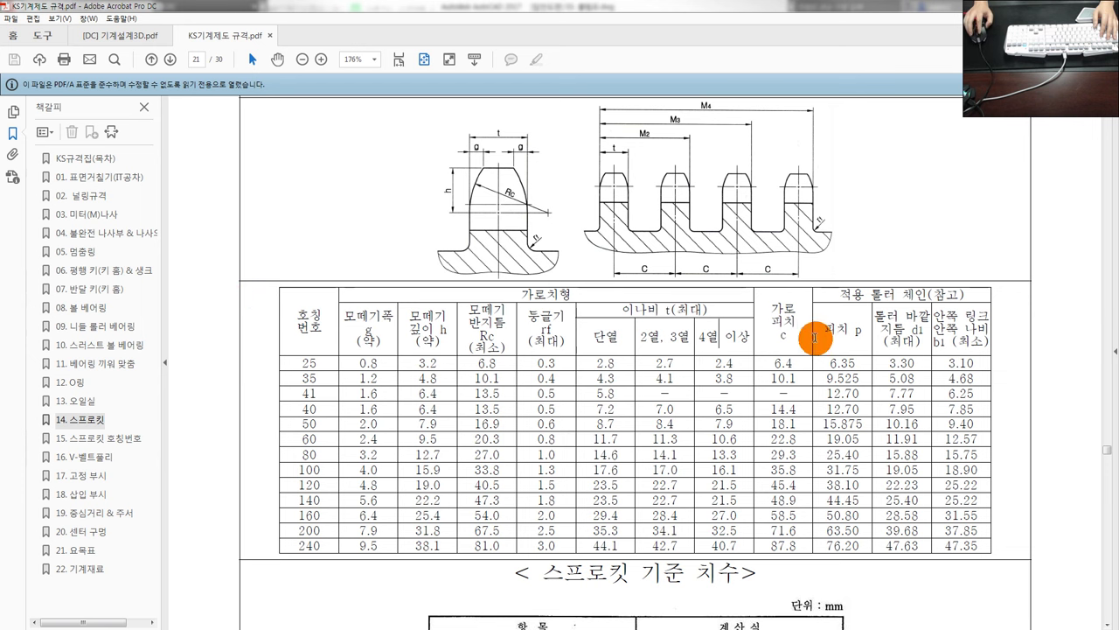
pyautogui.moveTo(791, 329); pyautogui.dragTo(767, 308)
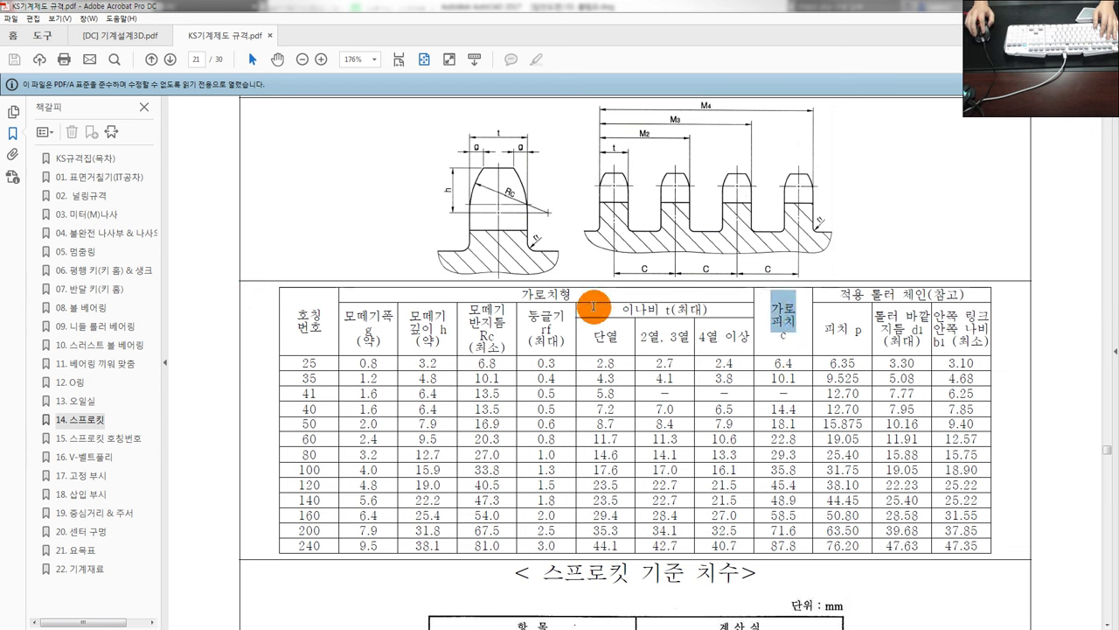
pyautogui.moveTo(624, 311)
pyautogui.mouseDown()
pyautogui.moveTo(724, 304)
pyautogui.moveTo(793, 322)
pyautogui.mouseUp()
pyautogui.click(788, 310)
pyautogui.click(905, 269)
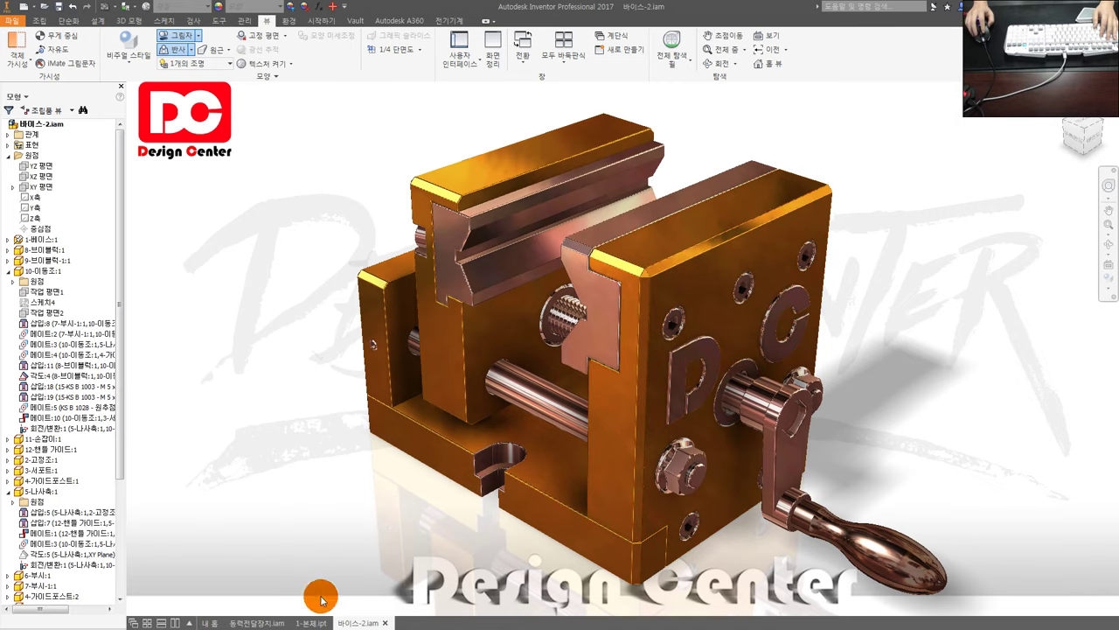
# Bring up the 동력전달장치.iam gearbox assembly, zooming and orbiting it to a new angle.
pyautogui.click(314, 621)
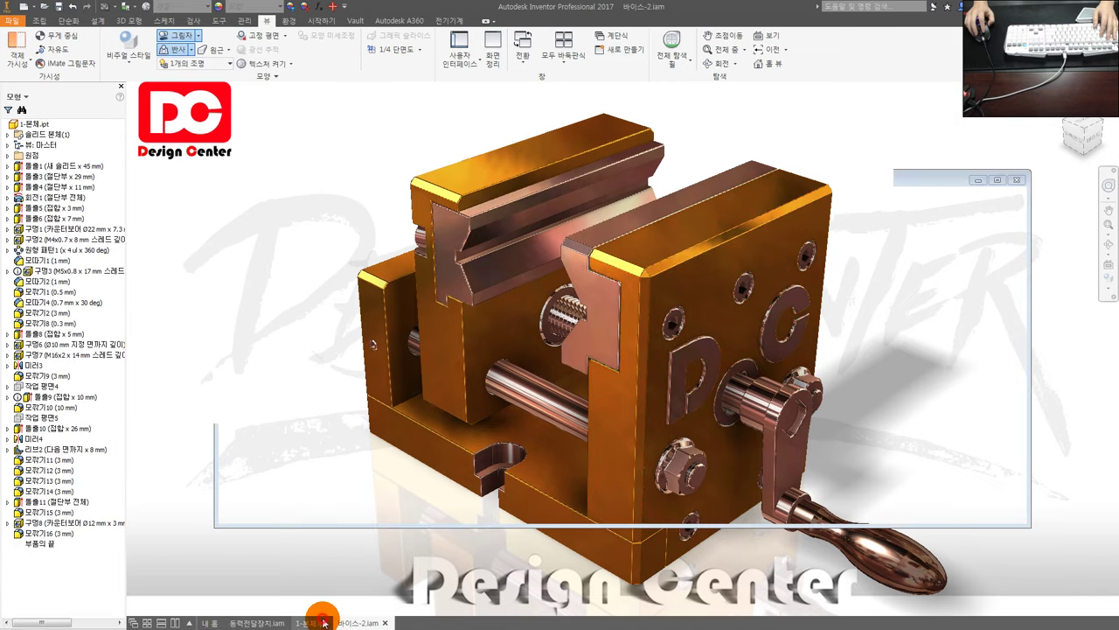
pyautogui.click(263, 623)
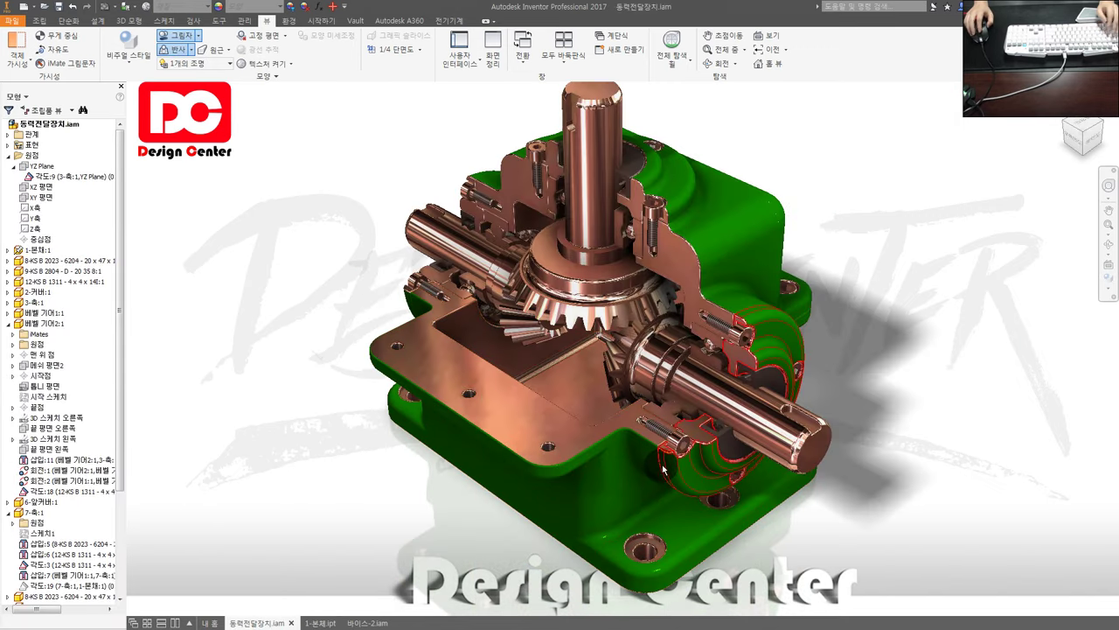
pyautogui.scroll(-1, 745, 470)
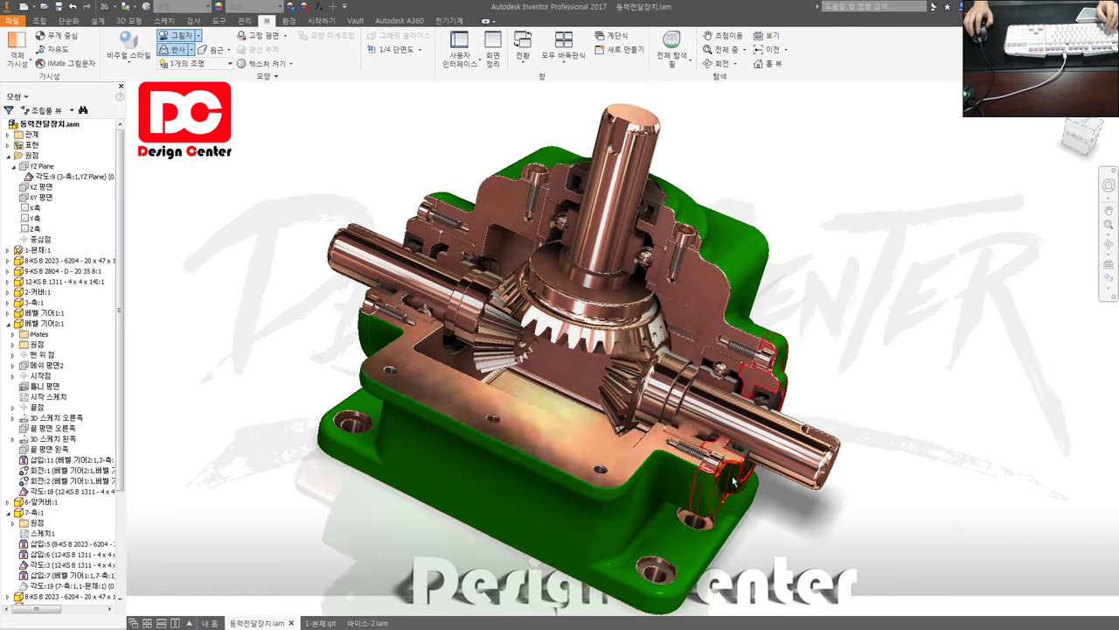
pyautogui.scroll(-1, 750, 457)
pyautogui.keyDown('shift'); pyautogui.moveTo(750, 457); pyautogui.dragTo(733, 457, button='middle'); pyautogui.keyUp('shift')
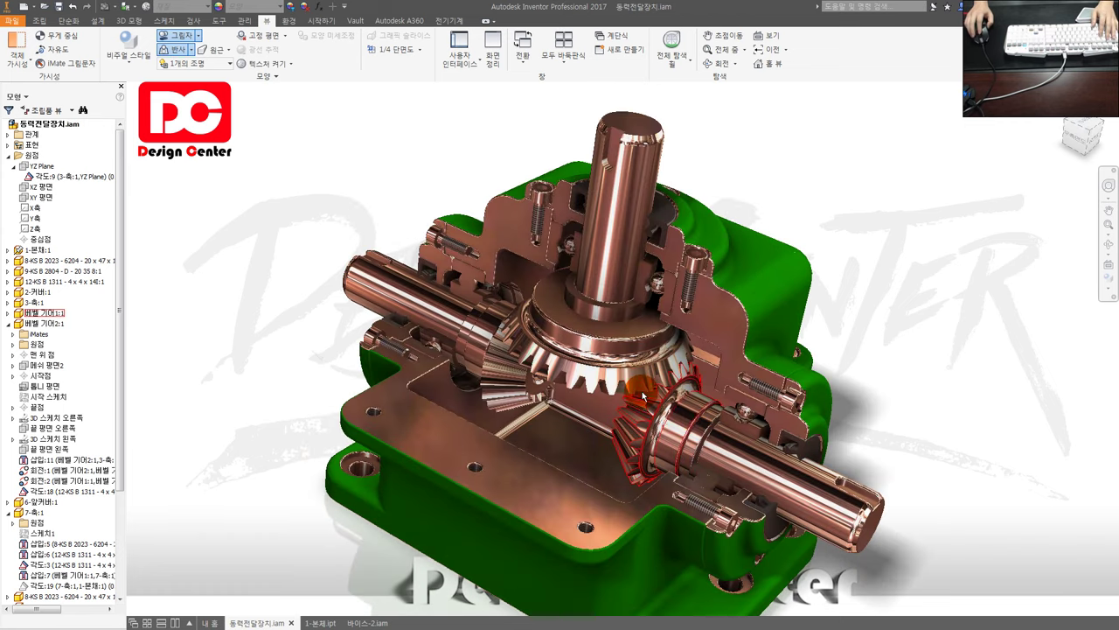
pyautogui.press('Escape')
pyautogui.keyDown('shift'); pyautogui.moveTo(682, 434); pyautogui.dragTo(684, 432, button='middle'); pyautogui.keyUp('shift')
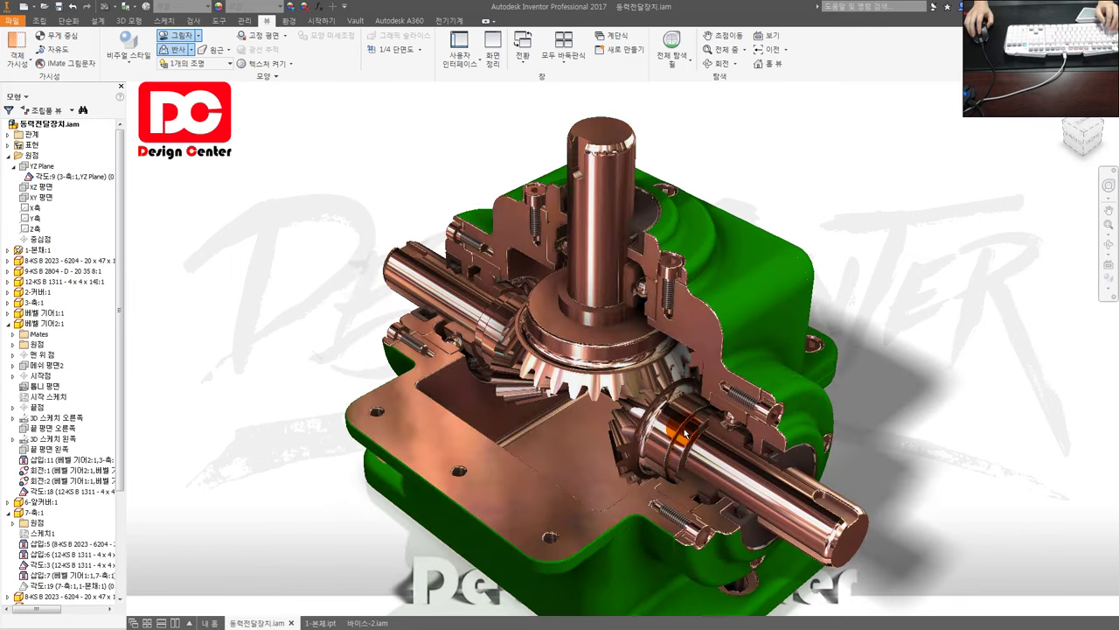
# Pick the small bevel gear and the 1-본체 housing, then snap to the ViewCube front view.
pyautogui.click(623, 376)
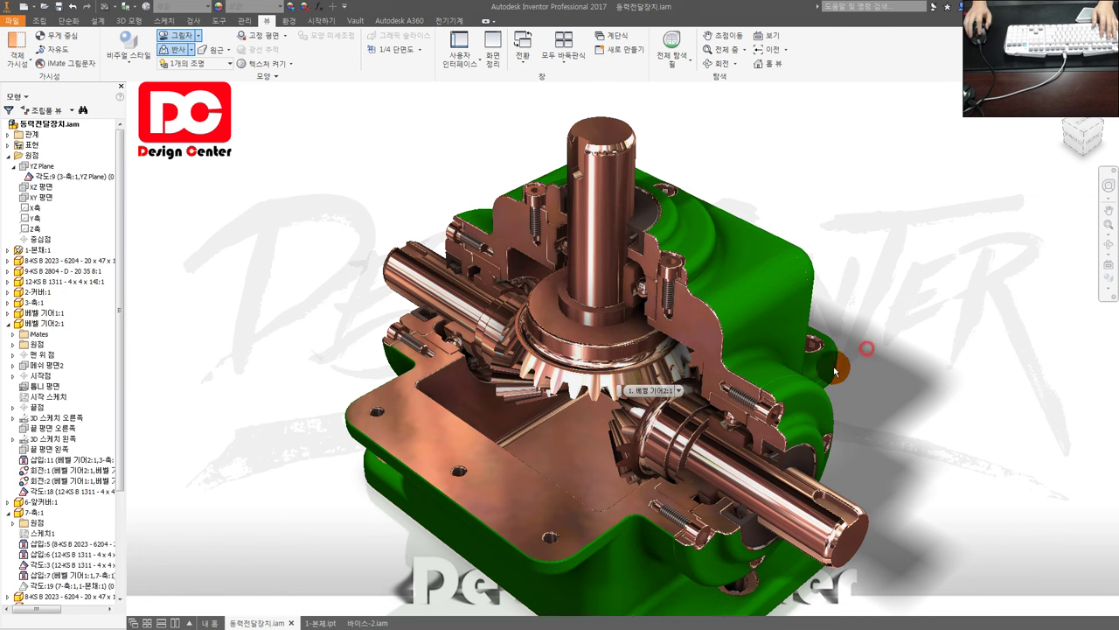
pyautogui.scroll(-3, 862, 345)
pyautogui.keyDown('shift'); pyautogui.moveTo(862, 345); pyautogui.dragTo(799, 401, button='middle'); pyautogui.keyUp('shift')
pyautogui.click(799, 401)
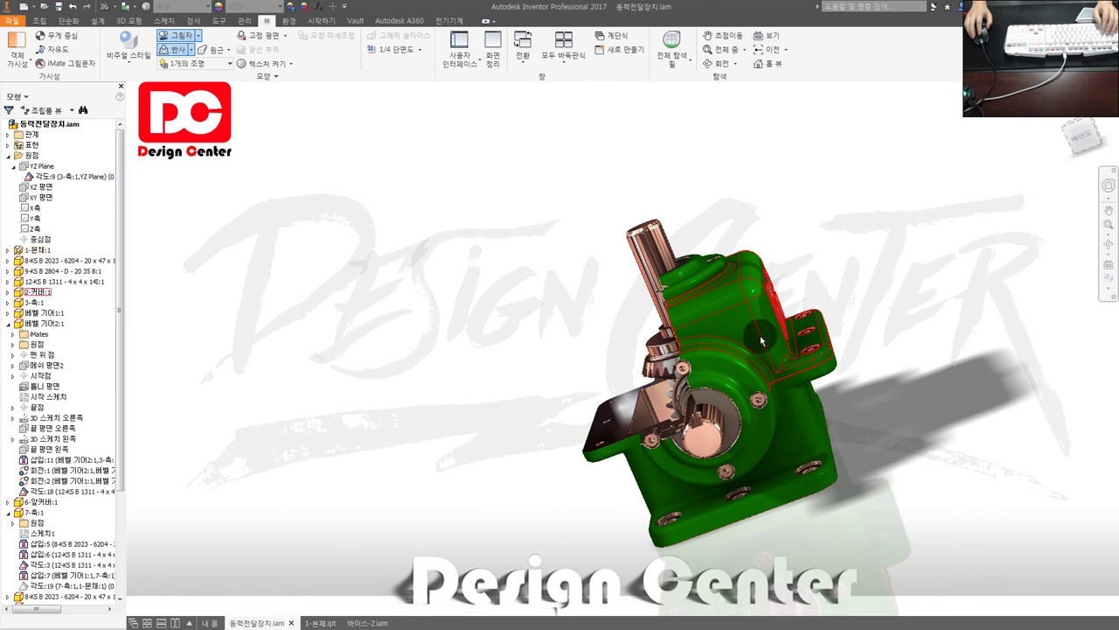
pyautogui.scroll(3, 805, 411)
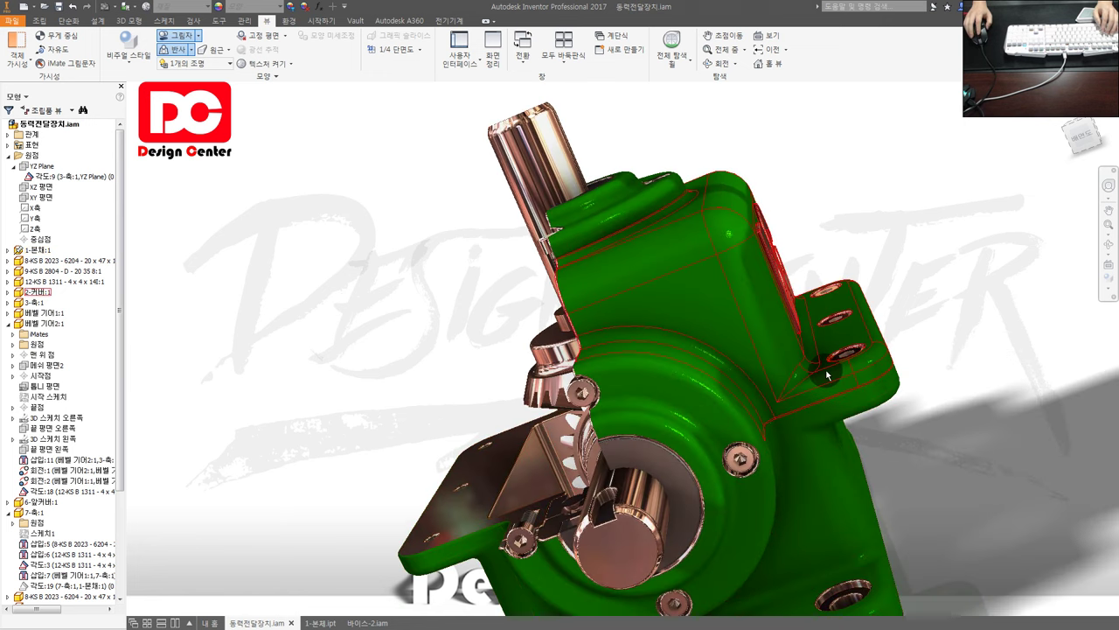
pyautogui.click(1082, 140)
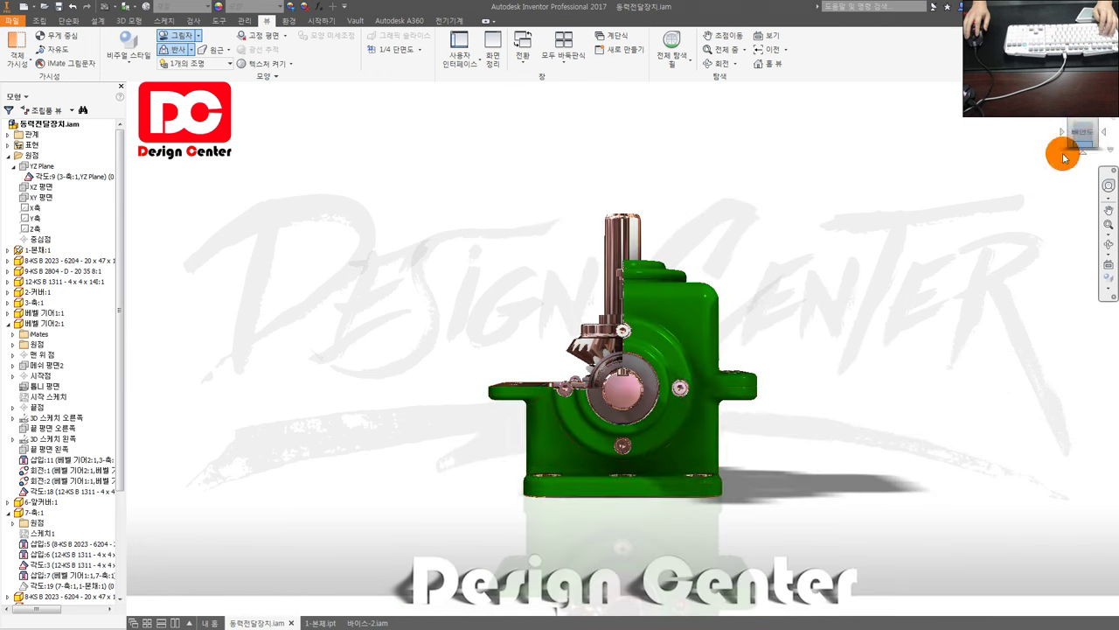
# Draw a loop, horizontal line and bracket over the gearbox, then orbit to an angled view.
pyautogui.press('alt')
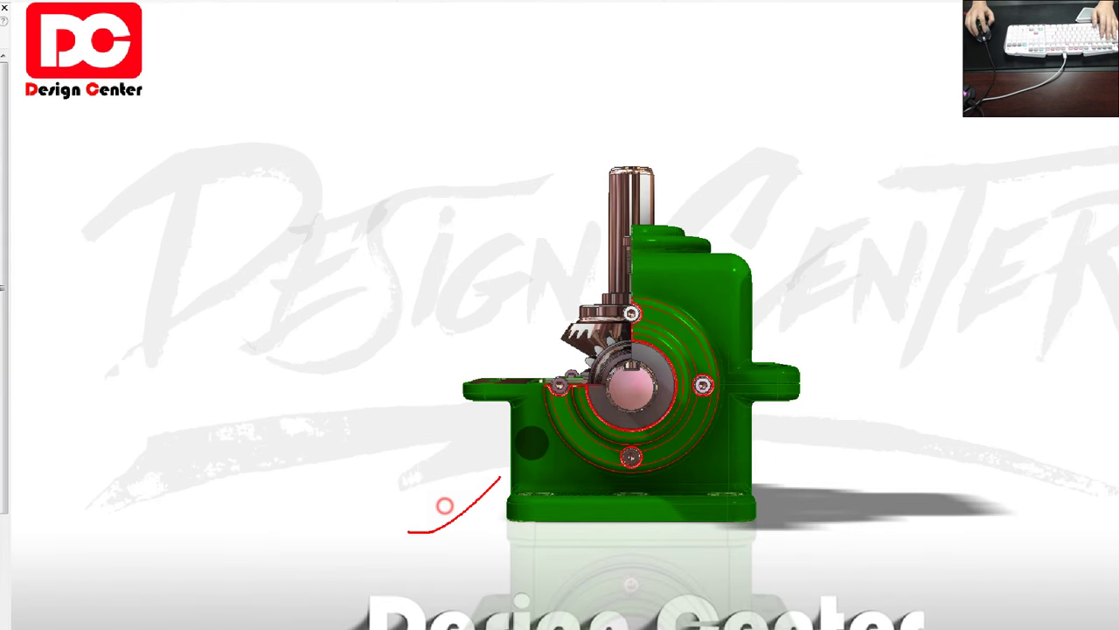
pyautogui.moveTo(499, 476); pyautogui.dragTo(831, 546)
pyautogui.moveTo(331, 387); pyautogui.dragTo(947, 396)
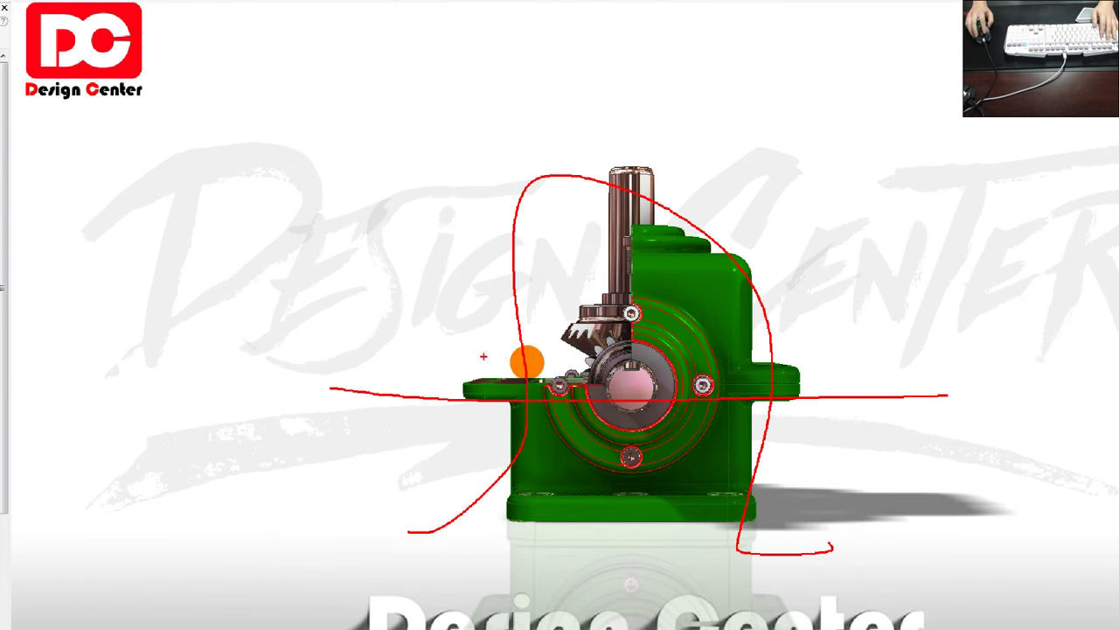
pyautogui.moveTo(822, 344)
pyautogui.mouseDown()
pyautogui.moveTo(792, 381)
pyautogui.moveTo(825, 366)
pyautogui.moveTo(775, 448)
pyautogui.mouseUp()
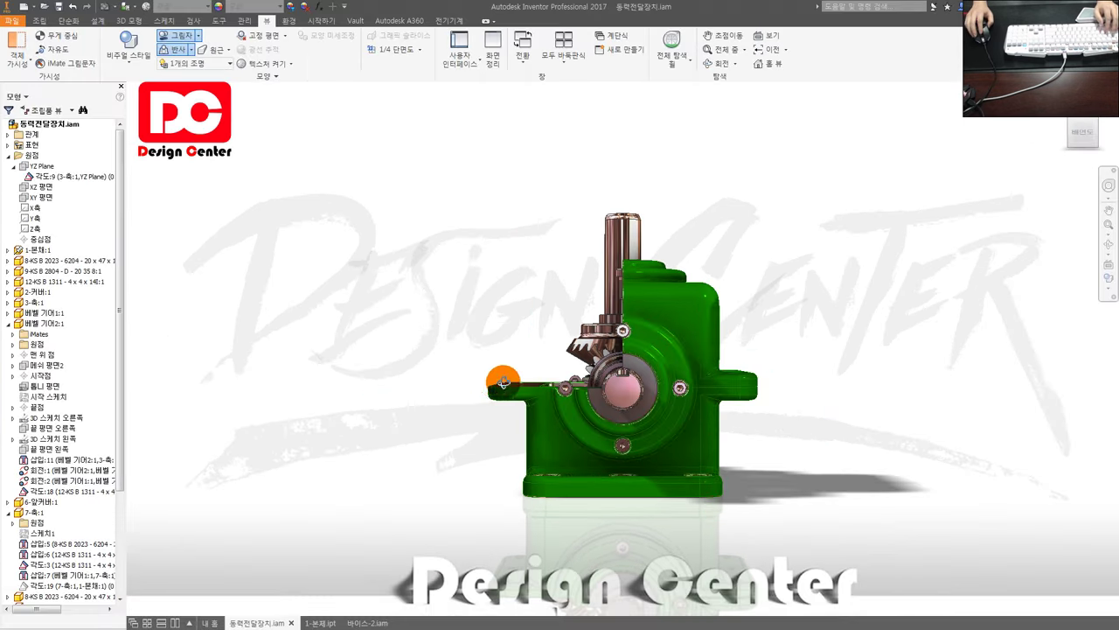
pyautogui.moveTo(499, 375)
pyautogui.keyDown('shift'); pyautogui.mouseDown(button='middle')
pyautogui.moveTo(531, 407)
pyautogui.moveTo(432, 402)
pyautogui.moveTo(428, 417)
pyautogui.mouseUp(button='middle'); pyautogui.keyUp('shift')
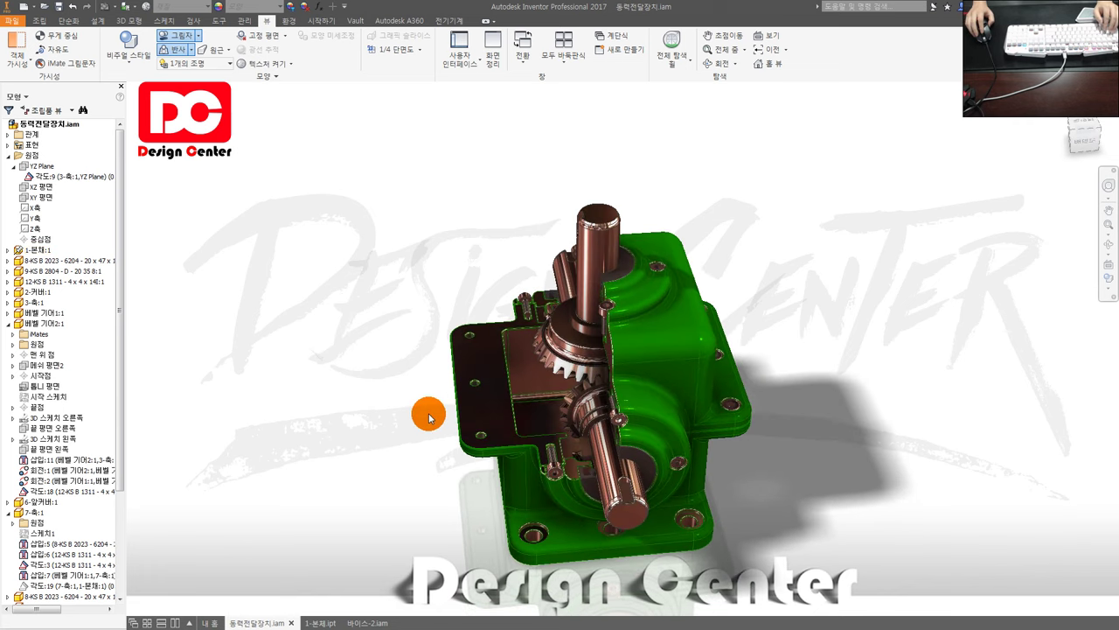
# Open the 2-커버.ipt cover part from the gearbox assembly's right-click menu.
pyautogui.rightClick(703, 381)
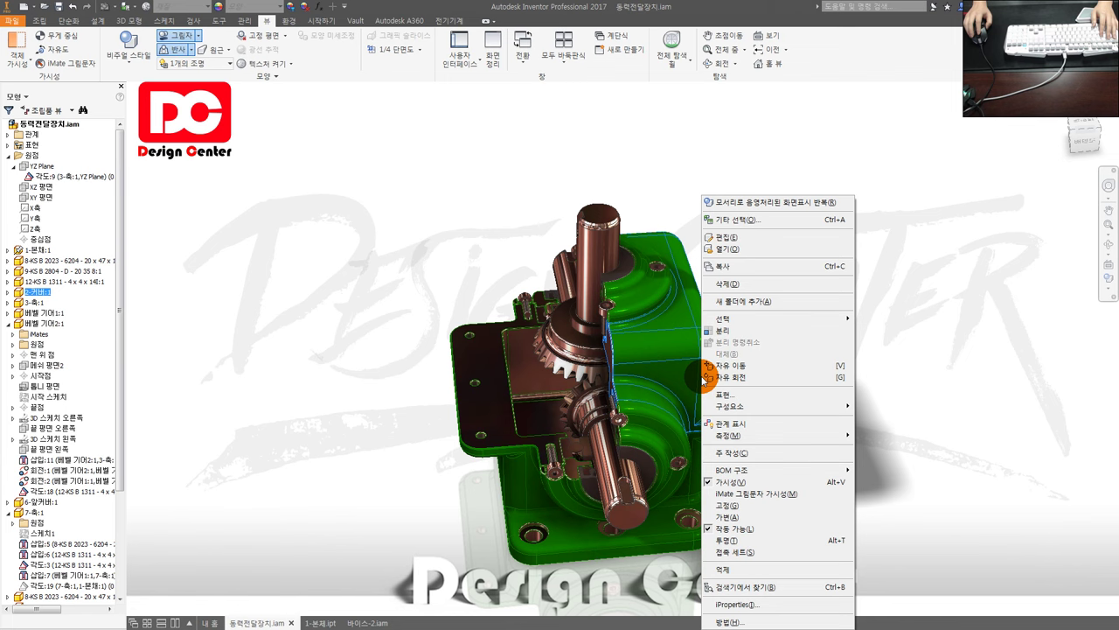
pyautogui.click(726, 248)
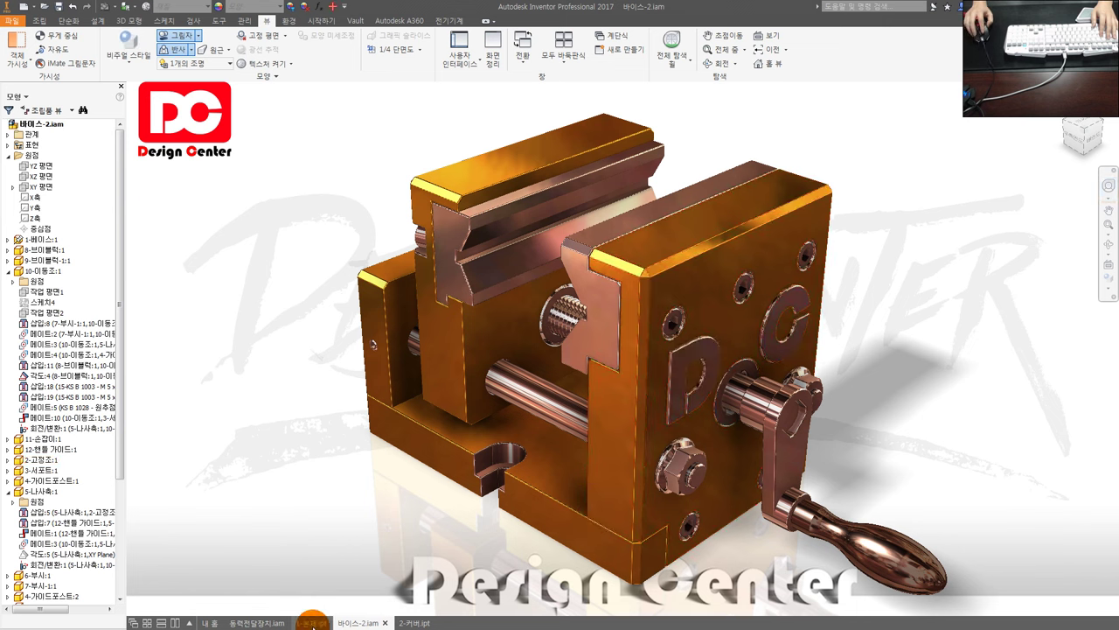
pyautogui.click(271, 621)
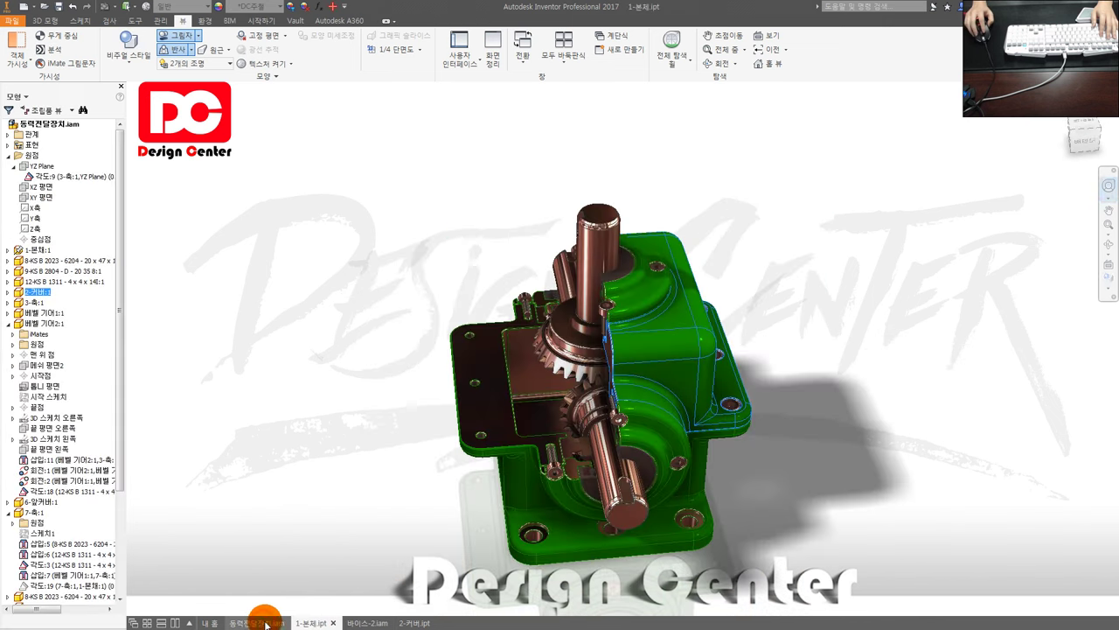
pyautogui.rightClick(534, 516)
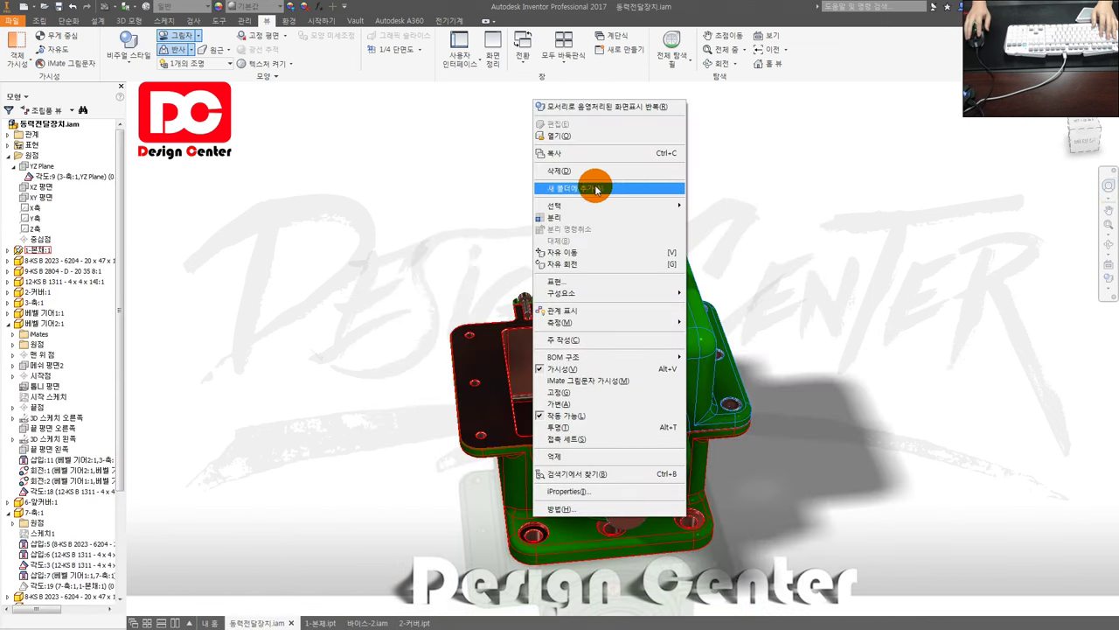
pyautogui.click(583, 145)
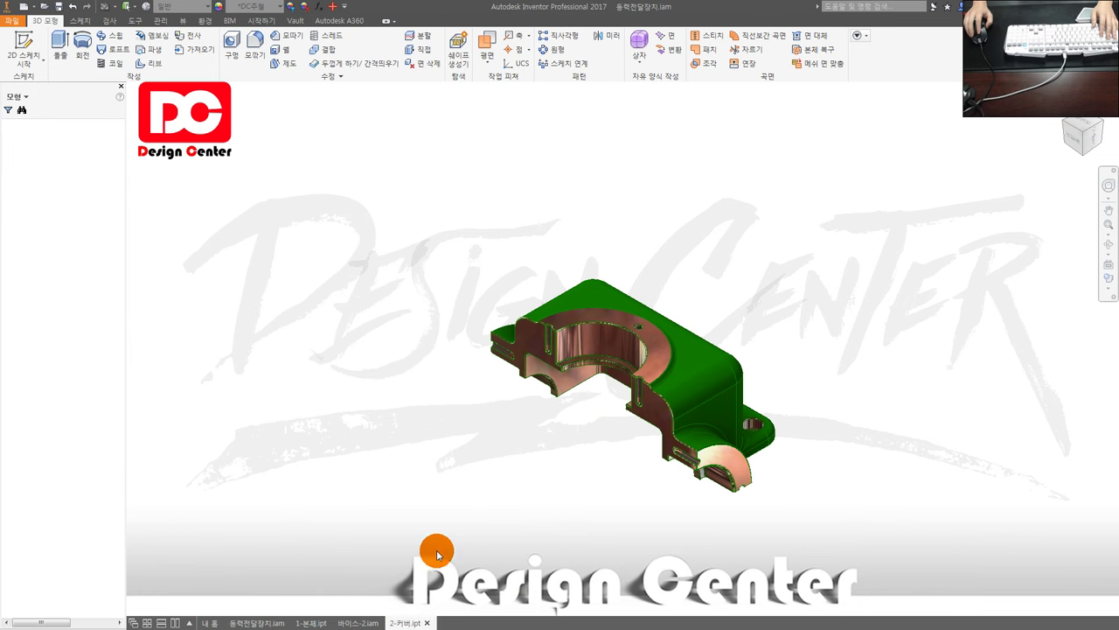
# Close the 바이스-2.iam vise assembly and reopen the cover part from the gearbox assembly.
pyautogui.click(351, 622)
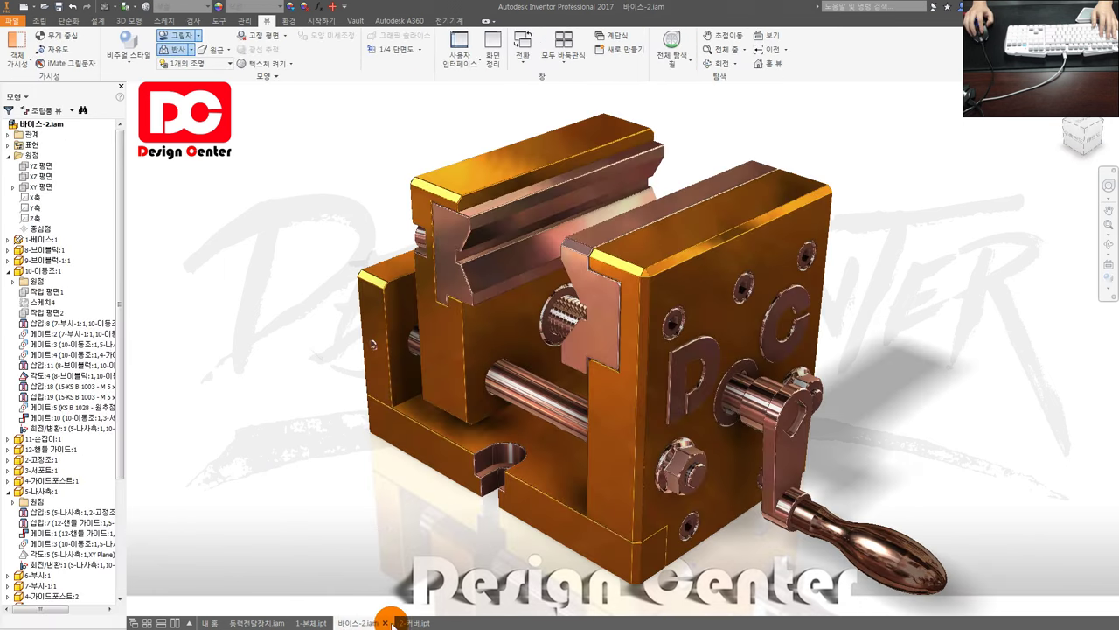
pyautogui.click(385, 623)
pyautogui.click(513, 332)
pyautogui.click(314, 623)
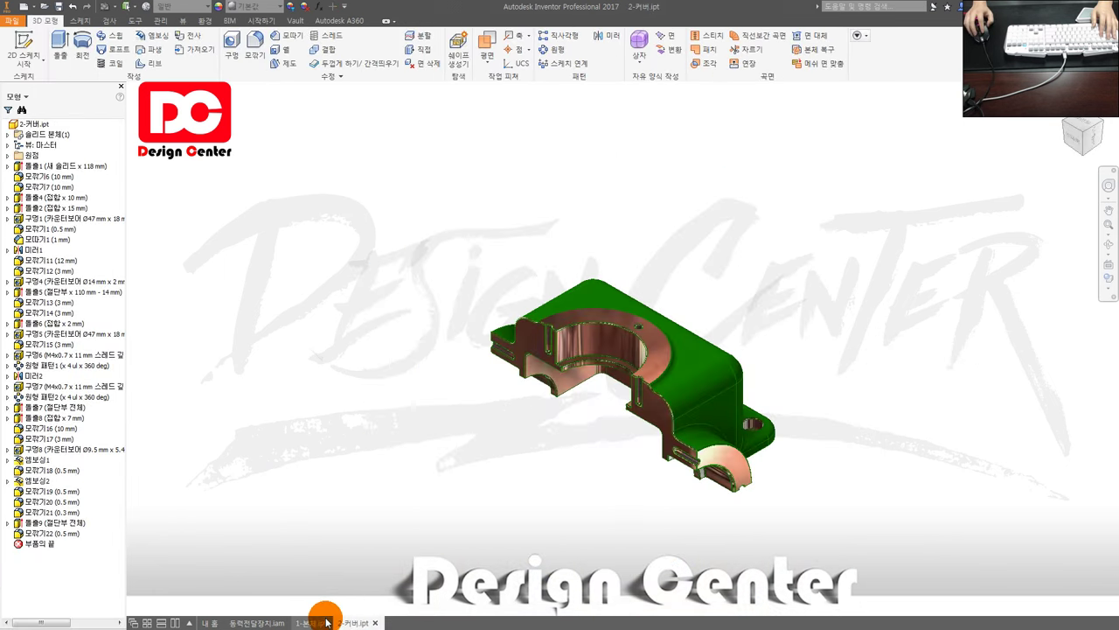
pyautogui.click(357, 623)
pyautogui.click(257, 622)
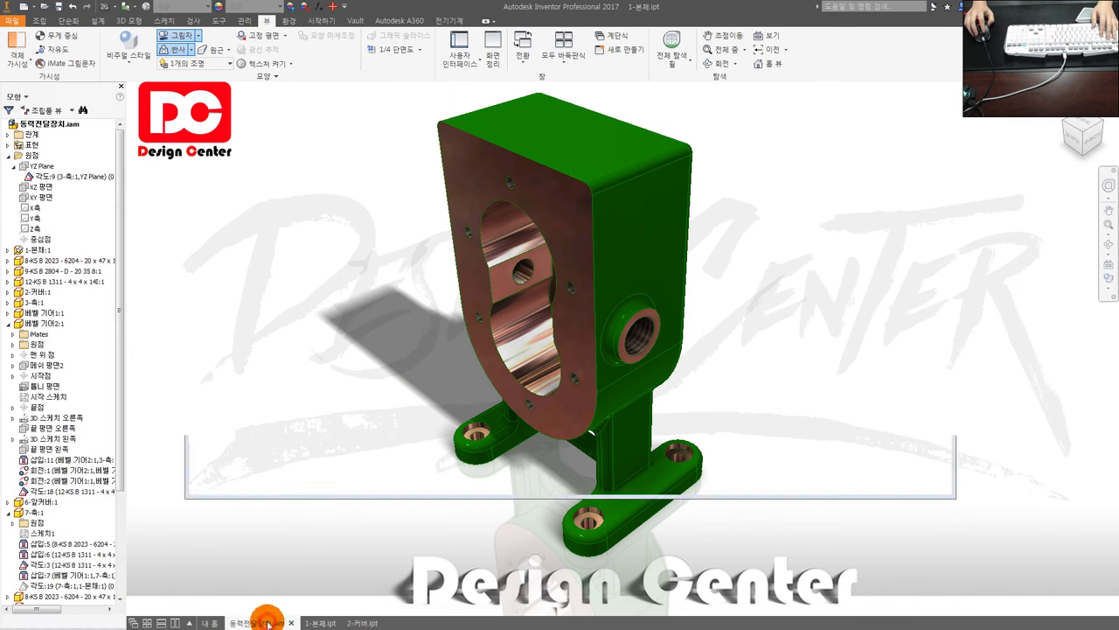
pyautogui.rightClick(514, 448)
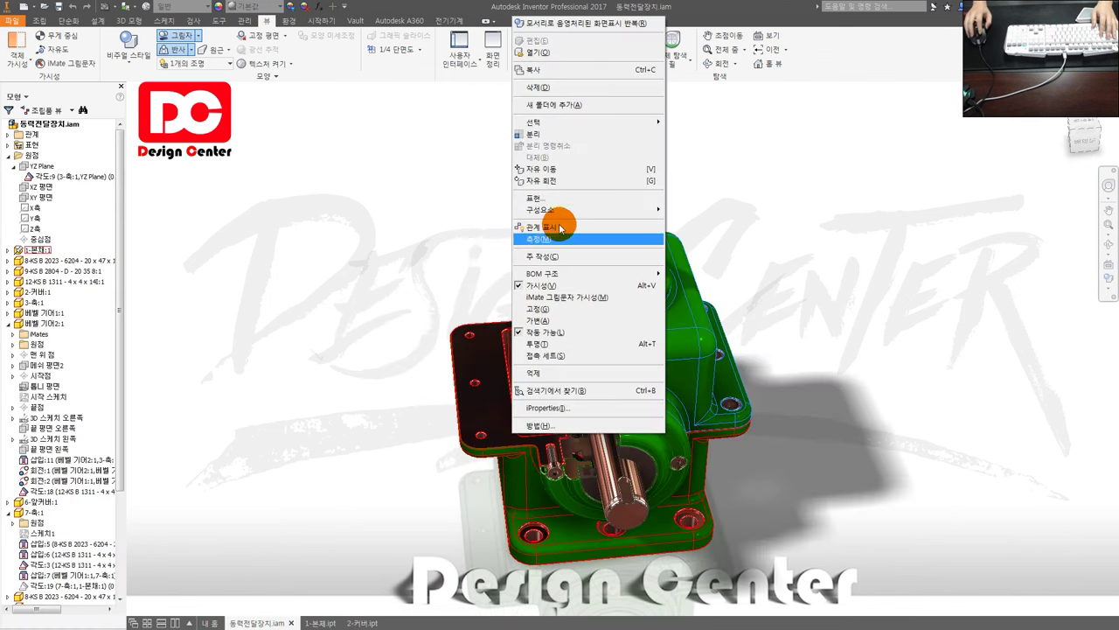
pyautogui.click(553, 51)
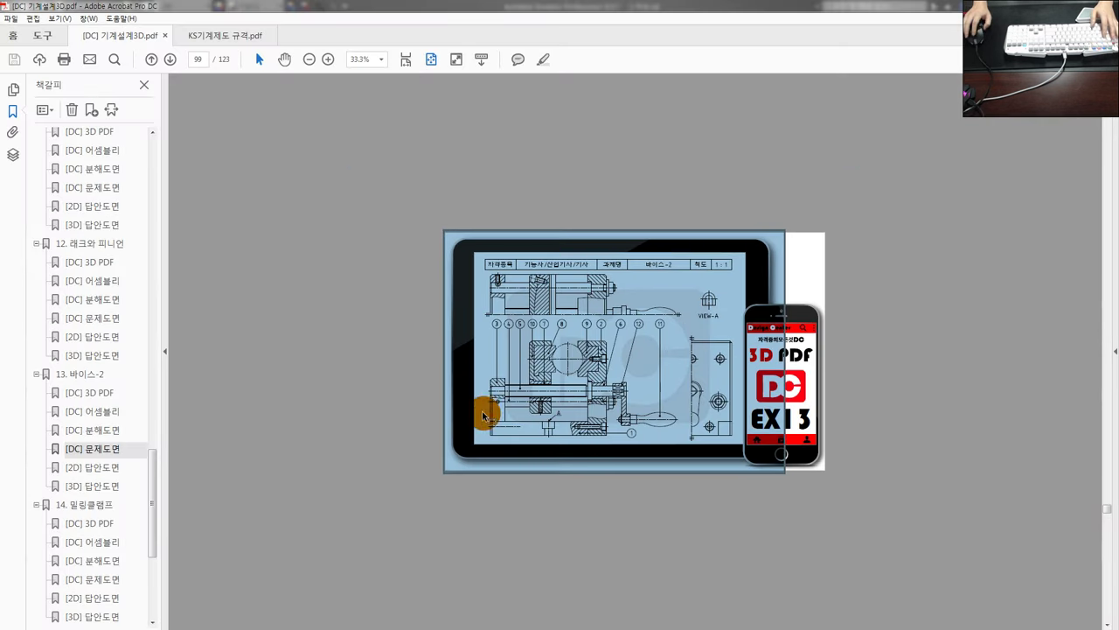
# Browse sections 14–16 and open the 15. 동력전달장치-03 problem drawing on page 113.
pyautogui.click(87, 523)
pyautogui.scroll(-5, 96, 523)
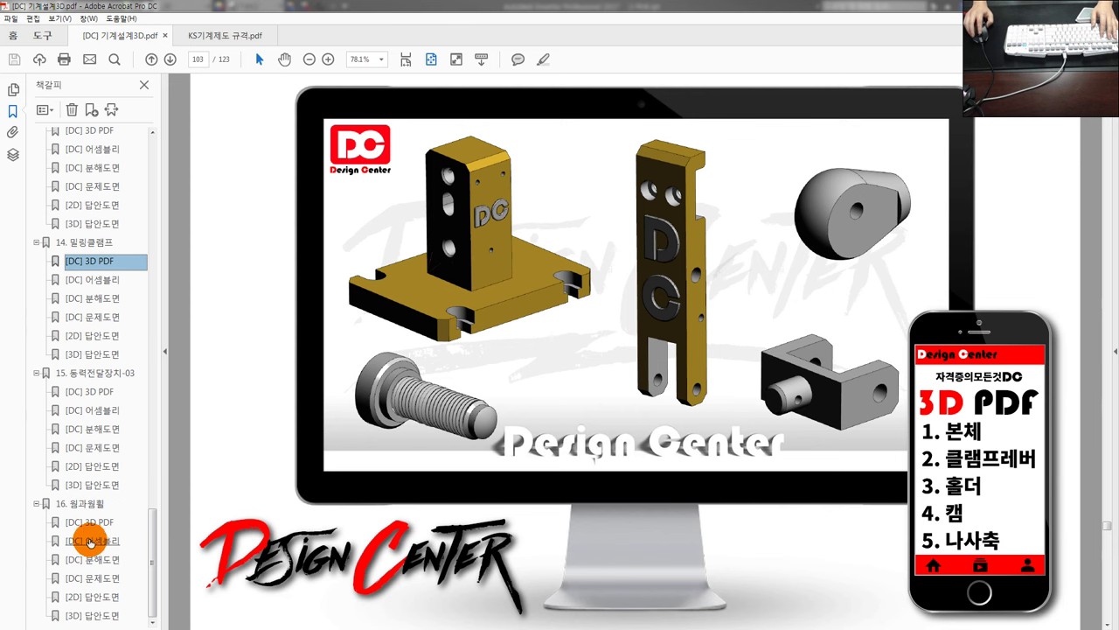
pyautogui.click(100, 540)
pyautogui.click(99, 466)
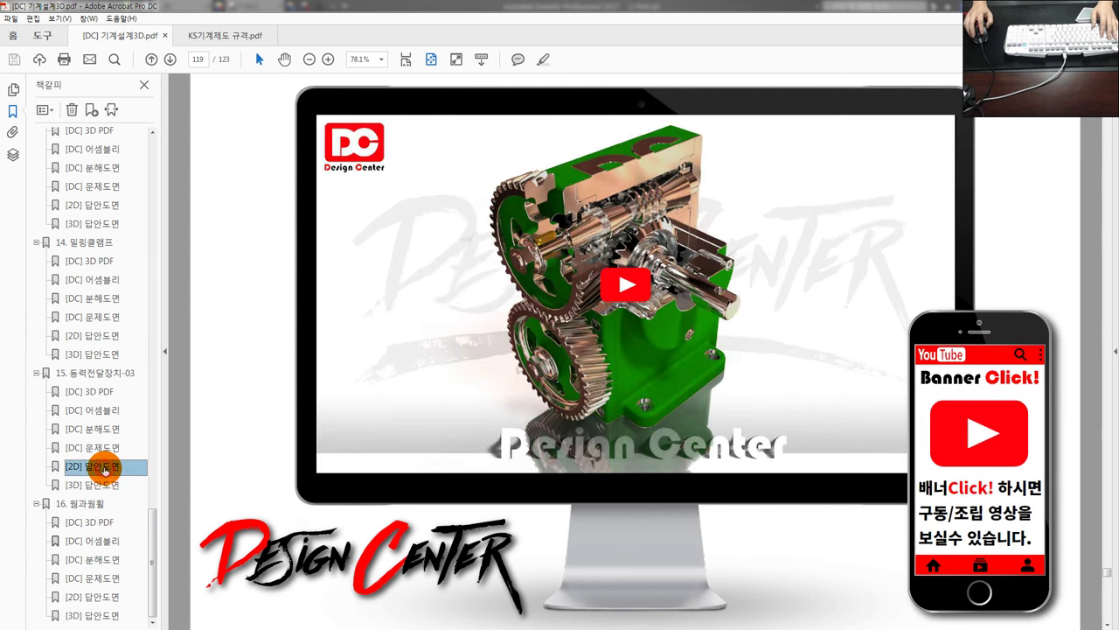
pyautogui.click(95, 559)
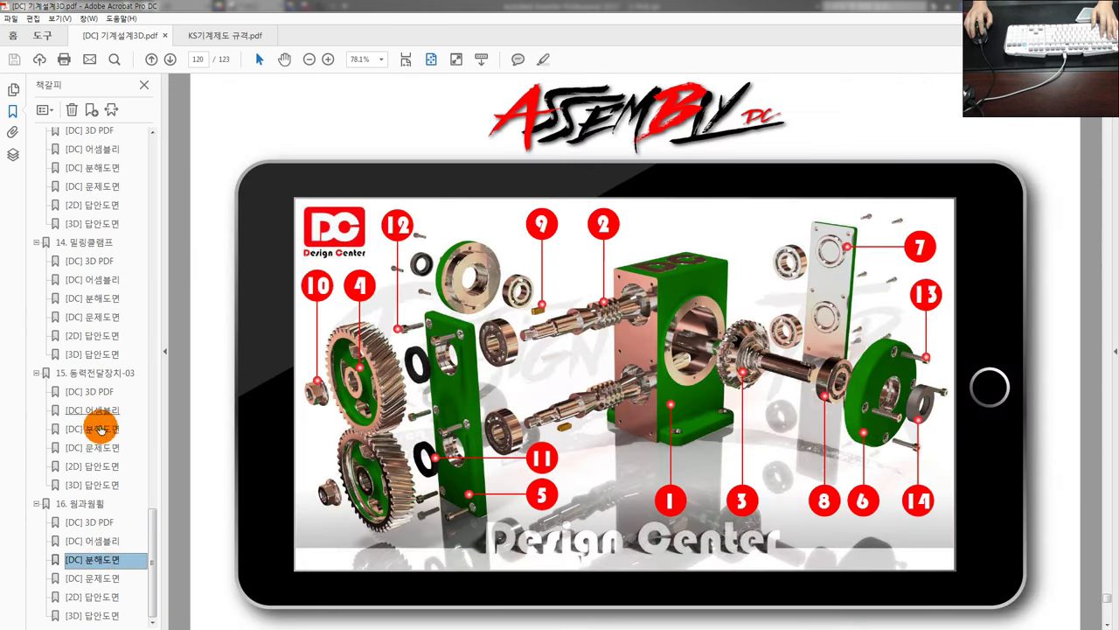
pyautogui.click(95, 448)
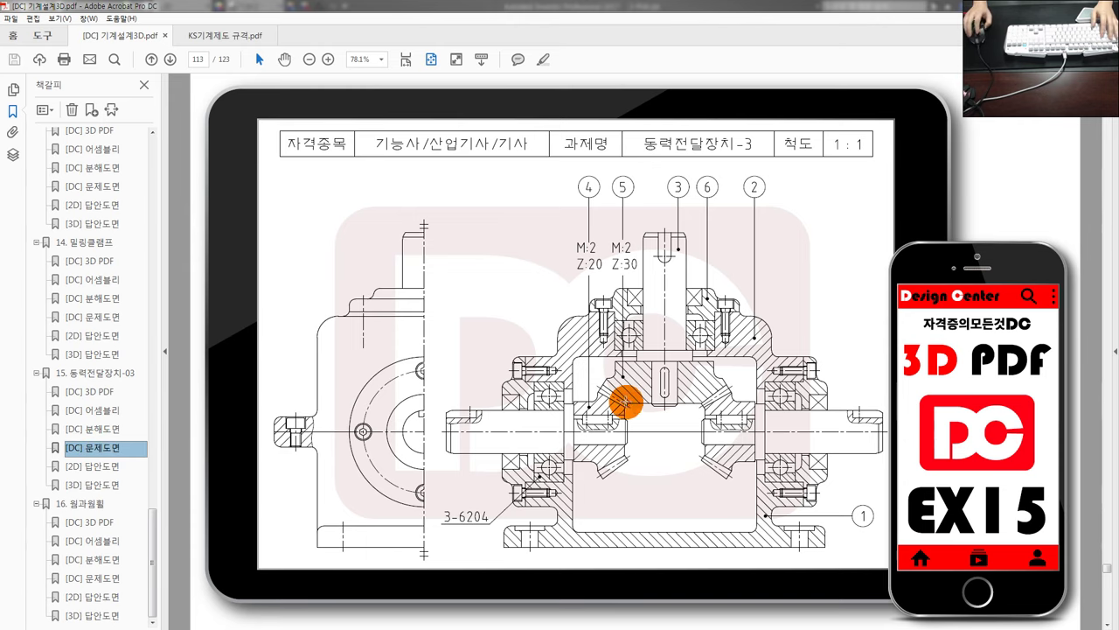
pyautogui.click(624, 395)
pyautogui.keyDown('ctrl'); pyautogui.scroll(1, 525, 387); pyautogui.keyUp('ctrl')
pyautogui.keyDown('ctrl'); pyautogui.scroll(1, 569, 394); pyautogui.keyUp('ctrl')
pyautogui.keyDown('ctrl'); pyautogui.scroll(-2, 593, 398); pyautogui.keyUp('ctrl')
pyautogui.keyDown('ctrl'); pyautogui.scroll(-2, 593, 395); pyautogui.keyUp('ctrl')
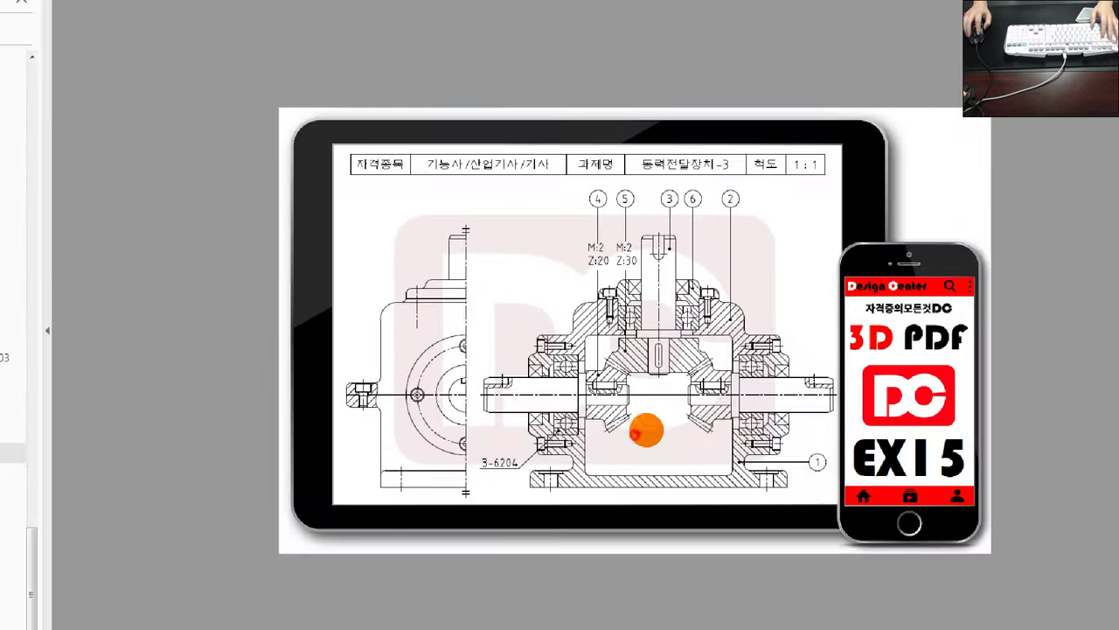
# Mark up the gears, shaft and balloons 1 and 2, clear the marks, and dismiss the Inventor re-registration prompt.
pyautogui.moveTo(536, 367); pyautogui.dragTo(700, 423)
pyautogui.moveTo(366, 406); pyautogui.dragTo(501, 409)
pyautogui.moveTo(413, 406); pyautogui.dragTo(438, 413)
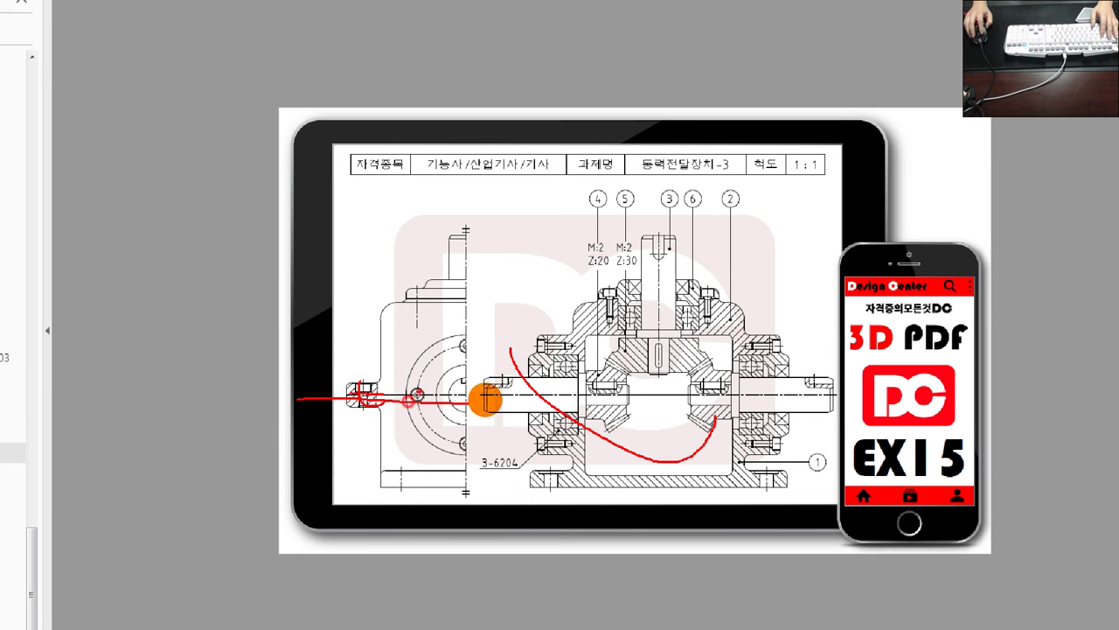
pyautogui.moveTo(770, 446); pyautogui.dragTo(826, 481)
pyautogui.moveTo(700, 205); pyautogui.dragTo(752, 226)
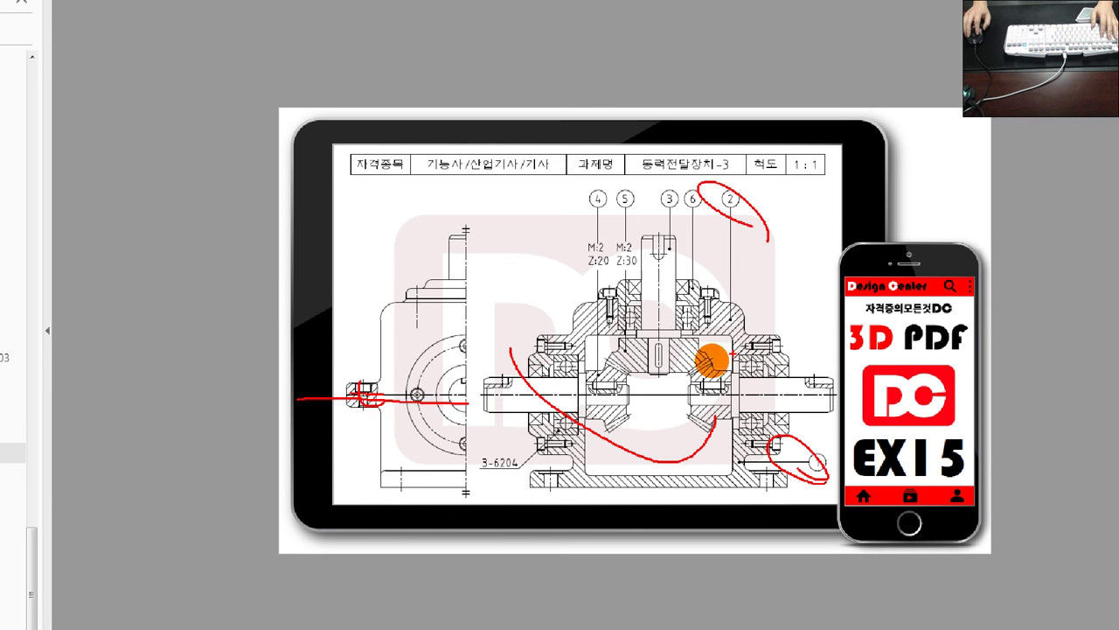
pyautogui.moveTo(733, 291); pyautogui.dragTo(778, 310)
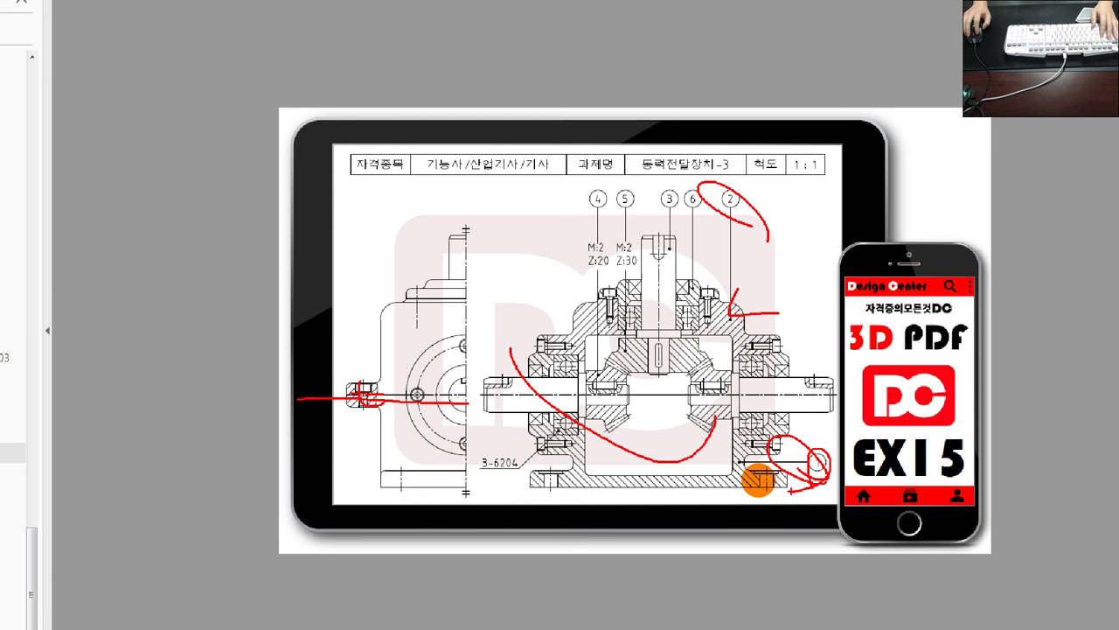
pyautogui.moveTo(558, 463); pyautogui.dragTo(608, 411)
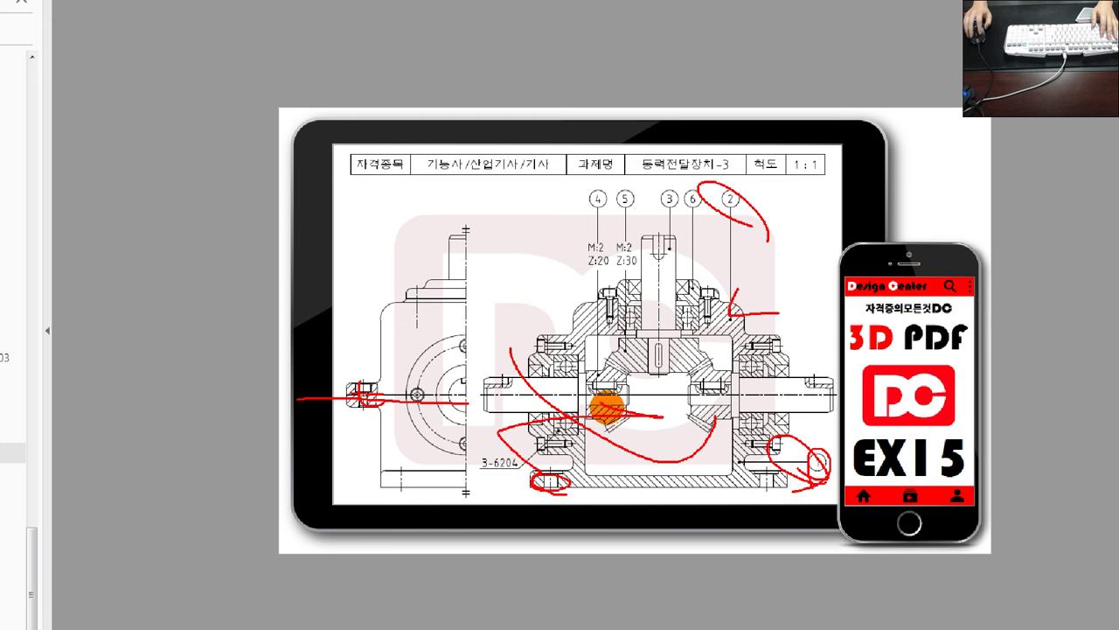
pyautogui.moveTo(383, 398); pyautogui.dragTo(691, 391)
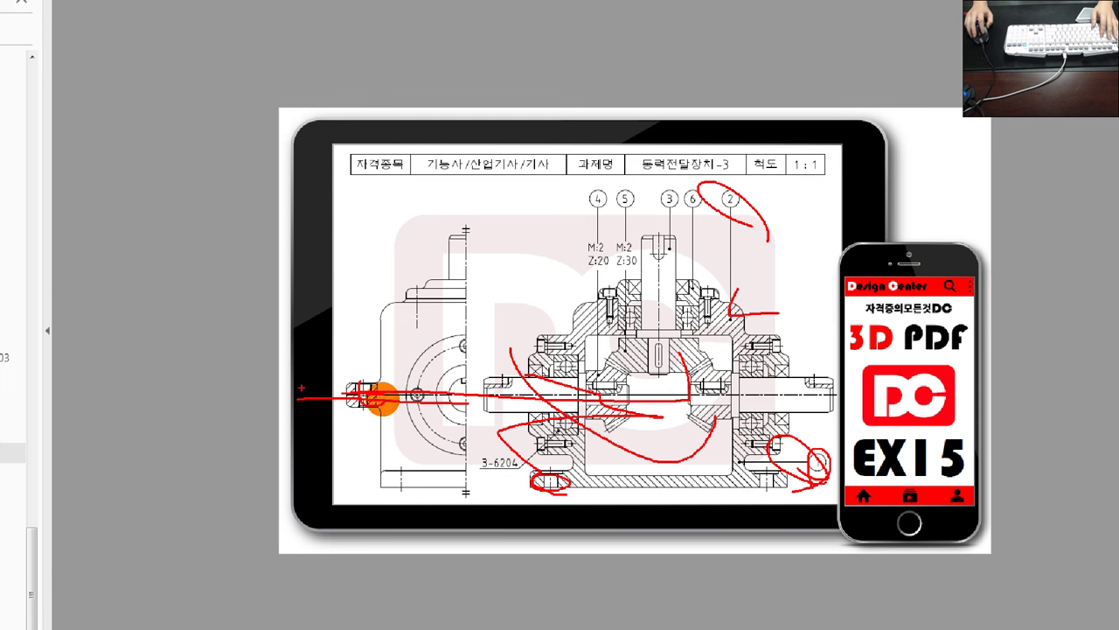
pyautogui.press('Escape')
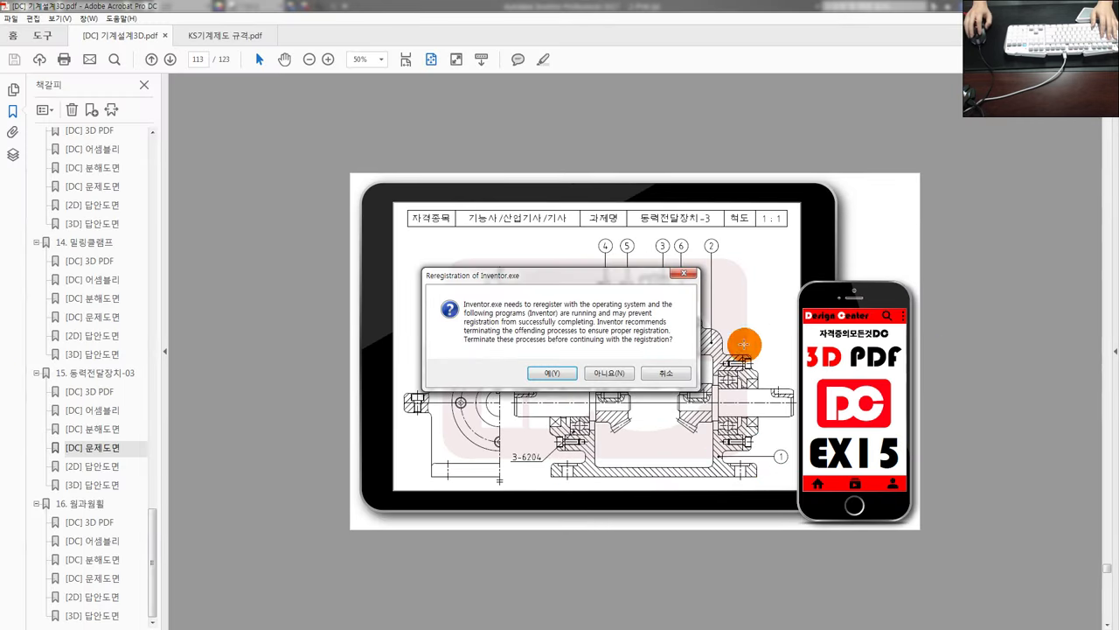
pyautogui.click(682, 376)
# Return to Inventor and move the 1-본체.ipt tab first among the open documents.
pyautogui.hotkey('alt', 'Tab')
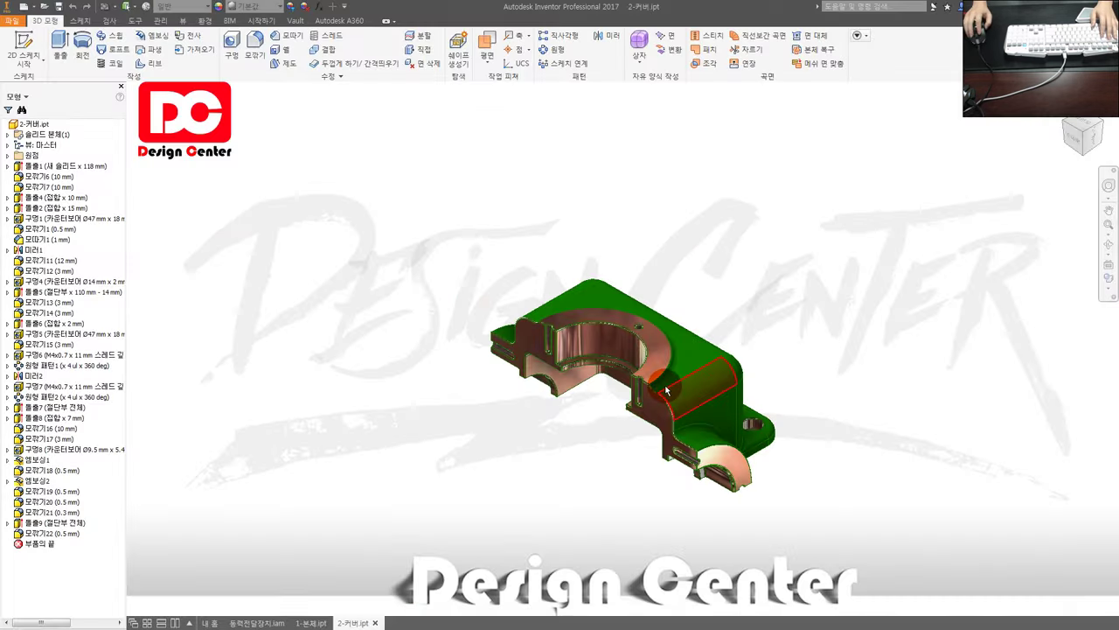
pyautogui.click(322, 619)
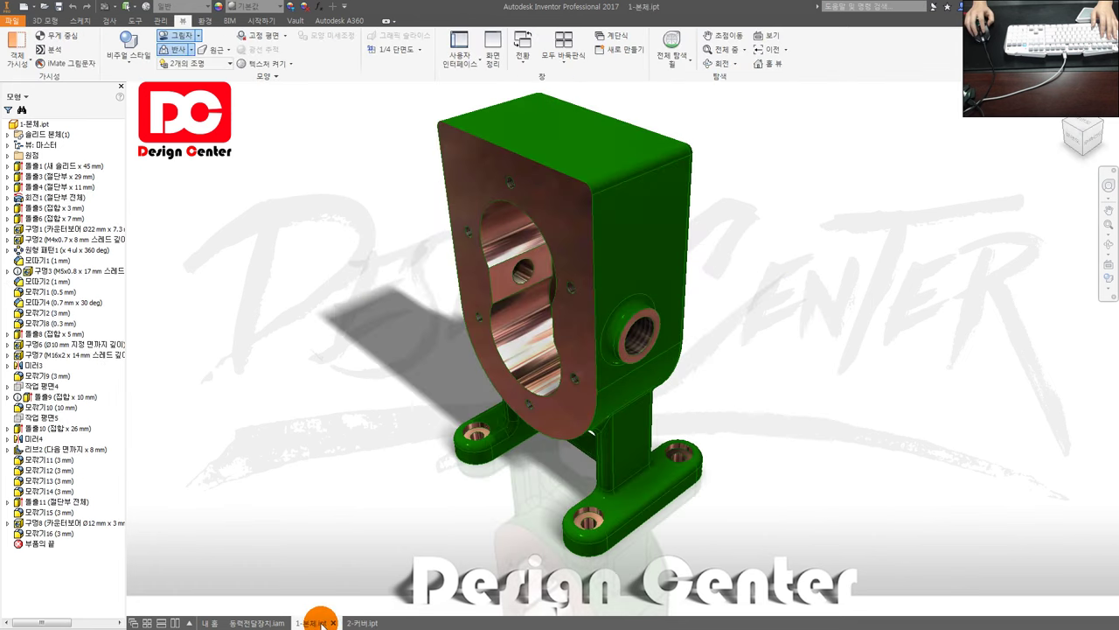
pyautogui.moveTo(225, 622); pyautogui.dragTo(249, 623)
pyautogui.click(336, 622)
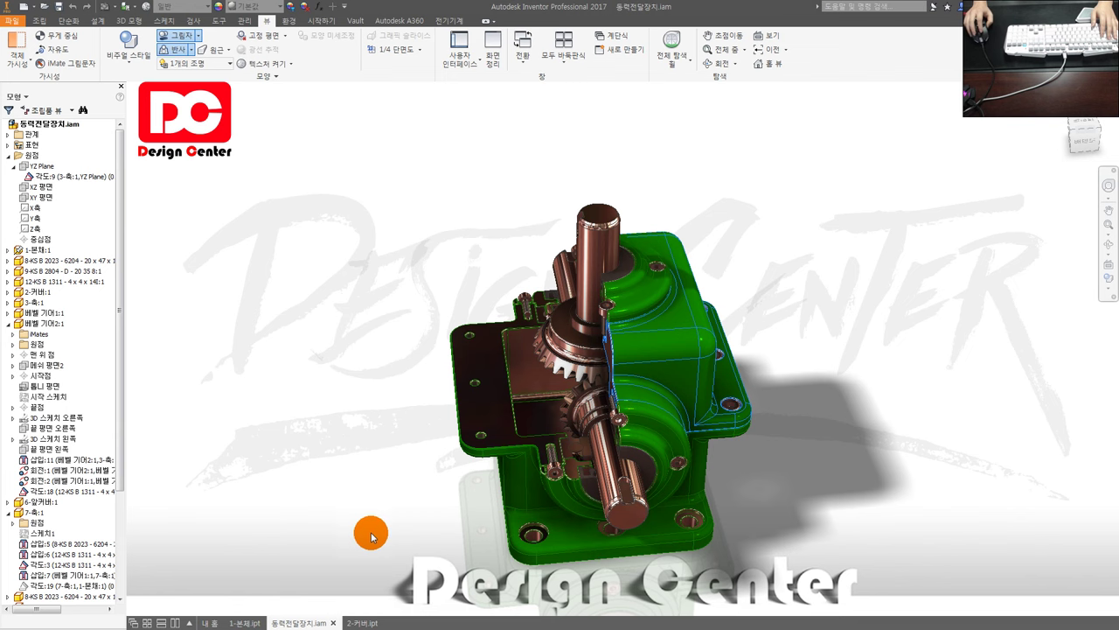
# Open the 1-본체 body component from the gearbox assembly with 열기.
pyautogui.rightClick(504, 424)
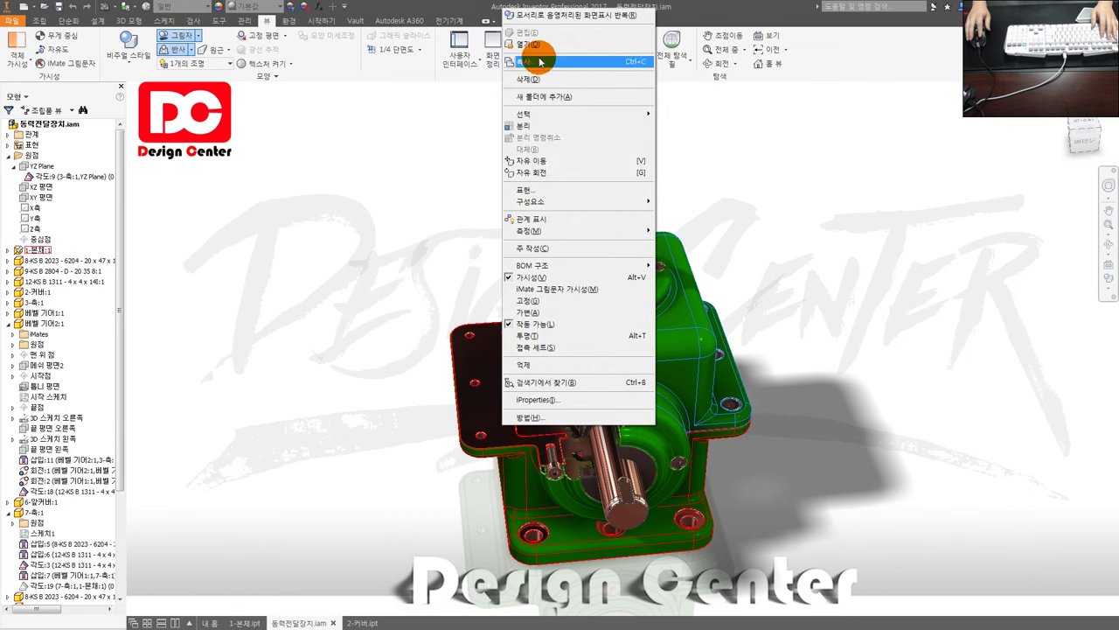
pyautogui.click(523, 44)
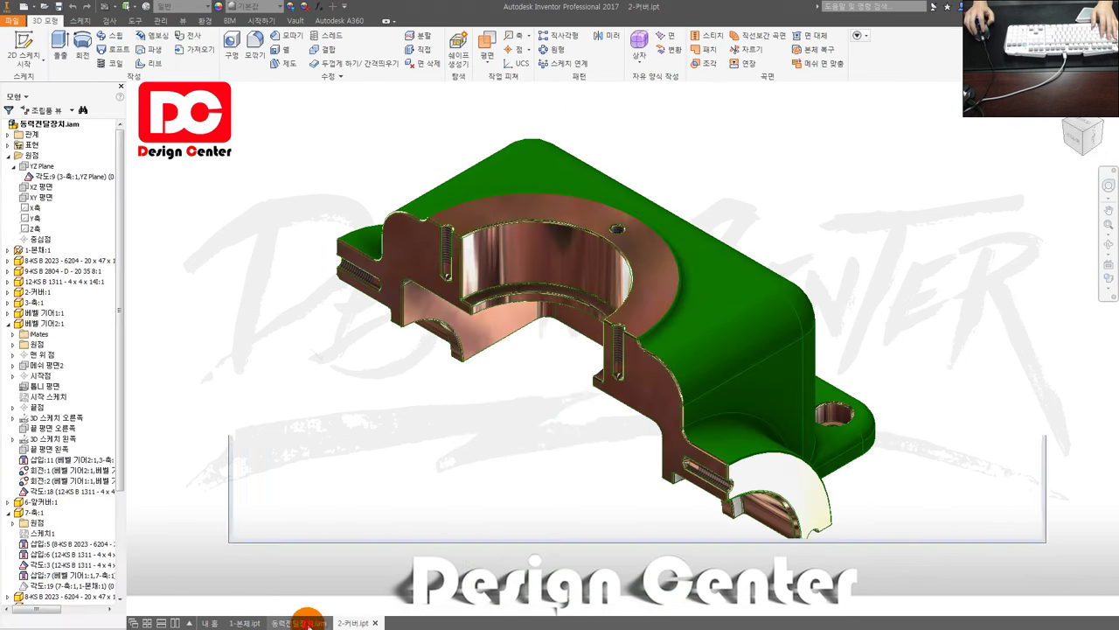
pyautogui.click(307, 623)
pyautogui.rightClick(491, 451)
pyautogui.click(489, 452)
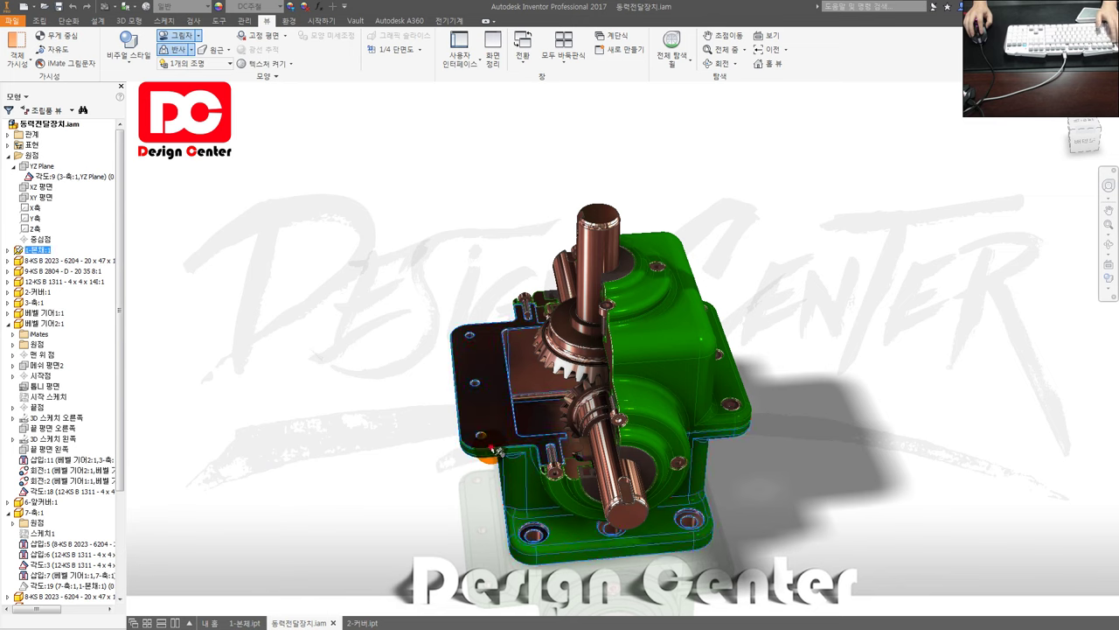
pyautogui.rightClick(493, 450)
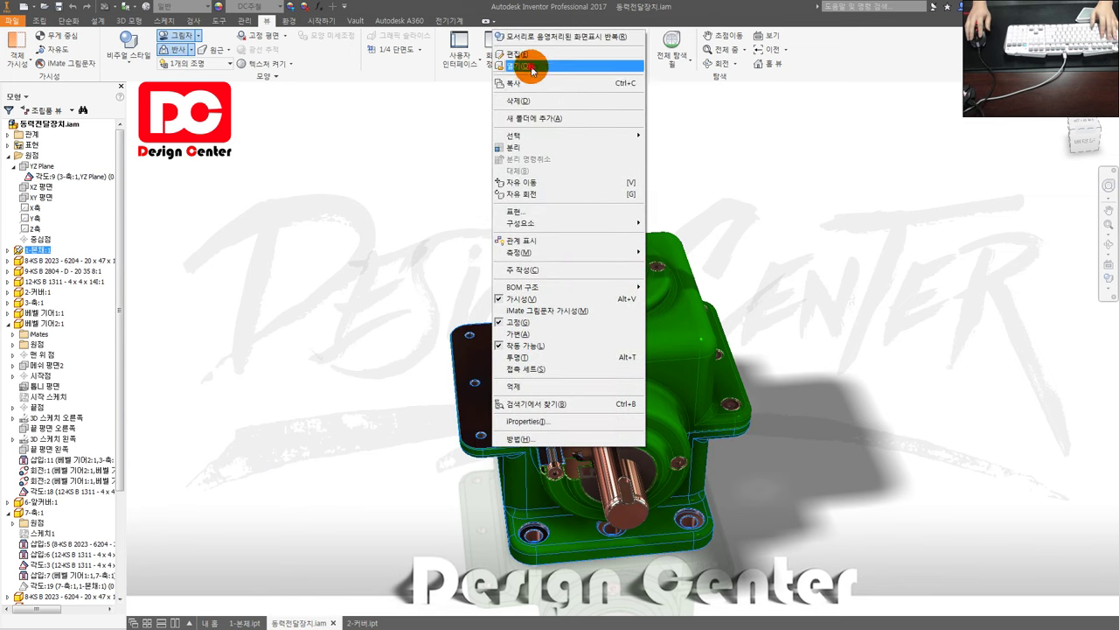
pyautogui.click(532, 67)
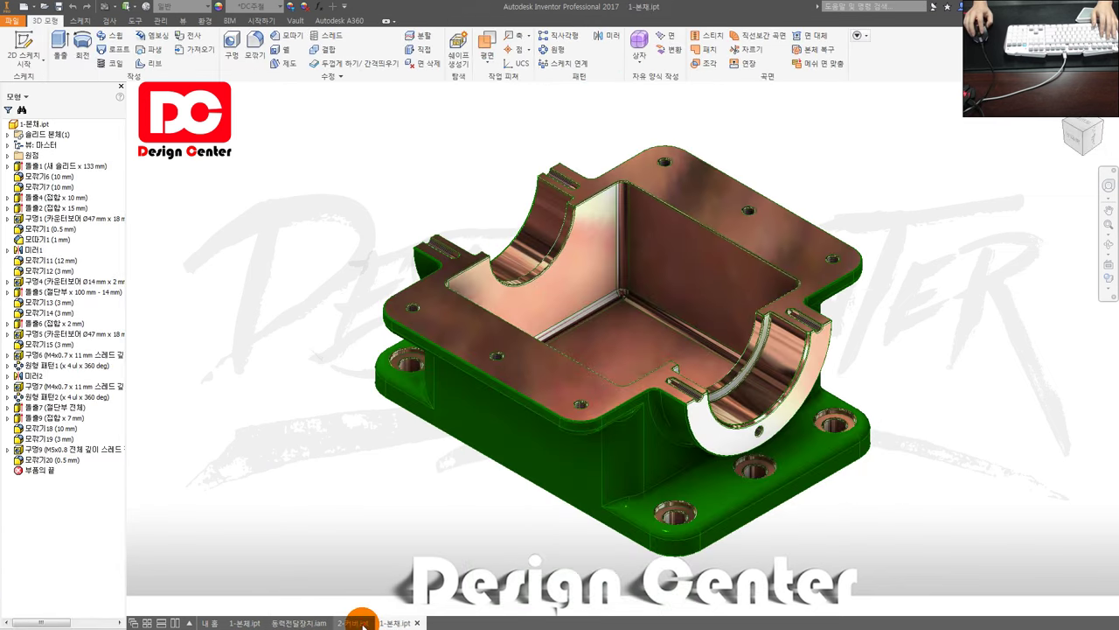
pyautogui.click(354, 623)
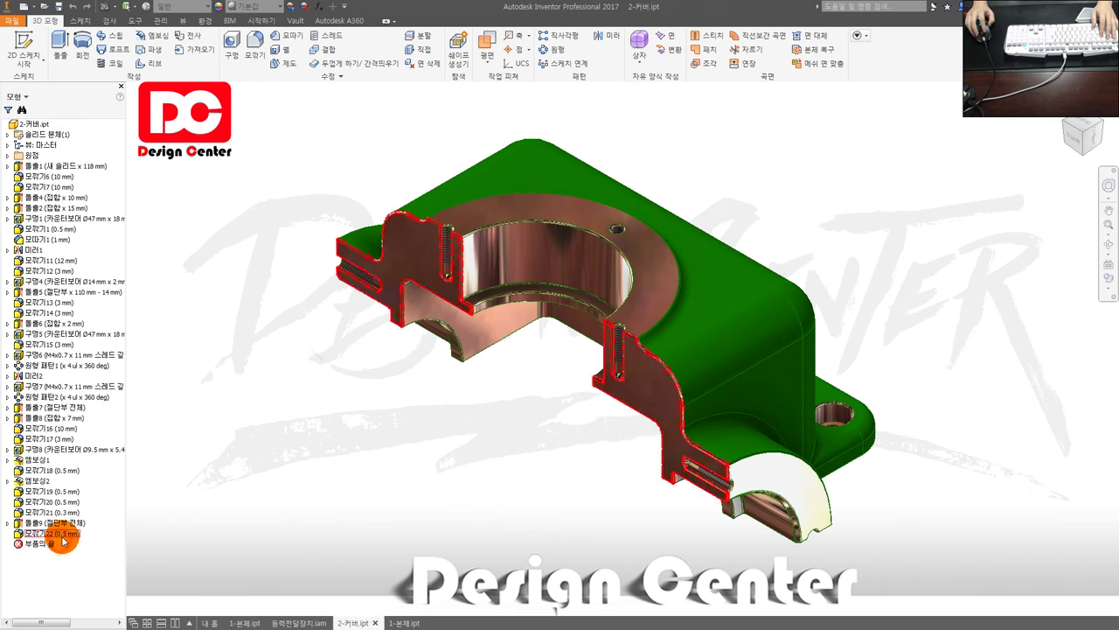
pyautogui.scroll(-2, 455, 393)
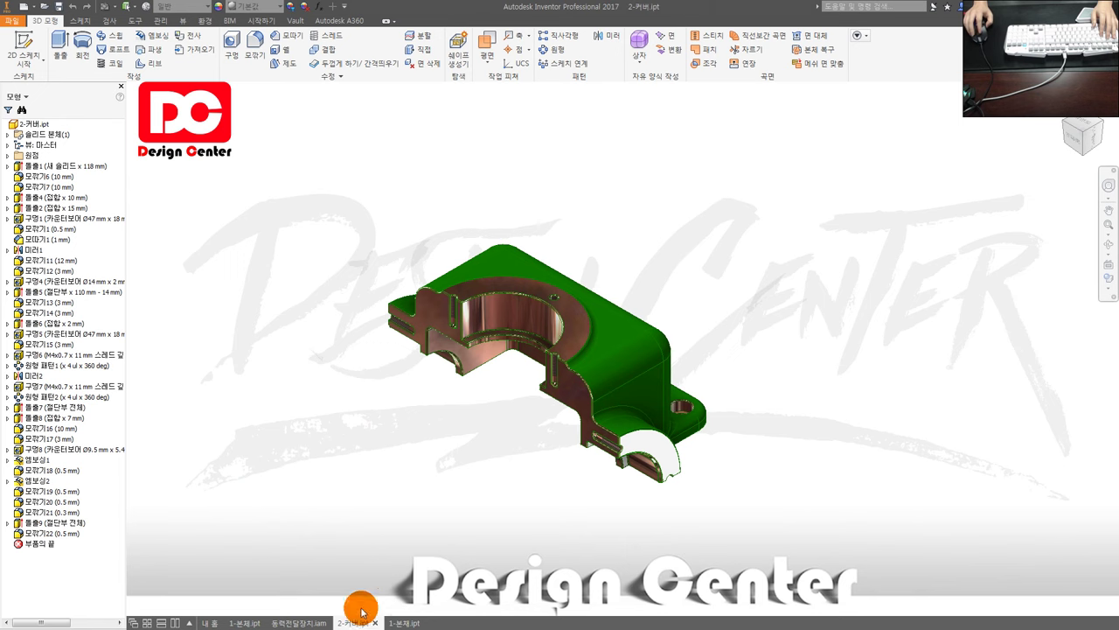
pyautogui.click(394, 623)
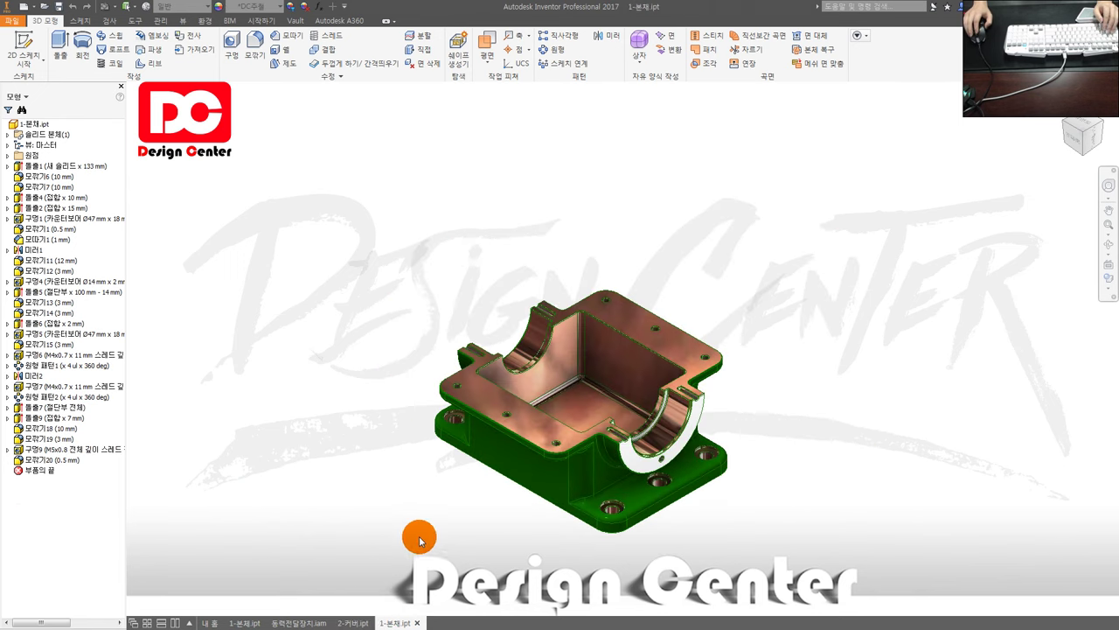
pyautogui.click(355, 623)
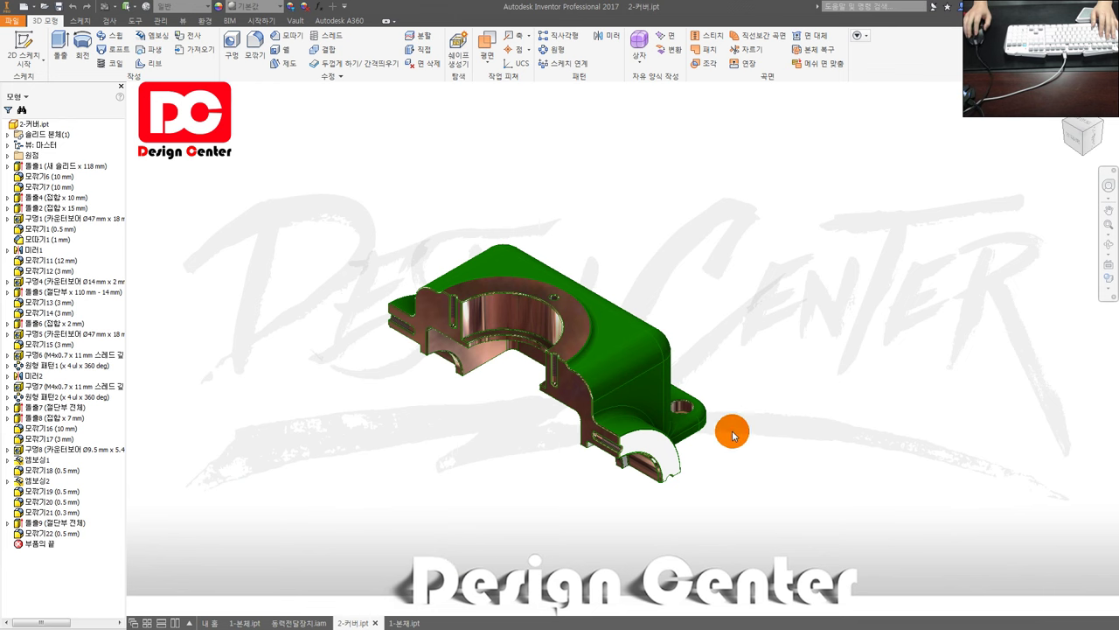
pyautogui.click(402, 623)
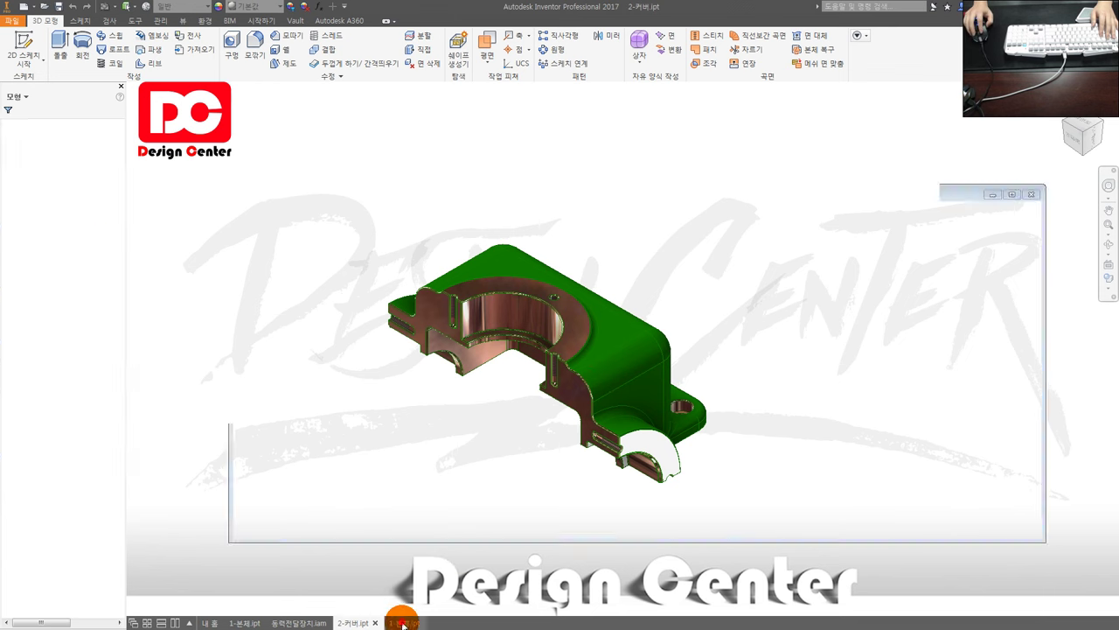
pyautogui.click(367, 622)
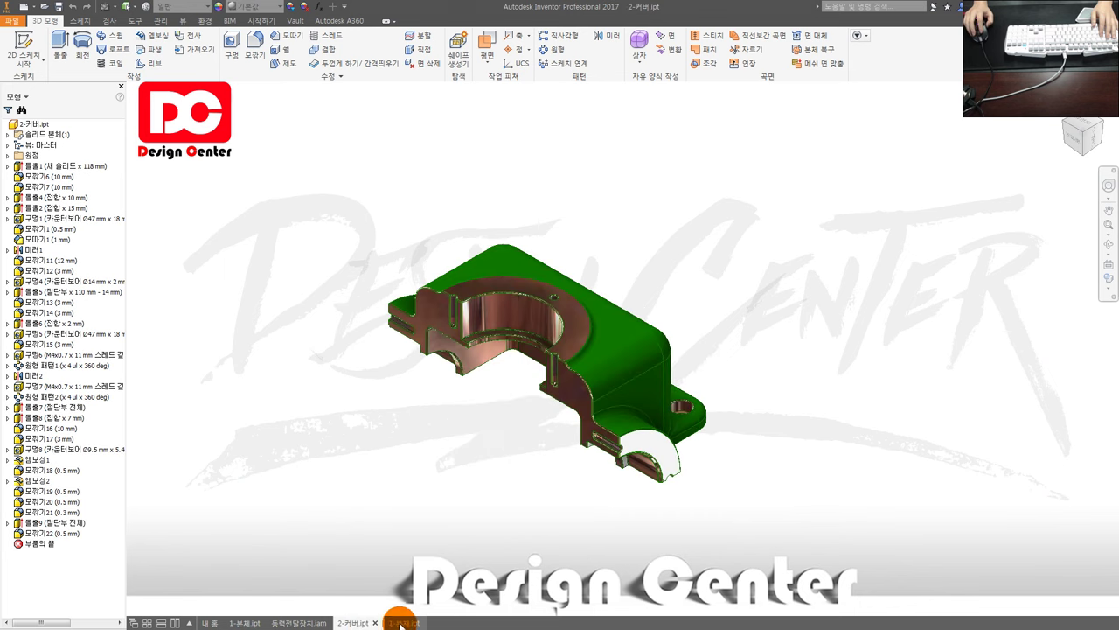
pyautogui.click(399, 623)
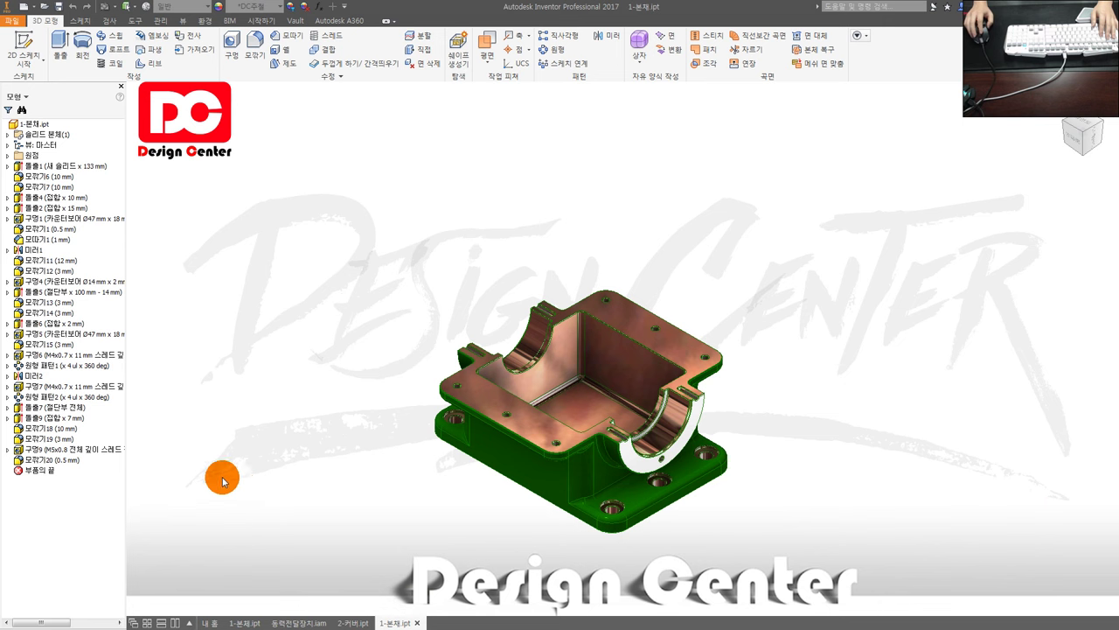
pyautogui.click(39, 460)
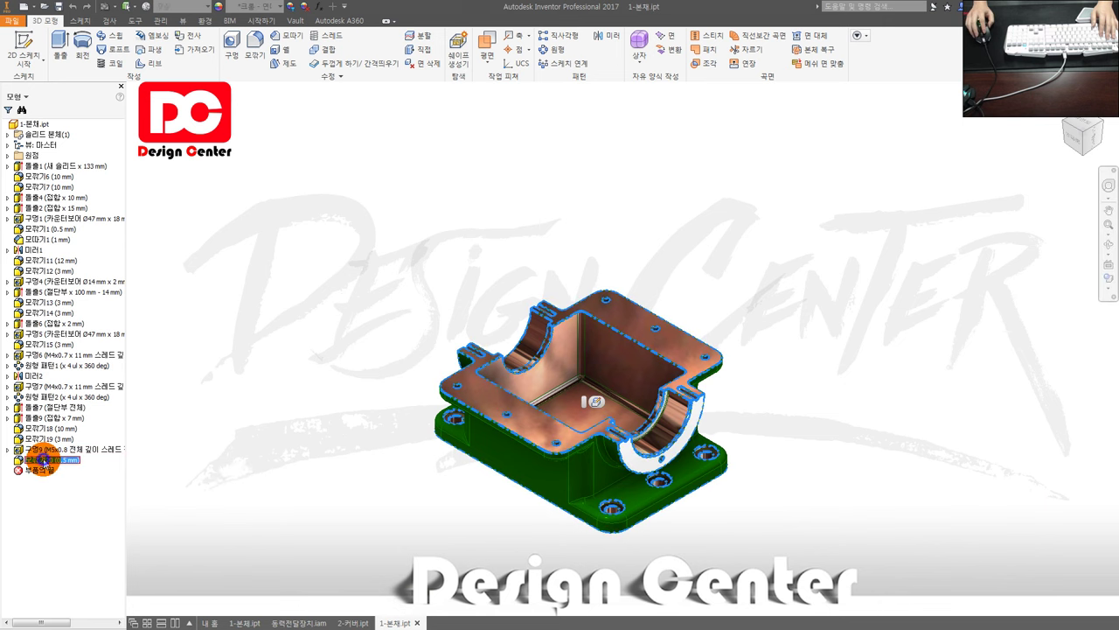
pyautogui.rightClick(42, 458)
pyautogui.click(49, 501)
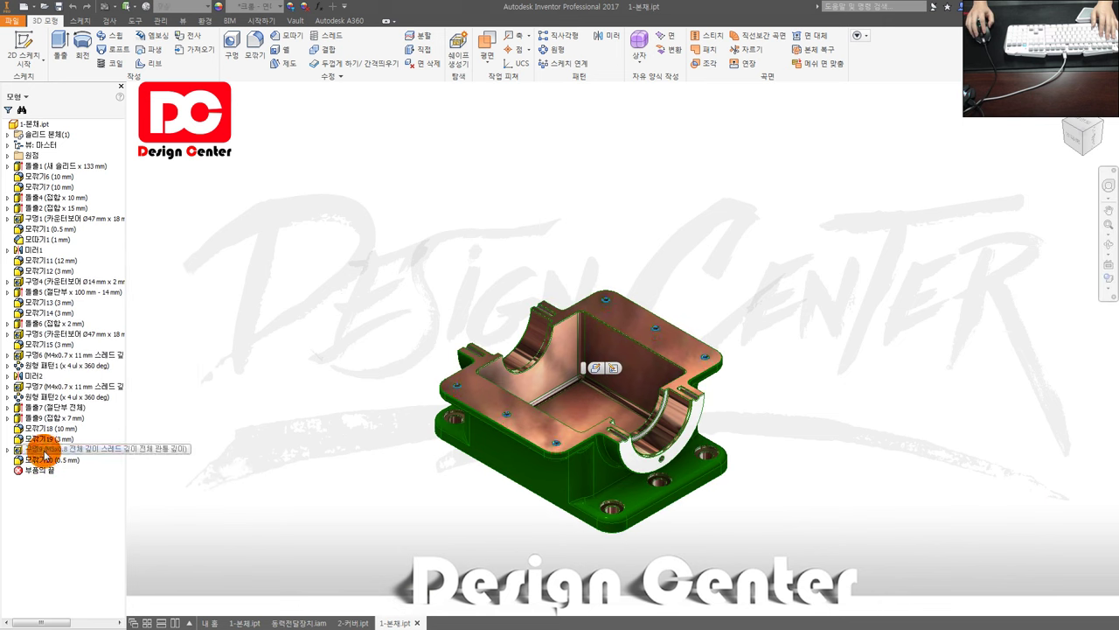
pyautogui.click(55, 408)
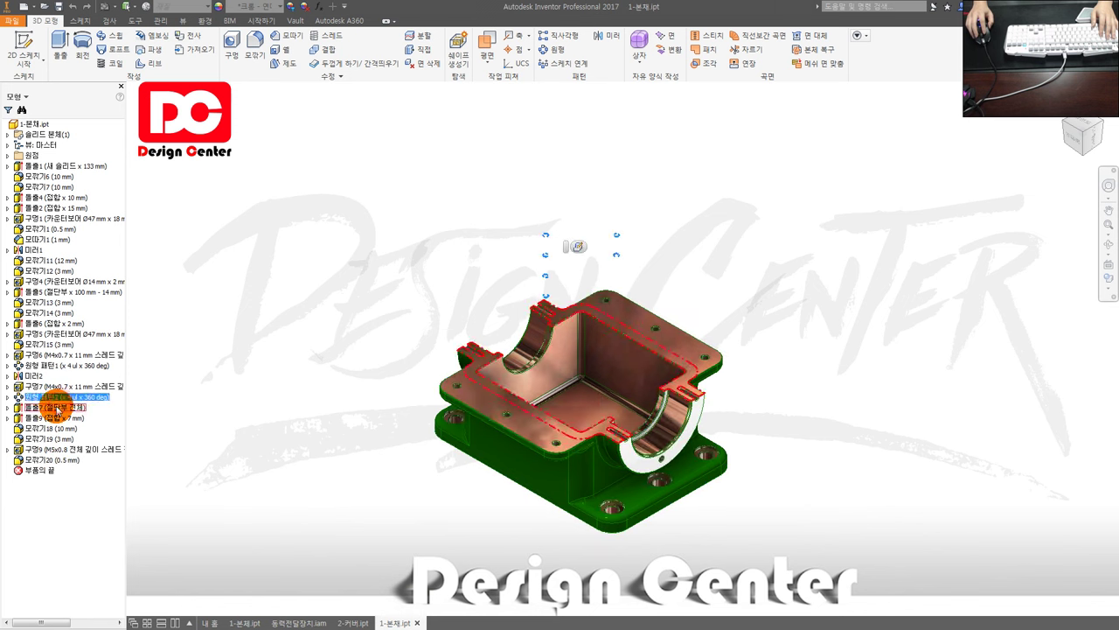
pyautogui.click(53, 418)
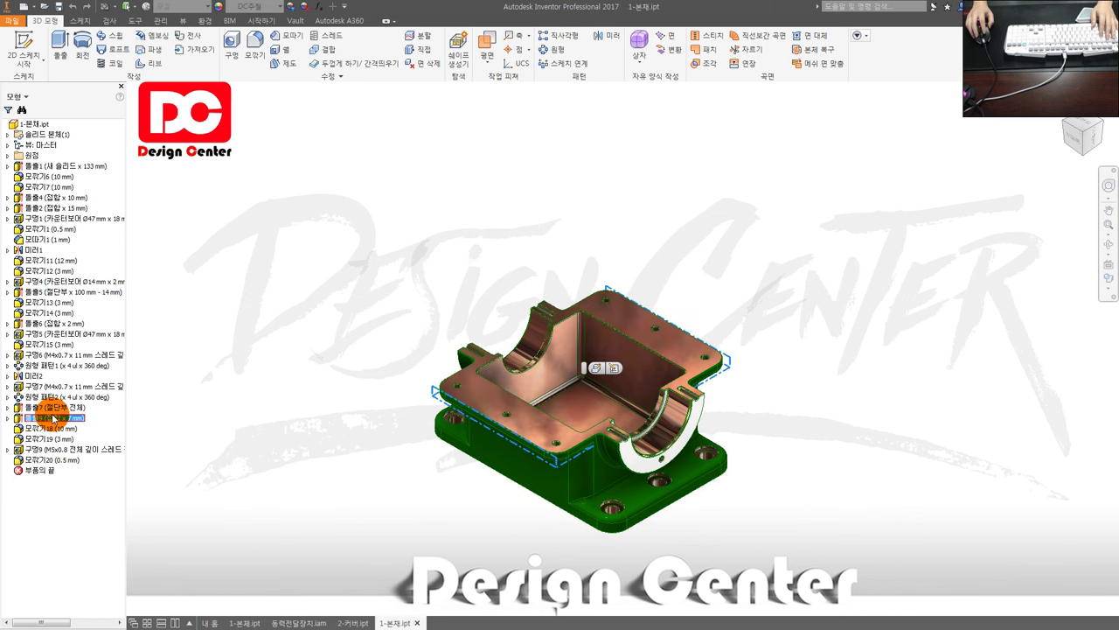
pyautogui.click(55, 409)
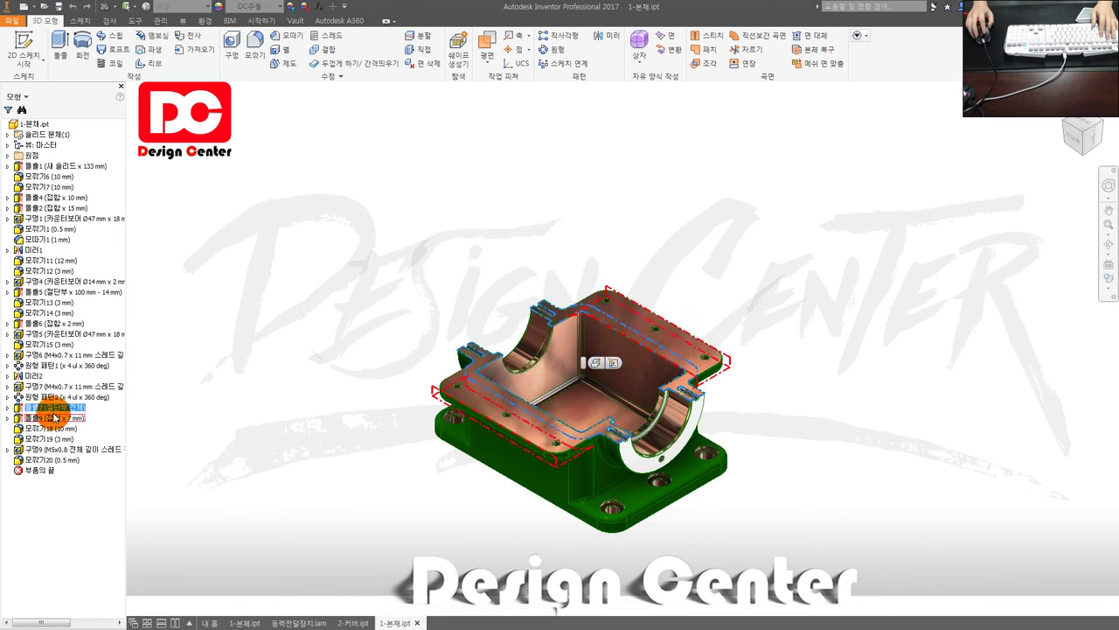
pyautogui.rightClick(54, 411)
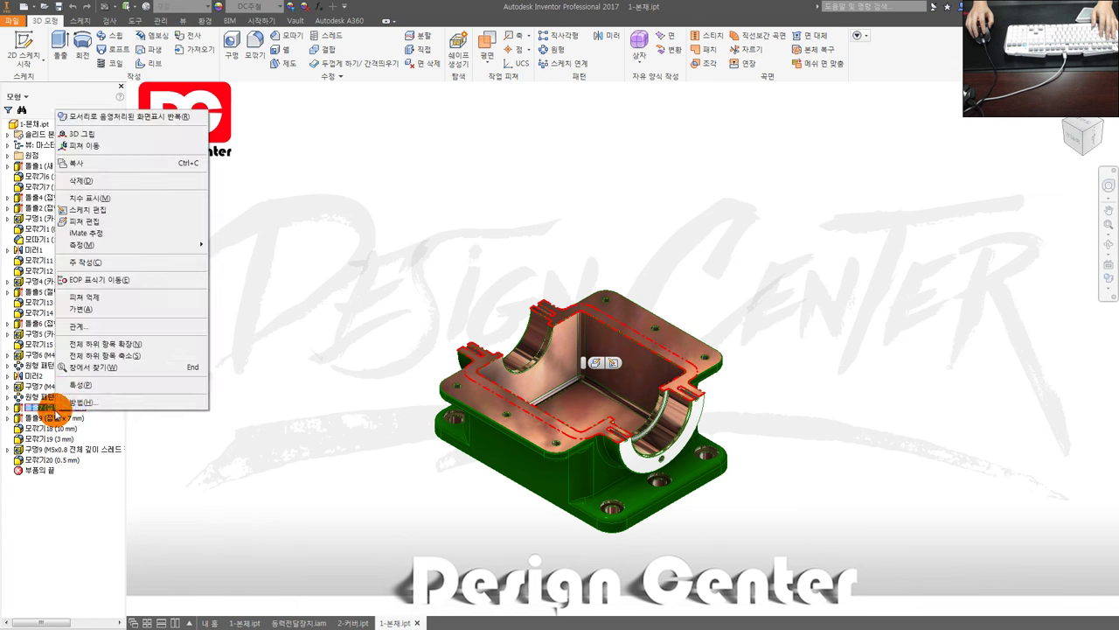
pyautogui.click(119, 180)
pyautogui.click(156, 140)
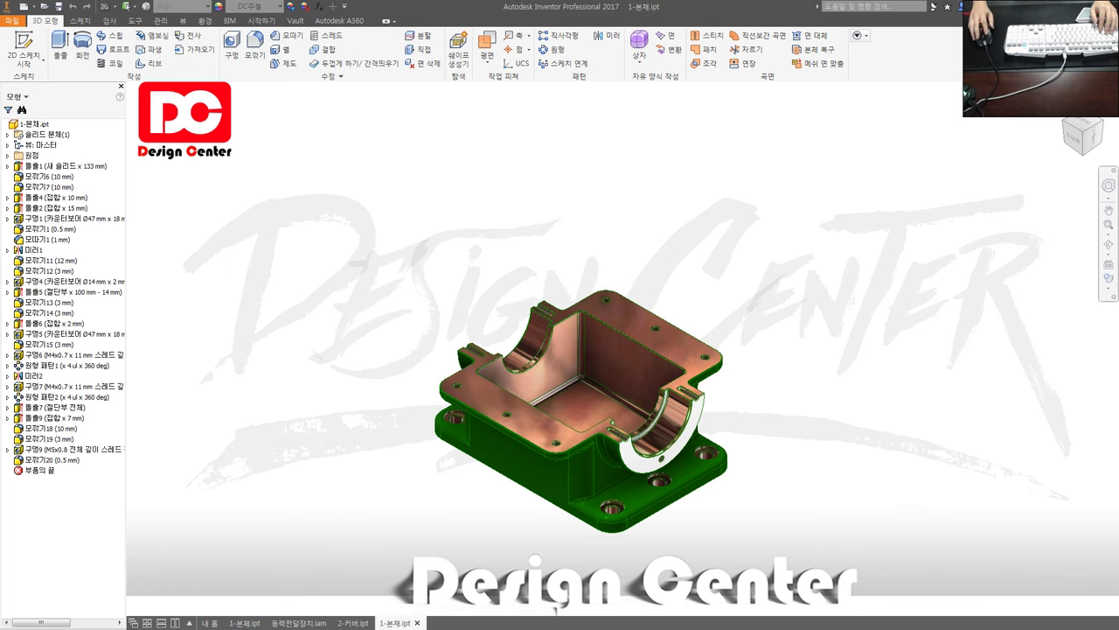
# Roll the body back before the cut-away to inspect the side bore, then restore it.
pyautogui.middleClick(282, 436)
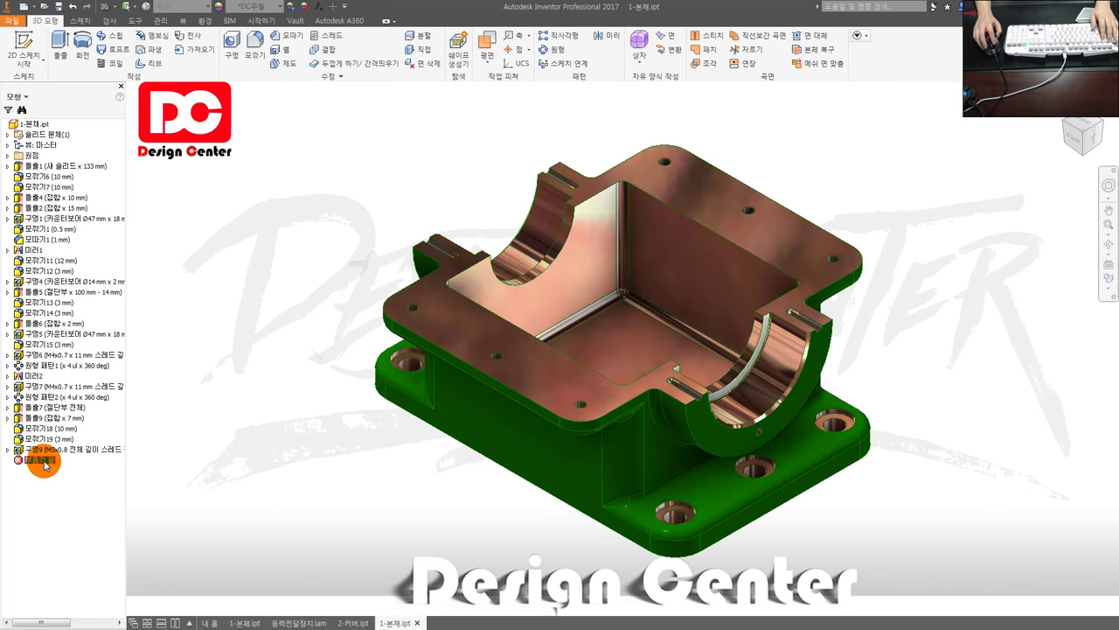
pyautogui.moveTo(54, 413); pyautogui.dragTo(50, 407)
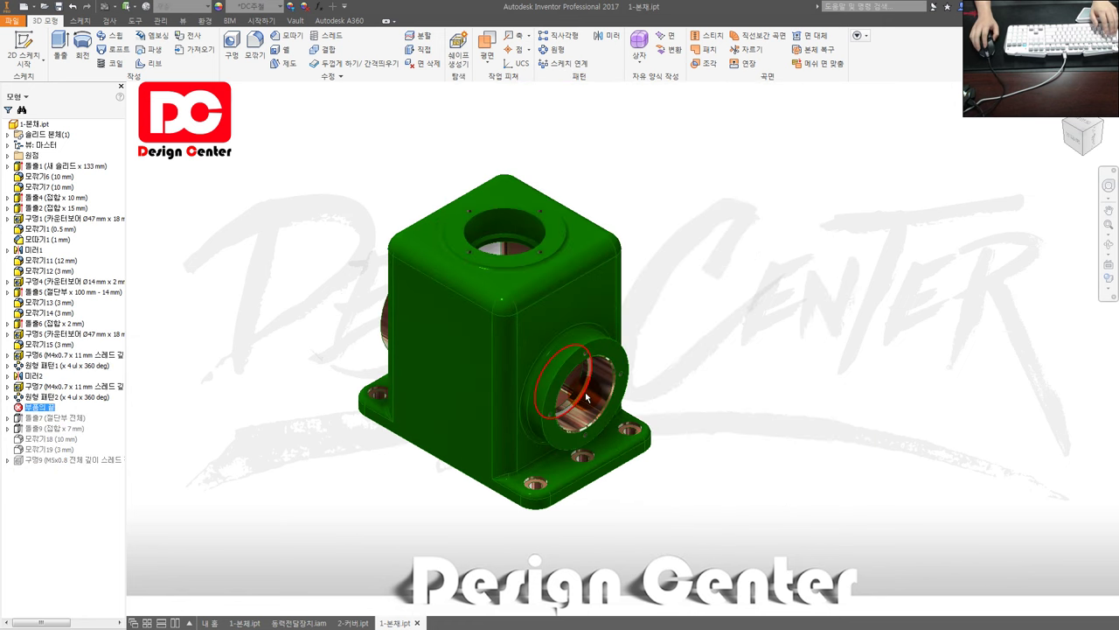
pyautogui.scroll(3, 385, 459)
pyautogui.moveTo(385, 459)
pyautogui.keyDown('shift'); pyautogui.mouseDown(button='middle')
pyautogui.moveTo(513, 450)
pyautogui.moveTo(577, 458)
pyautogui.moveTo(457, 449)
pyautogui.mouseUp(button='middle'); pyautogui.keyUp('shift')
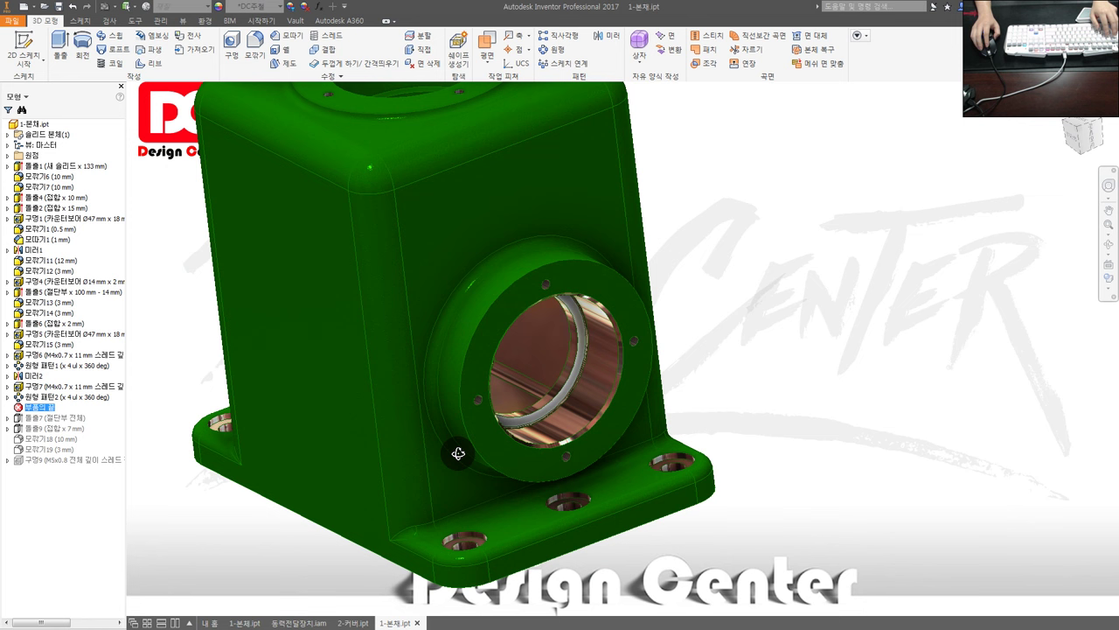
pyautogui.moveTo(76, 419)
pyautogui.mouseDown()
pyautogui.moveTo(46, 409)
pyautogui.moveTo(51, 423)
pyautogui.mouseUp()
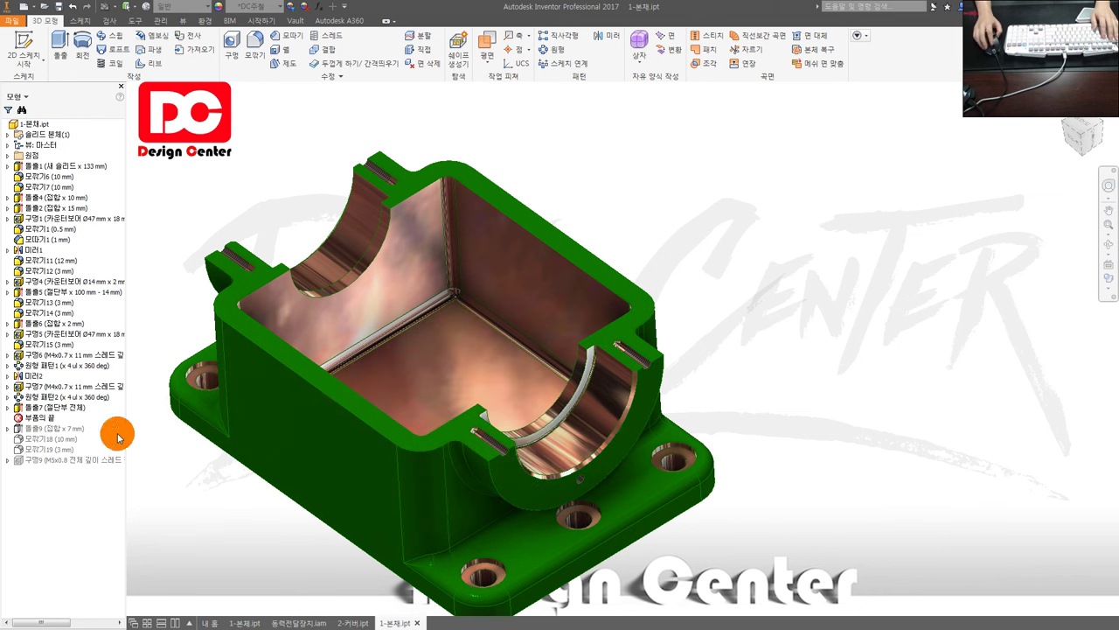
# Move the End of Part marker to just below 돌출9.
pyautogui.moveTo(49, 410); pyautogui.dragTo(44, 400)
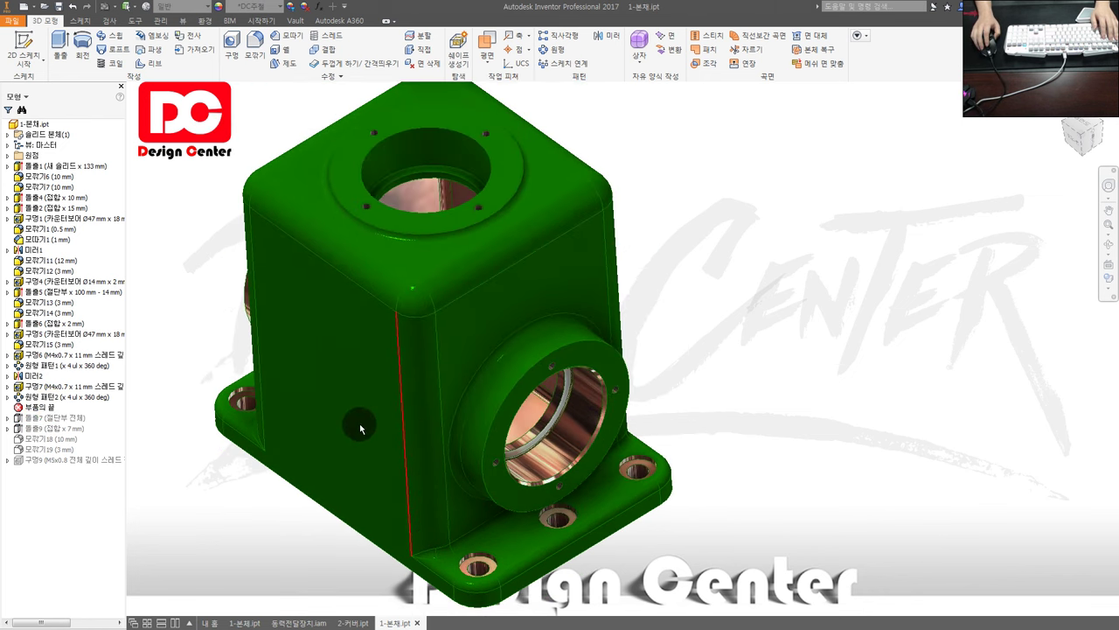
pyautogui.click(154, 423)
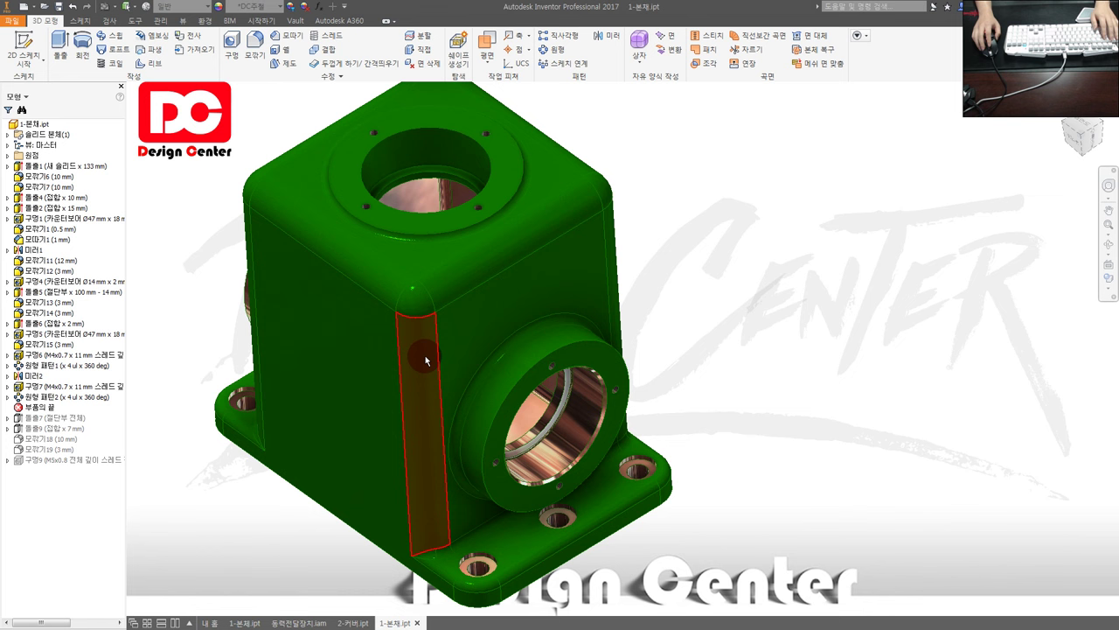
pyautogui.click(59, 407)
pyautogui.click(45, 409)
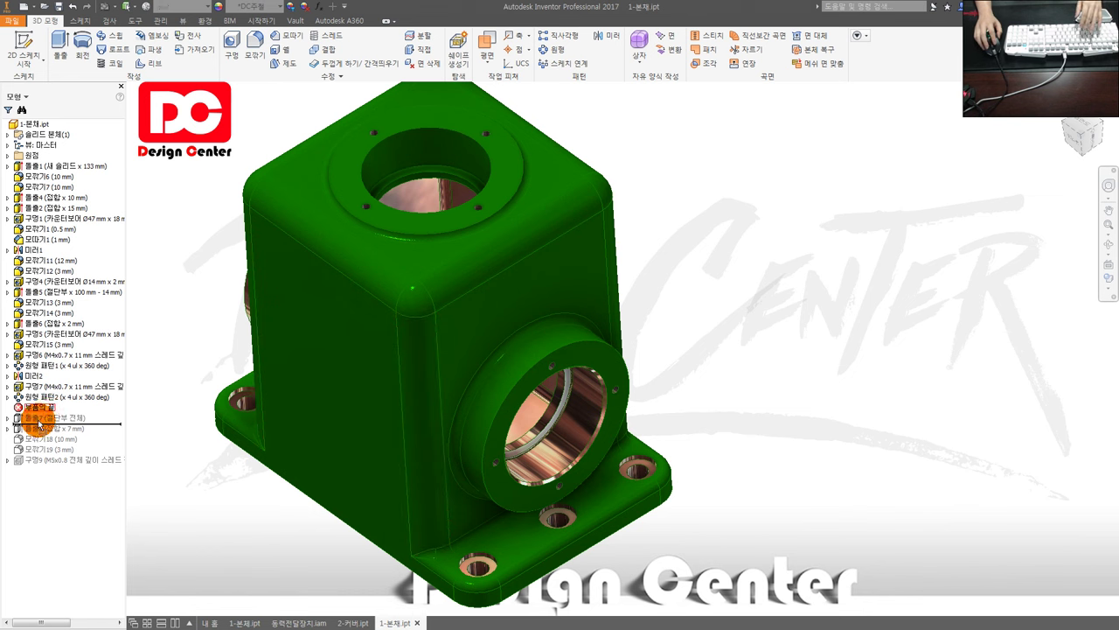
pyautogui.moveTo(36, 420); pyautogui.dragTo(42, 464)
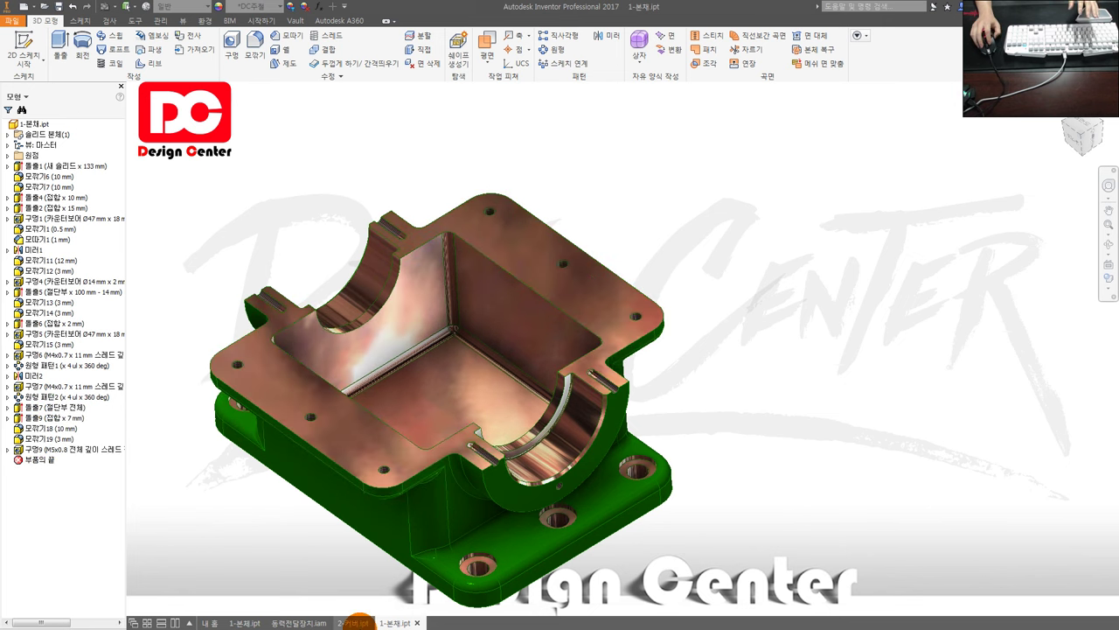
# Delete the 돌출9 section-cut extrusion from 2-커버.ipt.
pyautogui.click(352, 623)
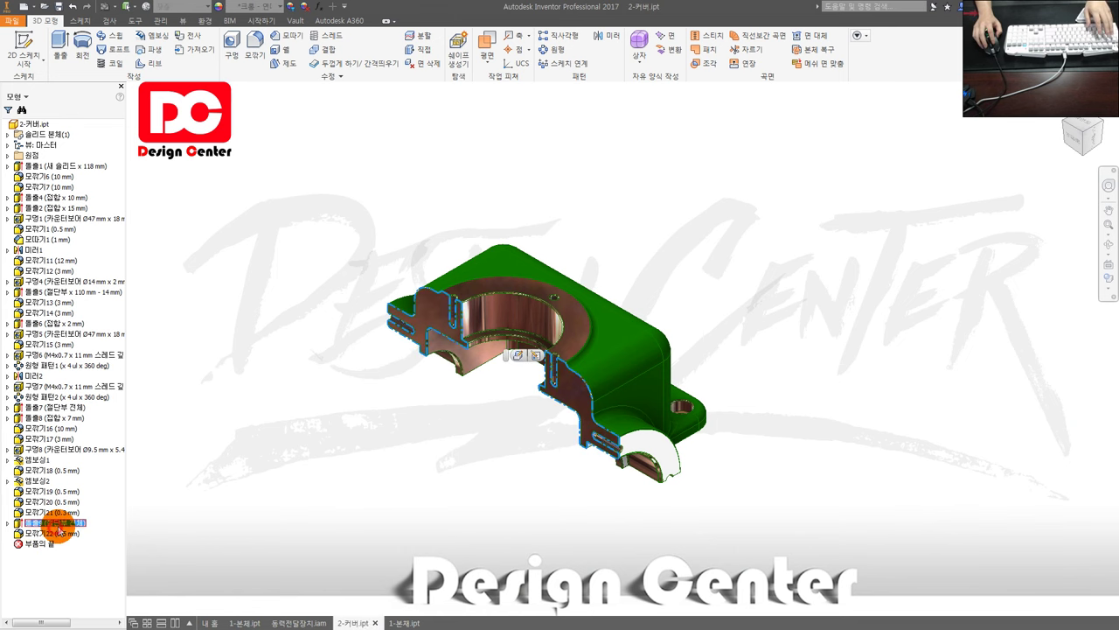
pyautogui.rightClick(49, 523)
pyautogui.click(85, 296)
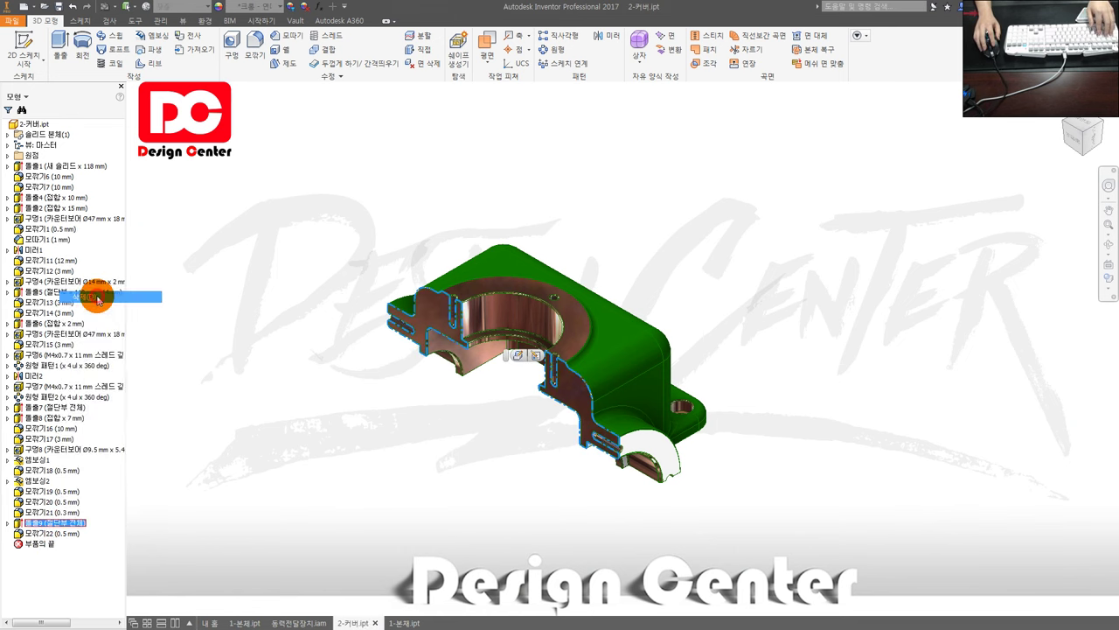
pyautogui.click(170, 139)
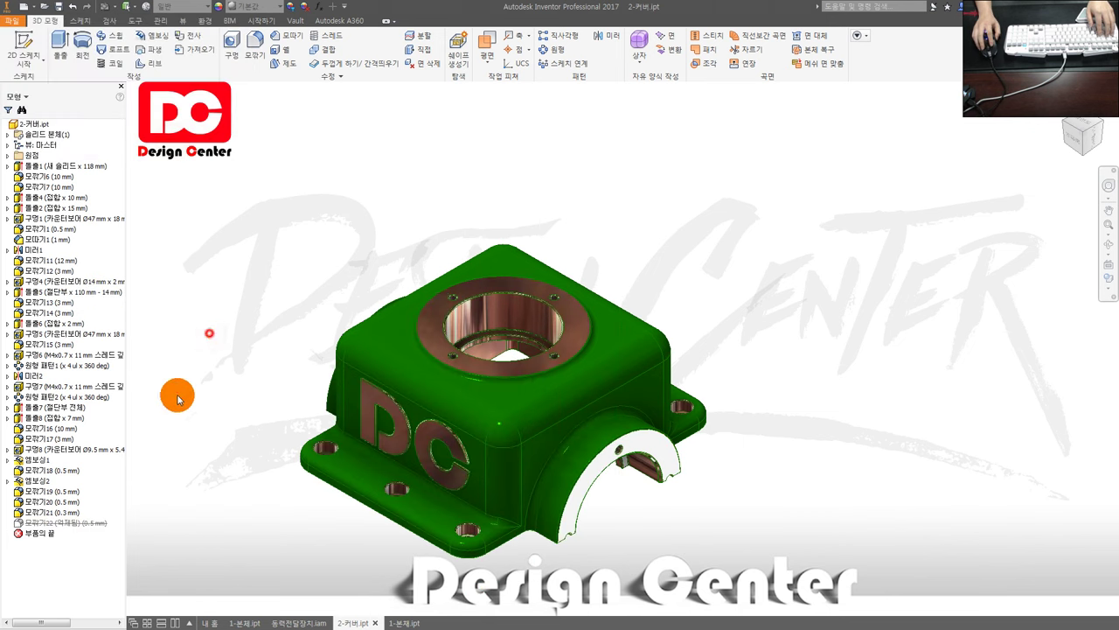
# Return End of Part to the bottom, approve the reorder, and show the gearbox assembly.
pyautogui.moveTo(41, 535); pyautogui.dragTo(48, 467)
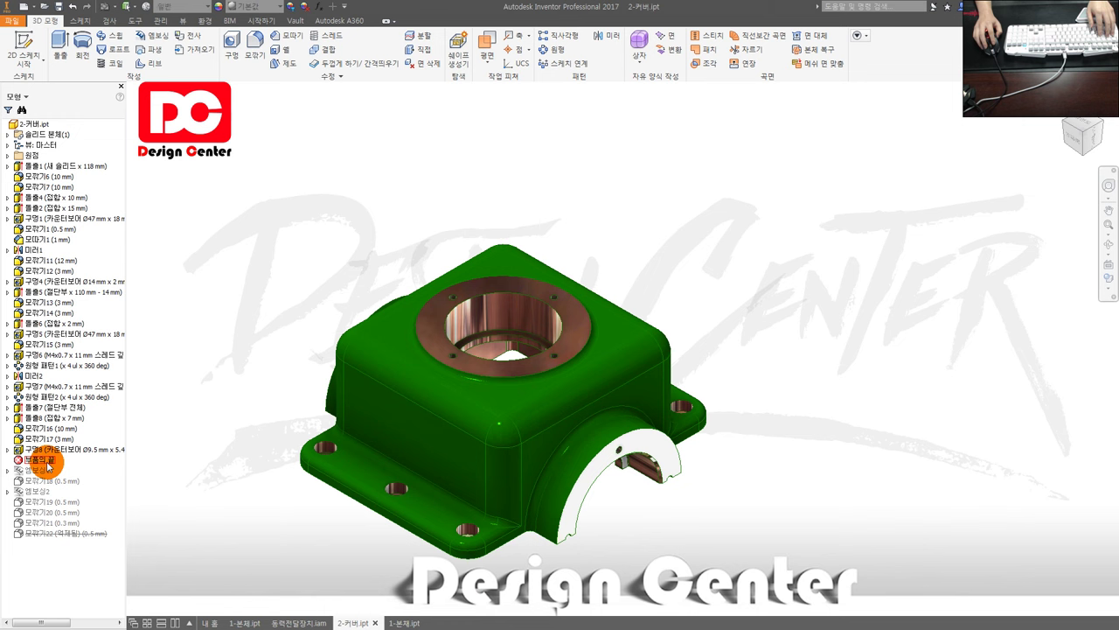
pyautogui.moveTo(50, 407); pyautogui.dragTo(50, 405)
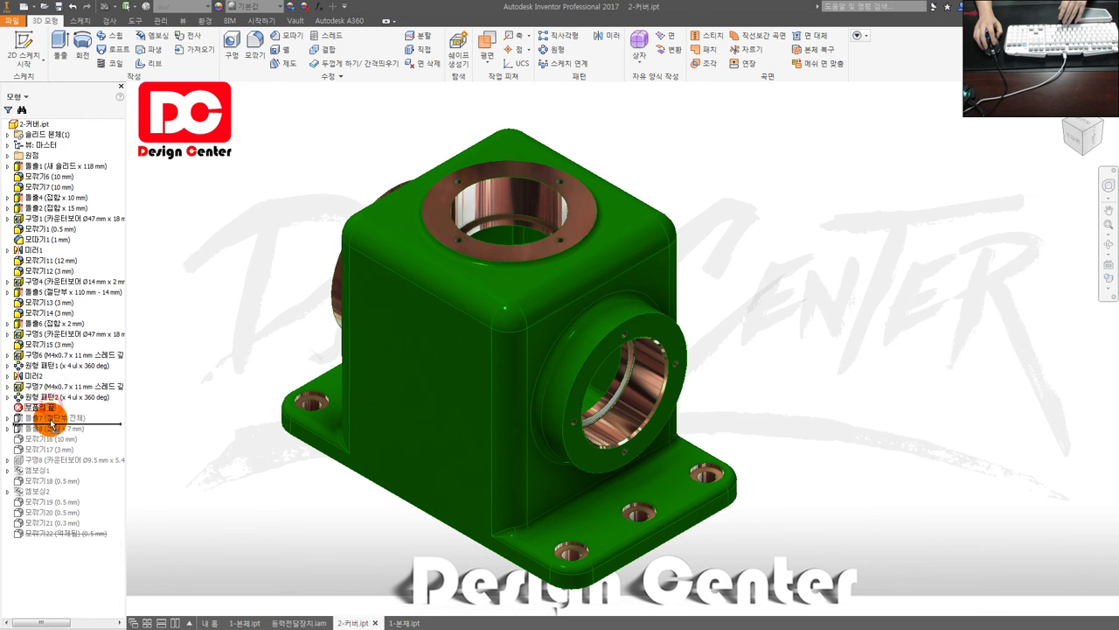
pyautogui.moveTo(53, 424); pyautogui.dragTo(202, 497)
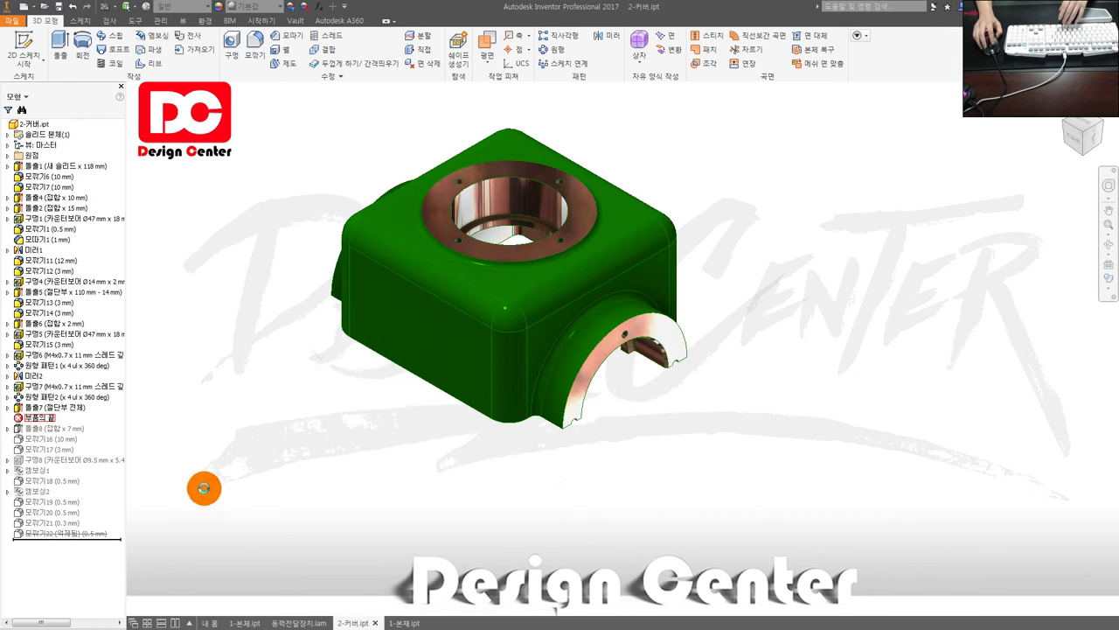
pyautogui.moveTo(214, 482); pyautogui.dragTo(215, 482)
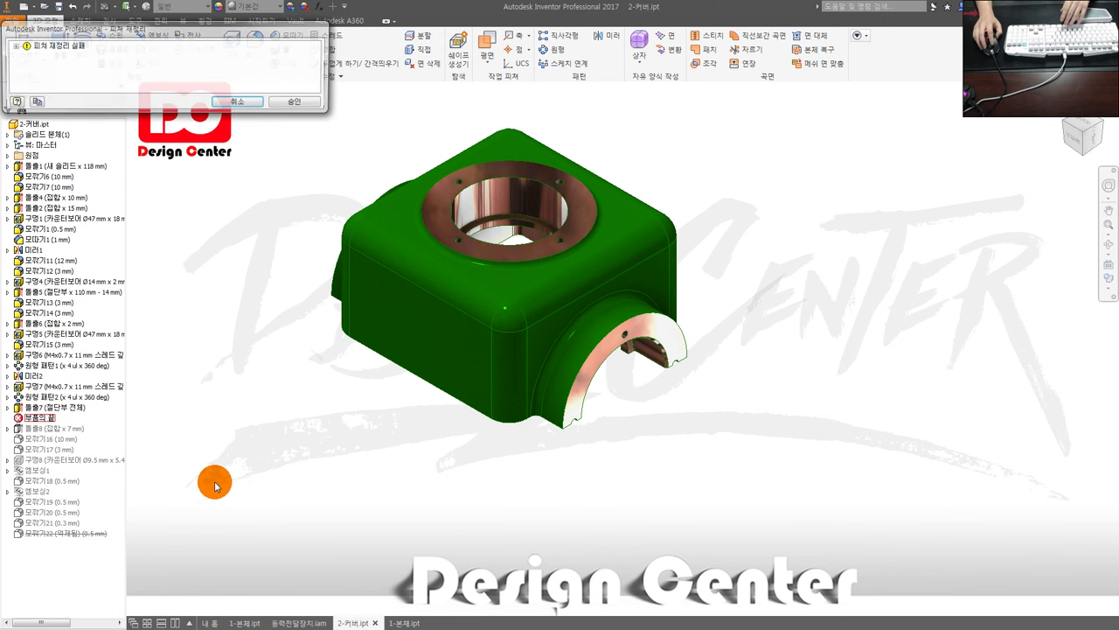
pyautogui.click(291, 103)
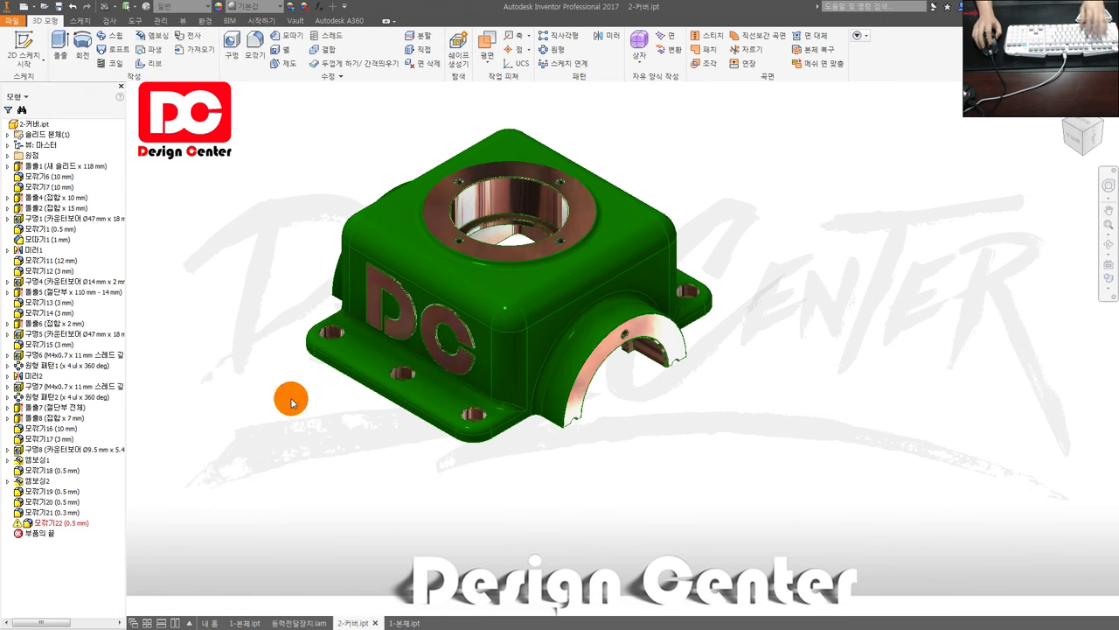
pyautogui.click(299, 623)
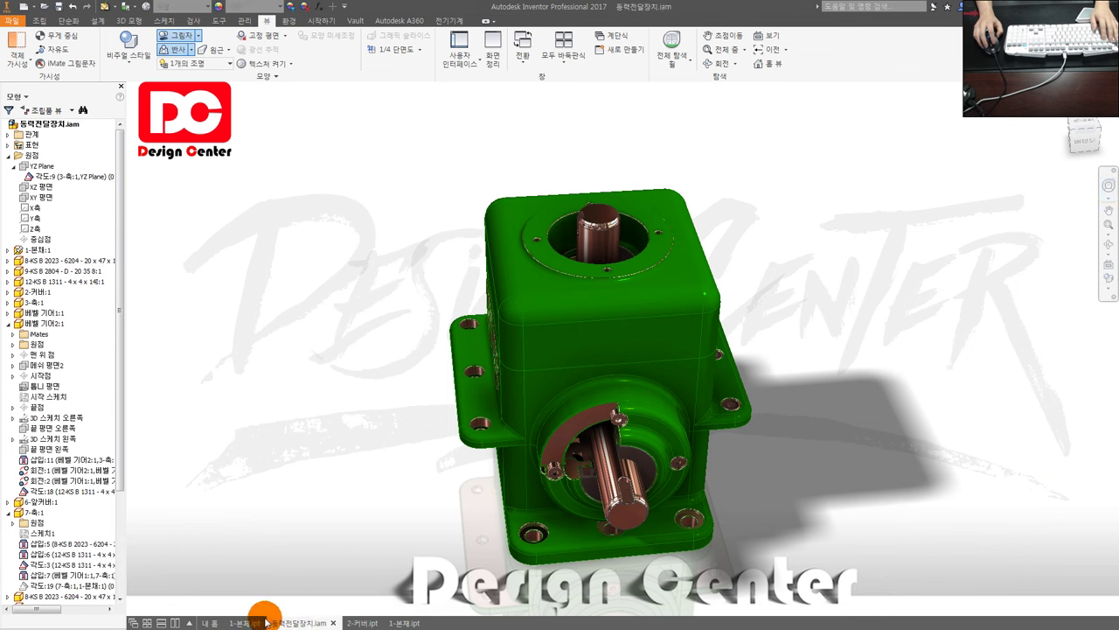
# Close 동력전달장치.iam after orbiting it, answering the save prompt, and return to 2-커버.ipt.
pyautogui.click(245, 623)
pyautogui.click(297, 623)
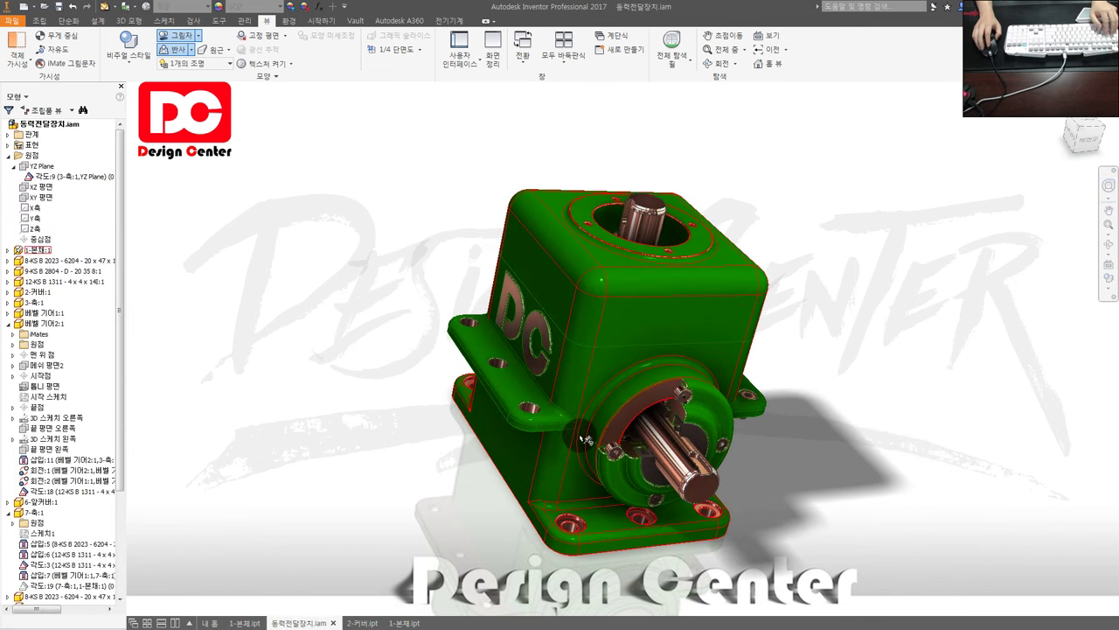
pyautogui.keyDown('shift'); pyautogui.moveTo(545, 454); pyautogui.dragTo(331, 584, button='middle'); pyautogui.keyUp('shift')
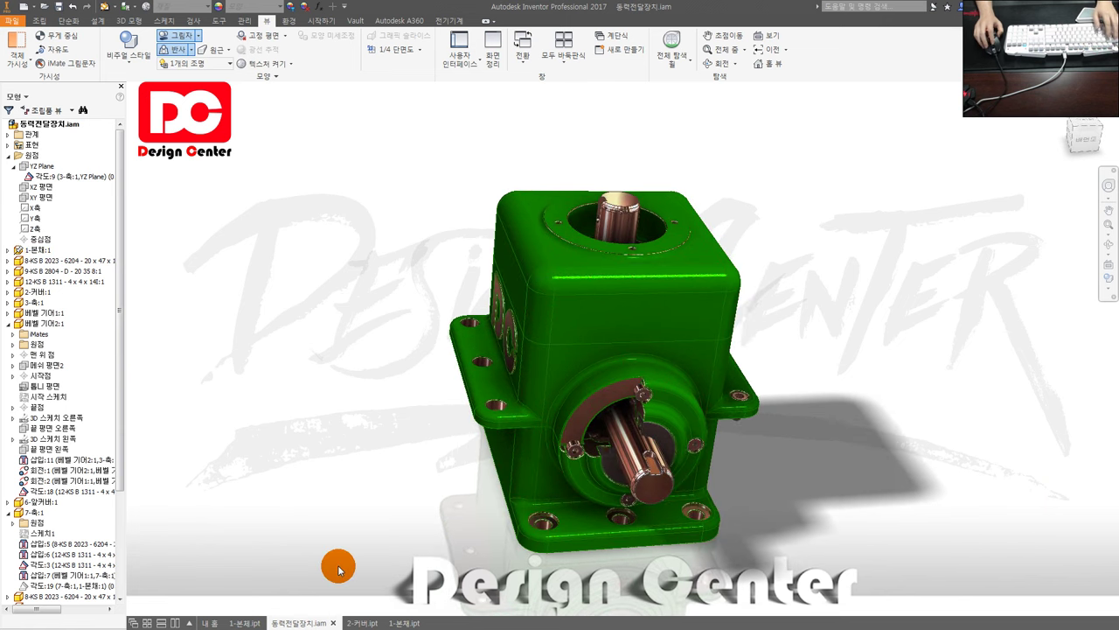
pyautogui.click(334, 620)
pyautogui.click(503, 340)
pyautogui.click(294, 622)
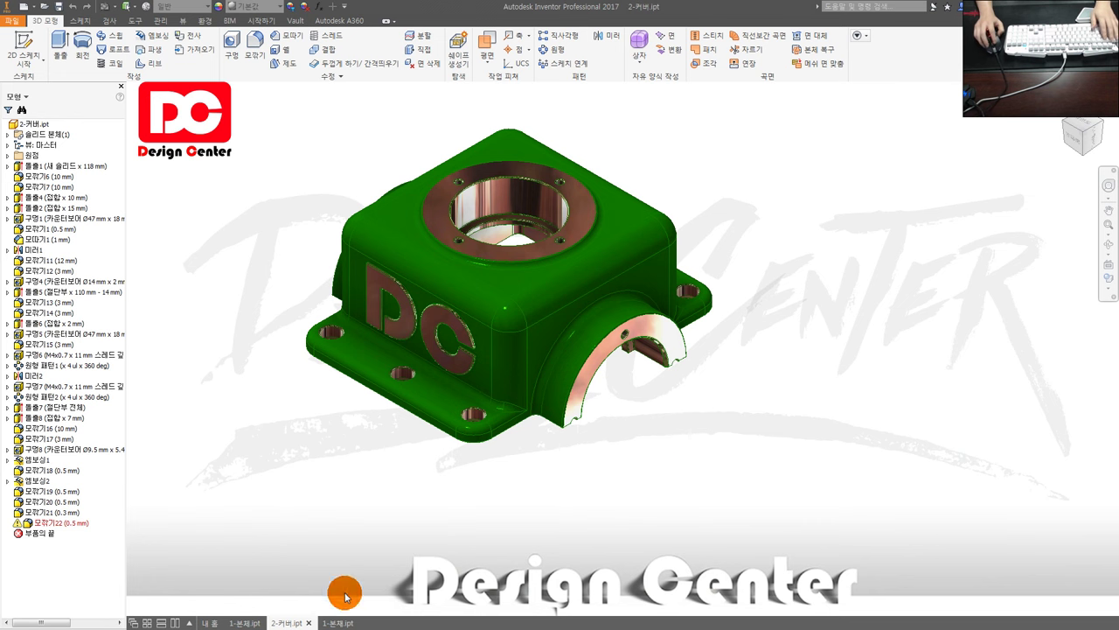
# Close 2-커버.ipt and the gearbox body 1-본체.ipt, answering 아니오 to both save prompts.
pyautogui.click(308, 621)
pyautogui.click(520, 342)
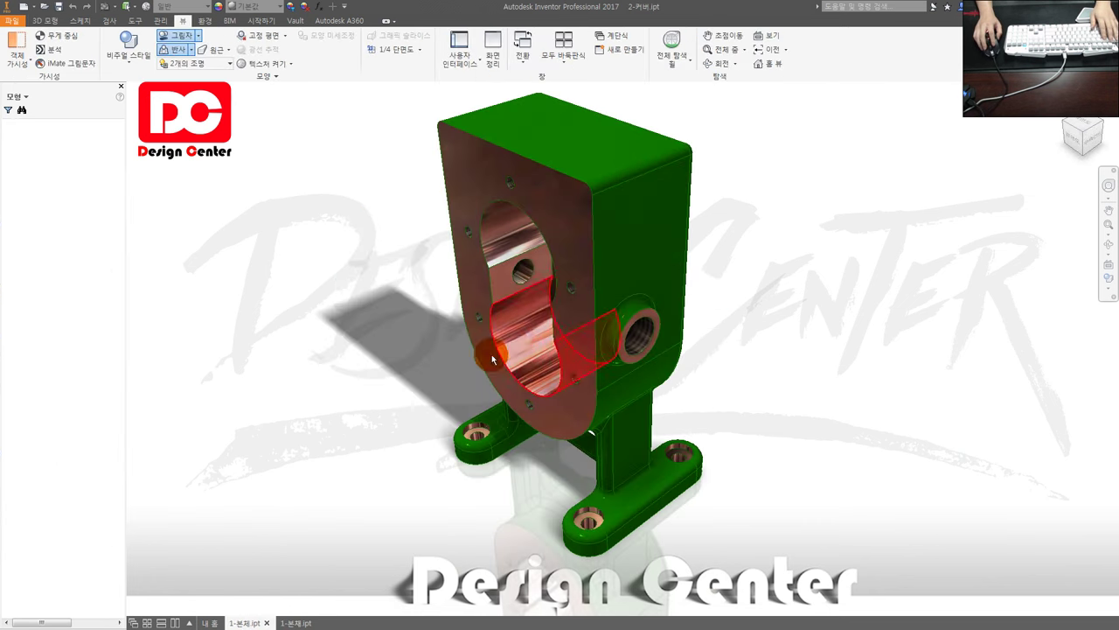
pyautogui.click(302, 623)
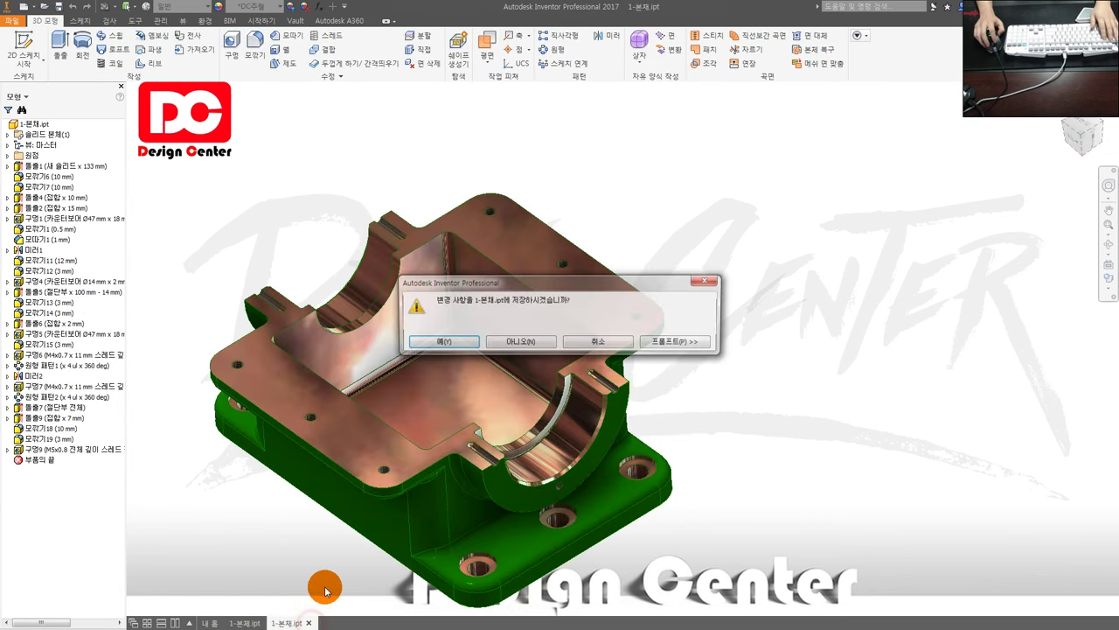
pyautogui.click(516, 342)
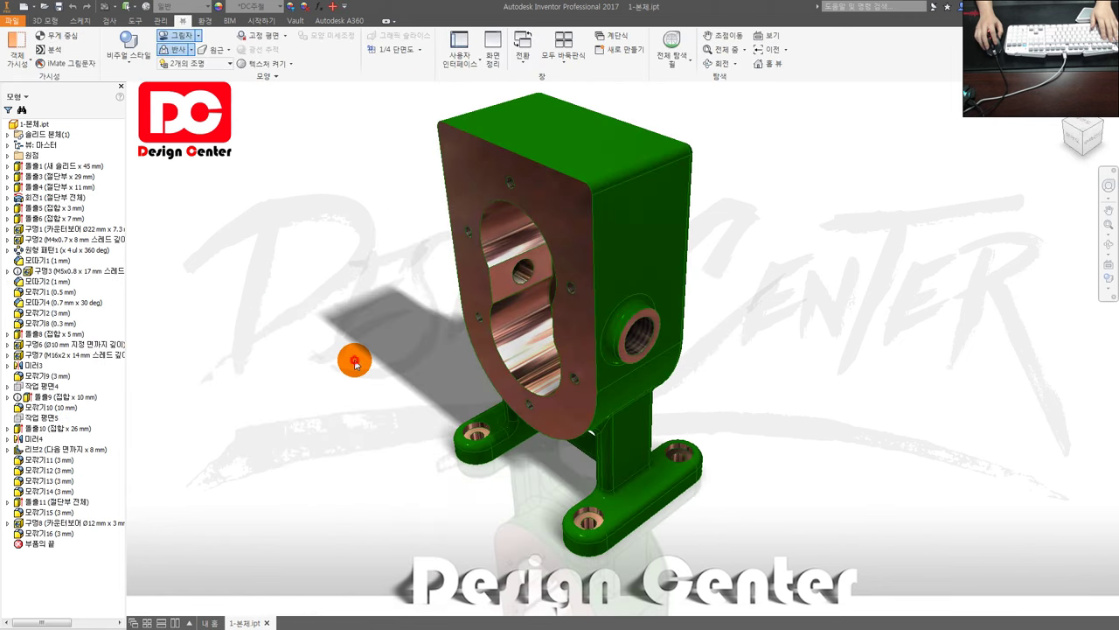
# Switch the pump body from 원근 to 직교 (orthographic) view and select its front face.
pyautogui.keyDown('shift'); pyautogui.moveTo(420, 332); pyautogui.dragTo(440, 338, button='middle'); pyautogui.keyUp('shift')
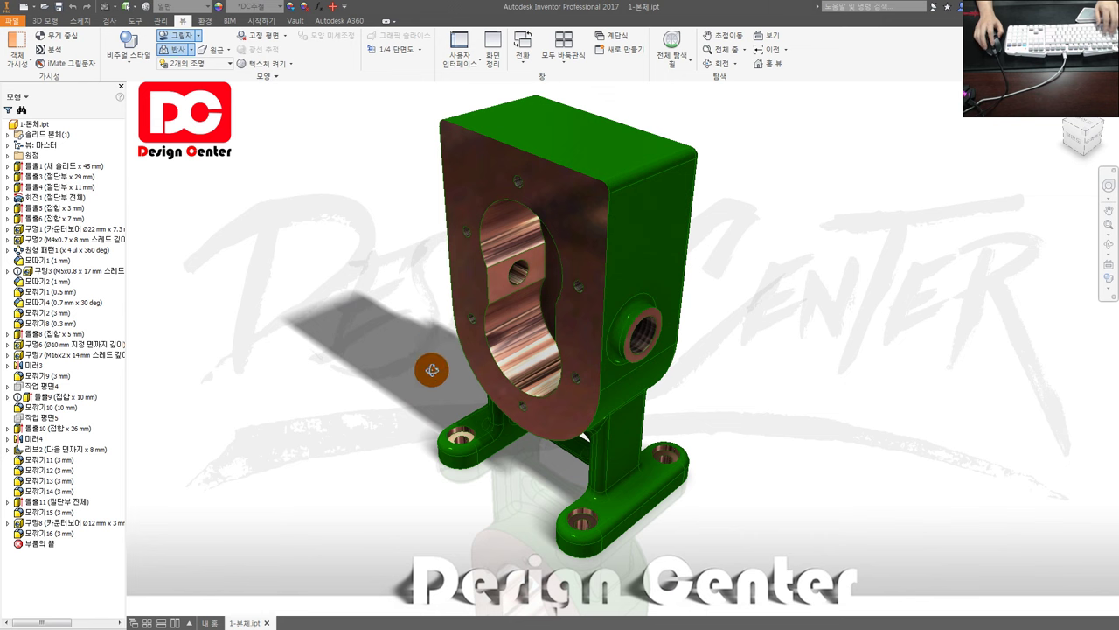
pyautogui.keyDown('shift'); pyautogui.moveTo(420, 370); pyautogui.dragTo(424, 373, button='middle'); pyautogui.keyUp('shift')
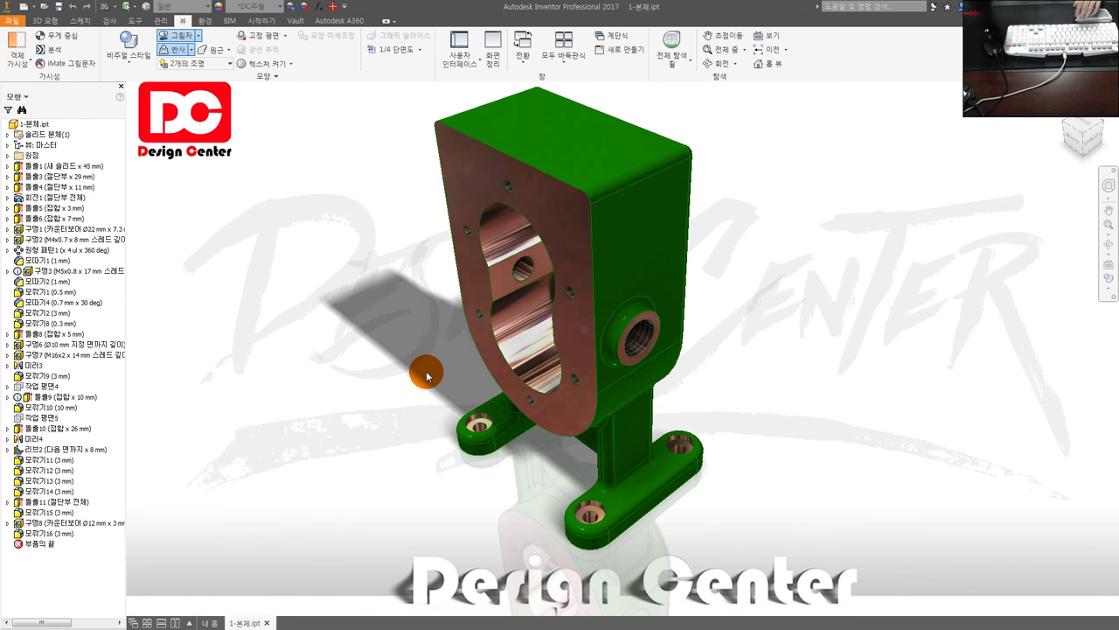
pyautogui.click(480, 282)
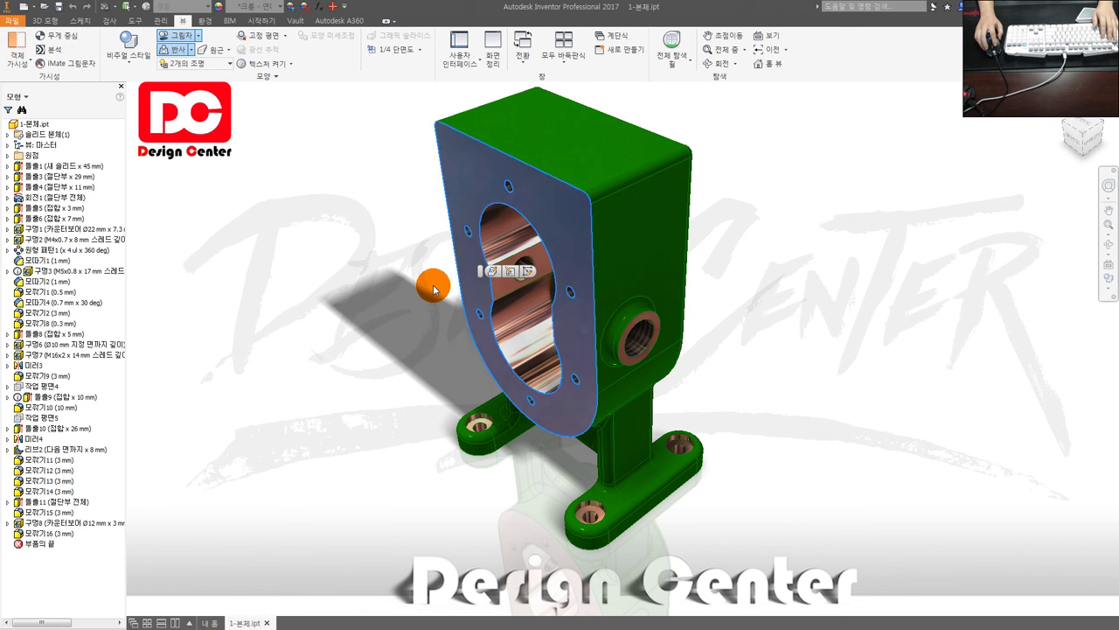
pyautogui.click(465, 275)
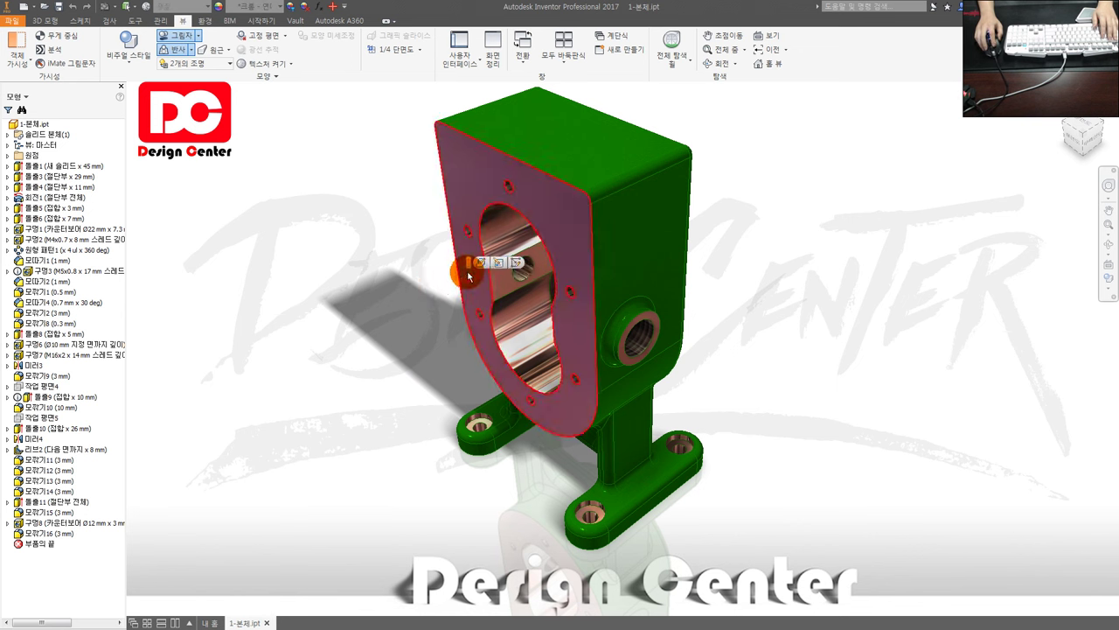
pyautogui.click(376, 283)
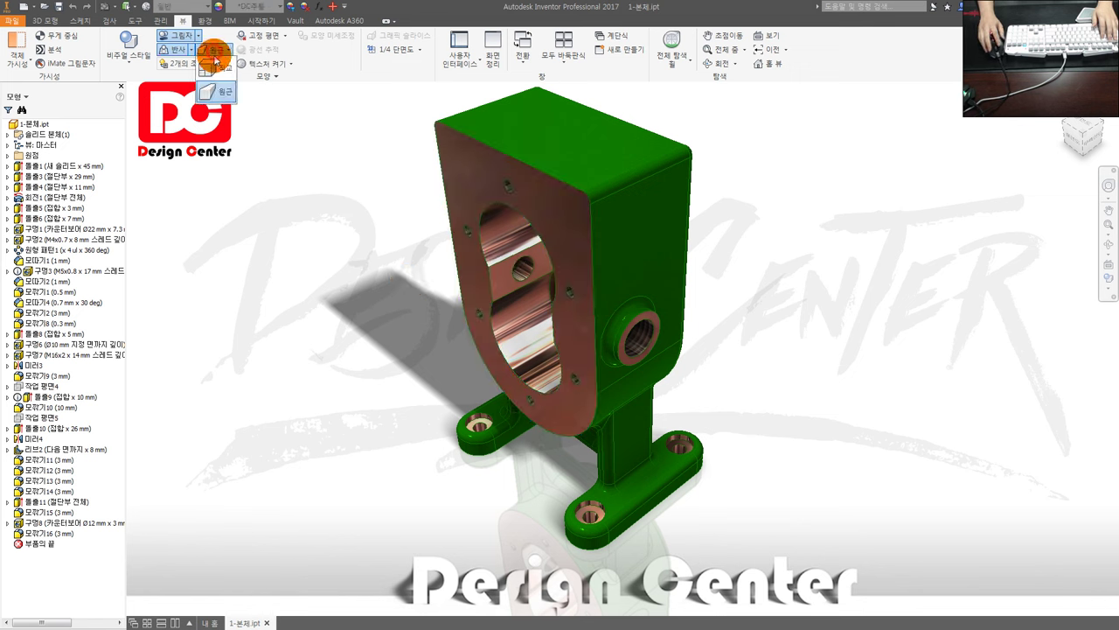
pyautogui.click(216, 50)
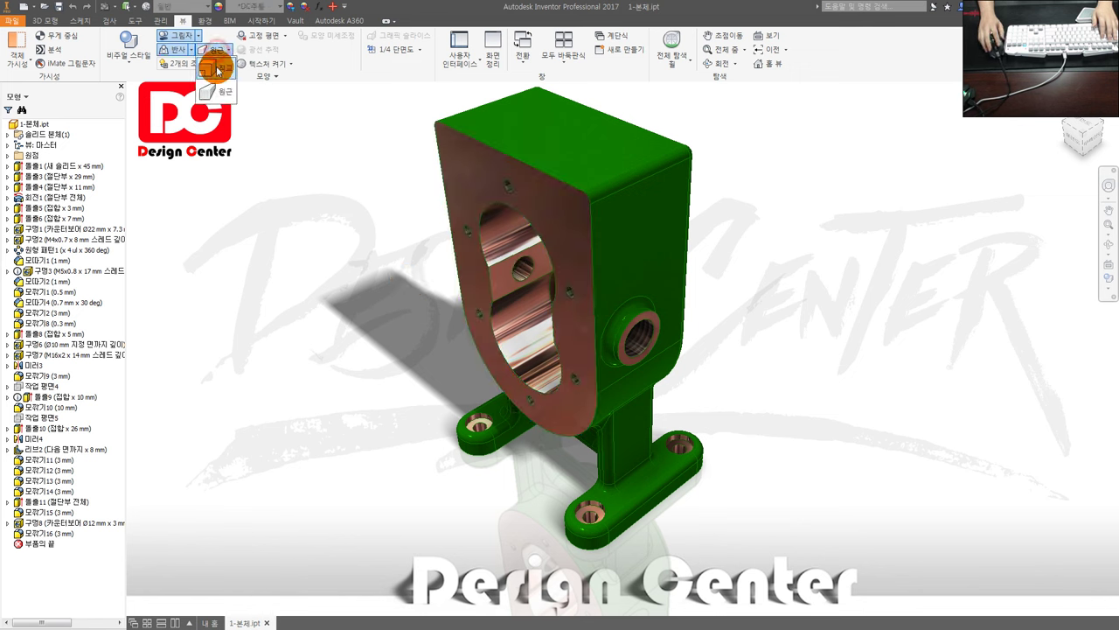
pyautogui.click(214, 69)
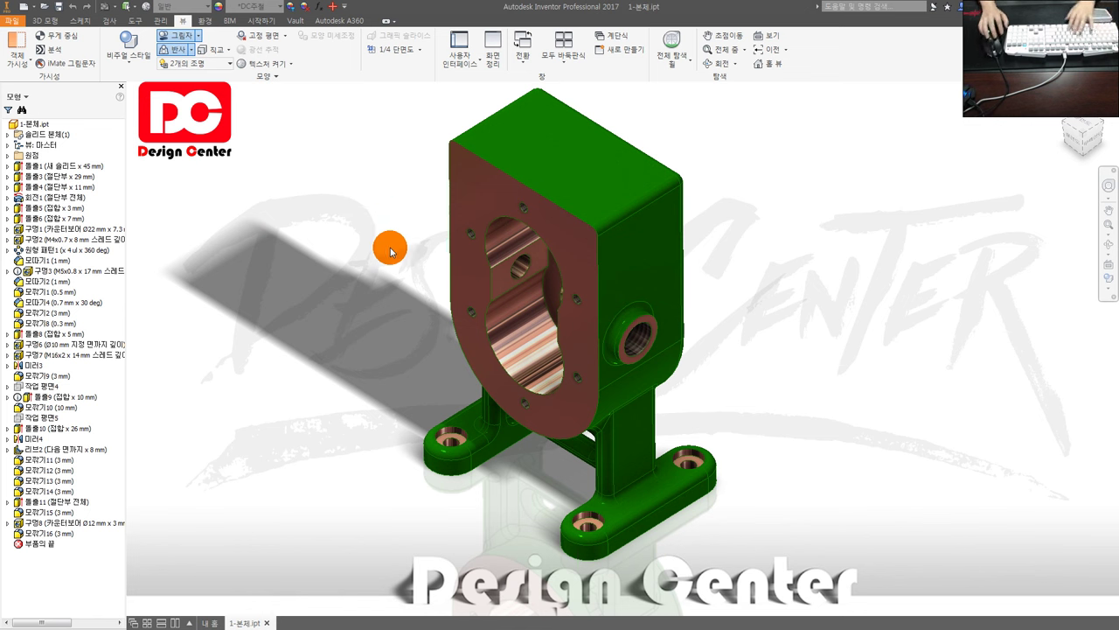
pyautogui.click(484, 218)
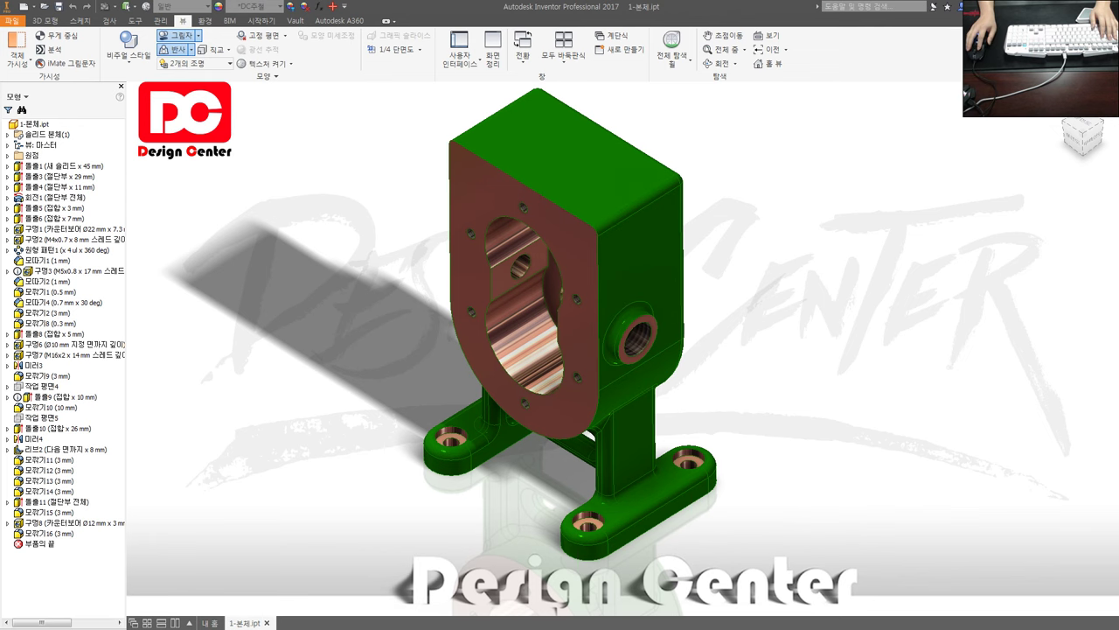
# Bring up the gear pump 3D PDF in Acrobat and orbit its cover model.
pyautogui.hotkey('alt', 'Tab')
pyautogui.click(623, 360)
pyautogui.moveTo(610, 367)
pyautogui.mouseDown()
pyautogui.moveTo(631, 315)
pyautogui.moveTo(569, 379)
pyautogui.moveTo(617, 300)
pyautogui.moveTo(644, 326)
pyautogui.moveTo(654, 313)
pyautogui.moveTo(692, 375)
pyautogui.moveTo(575, 329)
pyautogui.moveTo(627, 371)
pyautogui.mouseUp()
# Show the [2D] 답안도면 page, move Acrobat aside, and sketch on the body's front face.
pyautogui.click(121, 418)
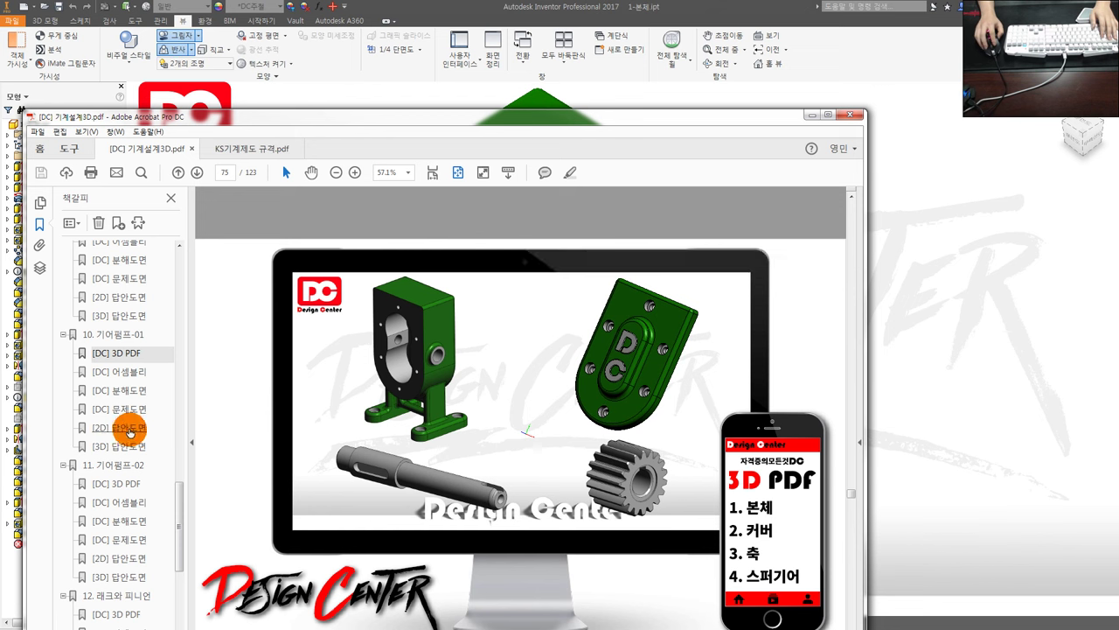
pyautogui.click(129, 429)
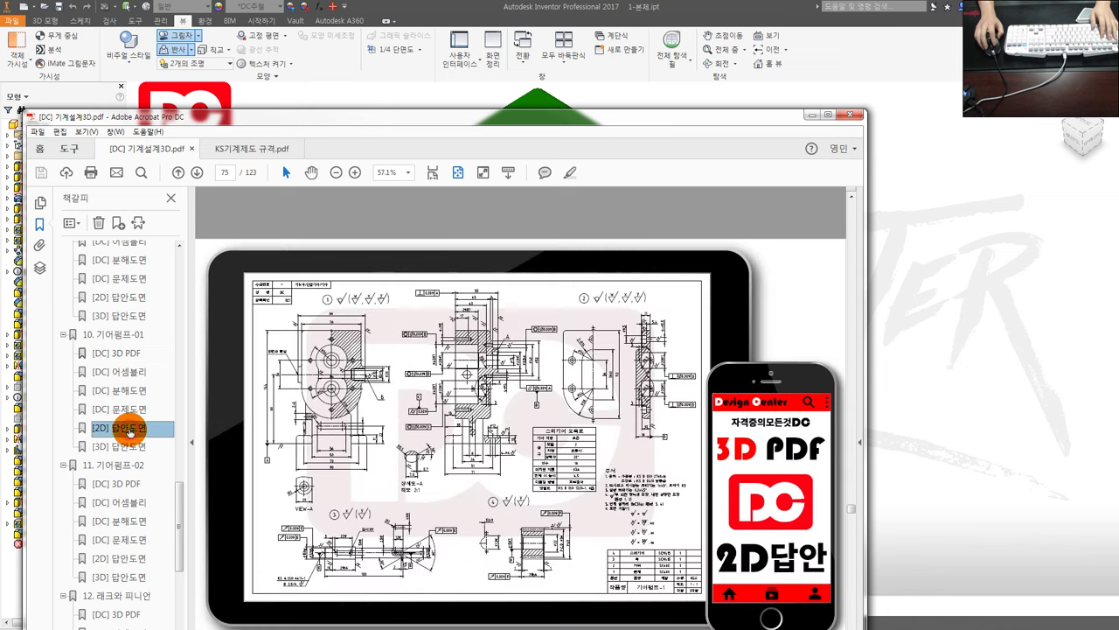
pyautogui.moveTo(274, 127); pyautogui.dragTo(1118, 132)
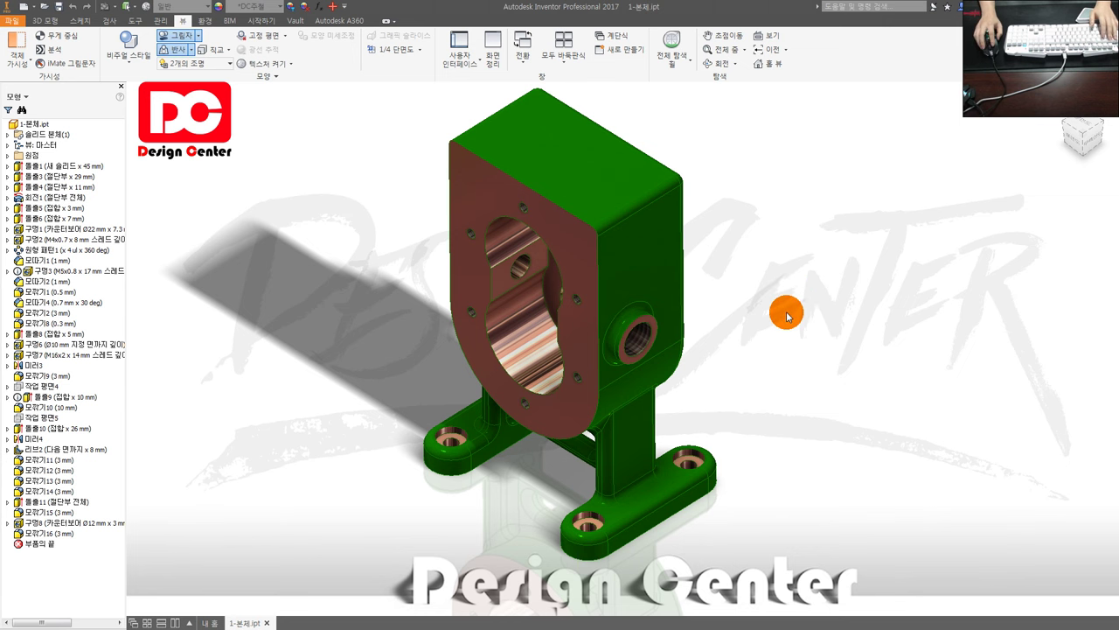
pyautogui.click(493, 210)
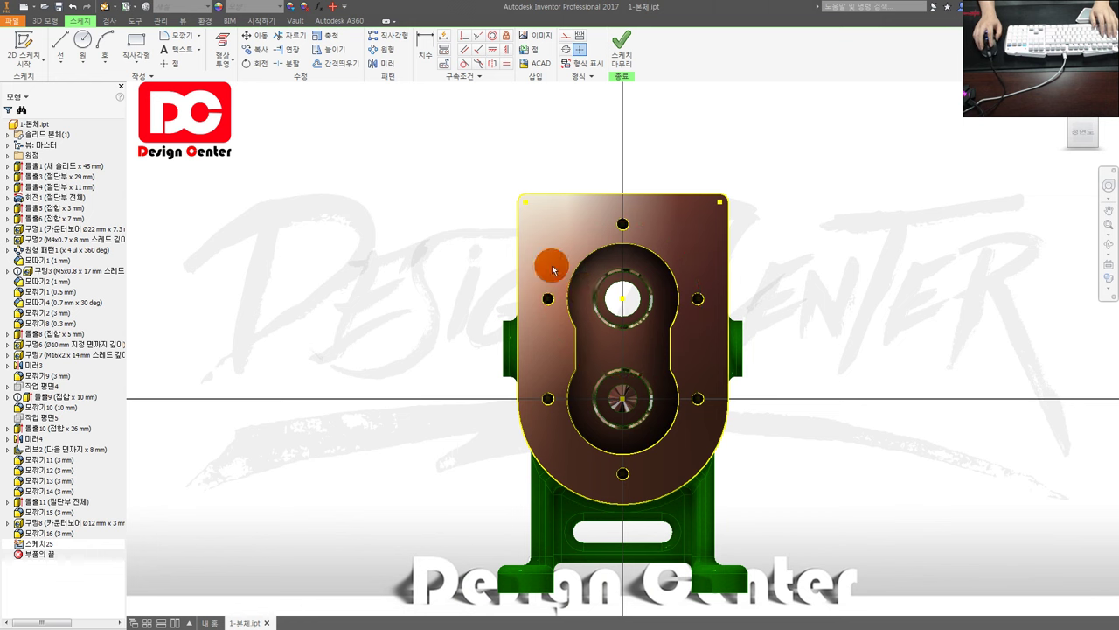
# Project the body's front-face geometry and window-select the cover outline, holes and slot.
pyautogui.moveTo(431, 143); pyautogui.dragTo(862, 559)
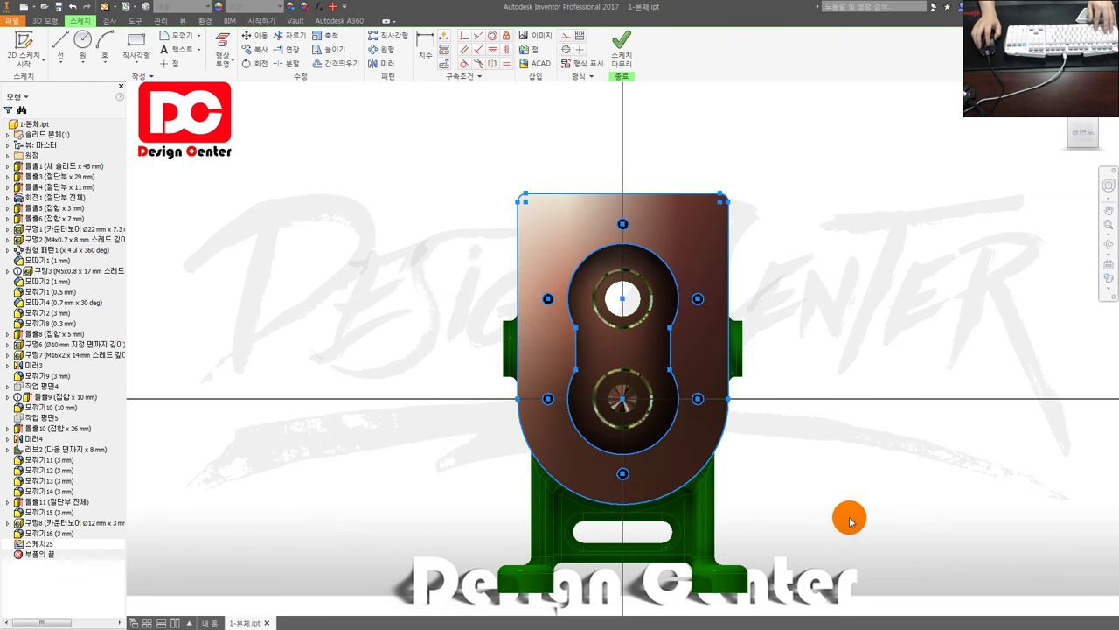
pyautogui.click(837, 492)
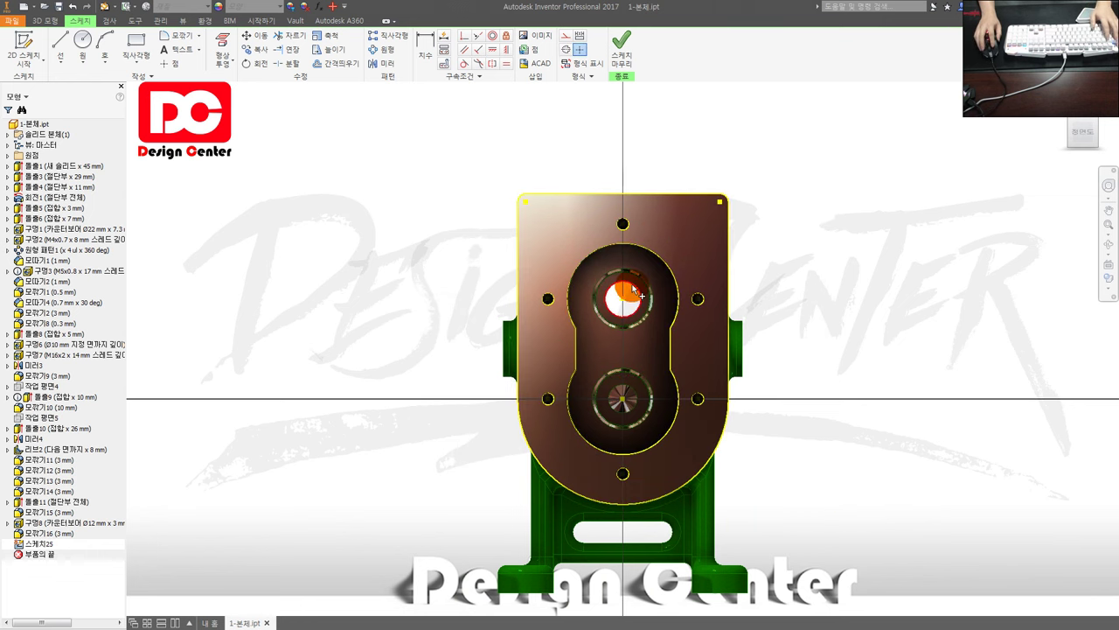
pyautogui.press('p')
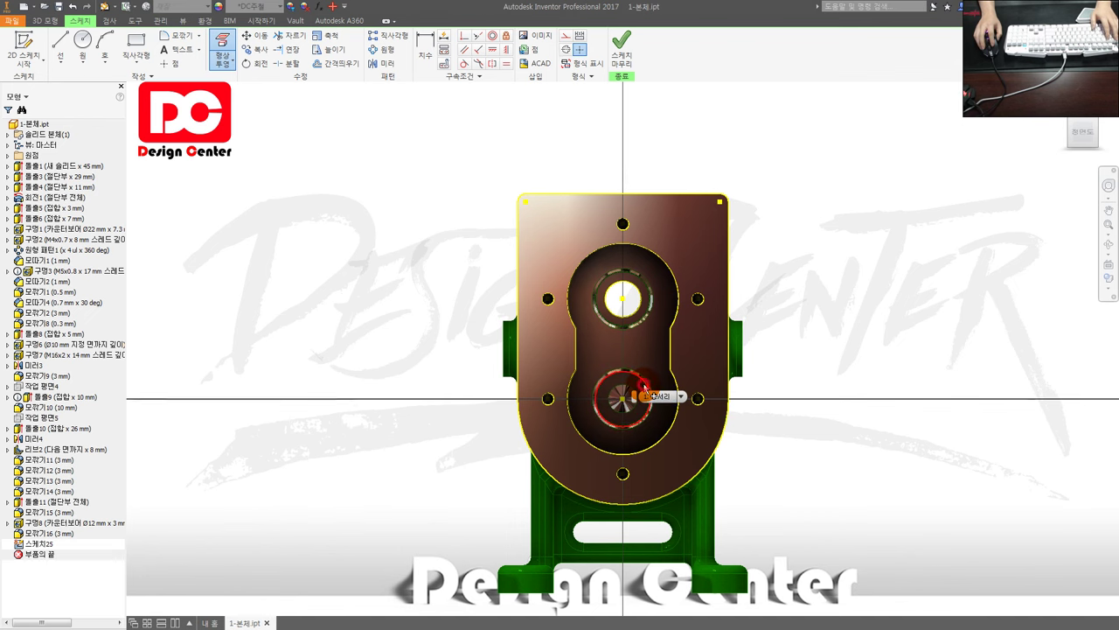
pyautogui.moveTo(417, 131); pyautogui.dragTo(813, 564)
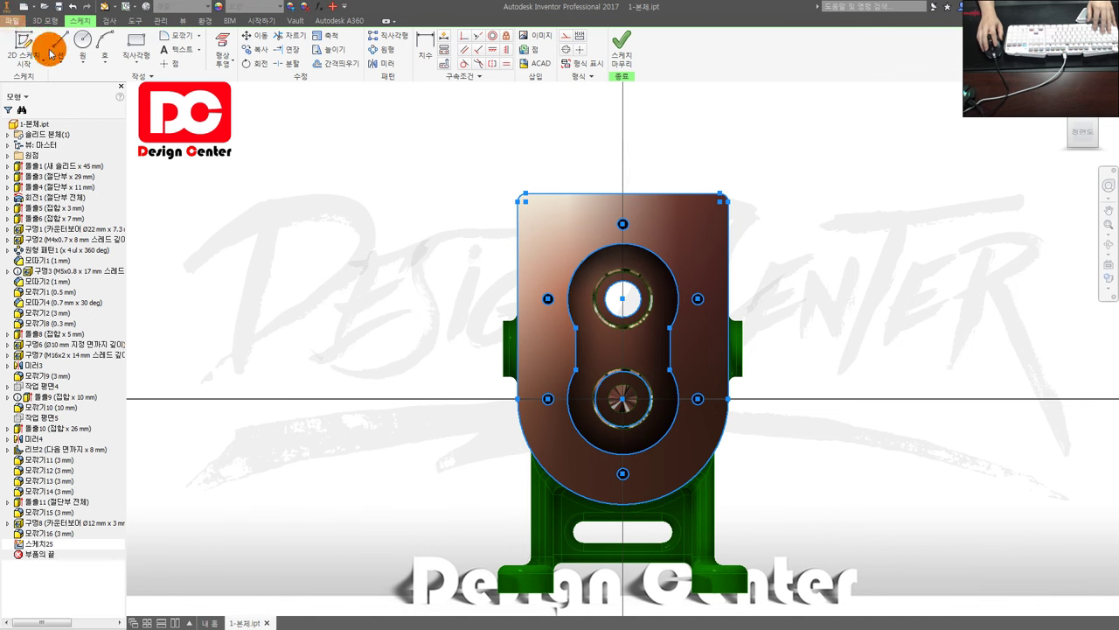
# Create a new Standard (mm).ipt part and paste the copied geometry into its sketch.
pyautogui.click(12, 20)
pyautogui.click(90, 70)
pyautogui.doubleClick(591, 178)
pyautogui.hotkey('ctrl', 'v')
# Delete the slot's two arcs and two side lines from the pasted sketch.
pyautogui.scroll(-5, 523, 366)
pyautogui.scroll(2, 529, 367)
pyautogui.scroll(-2, 544, 318)
pyautogui.scroll(-1, 531, 317)
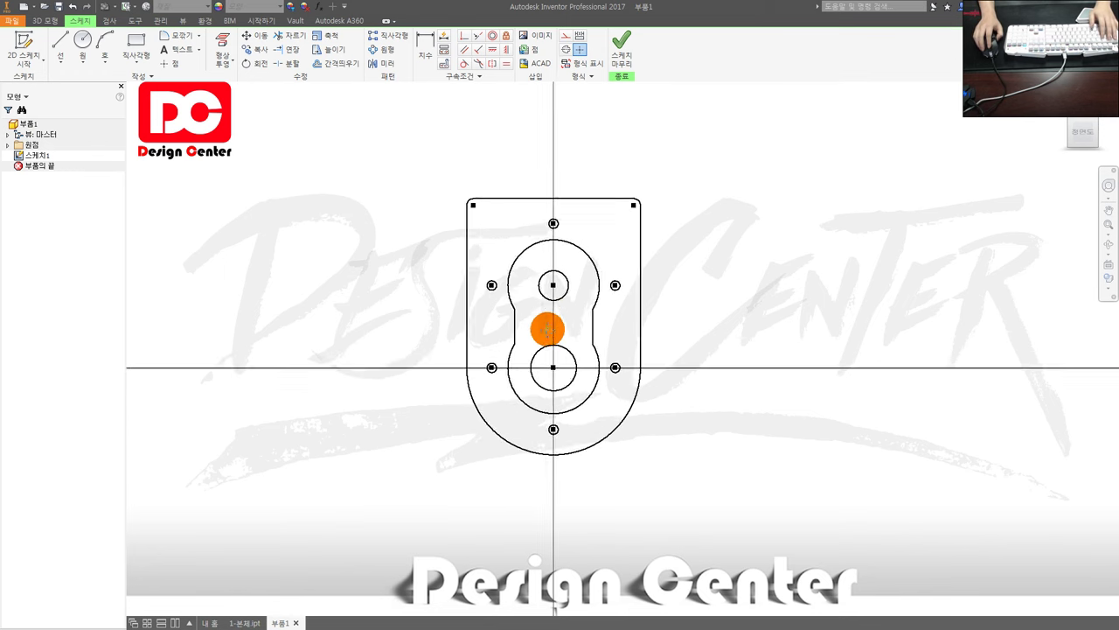
pyautogui.scroll(3, 552, 306)
pyautogui.click(634, 354)
pyautogui.scroll(6, 639, 393)
pyautogui.scroll(-5, 649, 437)
pyautogui.press('Delete')
pyautogui.scroll(-2, 655, 395)
pyautogui.click(706, 472)
pyautogui.press('Delete')
pyautogui.click(582, 519)
pyautogui.press('Delete')
pyautogui.click(548, 391)
pyautogui.press('Delete')
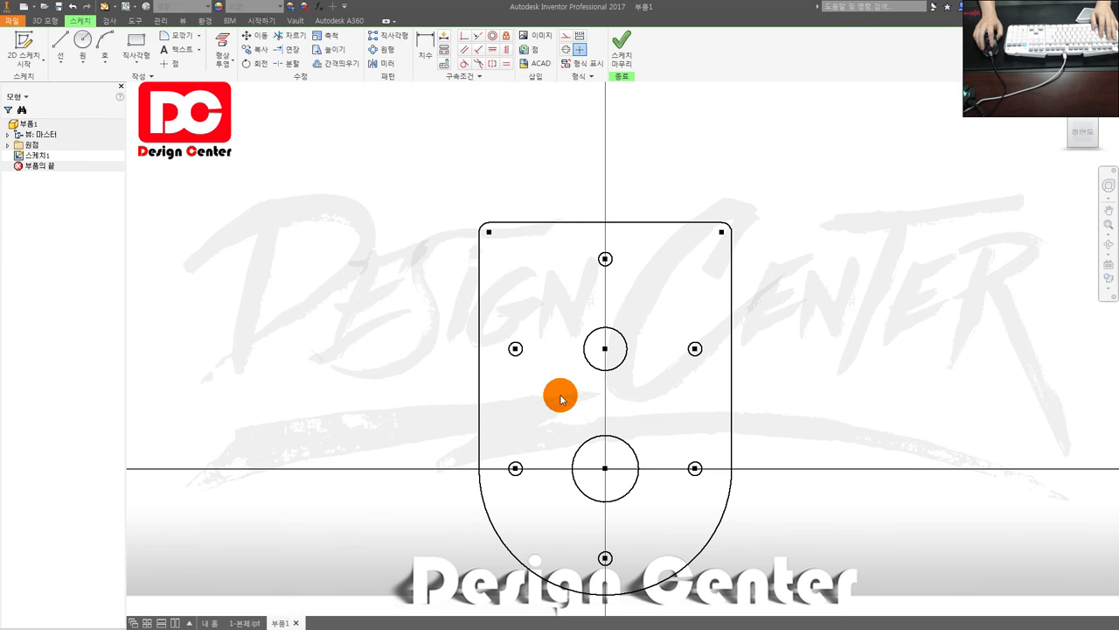
# Extrude the outer profile plus all hole regions 10 mm into a solid plate.
pyautogui.press('e')
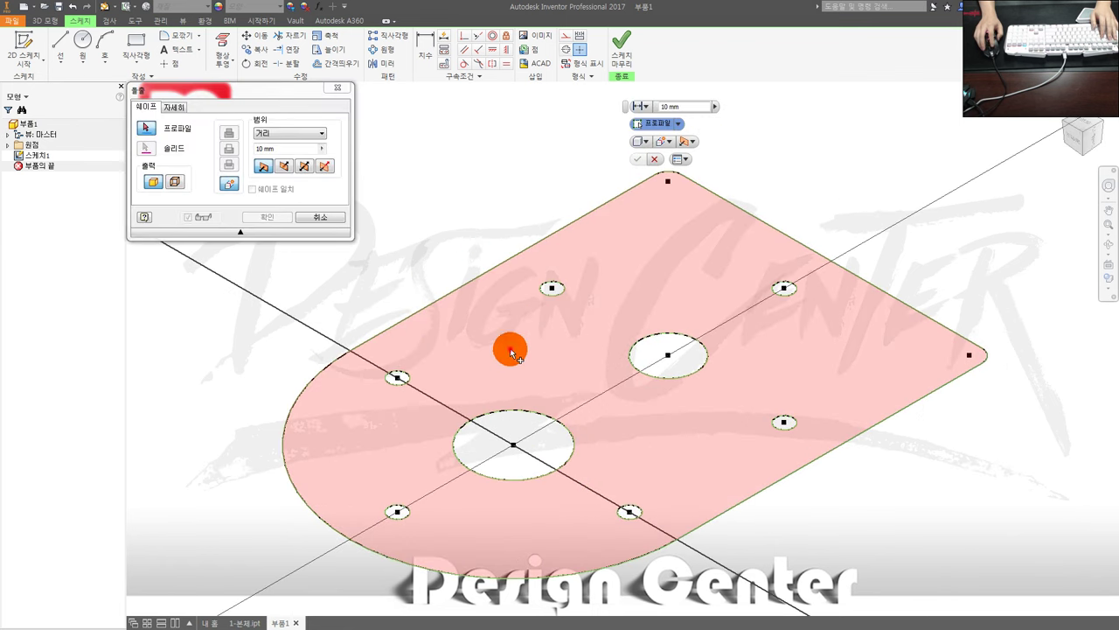
pyautogui.click(511, 349)
pyautogui.click(525, 418)
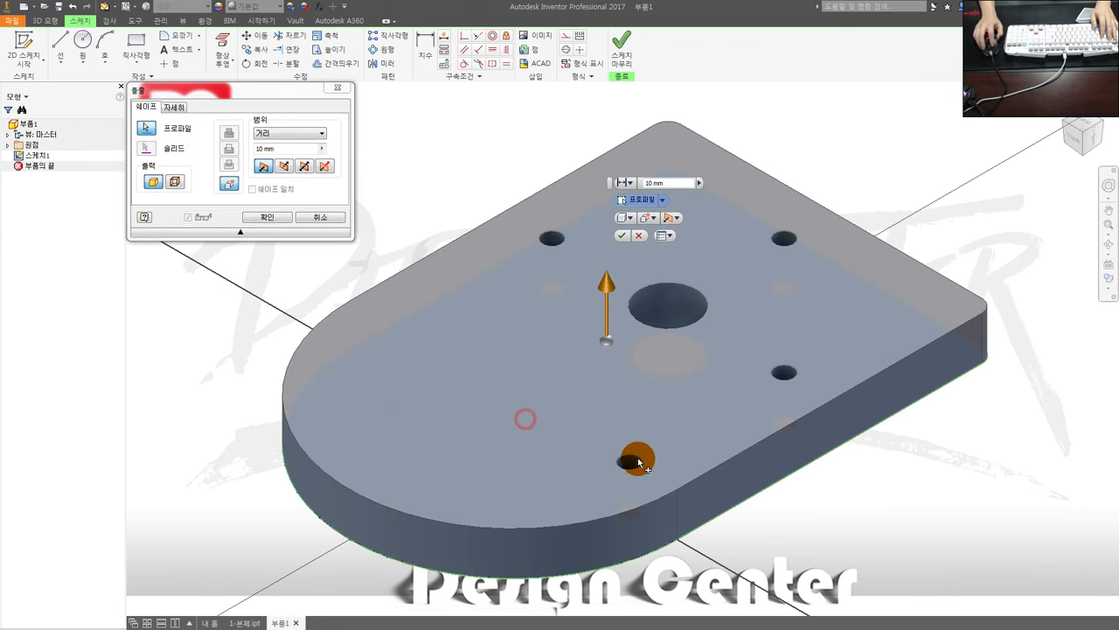
pyautogui.click(672, 355)
pyautogui.click(768, 270)
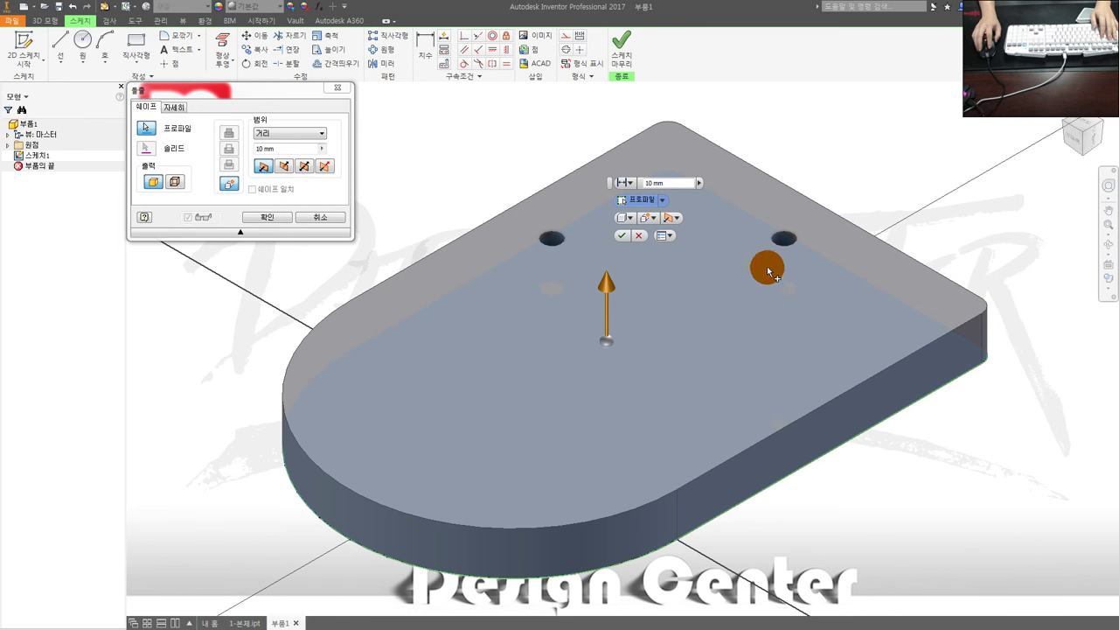
pyautogui.click(551, 252)
pyautogui.click(567, 288)
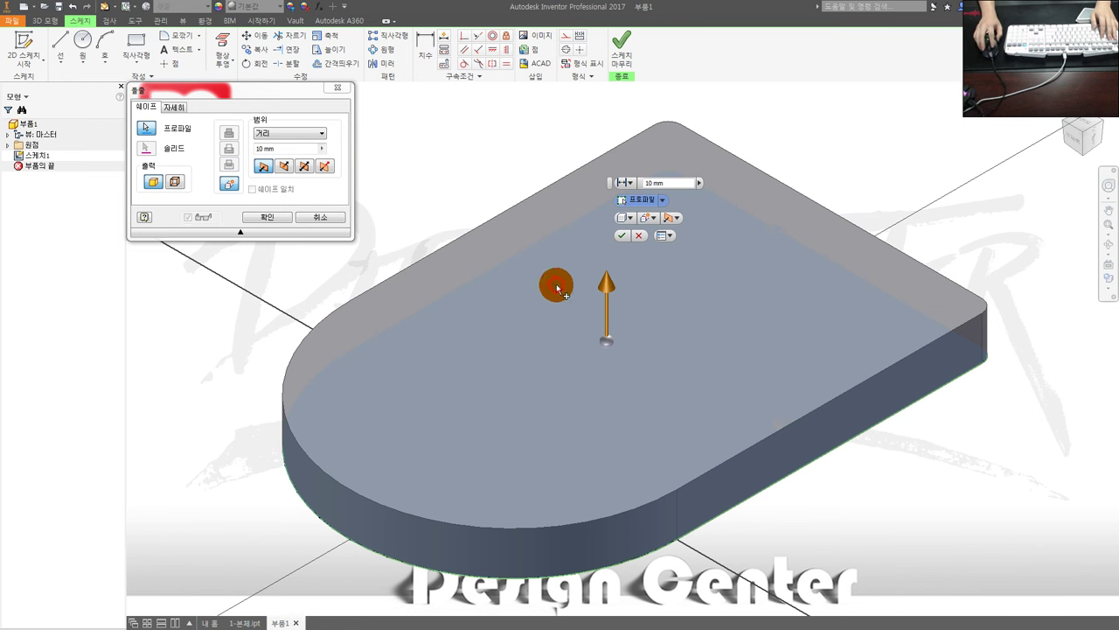
pyautogui.click(289, 149)
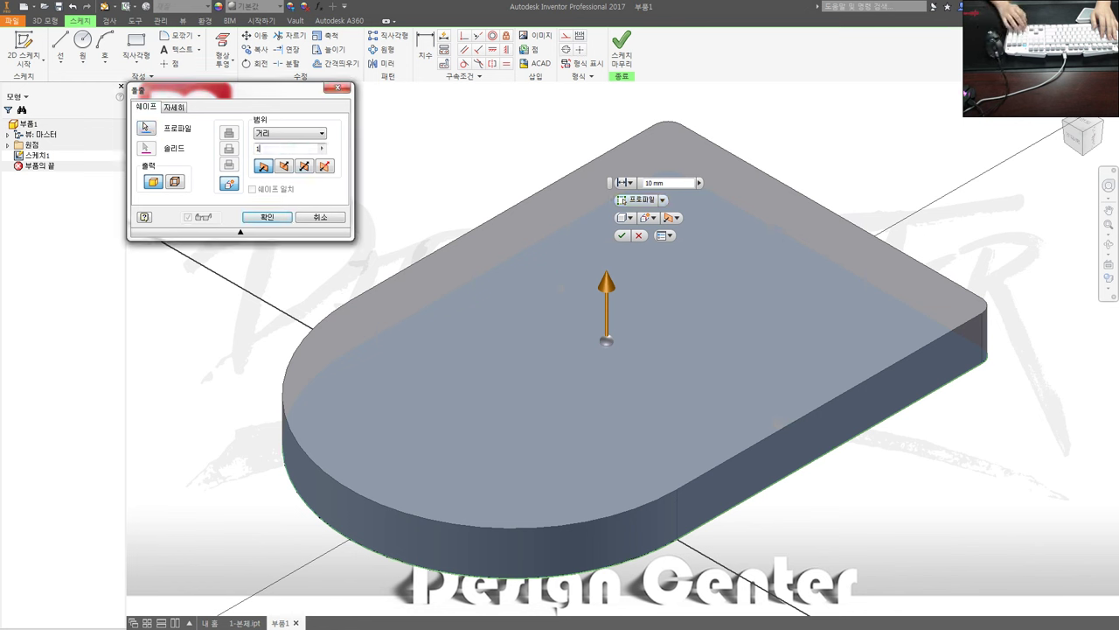
pyautogui.write('0')
pyautogui.press('Return')
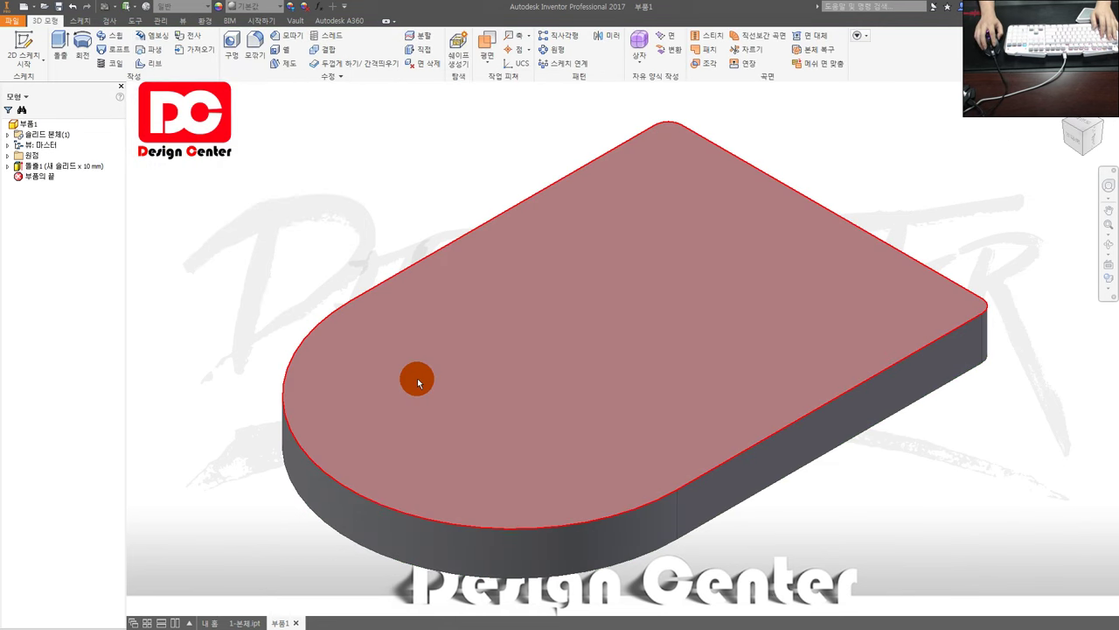
# Edit 돌출1 and flip the 10 mm plate extrusion to go downward.
pyautogui.click(383, 395)
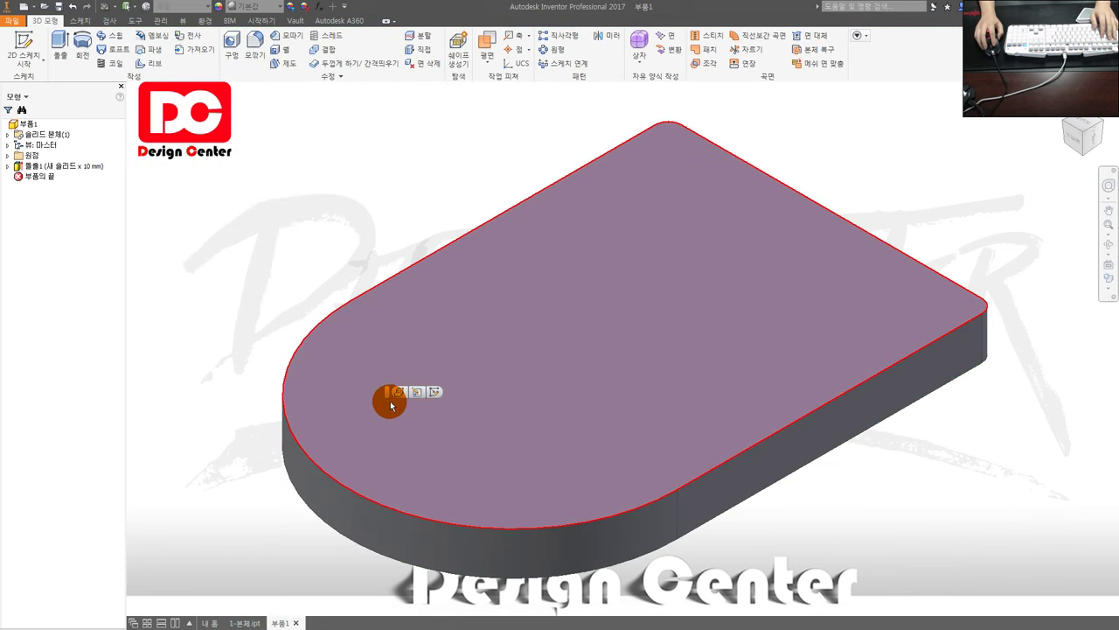
pyautogui.doubleClick(35, 167)
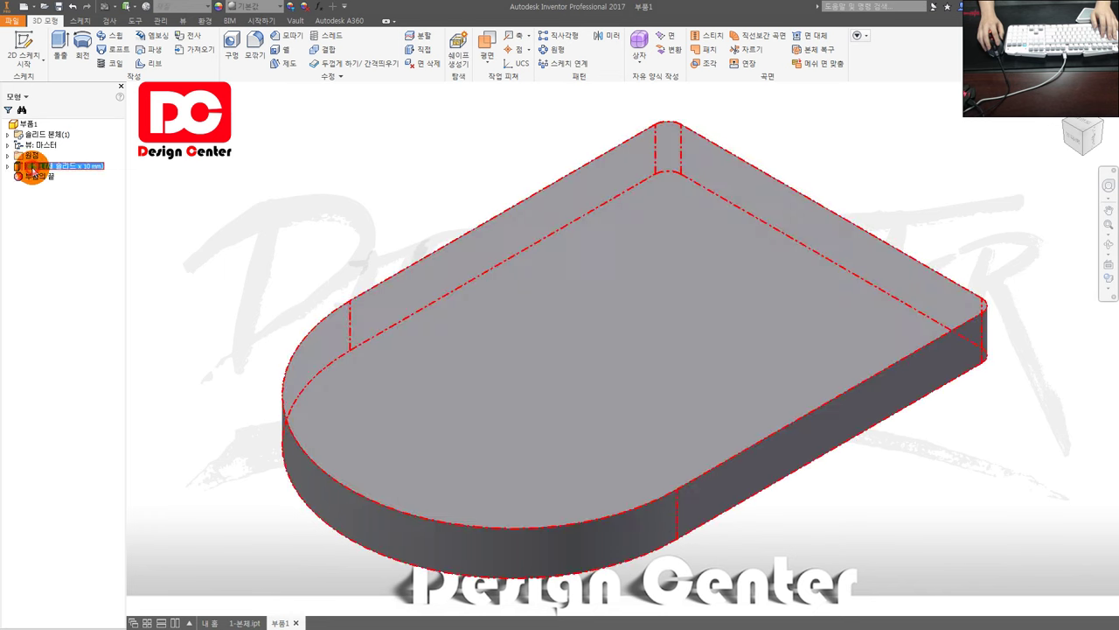
pyautogui.click(283, 166)
pyautogui.click(267, 215)
# Share Sketch1 so its geometry stays visible.
pyautogui.click(490, 344)
pyautogui.click(10, 166)
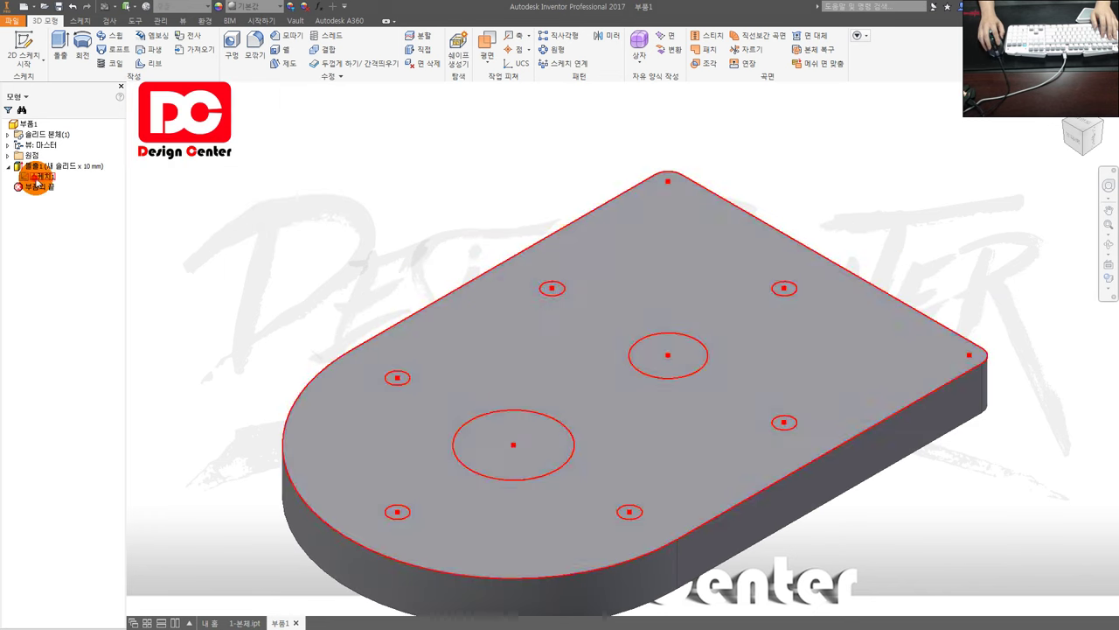
pyautogui.rightClick(39, 176)
pyautogui.click(84, 261)
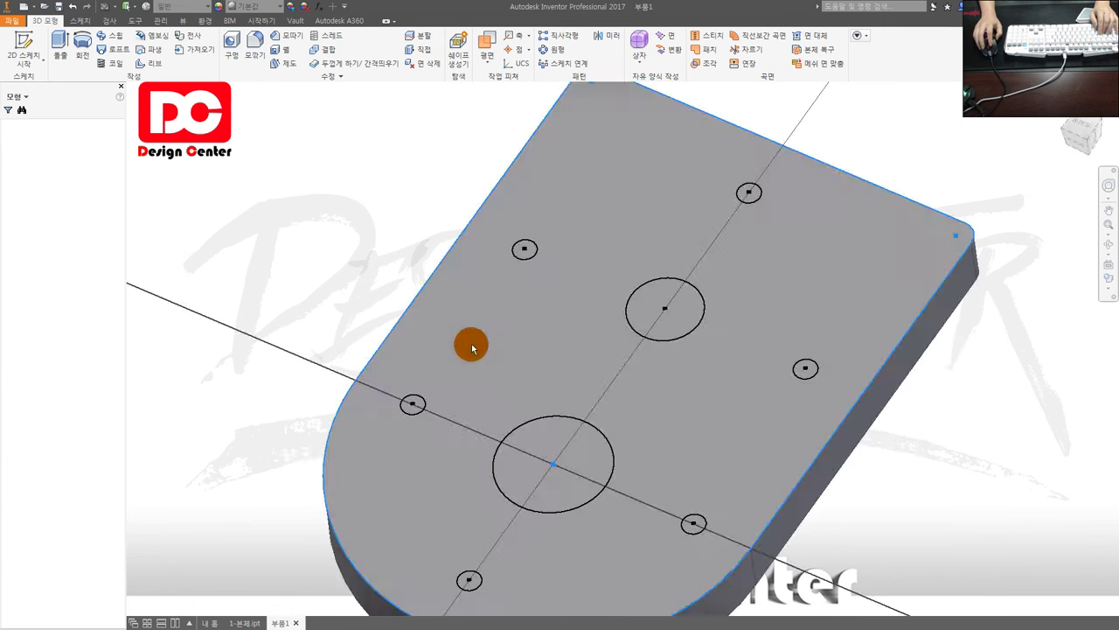
# Start a sketch on the plate's top face and draw large circles around both bores.
pyautogui.click(473, 348)
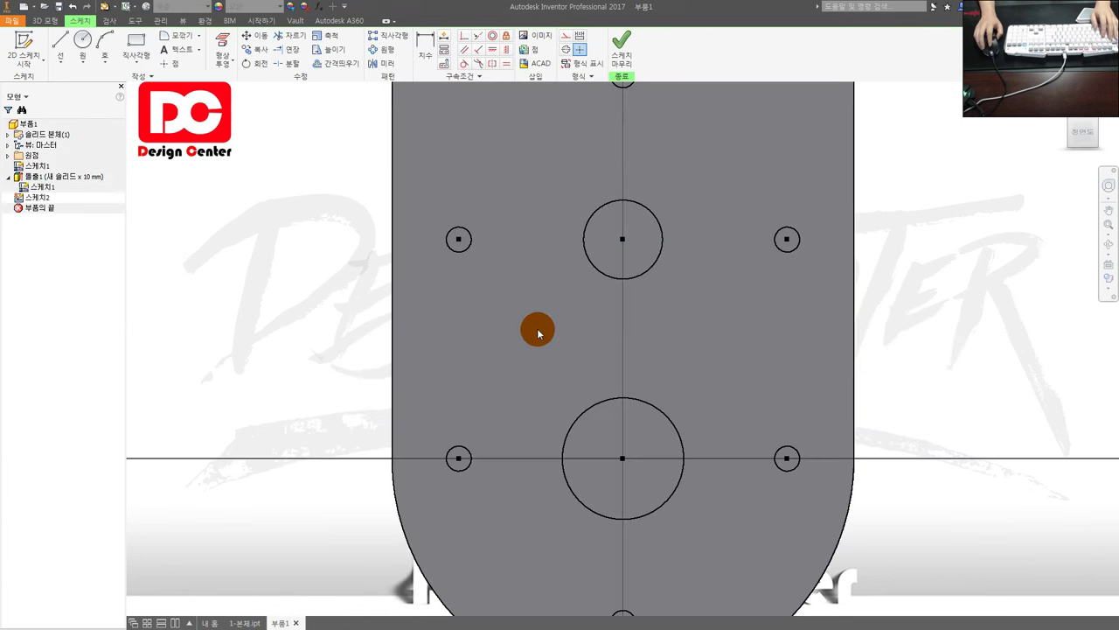
pyautogui.scroll(-3, 400, 338)
pyautogui.scroll(1, 423, 318)
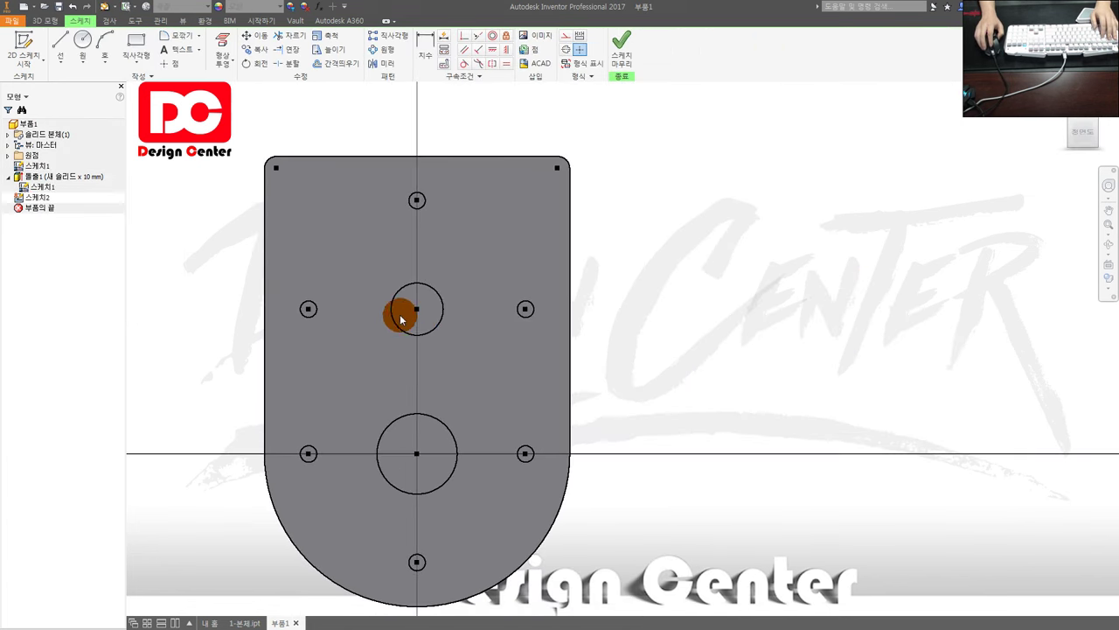
pyautogui.moveTo(399, 315); pyautogui.dragTo(411, 324, button='middle')
pyautogui.scroll(2, 429, 309)
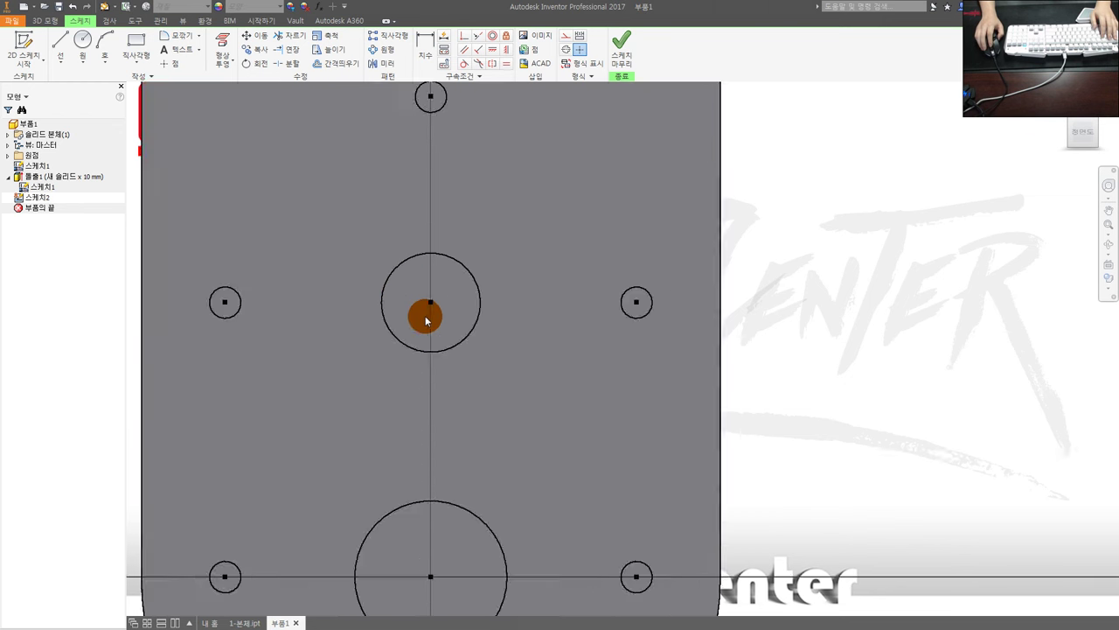
pyautogui.scroll(-1, 428, 309)
pyautogui.press('c')
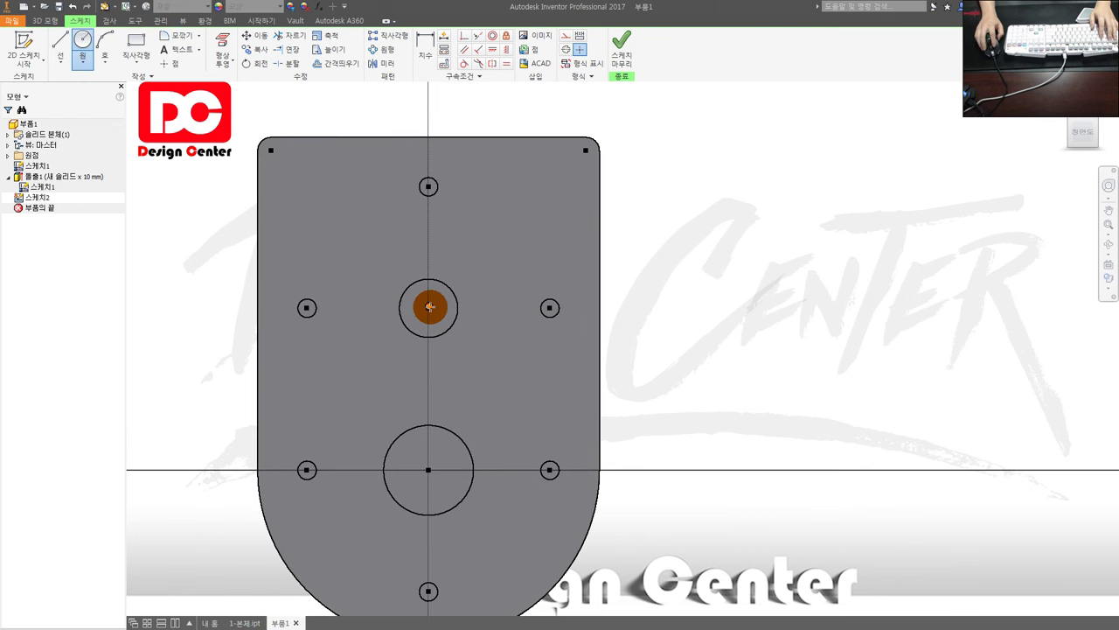
pyautogui.scroll(2, 429, 313)
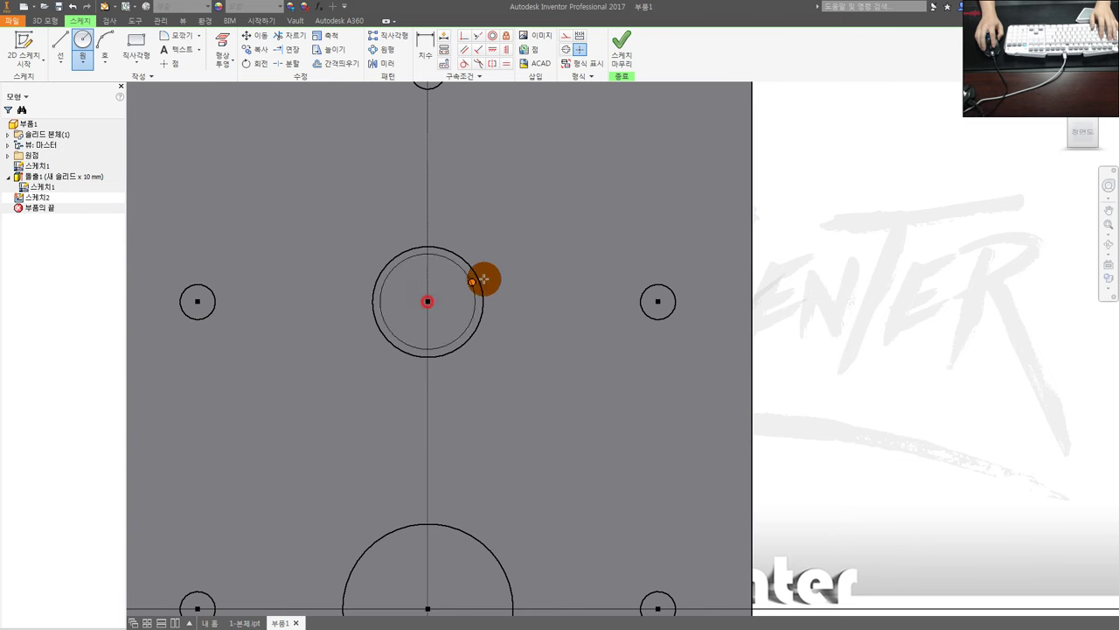
pyautogui.scroll(-2, 487, 280)
pyautogui.click(510, 246)
pyautogui.click(467, 495)
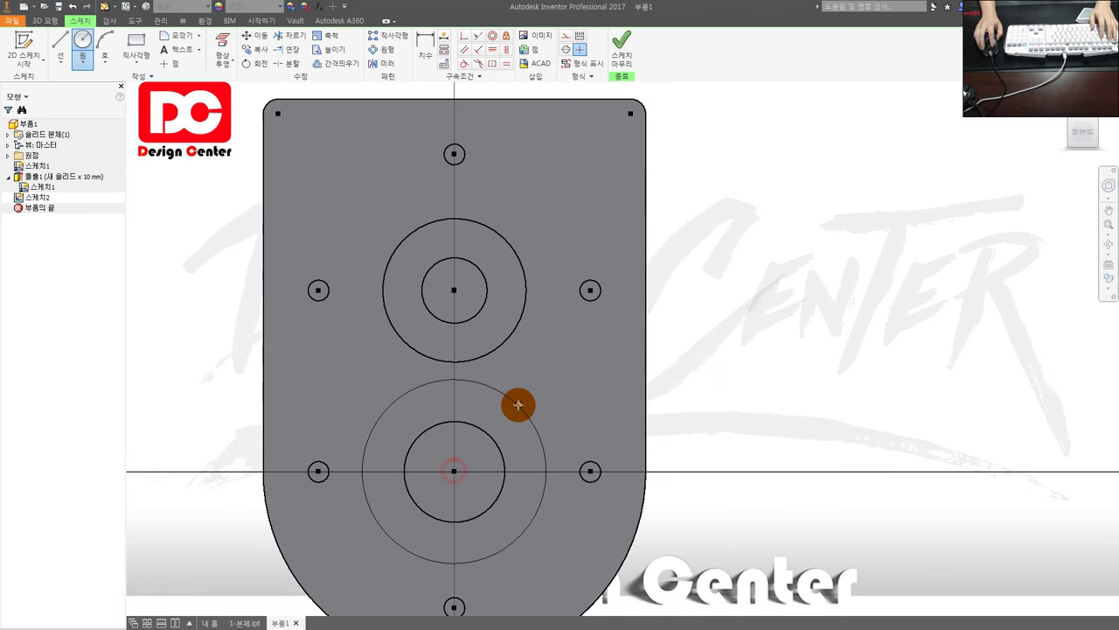
pyautogui.click(500, 405)
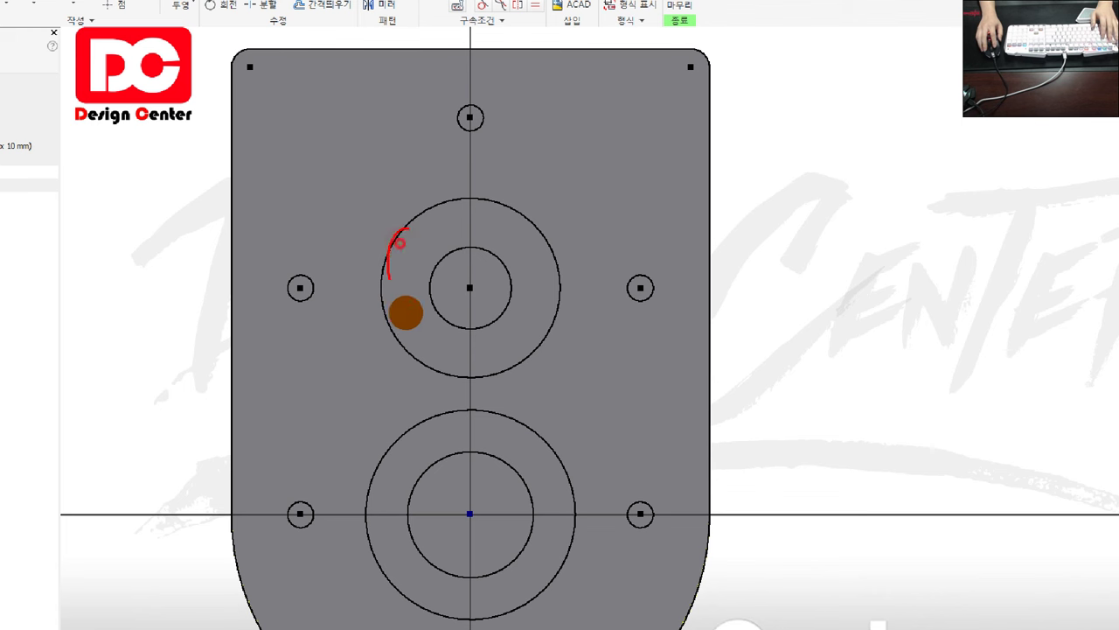
pyautogui.moveTo(402, 243)
pyautogui.mouseDown()
pyautogui.moveTo(411, 264)
pyautogui.moveTo(395, 599)
pyautogui.mouseUp()
pyautogui.moveTo(564, 301); pyautogui.dragTo(554, 572)
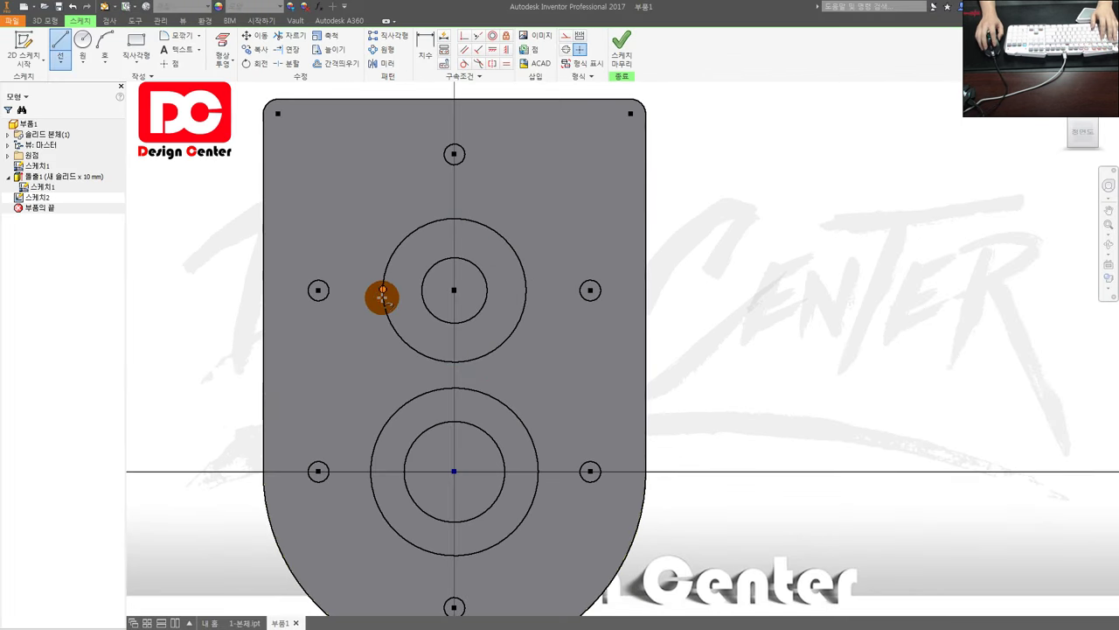
# Dimension the upper circle 28 mm and set the lower circle's diameter to d2.
pyautogui.press('d')
pyautogui.click(393, 253)
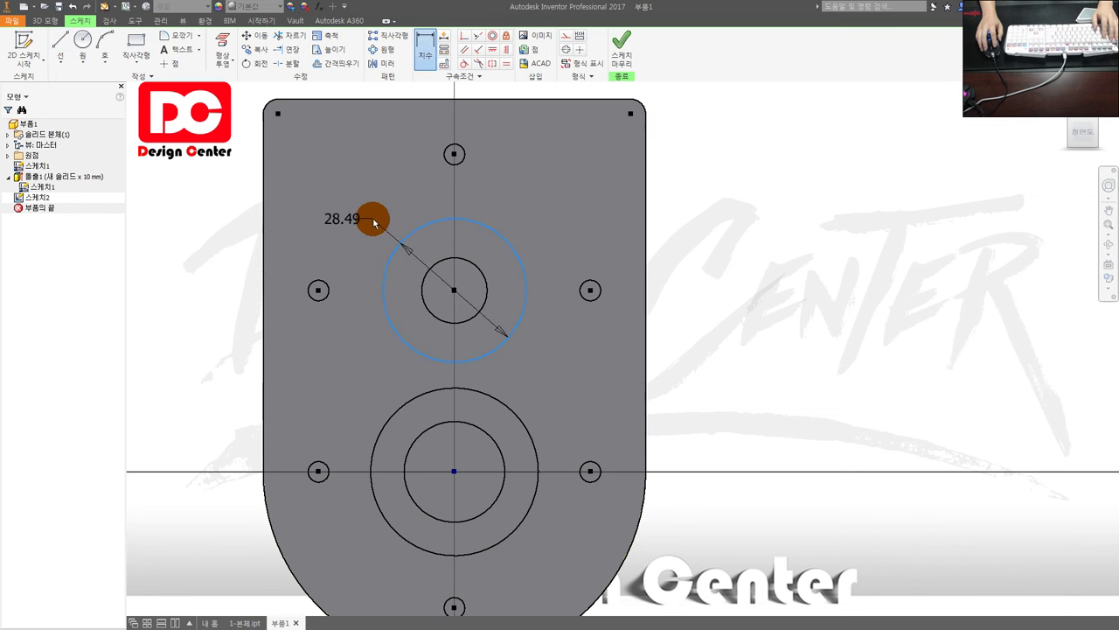
pyautogui.click(374, 222)
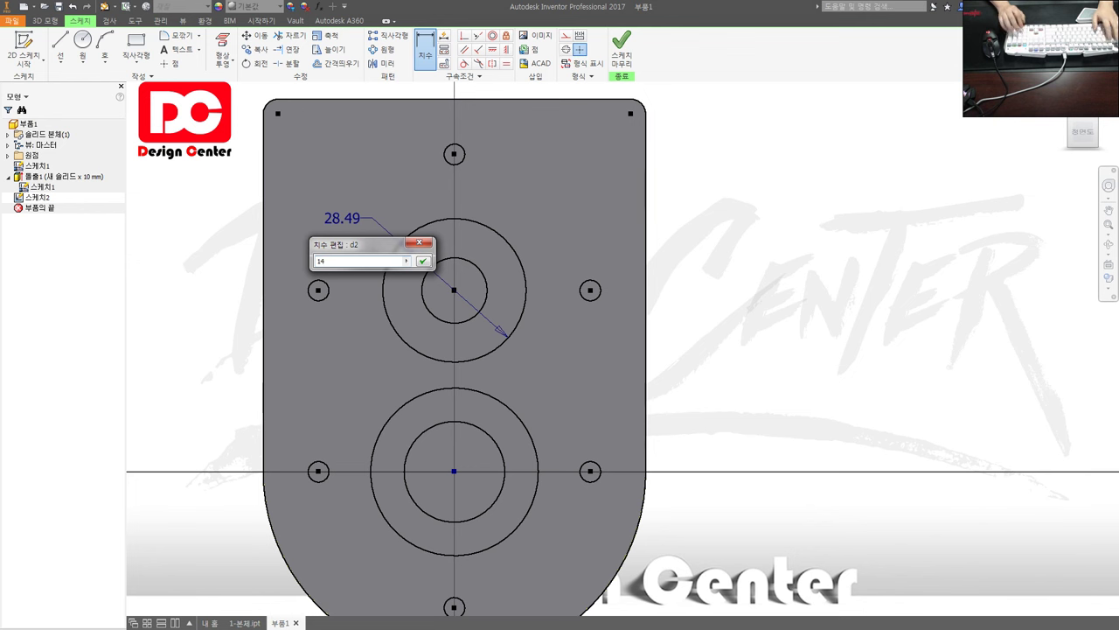
pyautogui.write('18')
pyautogui.press('Return')
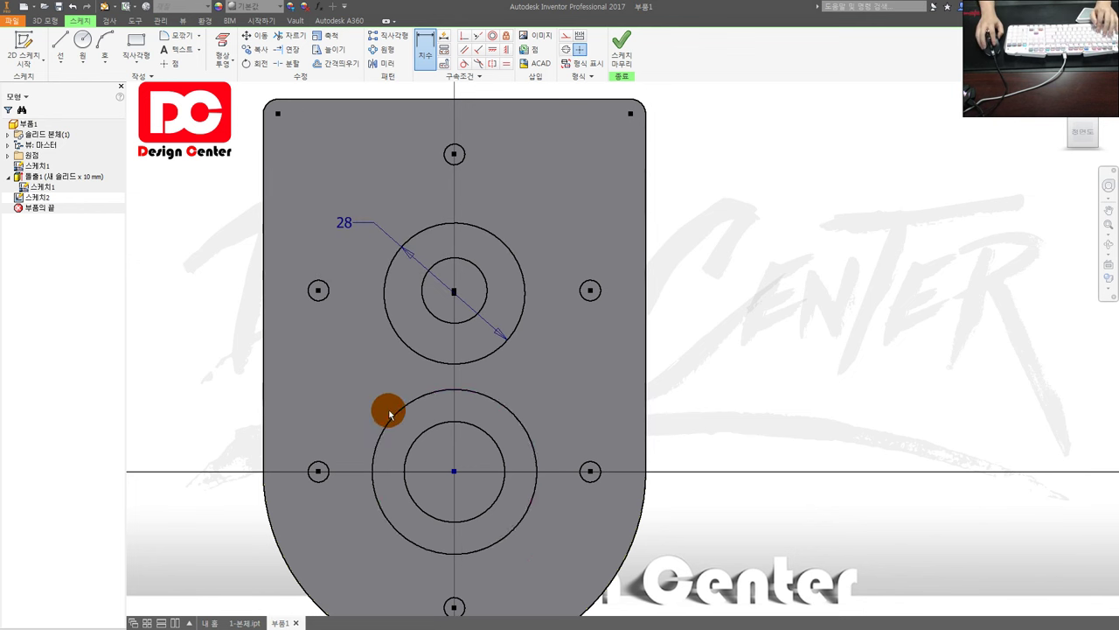
pyautogui.click(395, 416)
pyautogui.click(339, 382)
pyautogui.click(344, 222)
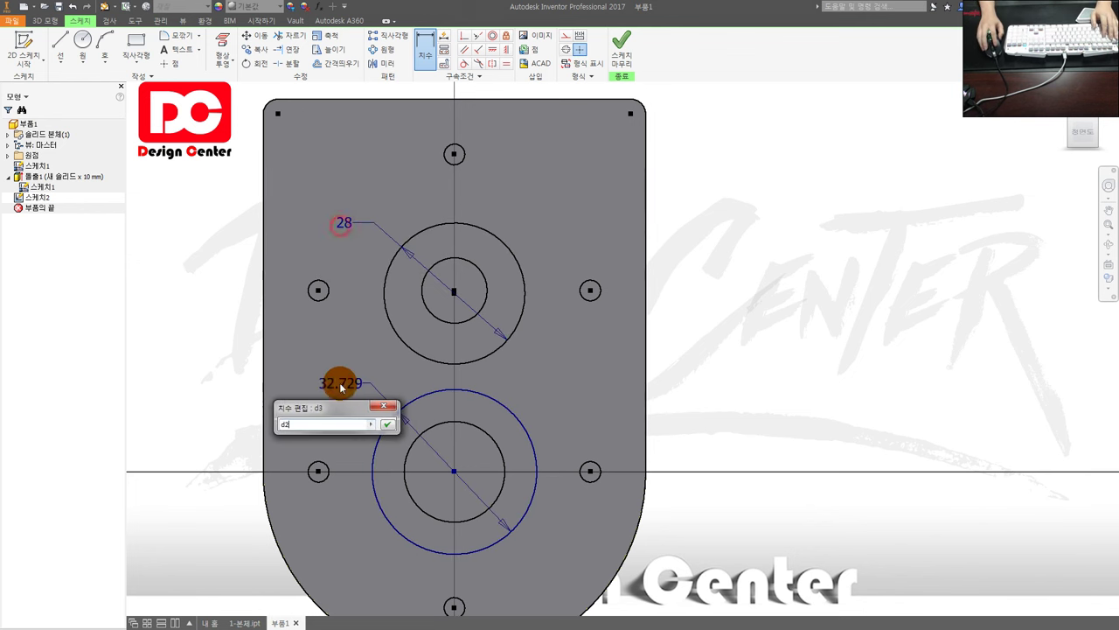
pyautogui.click(384, 427)
# Join the circles with side lines, redraw the lower inner circle, finish, and start extruding.
pyautogui.press('l')
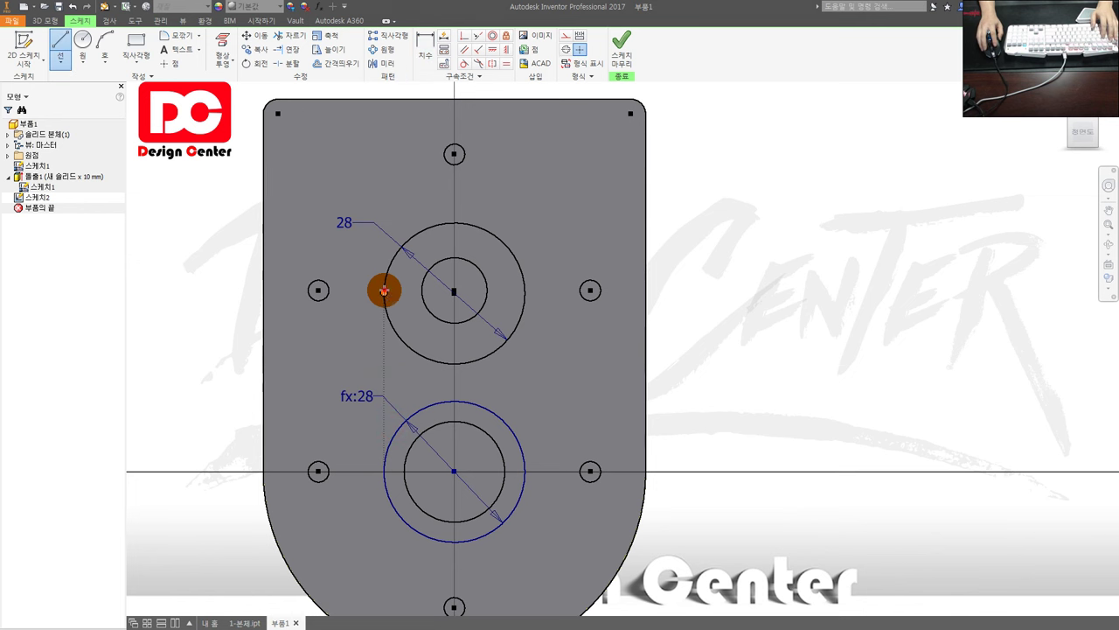
pyautogui.click(383, 285)
pyautogui.doubleClick(385, 481)
pyautogui.click(525, 290)
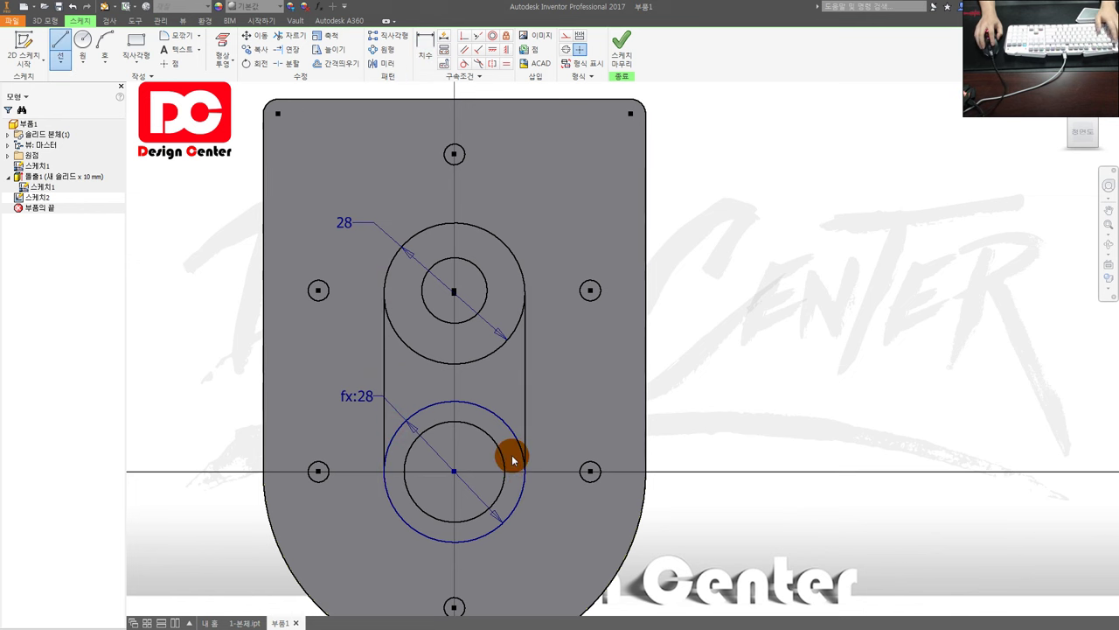
pyautogui.press('c')
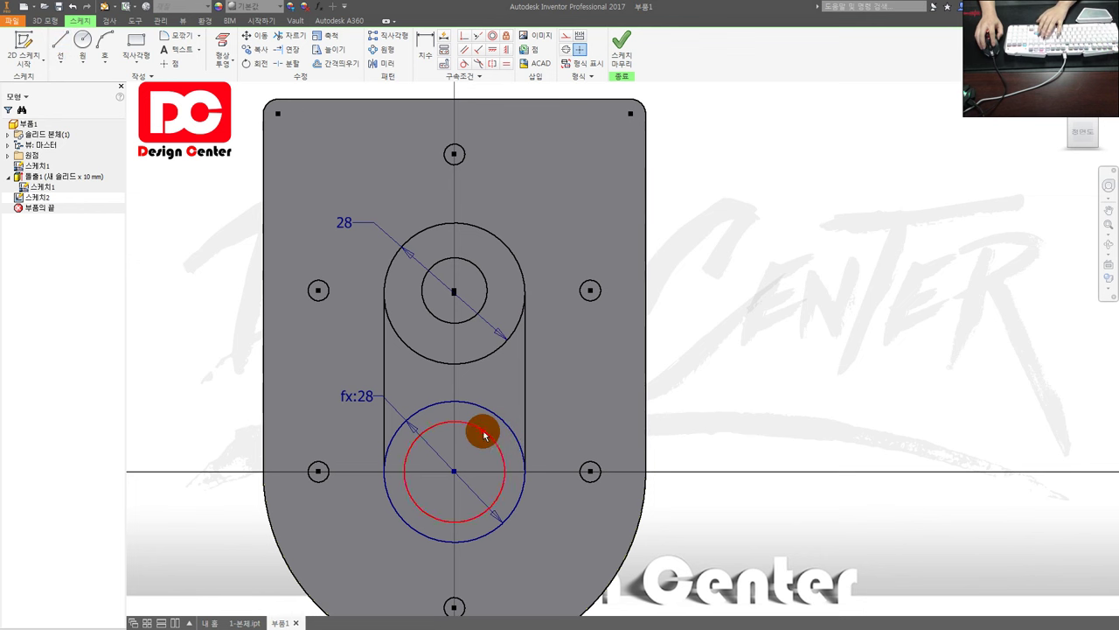
pyautogui.click(482, 432)
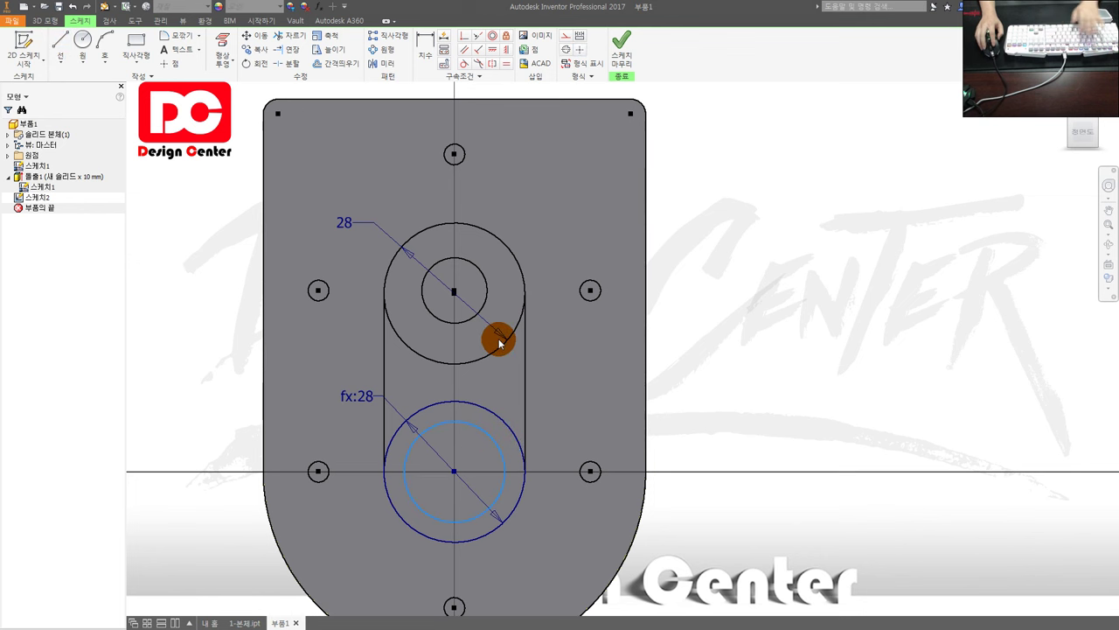
pyautogui.click(616, 60)
pyautogui.press('e')
pyautogui.click(607, 375)
# Extrude the slot profile 8 mm (Join) into a raised boss.
pyautogui.keyDown('ctrl'); pyautogui.click(620, 368); pyautogui.keyUp('ctrl')
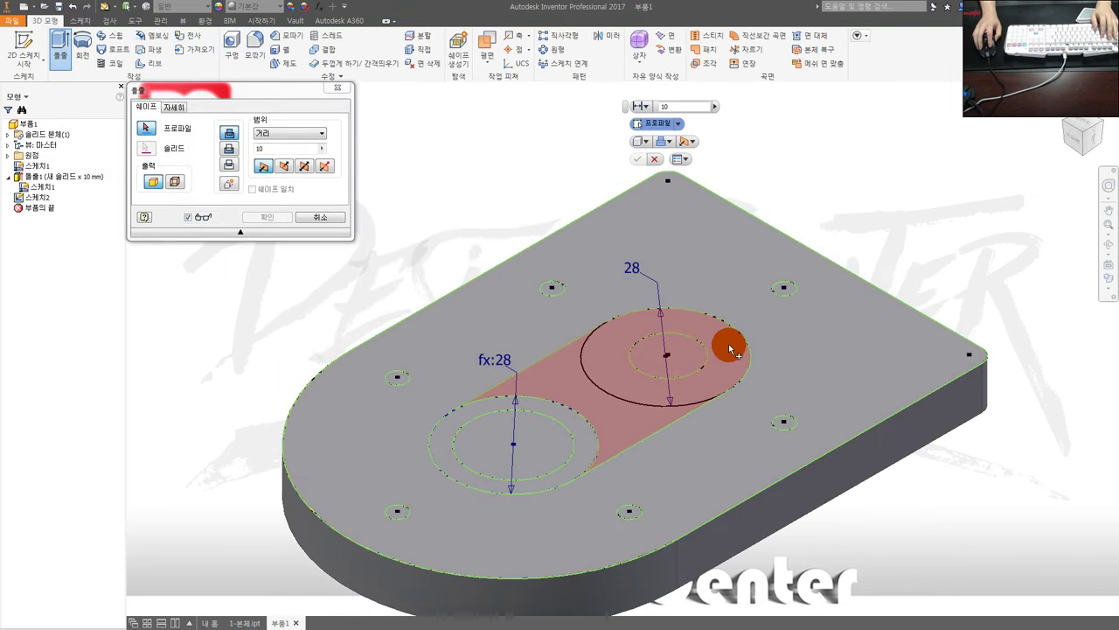
pyautogui.click(734, 350)
pyautogui.click(556, 410)
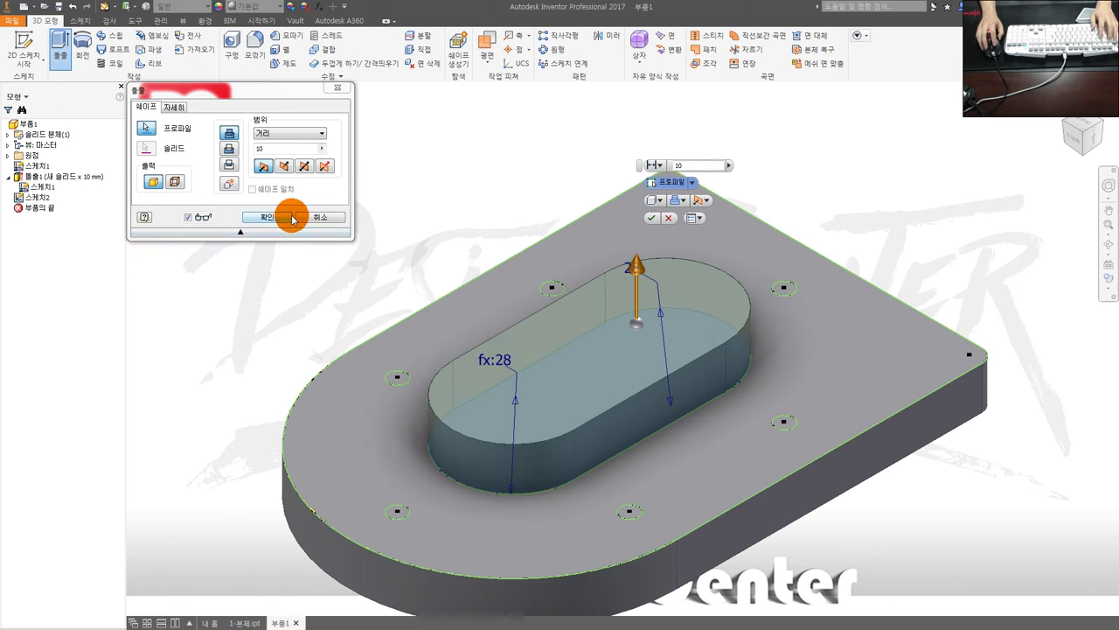
pyautogui.doubleClick(279, 149)
pyautogui.write('8')
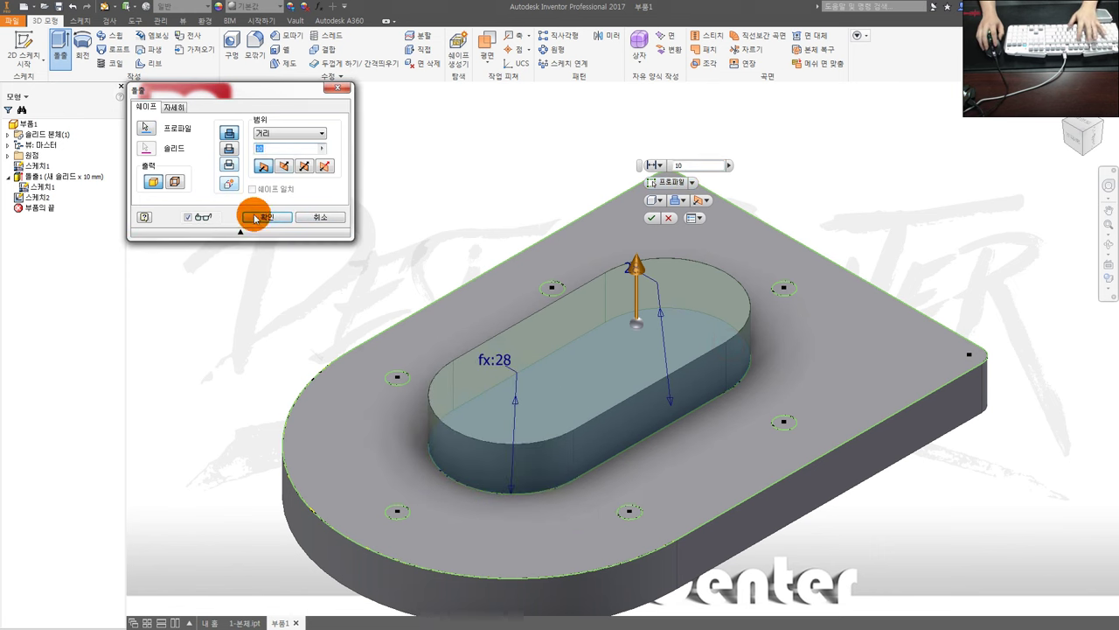
pyautogui.click(266, 221)
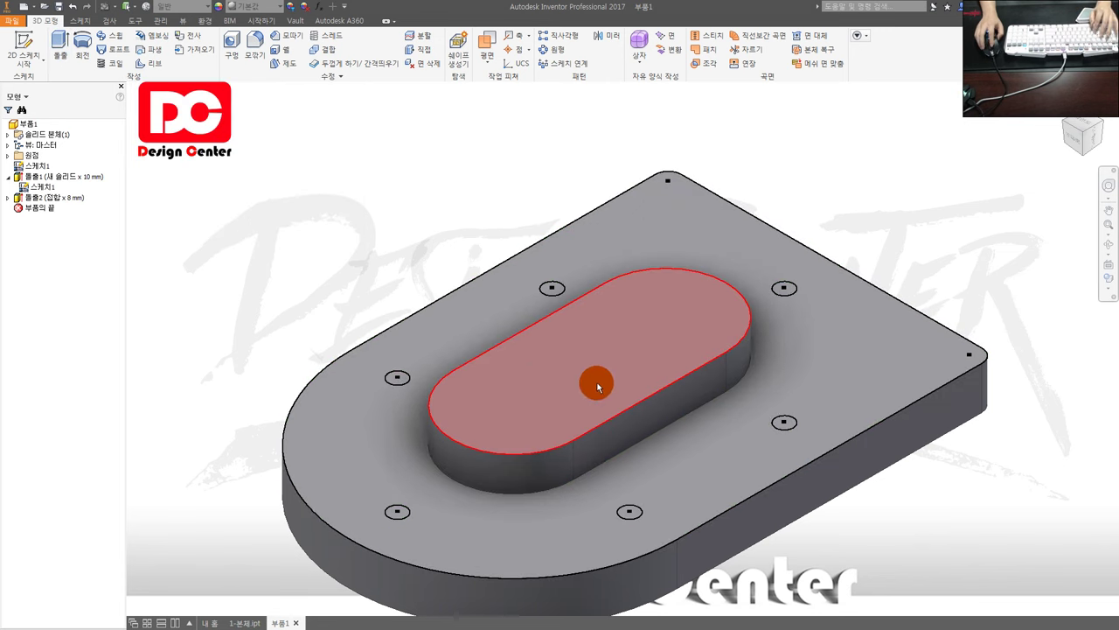
# Fillet the boss edges and plate's top outline at 3 mm, then sketch on the top face.
pyautogui.press('f')
pyautogui.click(622, 407)
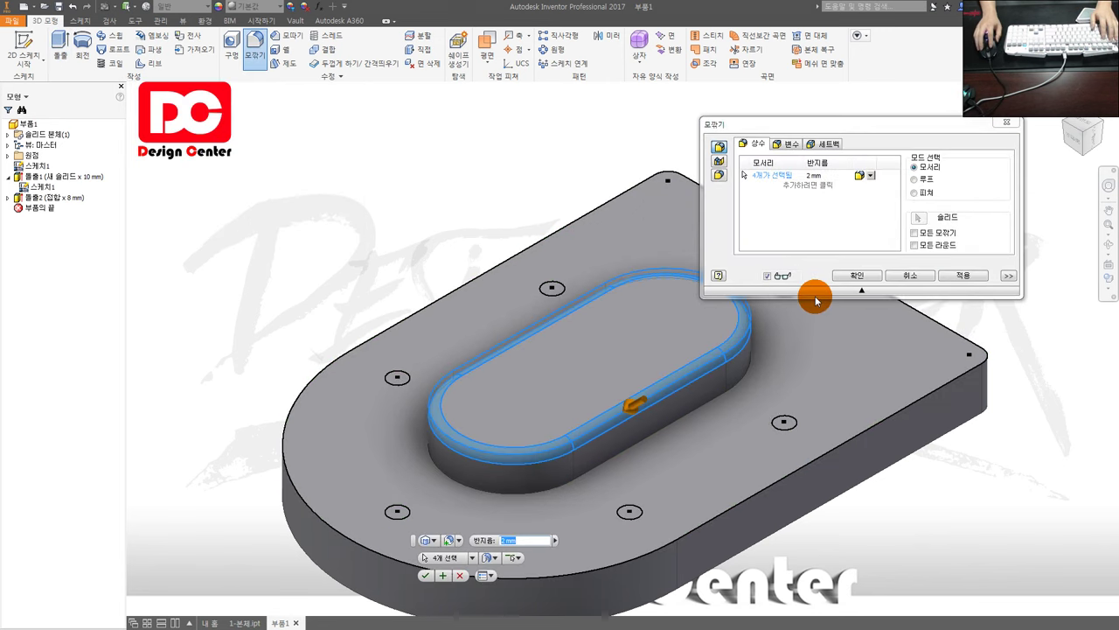
pyautogui.click(815, 180)
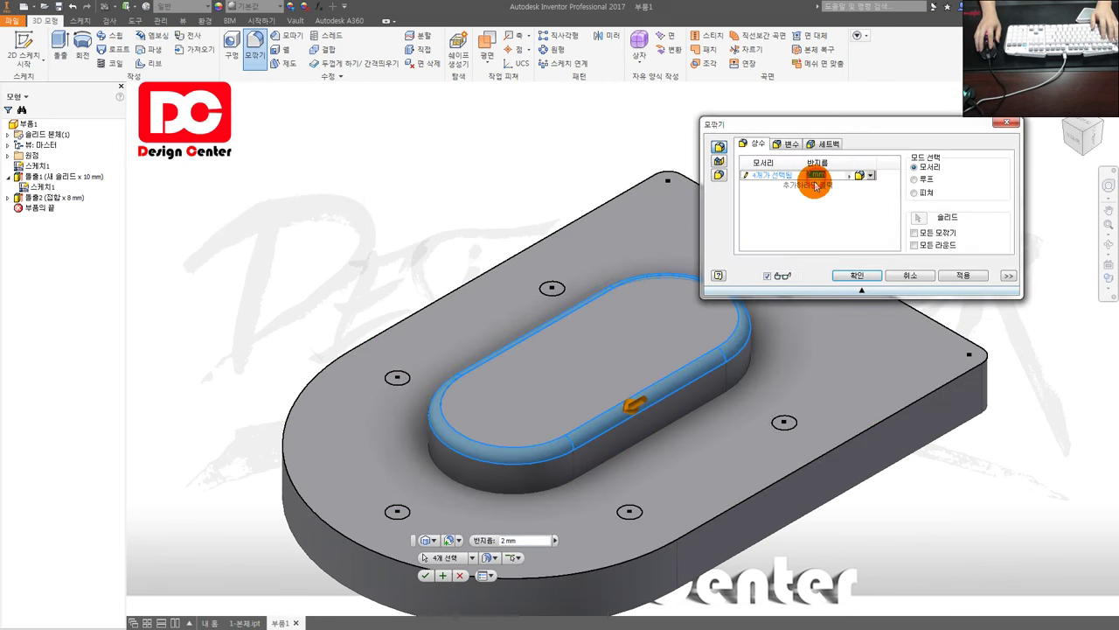
pyautogui.click(707, 407)
pyautogui.click(879, 425)
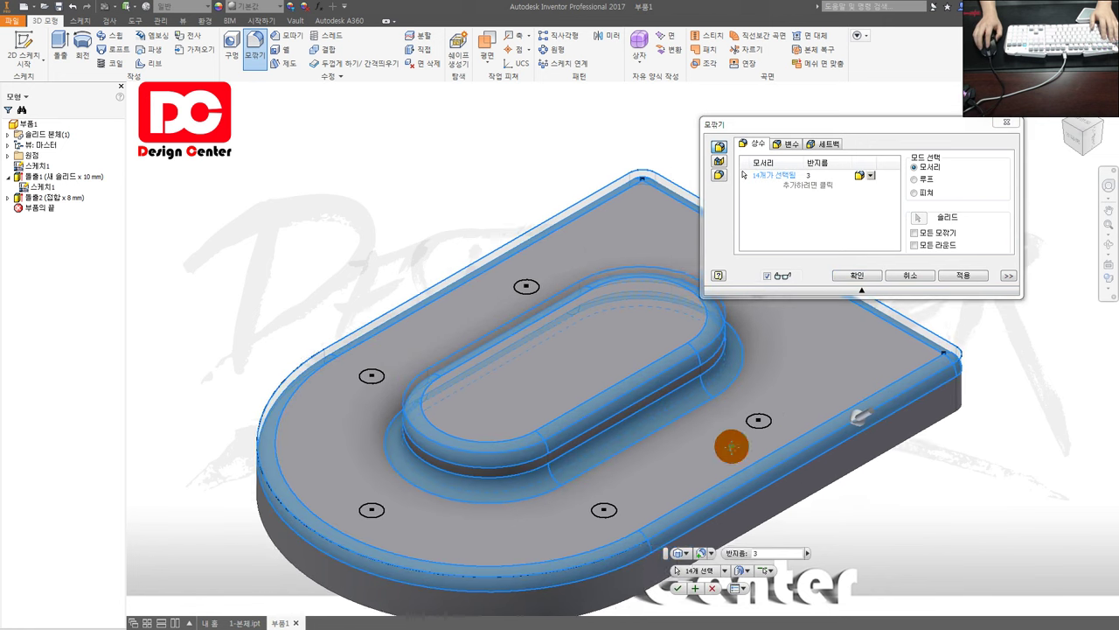
pyautogui.moveTo(857, 412); pyautogui.dragTo(684, 409, button='middle')
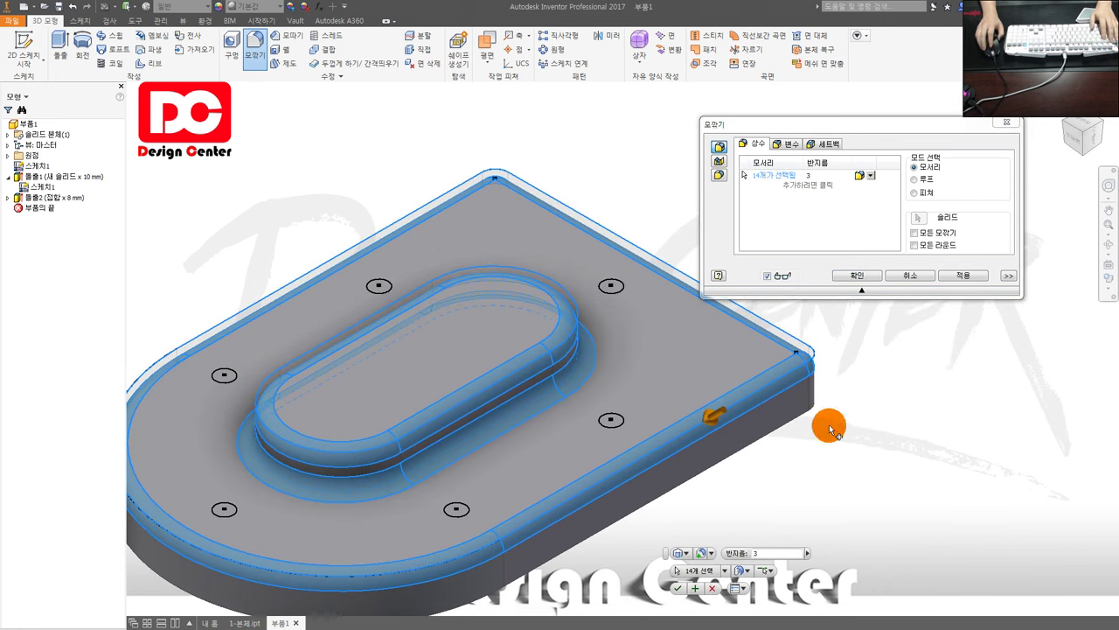
pyautogui.click(847, 278)
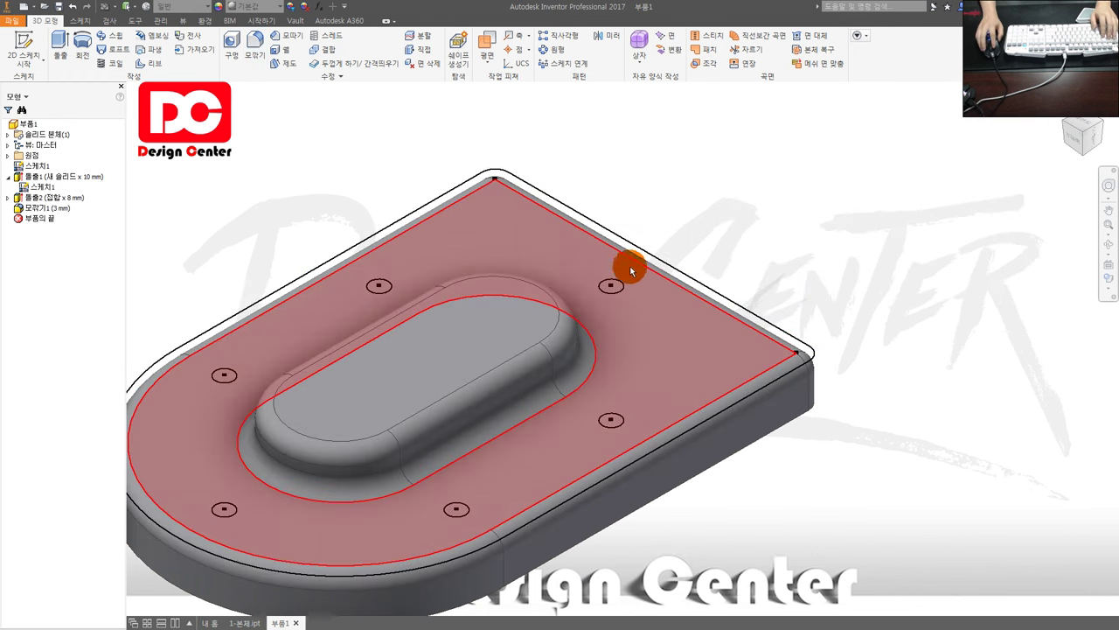
pyautogui.click(613, 340)
pyautogui.press('s')
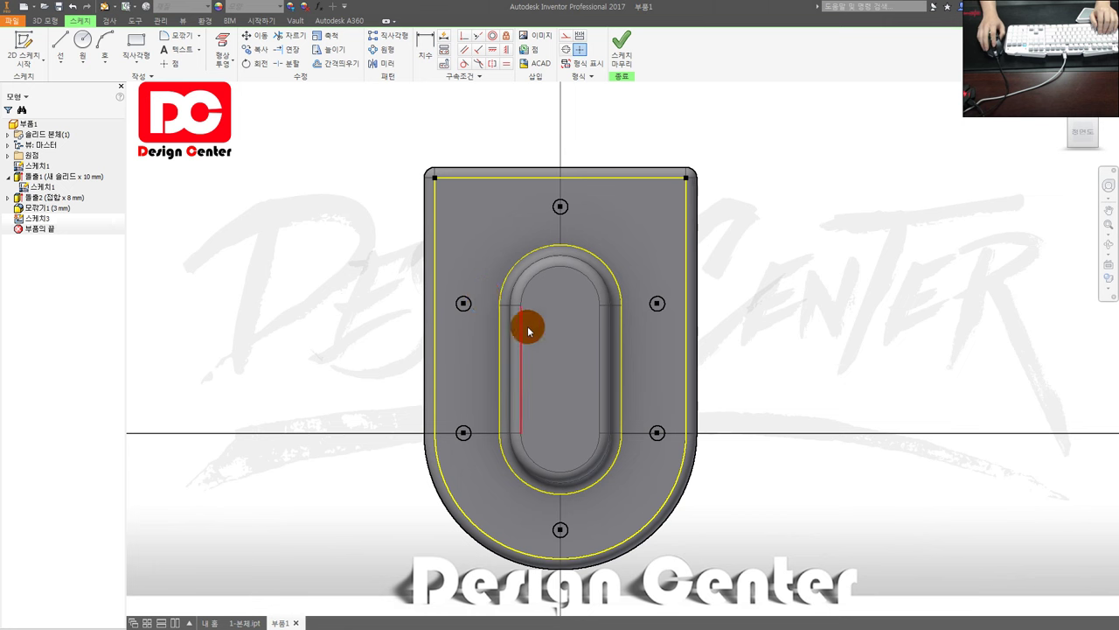
# Finish the hole-point sketch and pick the six bolt hole centres for a Hole feature.
pyautogui.moveTo(679, 312); pyautogui.dragTo(620, 317, button='right')
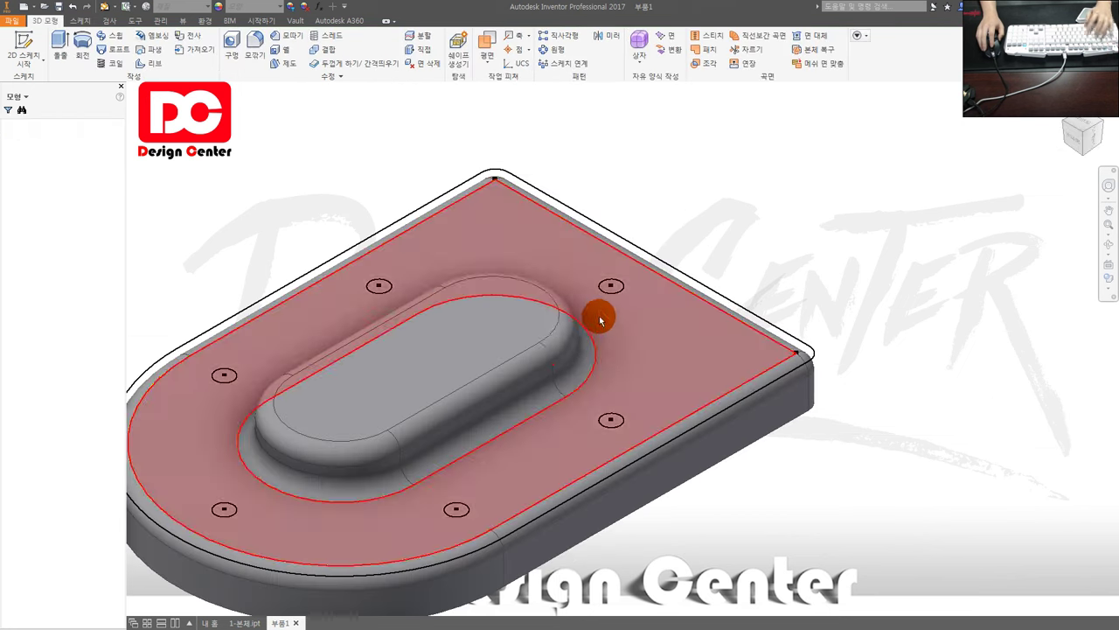
pyautogui.press('h')
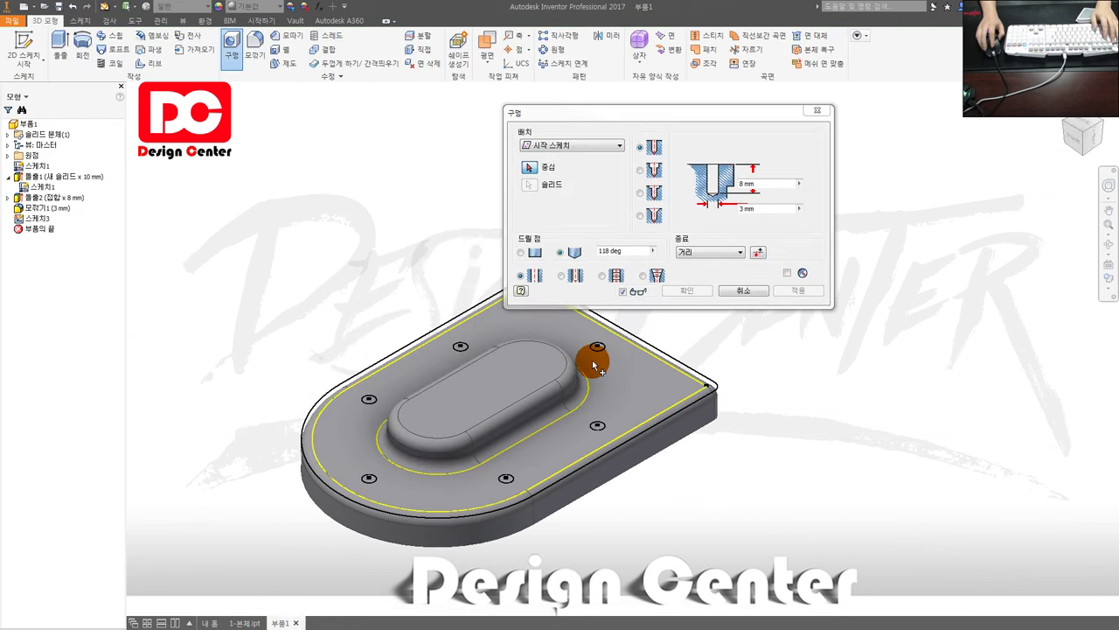
pyautogui.click(597, 347)
pyautogui.click(597, 425)
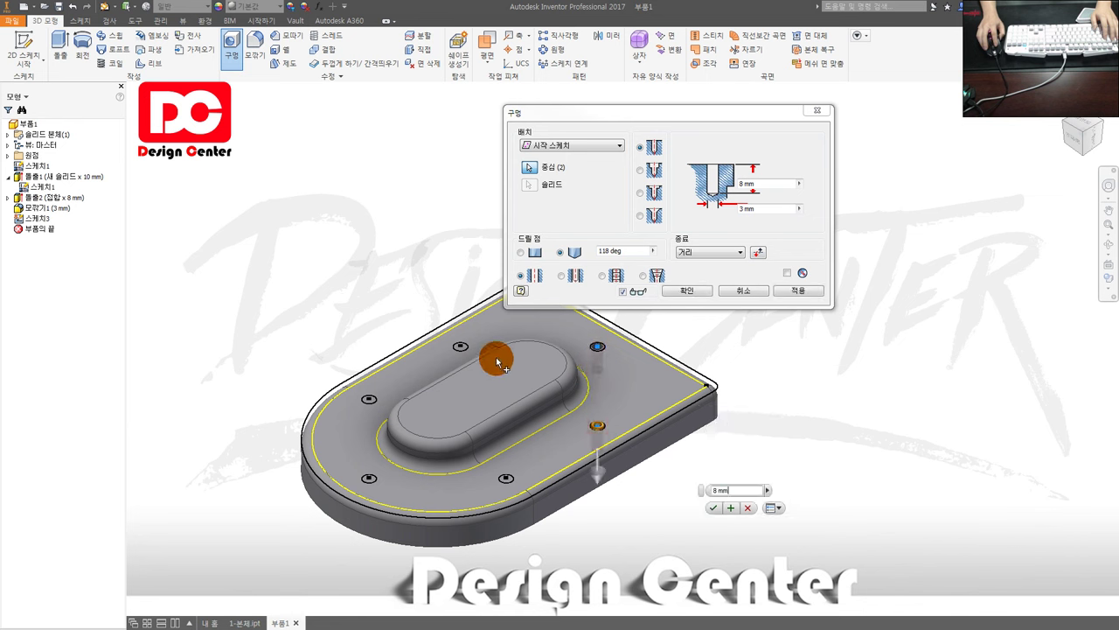
pyautogui.click(460, 347)
pyautogui.click(369, 399)
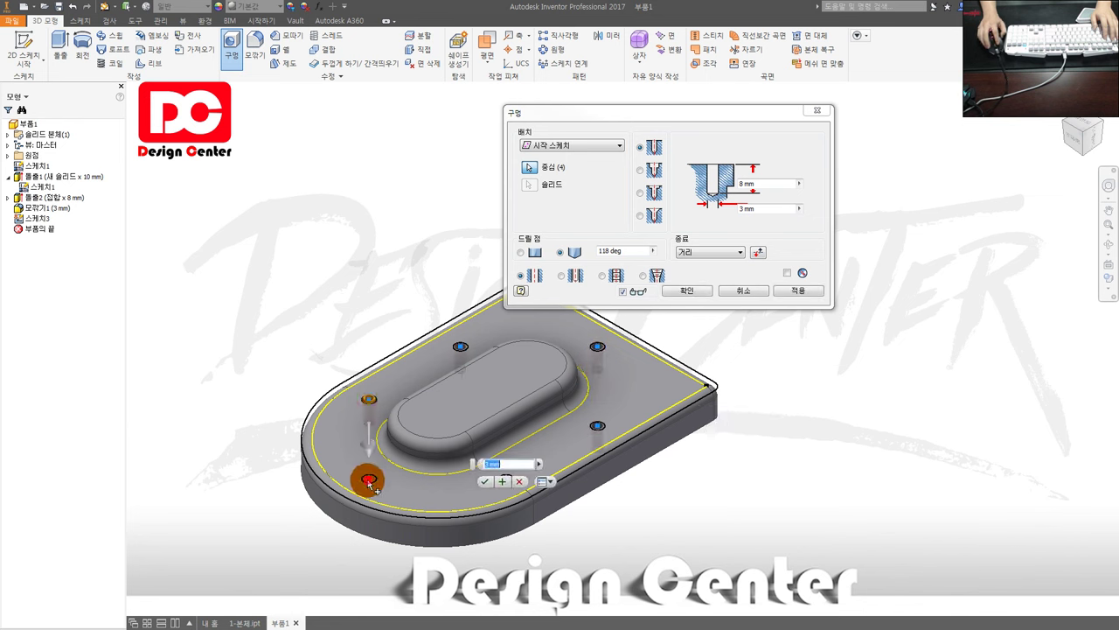
pyautogui.click(369, 478)
pyautogui.click(456, 473)
# Make the holes counterbored, Ø9.5 over 5.5 mm, untapped and Through All.
pyautogui.click(640, 169)
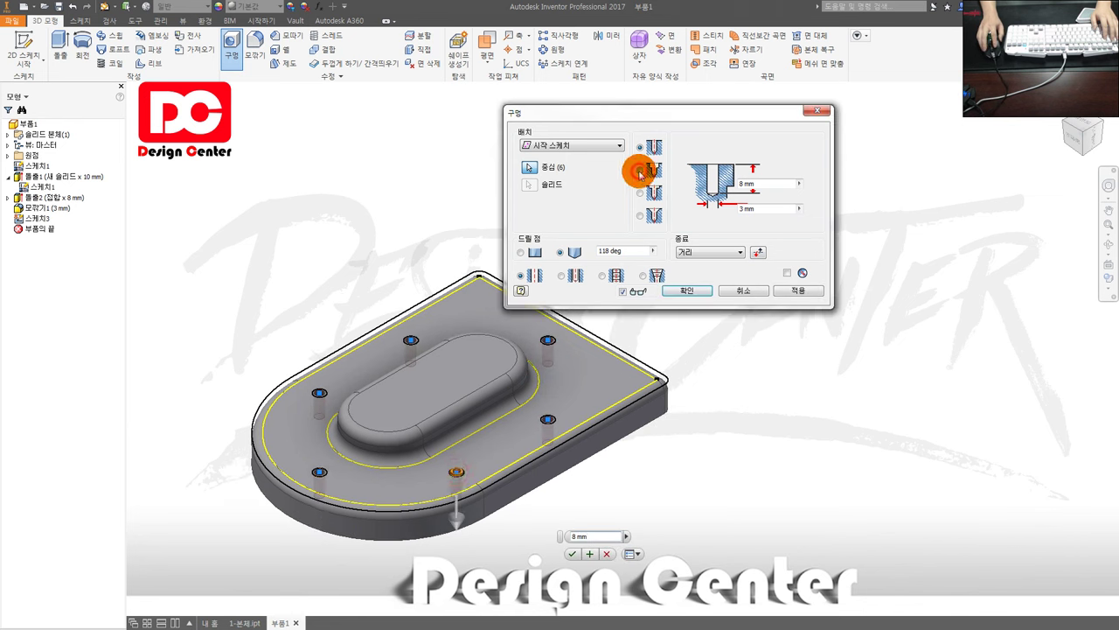
pyautogui.click(767, 141)
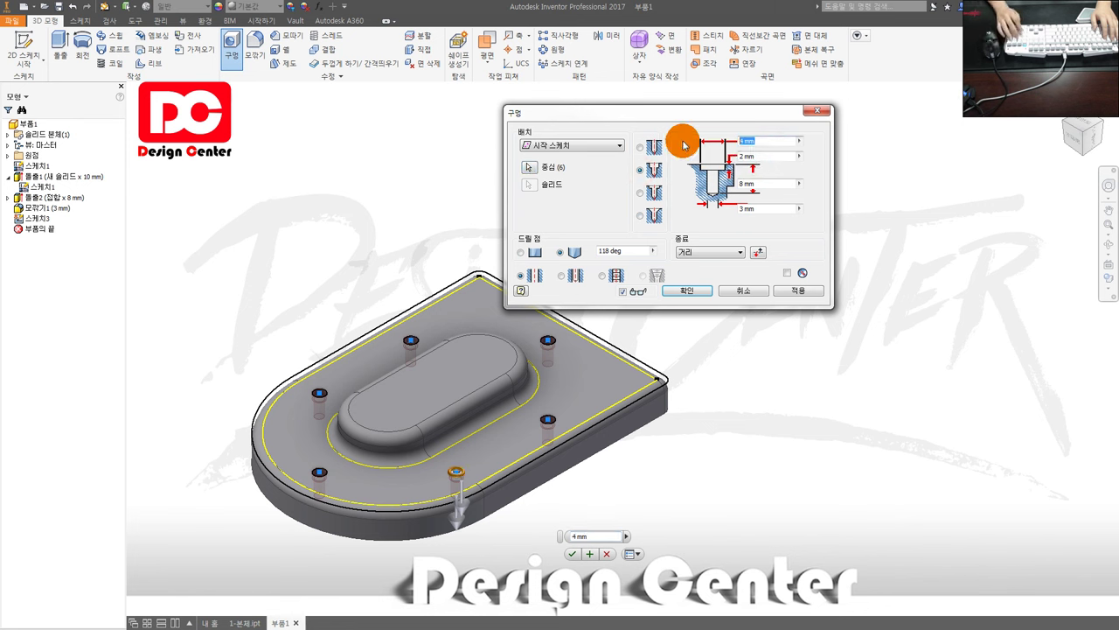
pyautogui.write('.5')
pyautogui.press('Tab')
pyautogui.press('Tab')
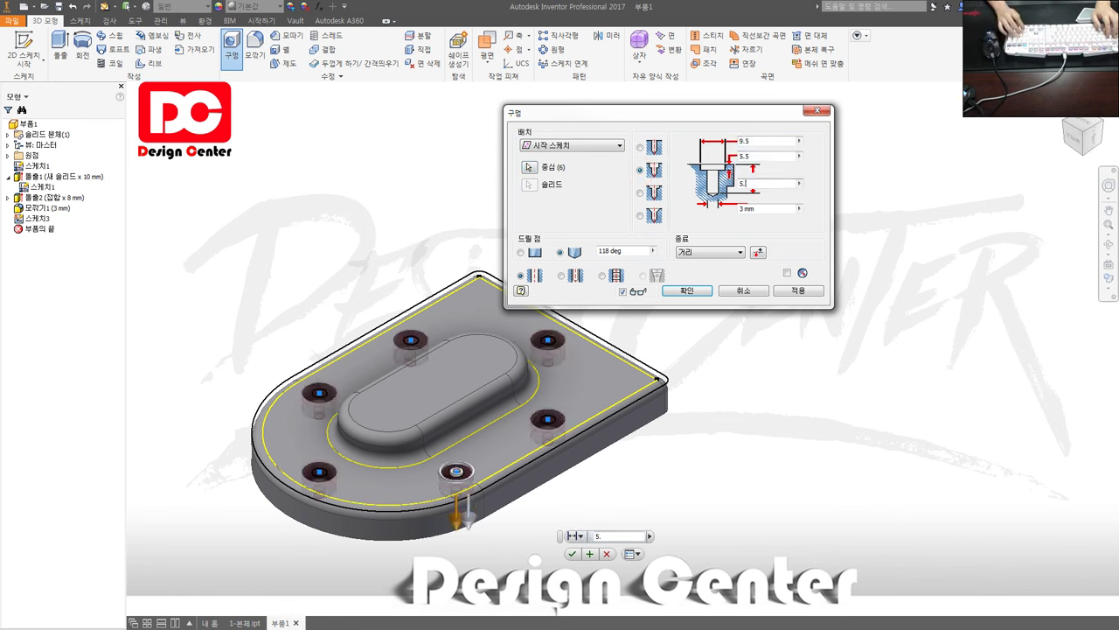
pyautogui.write('5.5')
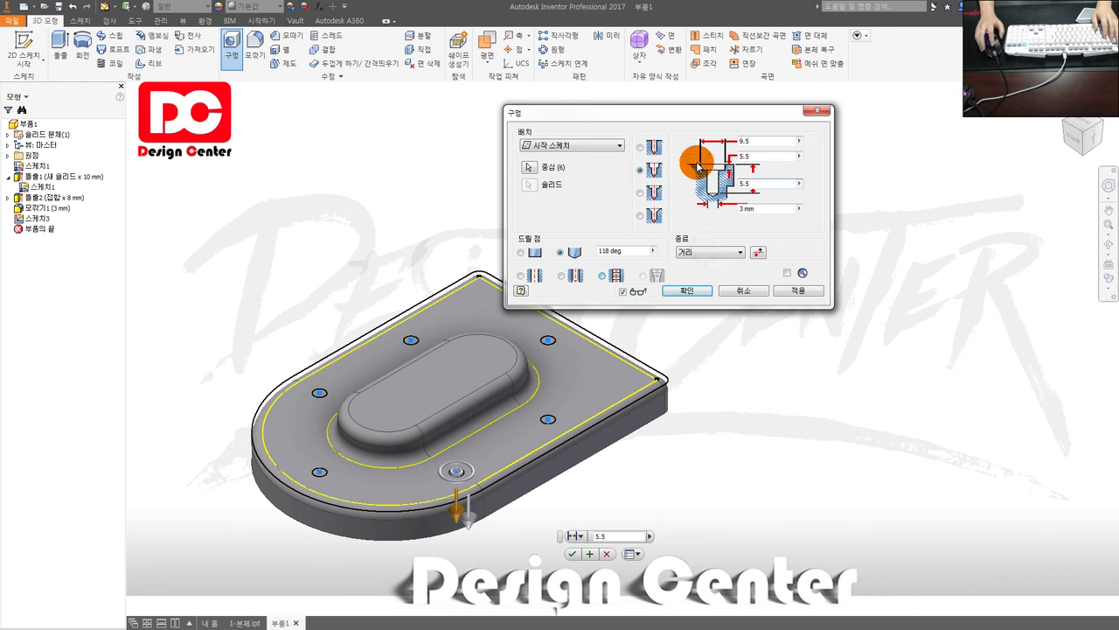
pyautogui.click(705, 252)
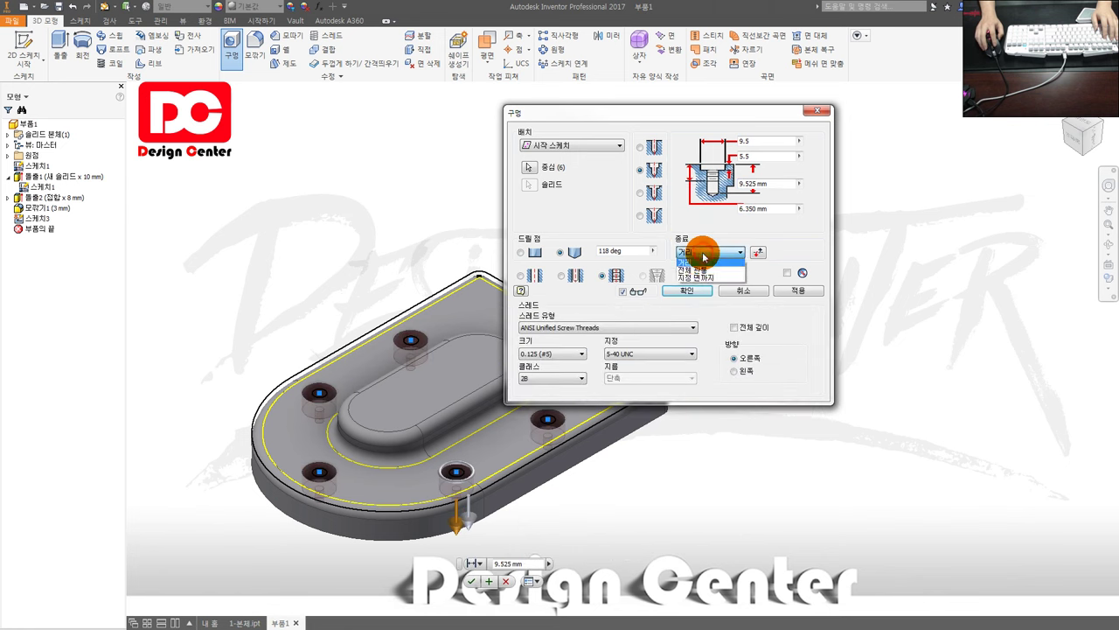
pyautogui.click(700, 270)
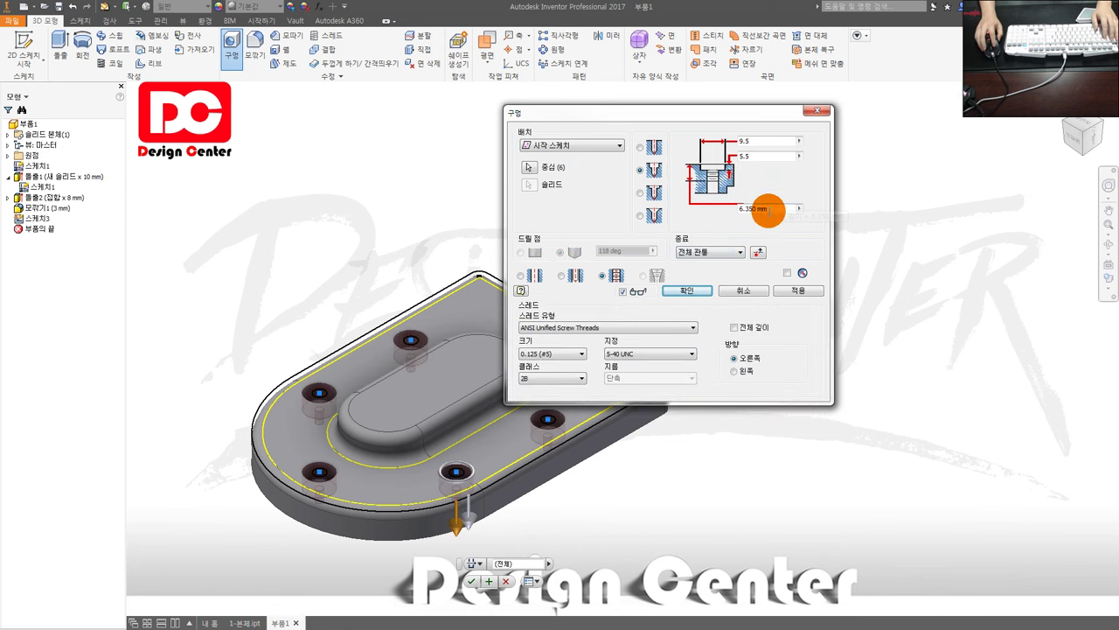
pyautogui.click(521, 277)
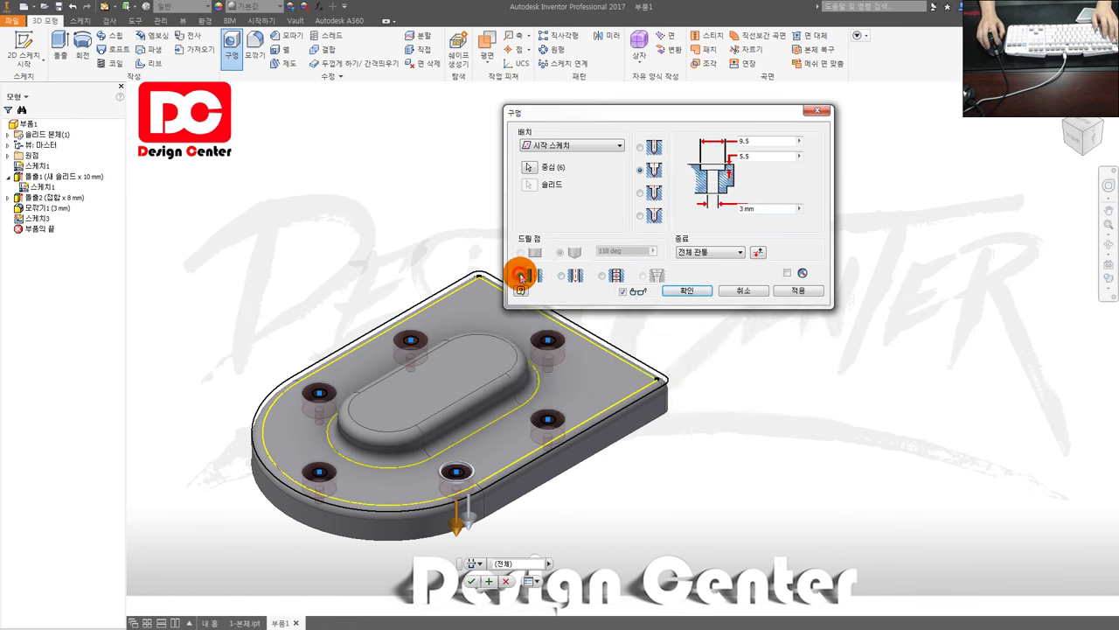
pyautogui.write('1')
# Set the counterbore depth to 5.4 mm and create the six counterbored holes.
pyautogui.click(759, 209)
pyautogui.write('1')
pyautogui.click(757, 141)
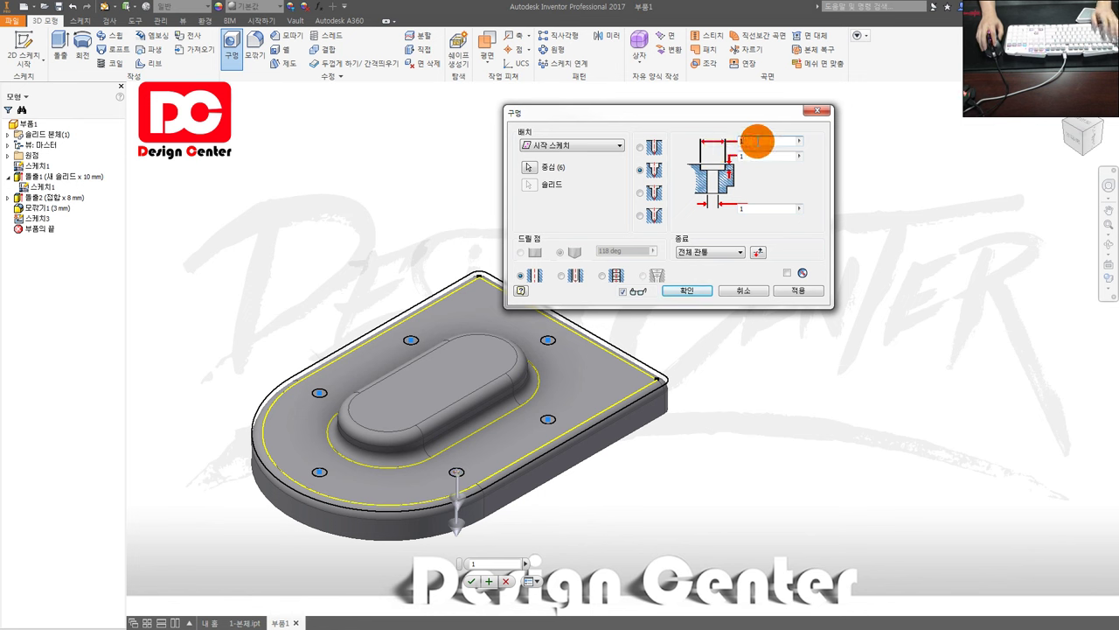
pyautogui.click(756, 141)
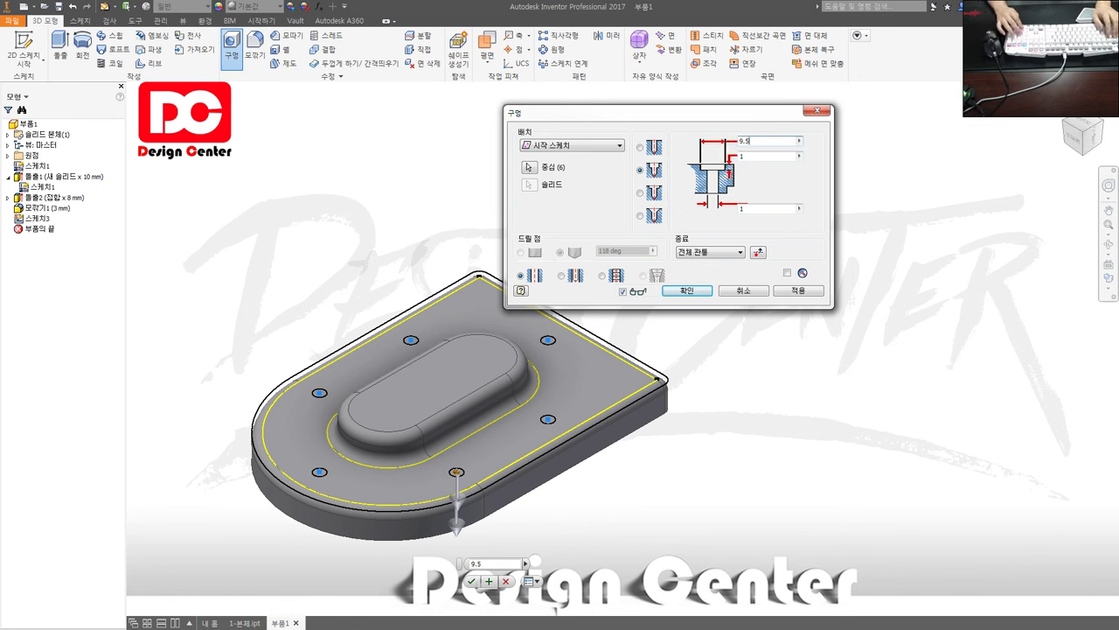
pyautogui.press('Tab')
pyautogui.write('4')
pyautogui.press('Tab')
pyautogui.write('5.')
pyautogui.click(725, 145)
pyautogui.click(574, 277)
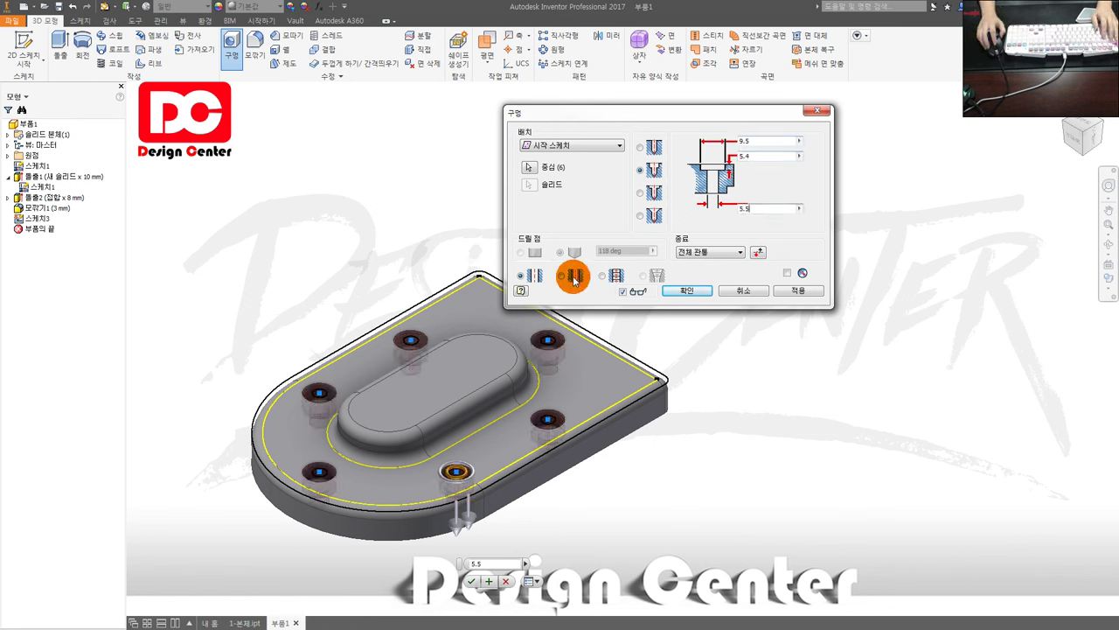
pyautogui.click(688, 289)
pyautogui.moveTo(530, 350)
pyautogui.keyDown('shift'); pyautogui.mouseDown(button='middle')
pyautogui.moveTo(523, 368)
pyautogui.moveTo(464, 325)
pyautogui.mouseUp(button='middle'); pyautogui.keyUp('shift')
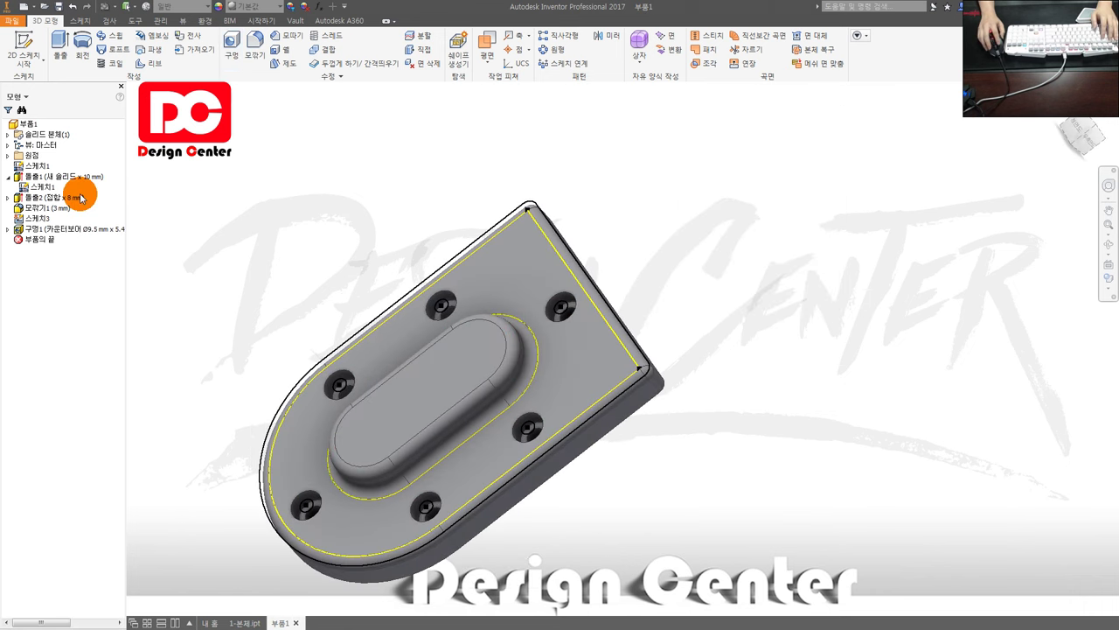
# Hide the plate's base sketch and the hole-point sketch.
pyautogui.click(37, 166)
pyautogui.rightClick(41, 171)
pyautogui.click(70, 288)
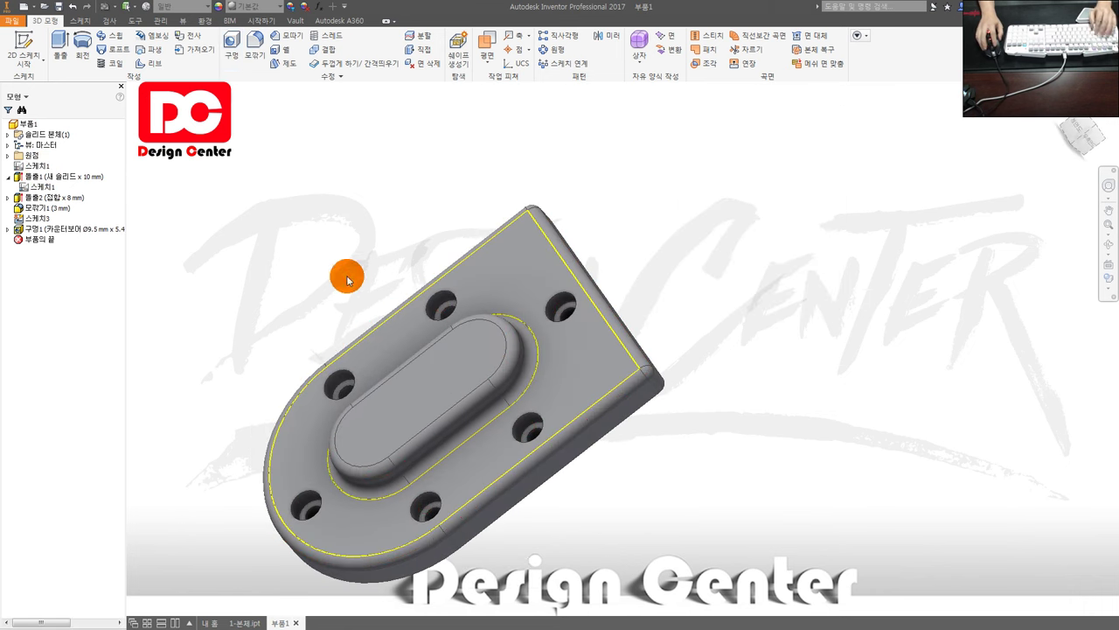
pyautogui.click(37, 218)
pyautogui.rightClick(46, 219)
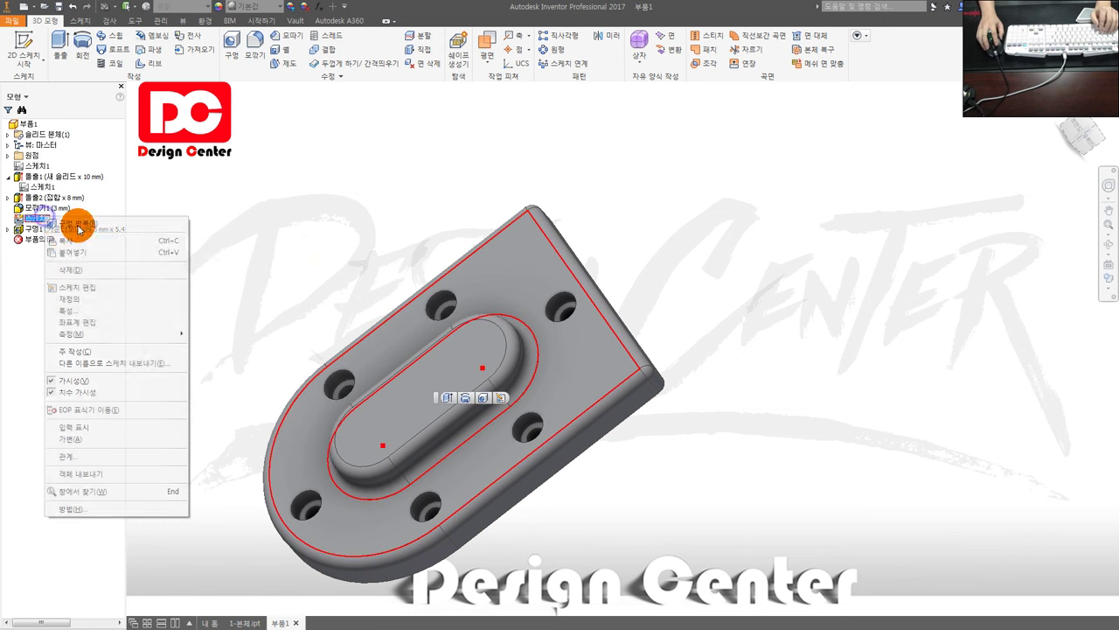
pyautogui.click(32, 218)
pyautogui.rightClick(34, 220)
pyautogui.click(34, 218)
pyautogui.rightClick(33, 219)
pyautogui.click(325, 264)
# Start a new sketch on the plate's flat back face and project the slot arcs, sides and plate outline.
pyautogui.moveTo(325, 264)
pyautogui.keyDown('shift'); pyautogui.mouseDown(button='middle')
pyautogui.moveTo(280, 280)
pyautogui.moveTo(292, 268)
pyautogui.moveTo(332, 287)
pyautogui.moveTo(275, 288)
pyautogui.mouseUp(button='middle'); pyautogui.keyUp('shift')
pyautogui.click(460, 368)
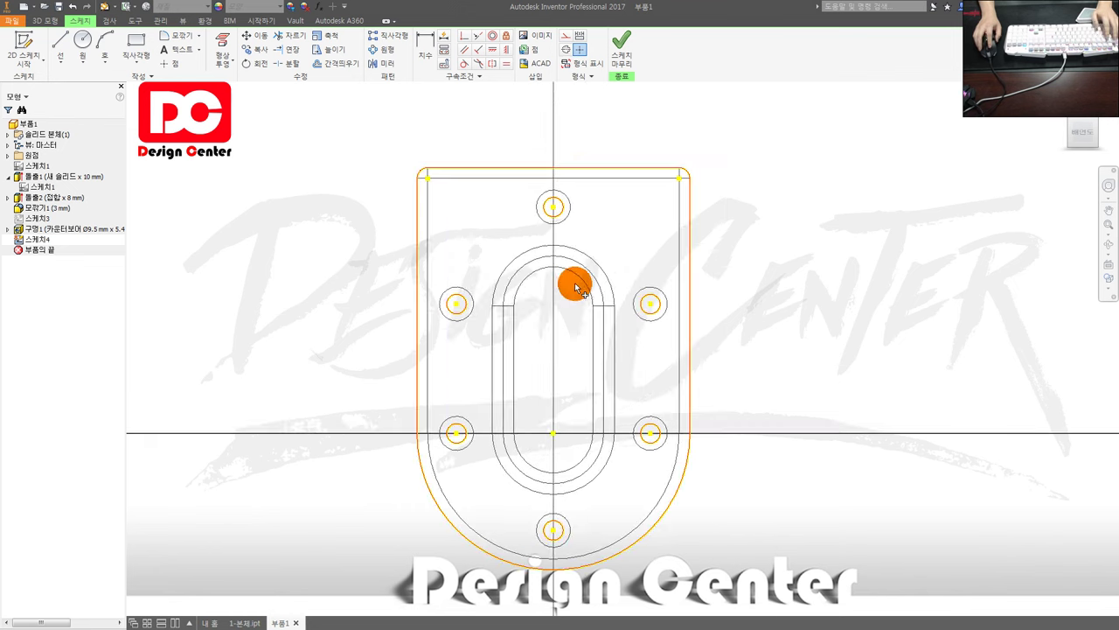
pyautogui.press('p')
pyautogui.click(573, 274)
pyautogui.click(572, 464)
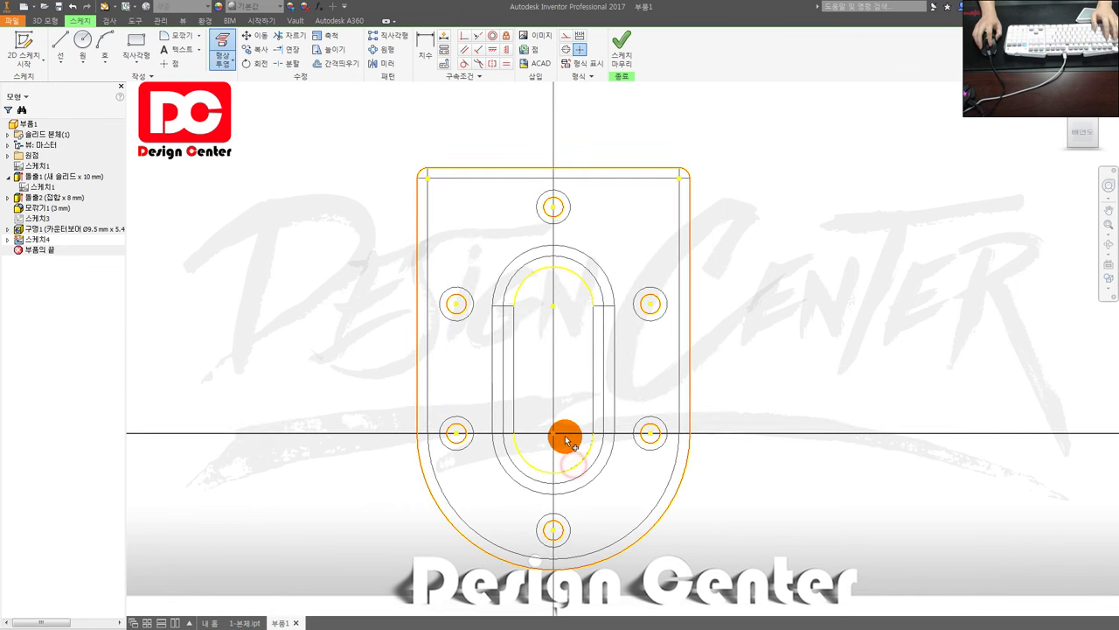
pyautogui.click(556, 425)
pyautogui.scroll(1, 561, 358)
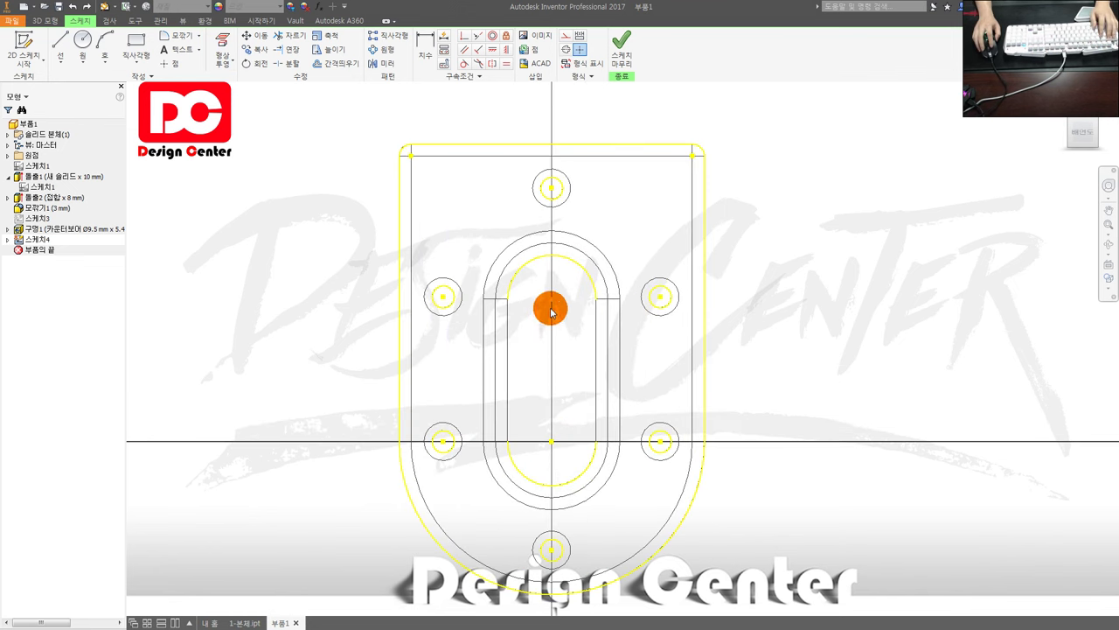
# Draw circles at the slot's top and bottom ends, dimensioning the lower one 20.
pyautogui.press('c')
pyautogui.click(551, 299)
pyautogui.click(568, 271)
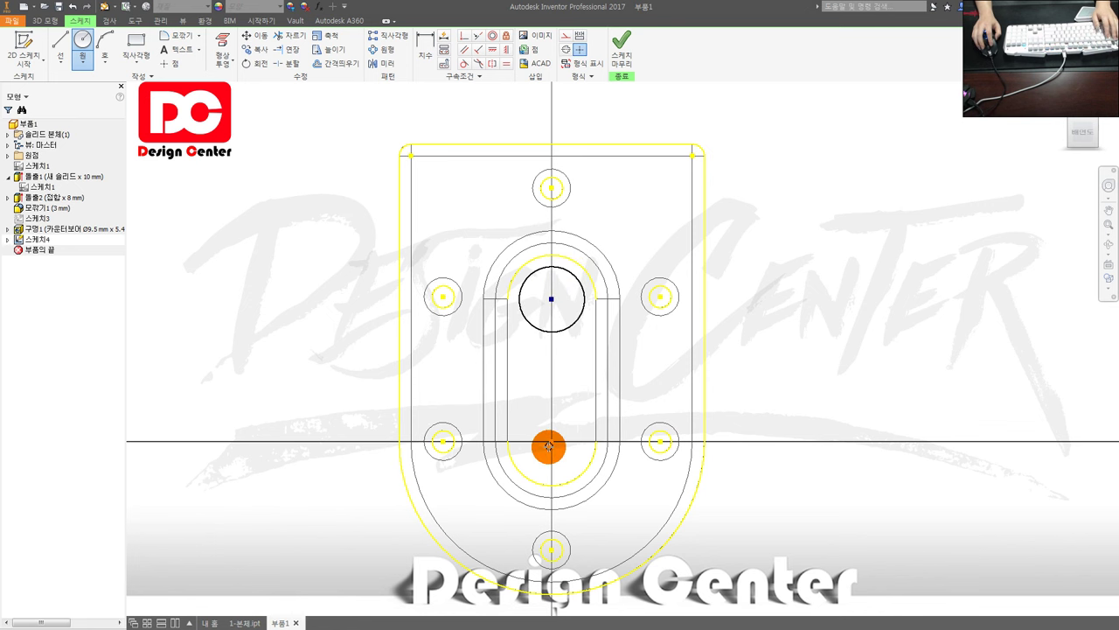
pyautogui.click(552, 442)
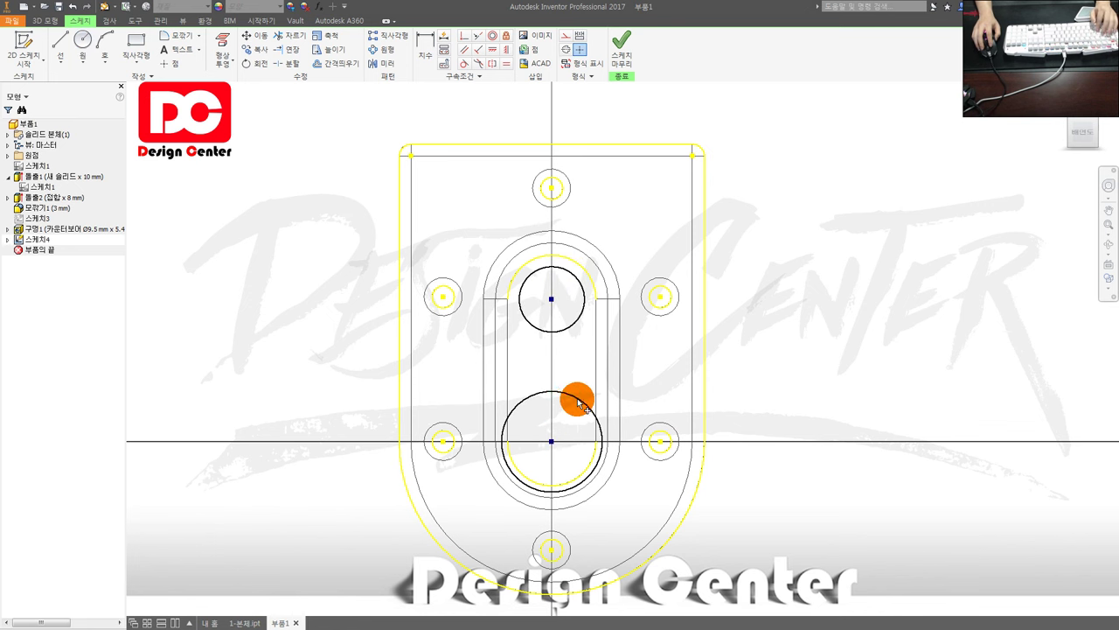
pyautogui.click(637, 395)
pyautogui.press('d')
pyautogui.click(660, 392)
pyautogui.write('20')
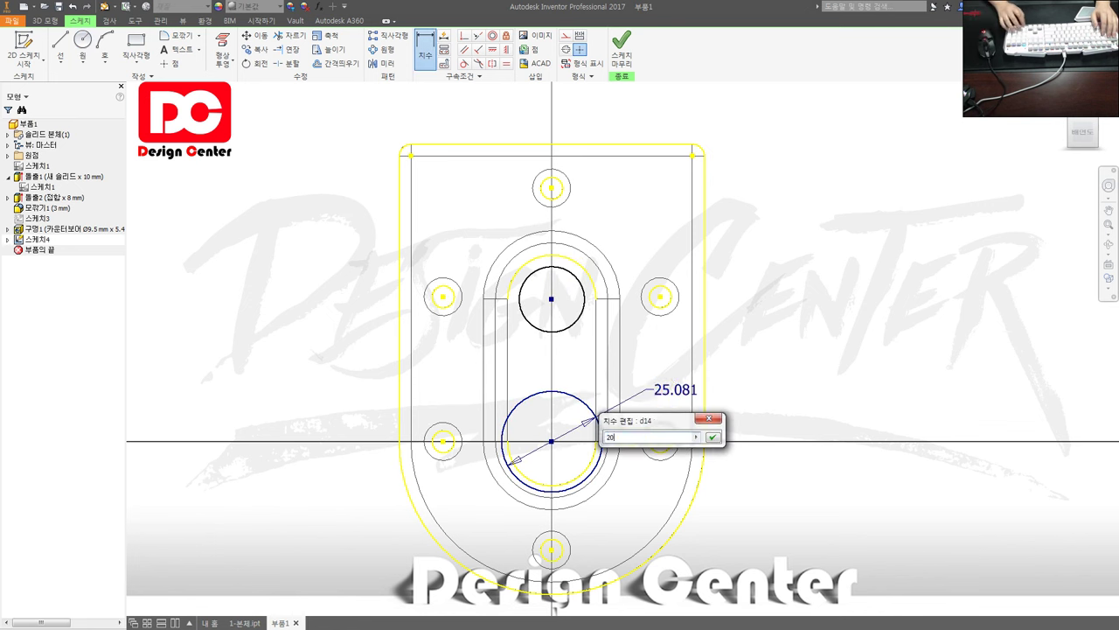
pyautogui.press('Return')
# Constrain the upper circle equal to the lower 20 mm circle.
pyautogui.click(462, 50)
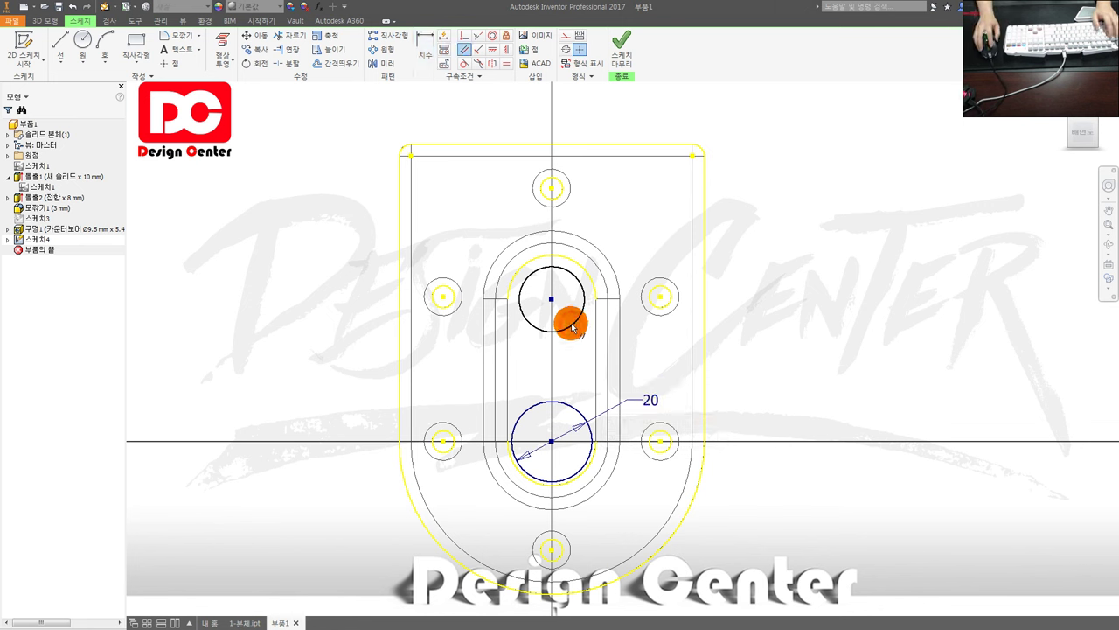
pyautogui.click(506, 63)
pyautogui.click(557, 402)
pyautogui.click(566, 335)
pyautogui.press('e')
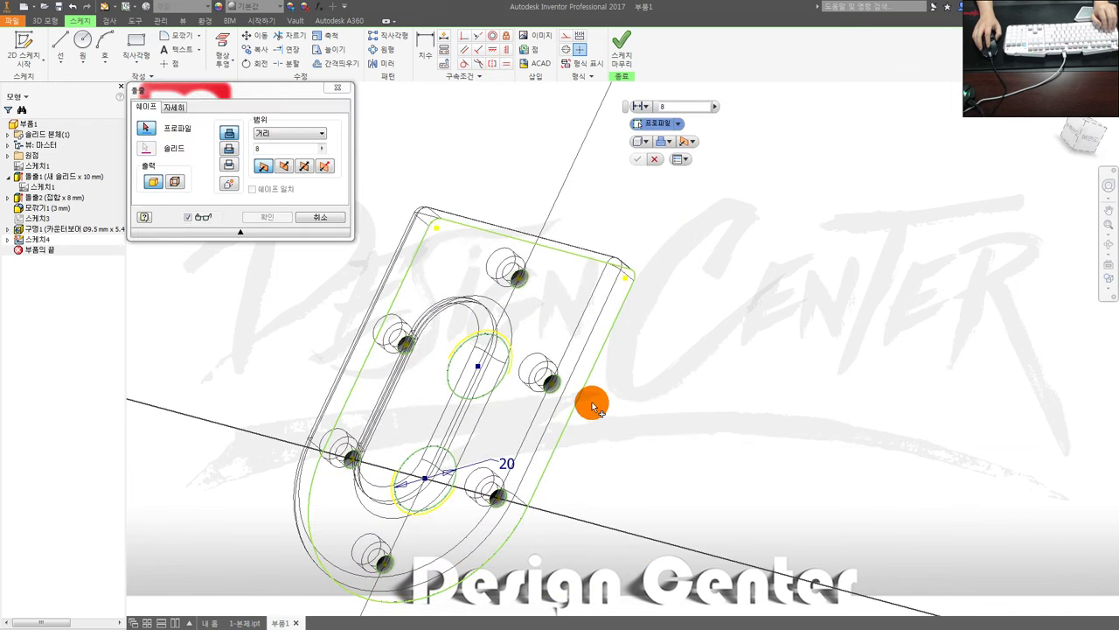
# Extrude both circles as a 10 mm cut into the plate to form the two shaft bores.
pyautogui.keyDown('shift'); pyautogui.moveTo(592, 406); pyautogui.dragTo(549, 370, button='middle'); pyautogui.keyUp('shift')
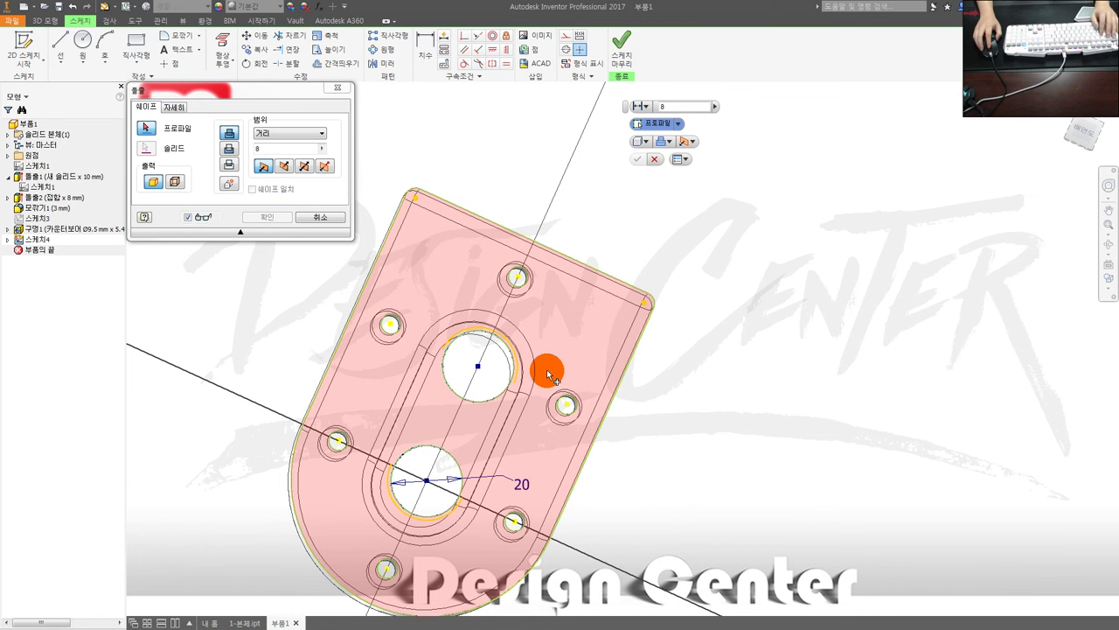
pyautogui.click(487, 362)
pyautogui.click(425, 476)
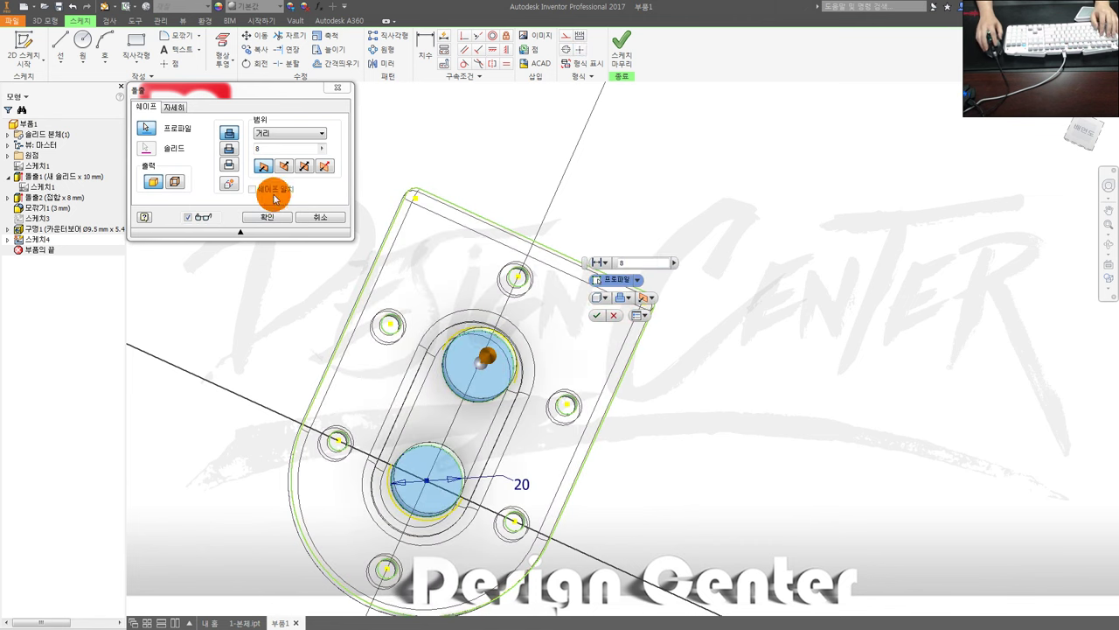
pyautogui.click(228, 148)
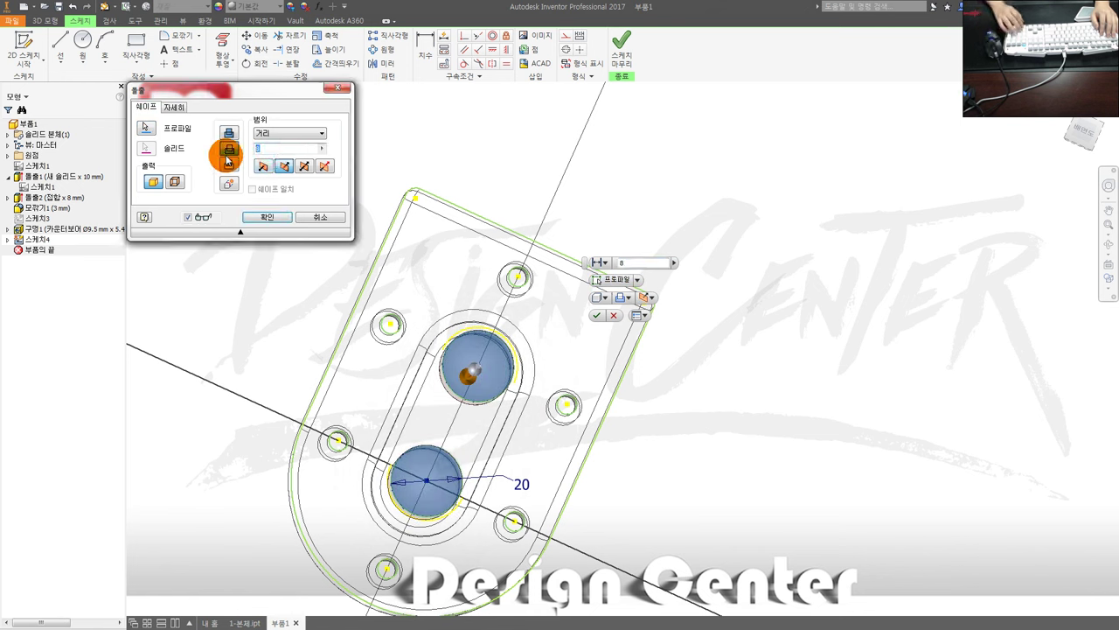
pyautogui.write('10')
pyautogui.press('Return')
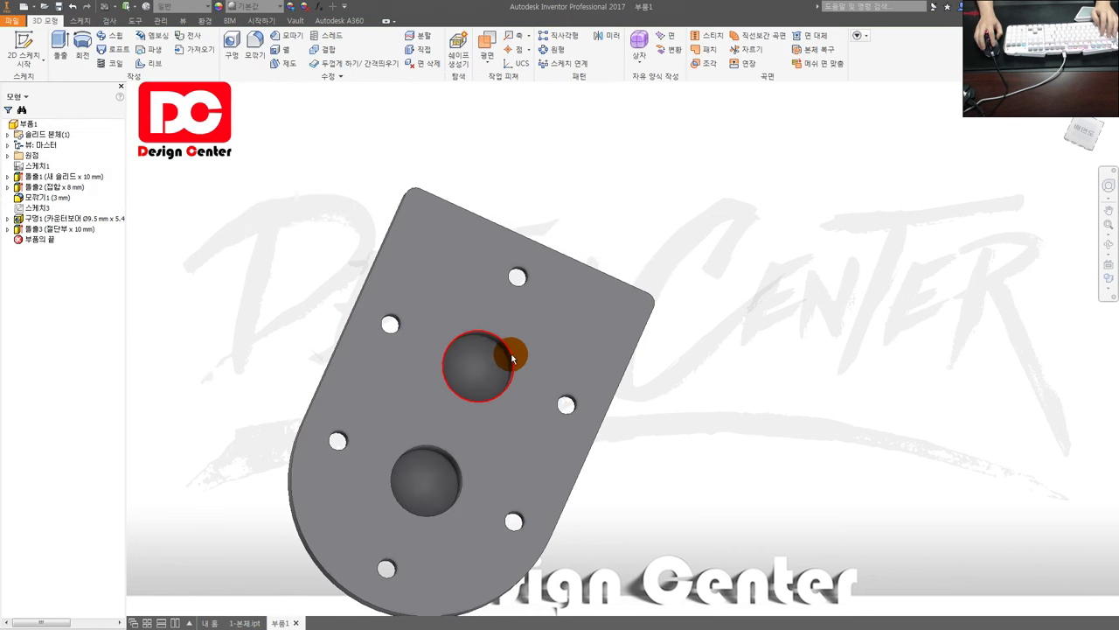
pyautogui.click(516, 357)
# Apply a 1 mm chamfer to the selected shaft bore edges.
pyautogui.hotkey('ctrl', 'shift', 'k')
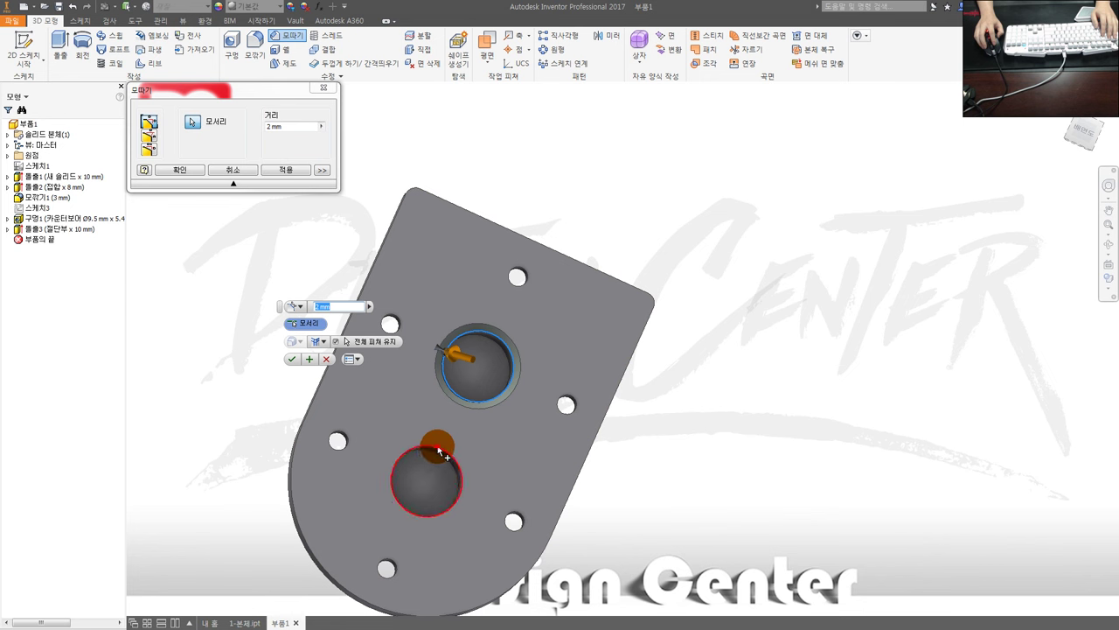
pyautogui.click(187, 446)
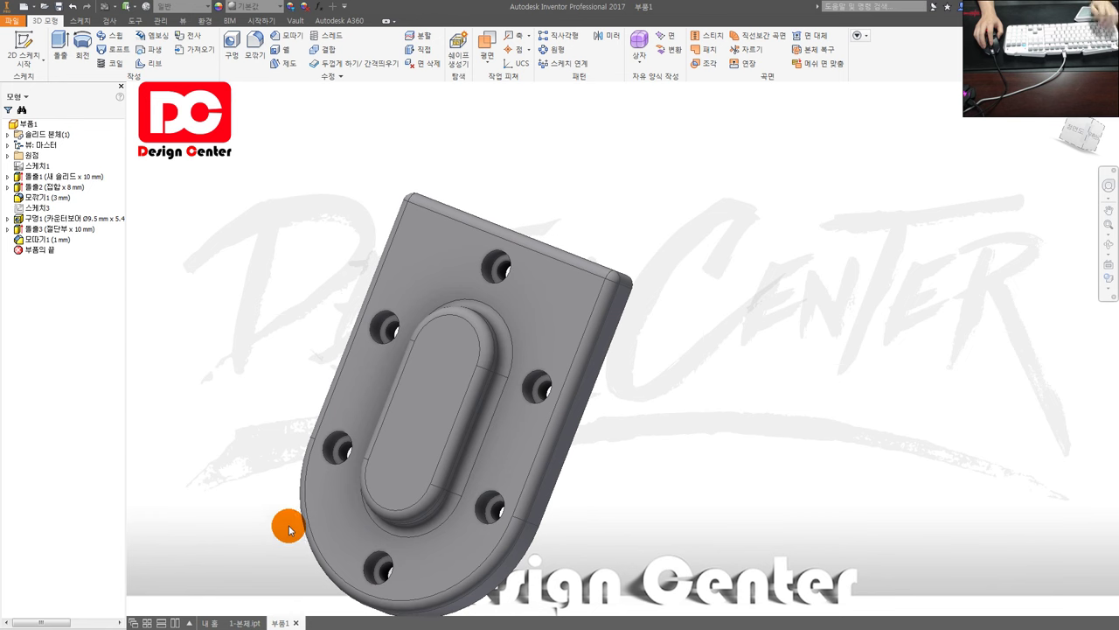
pyautogui.moveTo(437, 523); pyautogui.dragTo(430, 482, button='middle')
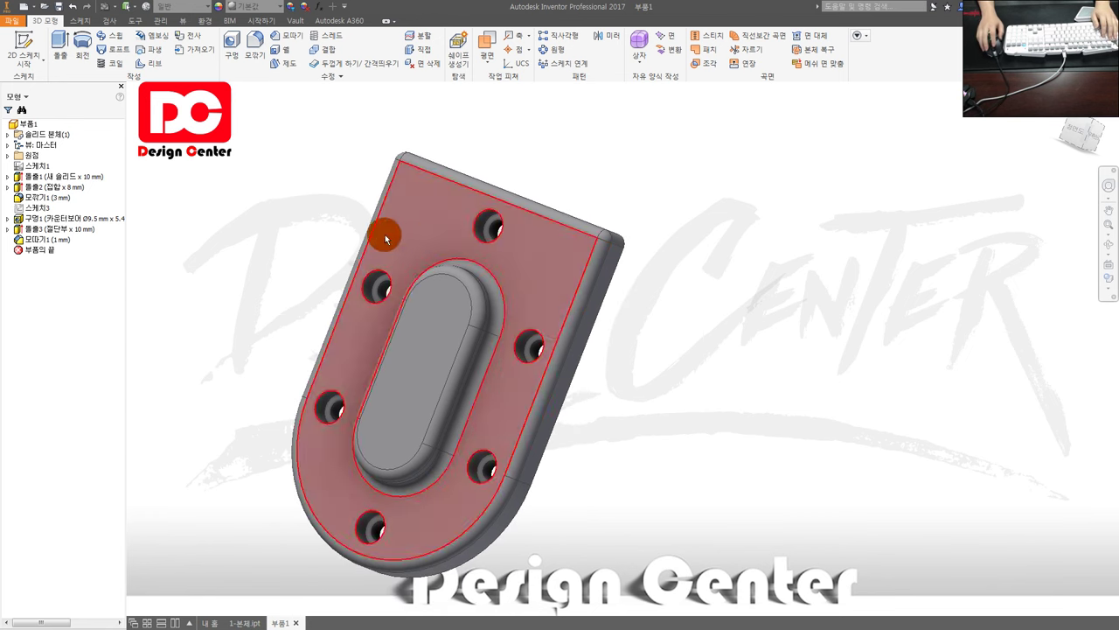
pyautogui.click(245, 623)
pyautogui.scroll(-3, 640, 304)
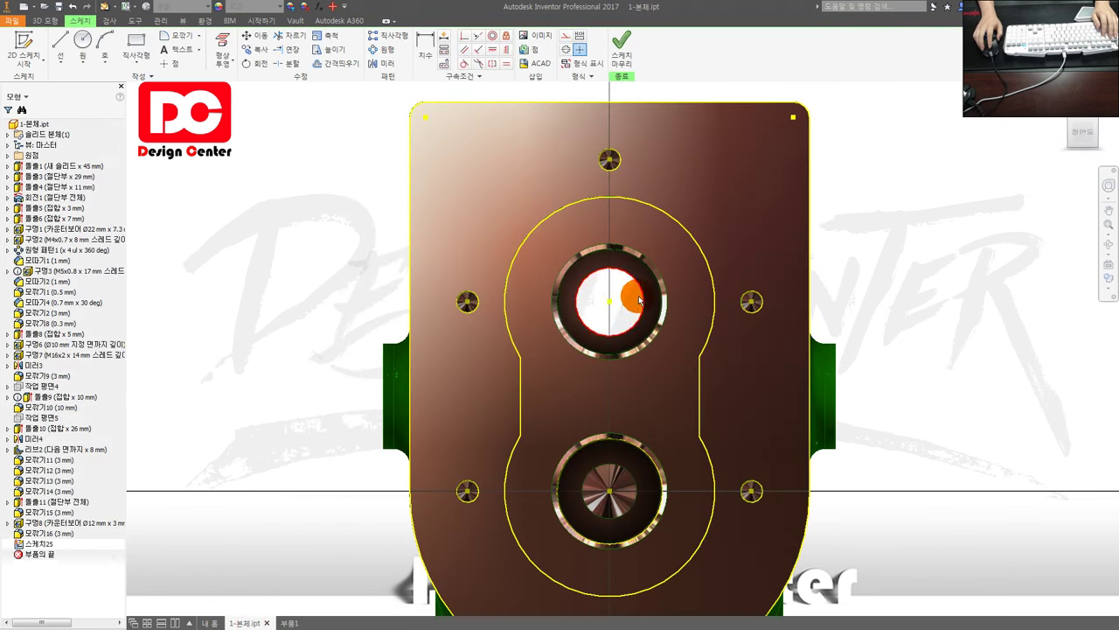
pyautogui.scroll(3, 622, 313)
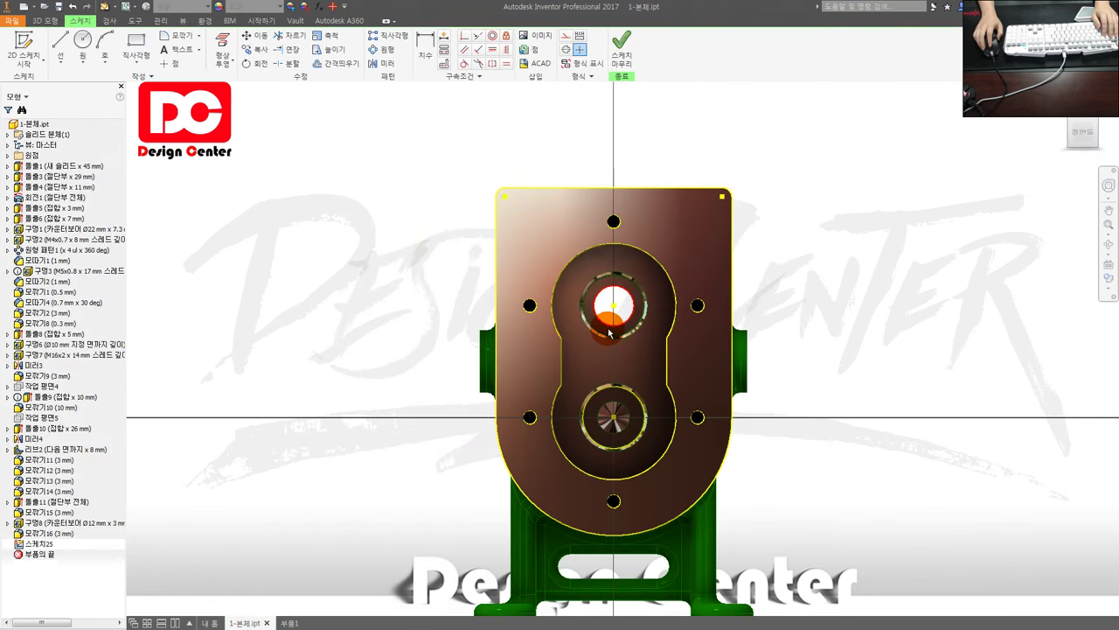
pyautogui.keyDown('shift'); pyautogui.moveTo(610, 333); pyautogui.dragTo(490, 455, button='middle'); pyautogui.keyUp('shift')
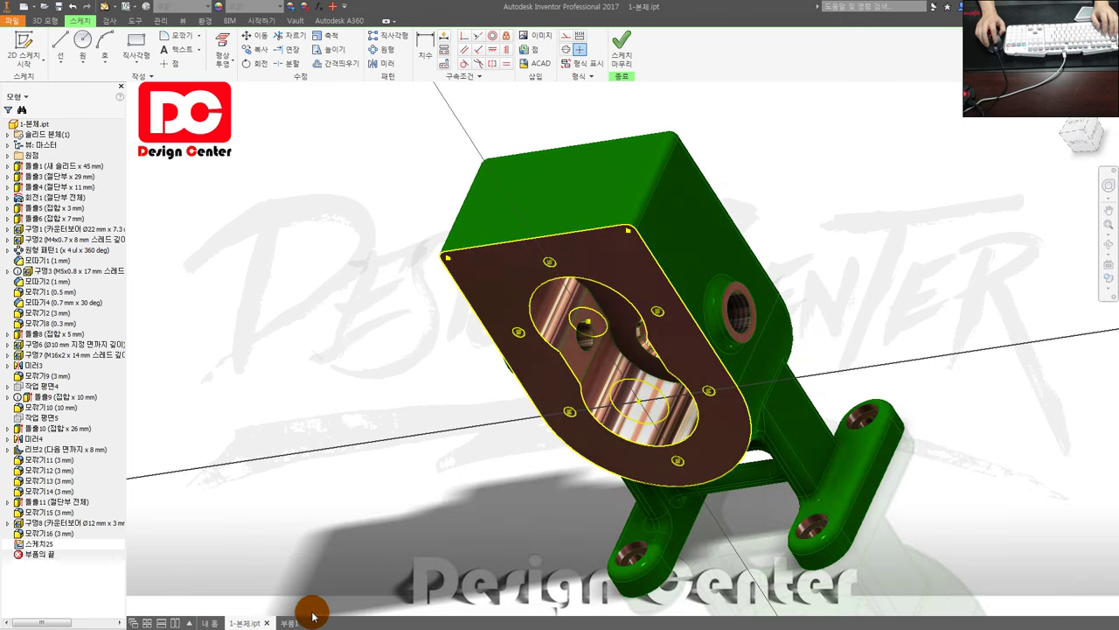
pyautogui.click(320, 616)
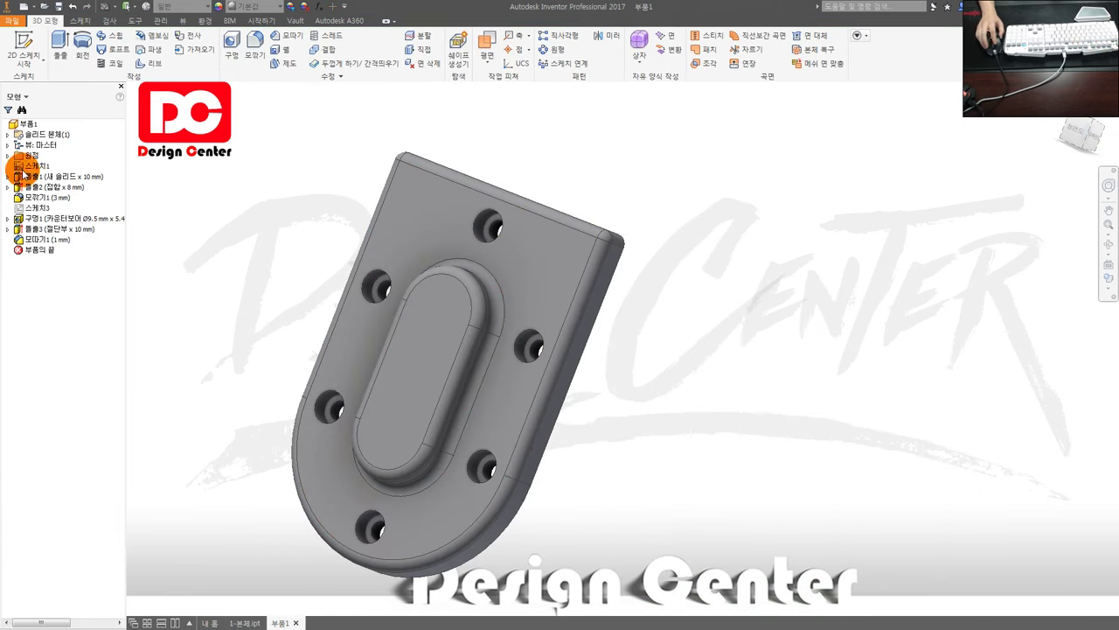
pyautogui.click(263, 219)
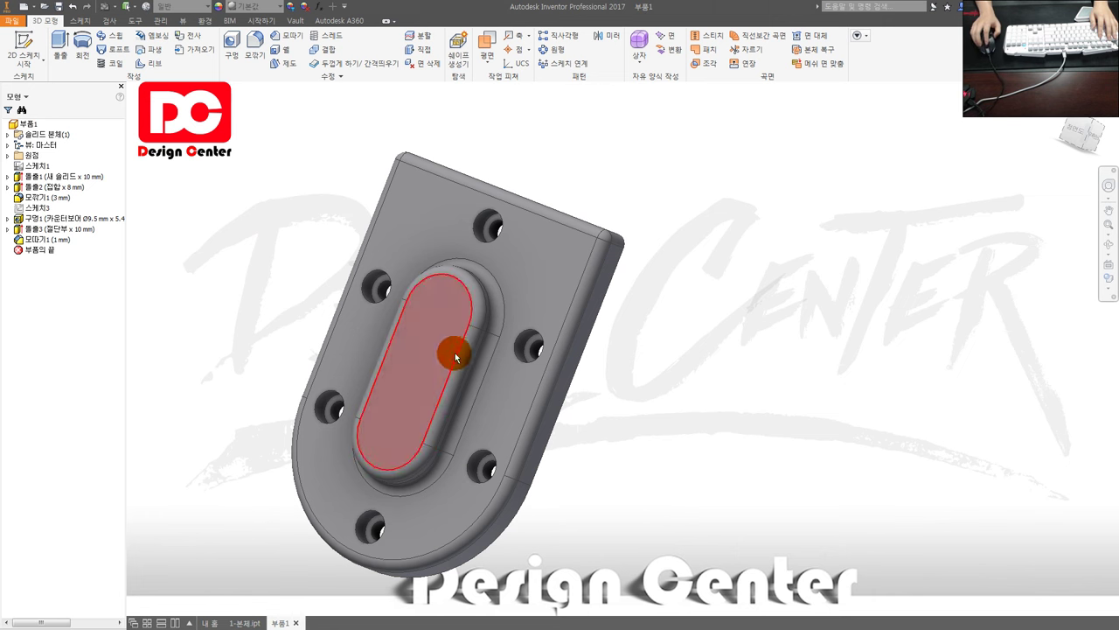
pyautogui.click(80, 20)
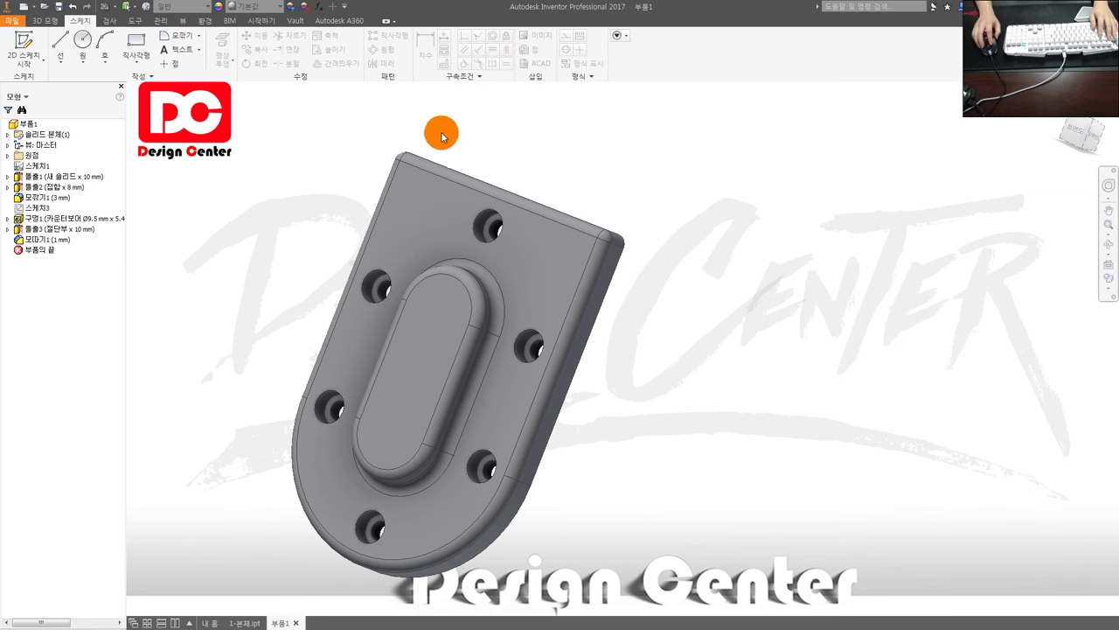
pyautogui.moveTo(275, 237); pyautogui.dragTo(407, 245, button='middle')
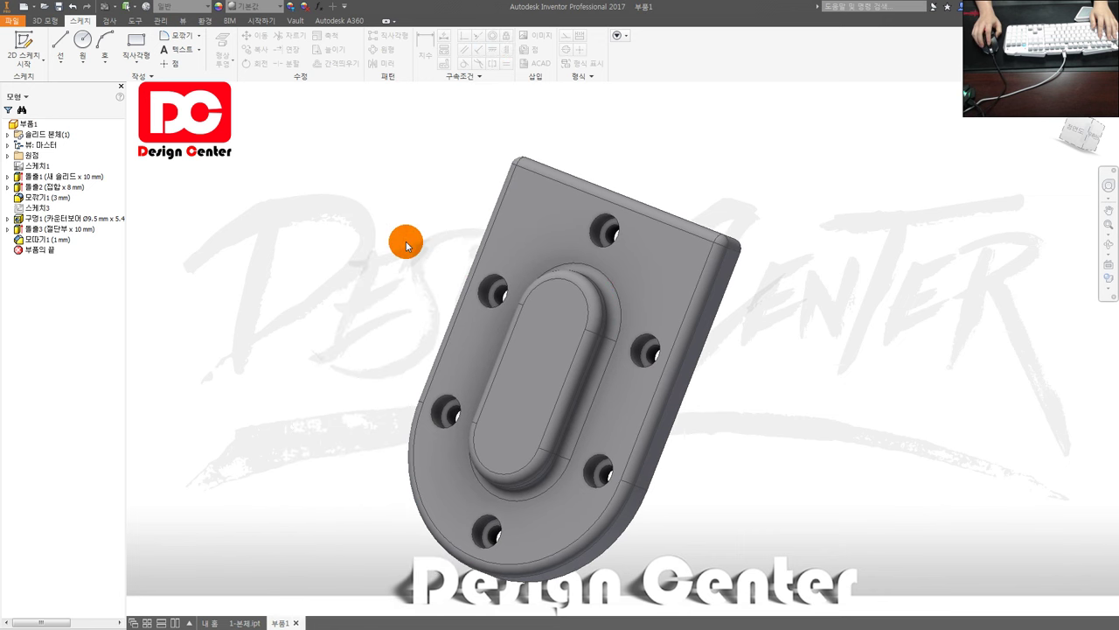
pyautogui.moveTo(344, 238)
pyautogui.keyDown('shift'); pyautogui.mouseDown(button='middle')
pyautogui.moveTo(367, 232)
pyautogui.moveTo(377, 251)
pyautogui.mouseUp(button='middle'); pyautogui.keyUp('shift')
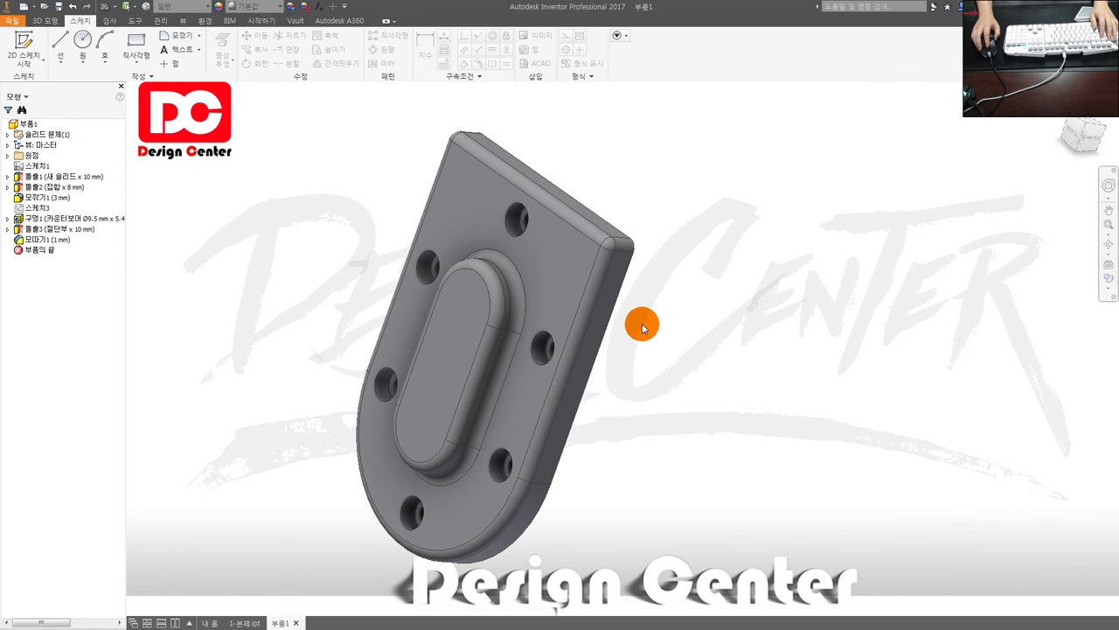
pyautogui.moveTo(531, 318)
pyautogui.keyDown('shift'); pyautogui.mouseDown(button='middle')
pyautogui.moveTo(564, 275)
pyautogui.moveTo(533, 280)
pyautogui.moveTo(507, 312)
pyautogui.mouseUp(button='middle'); pyautogui.keyUp('shift')
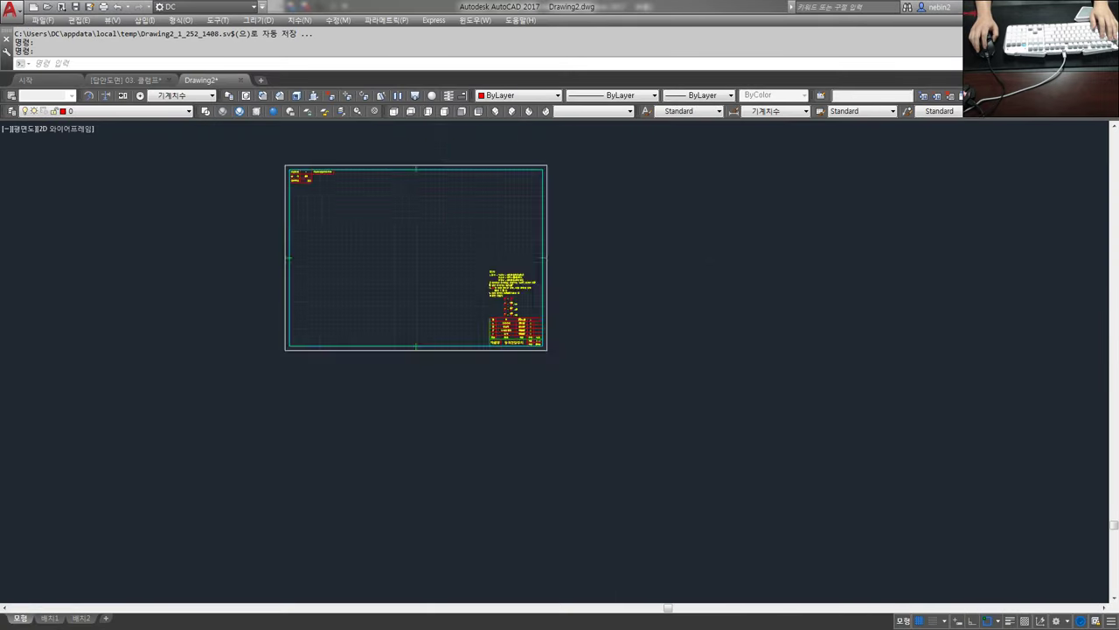
pyautogui.scroll(-2, 490, 347)
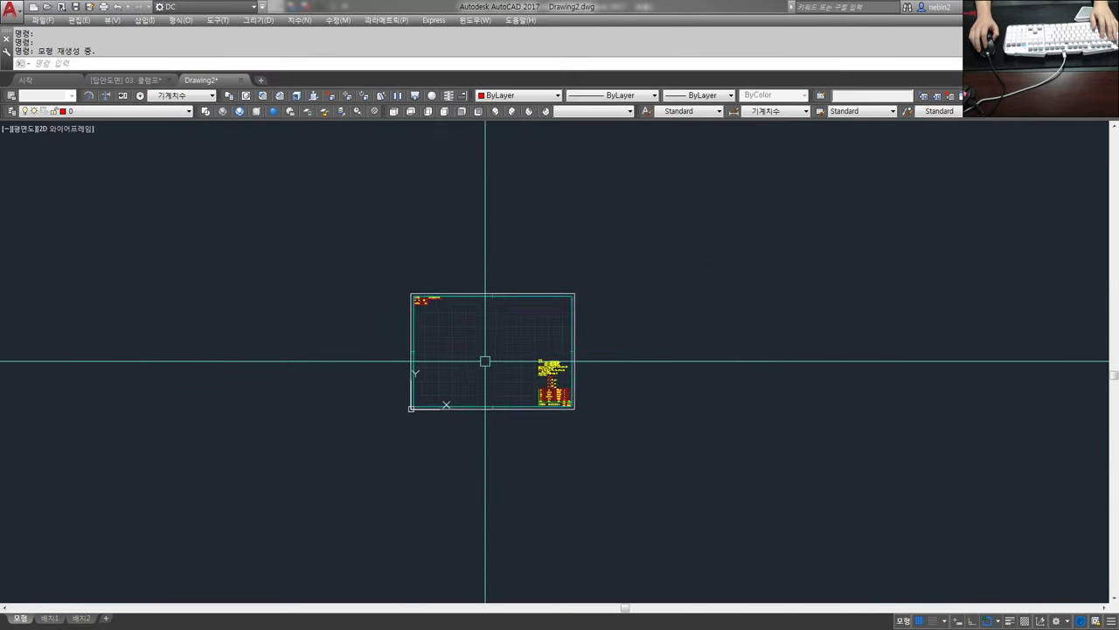
# Zoom All (Z, A) to show the whole template frame, notes and title block.
pyautogui.scroll(4, 490, 347)
pyautogui.write('z')
pyautogui.press('Return')
pyautogui.write('a')
pyautogui.press('Return')
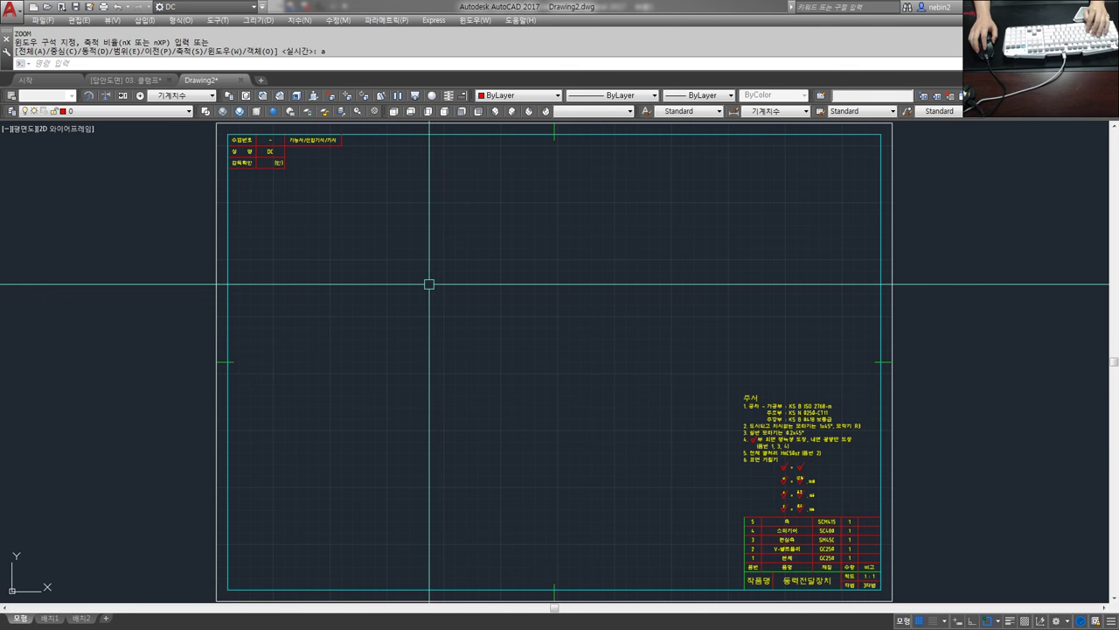
pyautogui.press('Escape')
# Draw three test line segments with L, then erase them with a selection window.
pyautogui.write('l')
pyautogui.press('Return')
pyautogui.click(411, 283)
pyautogui.click(342, 330)
pyautogui.click(432, 382)
pyautogui.press('Escape')
pyautogui.write('e')
pyautogui.press('Return')
pyautogui.click(473, 385)
pyautogui.click(355, 280)
pyautogui.press('Return')
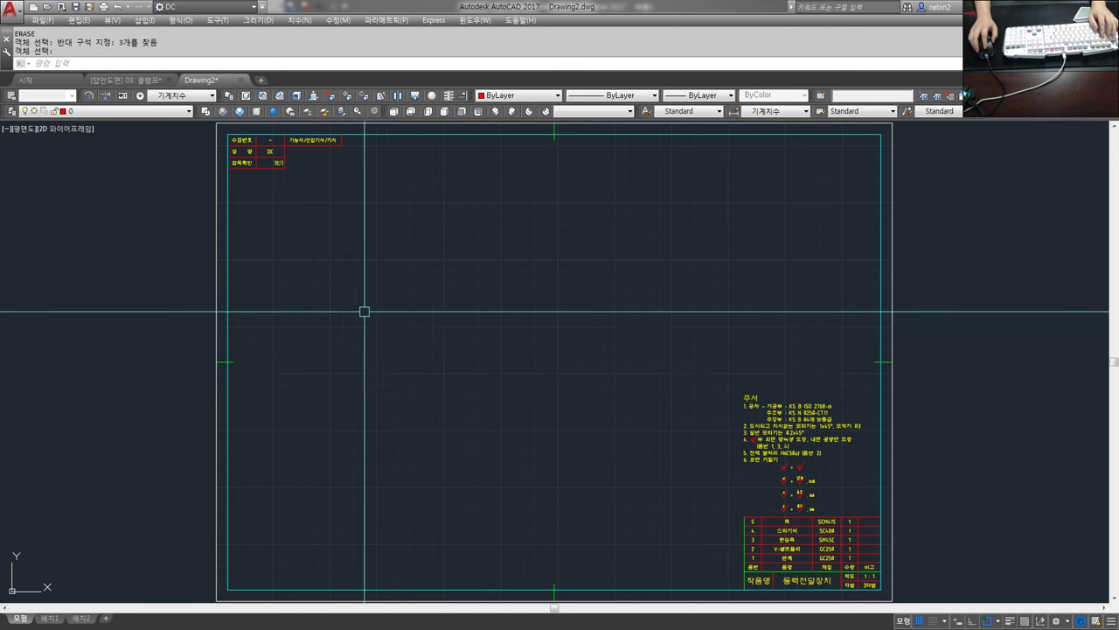
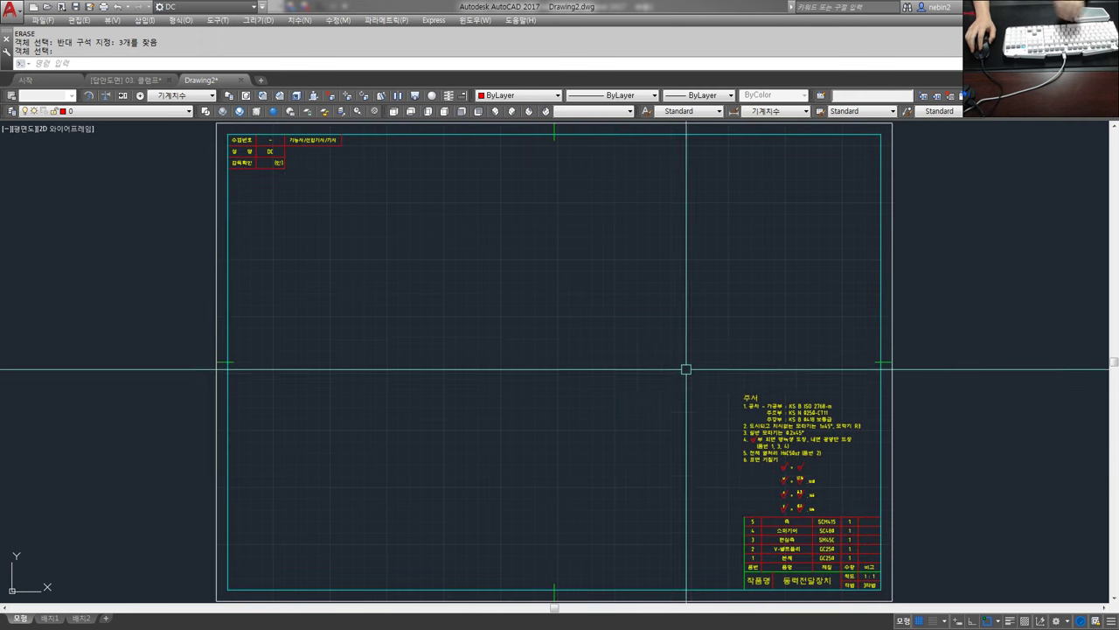
# Explode the title-block border into separate objects with the X alias.
pyautogui.write('x')
pyautogui.press('Return')
pyautogui.click(915, 402)
pyautogui.click(753, 342)
pyautogui.press('Return')
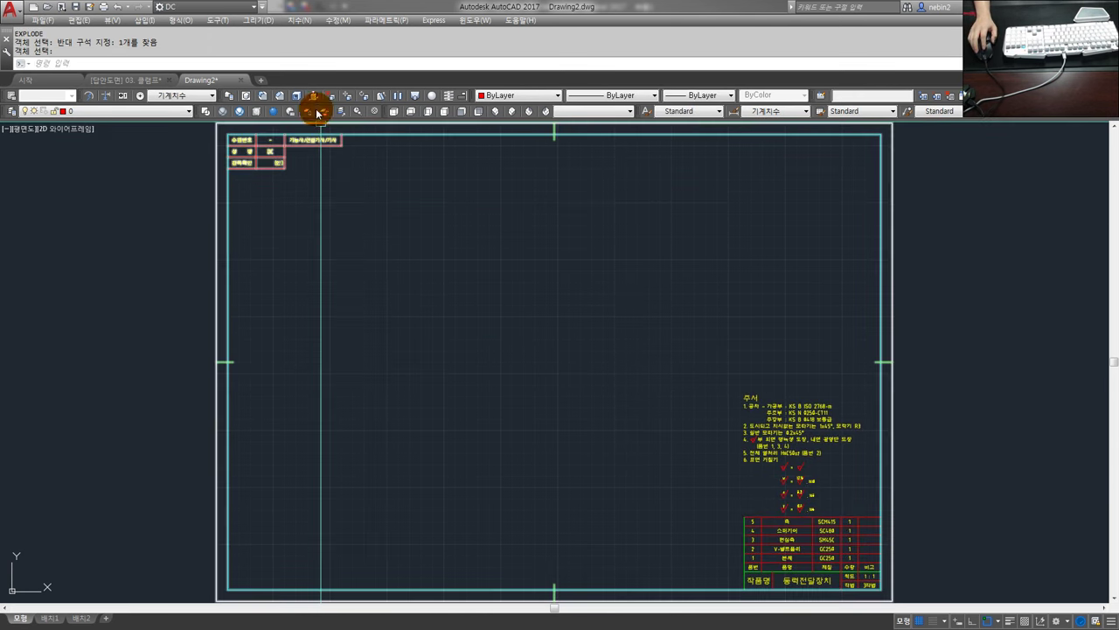
# Open acad.pgp via Tools > Customize > Edit Program Parameters.
pyautogui.click(218, 20)
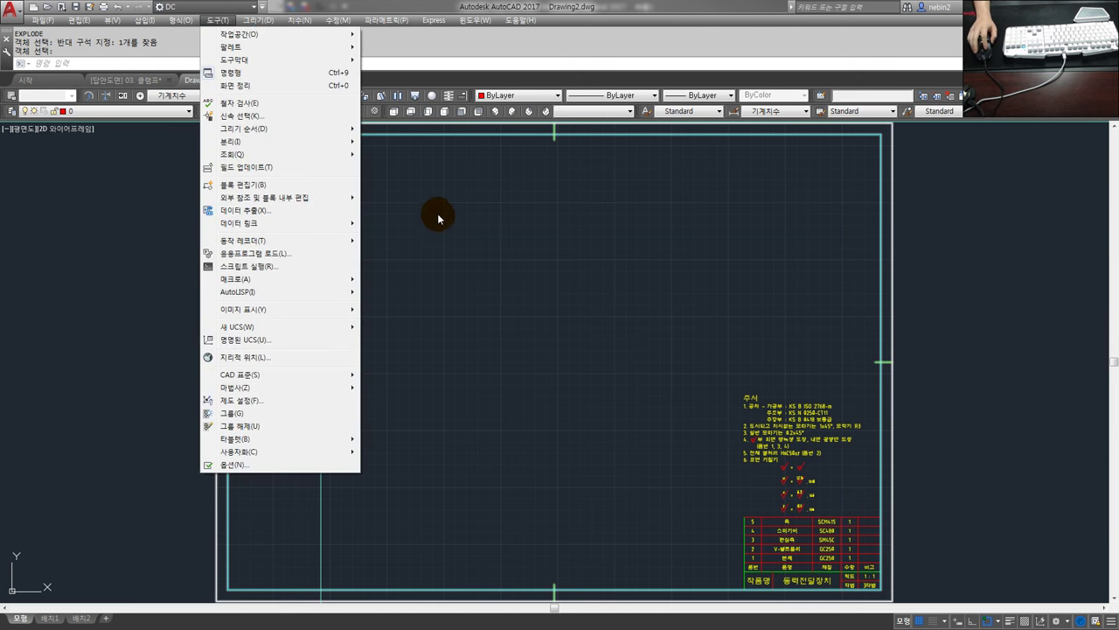
pyautogui.click(435, 214)
pyautogui.click(385, 207)
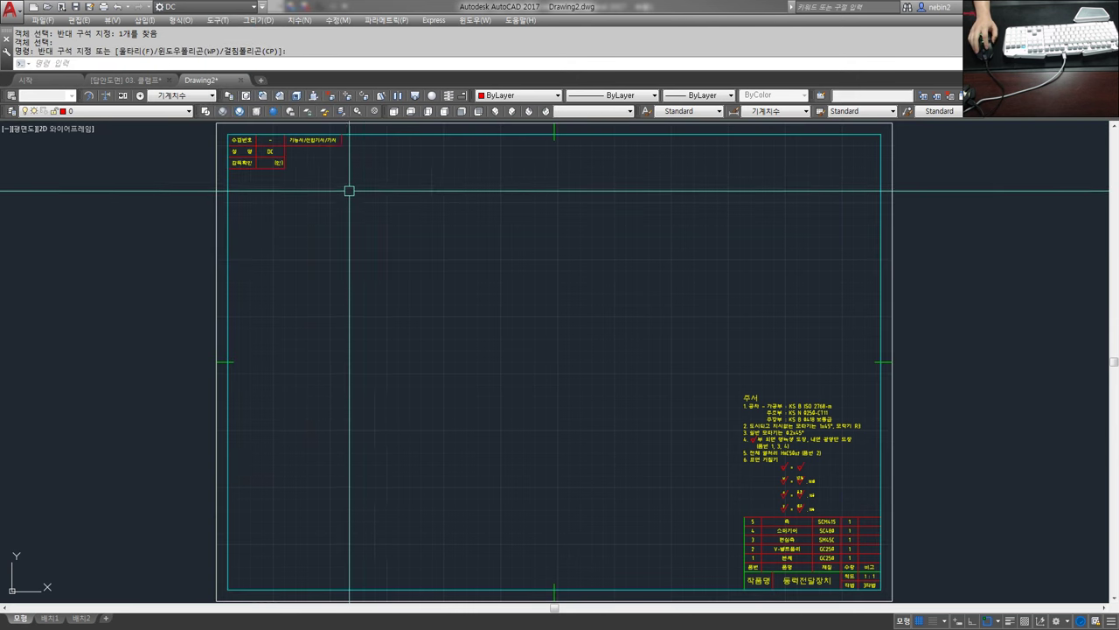
pyautogui.click(211, 21)
pyautogui.moveTo(239, 451)
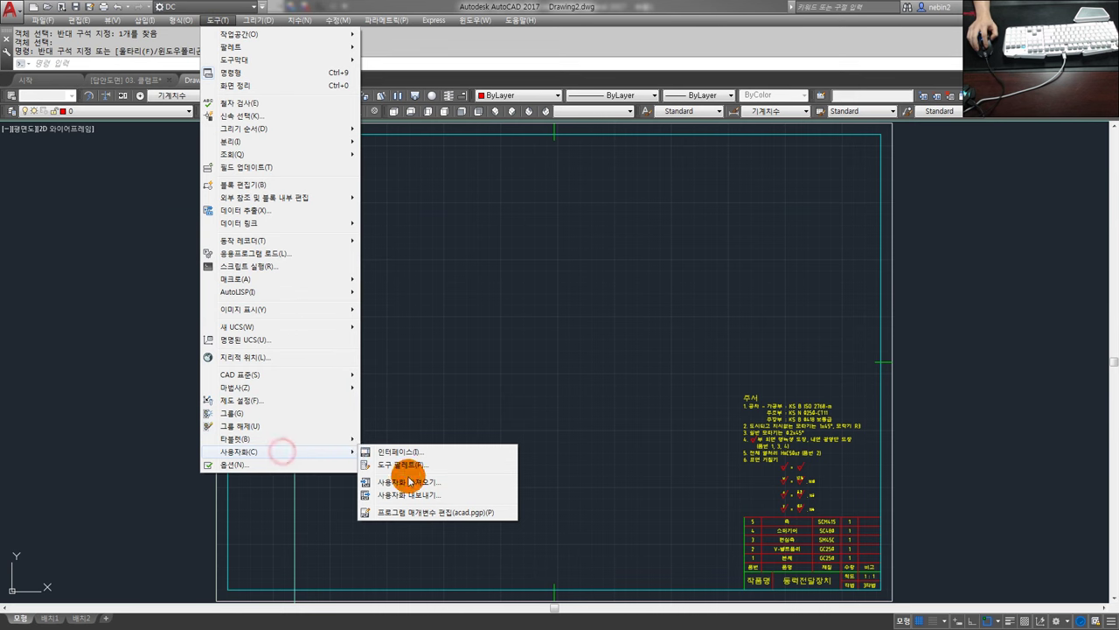
pyautogui.click(409, 514)
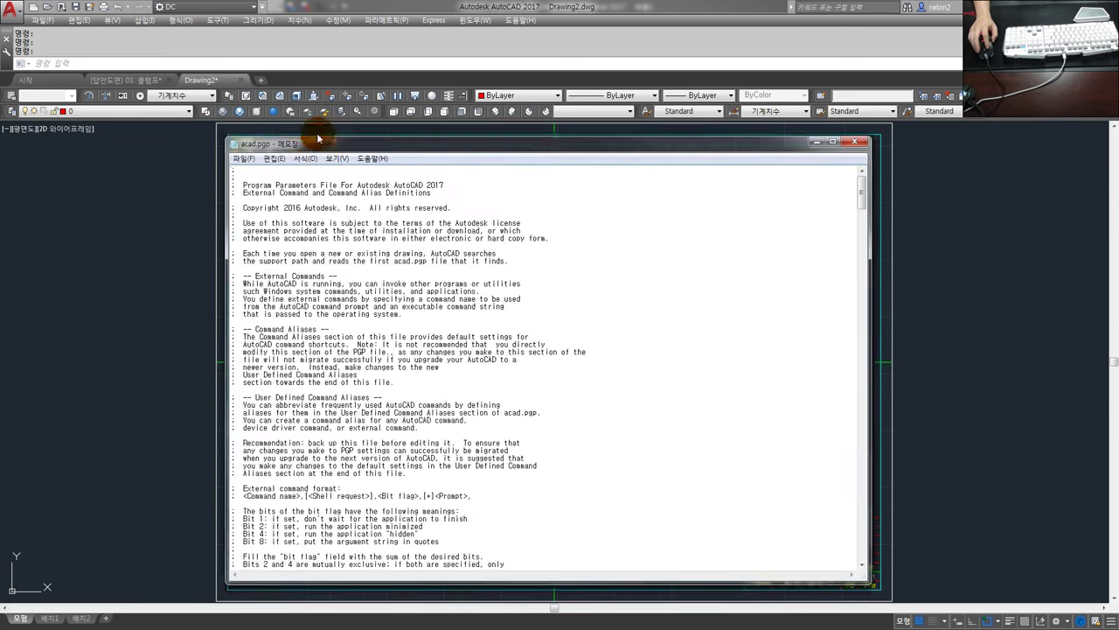
# Scroll through acad.pgp in Notepad to locate the numeric aliases.
pyautogui.scroll(-3, 812, 287)
pyautogui.scroll(-3, 812, 288)
pyautogui.moveTo(862, 194); pyautogui.dragTo(856, 535)
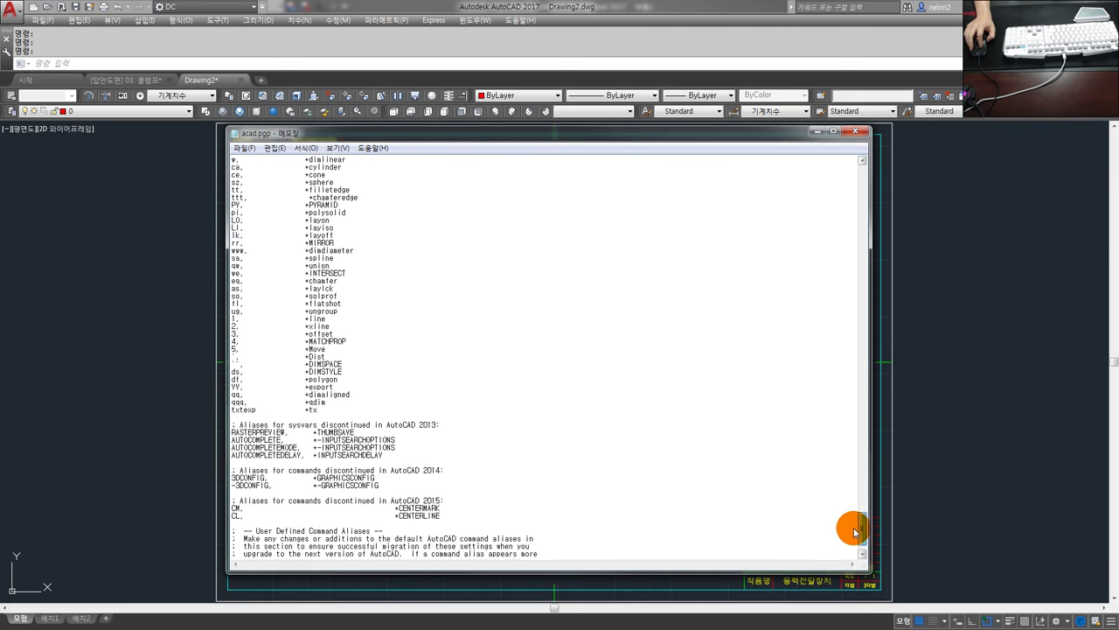
pyautogui.scroll(2, 401, 380)
pyautogui.scroll(3, 401, 381)
pyautogui.scroll(2, 401, 377)
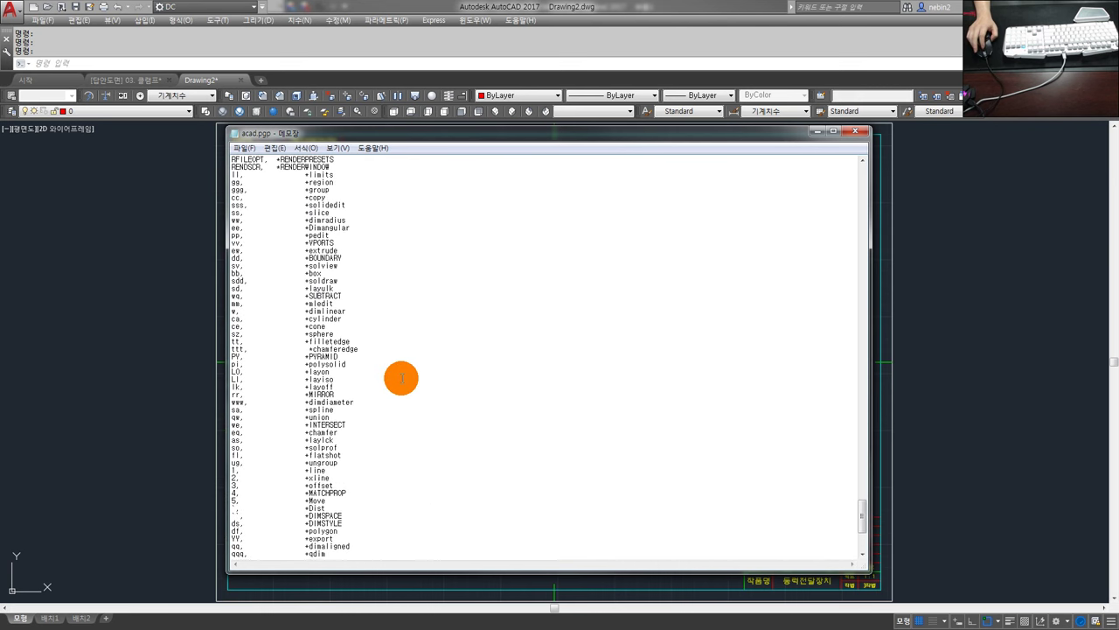
pyautogui.scroll(2, 402, 376)
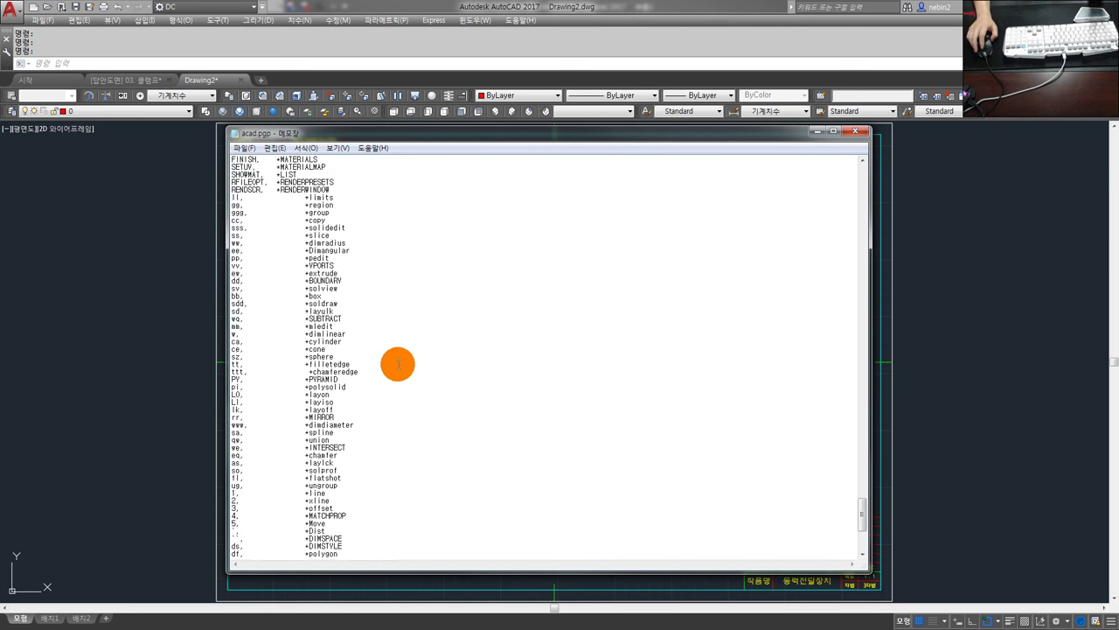
pyautogui.scroll(-3, 398, 363)
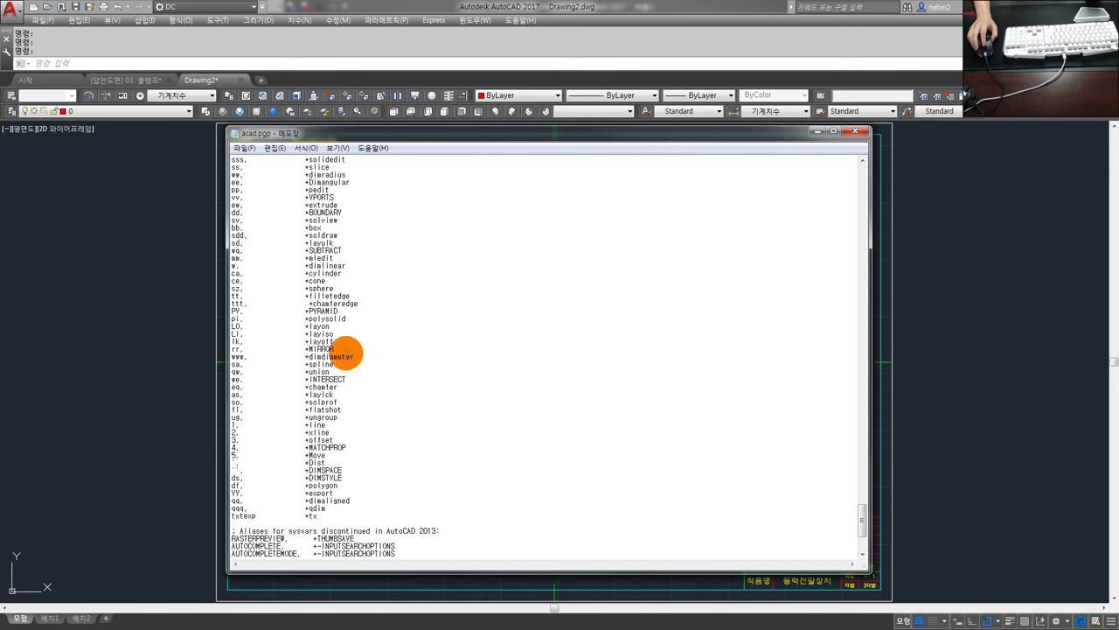
# Select the alias lines 1 to 5 for line, xline, offset, MATCHPROP and Move.
pyautogui.moveTo(342, 463); pyautogui.dragTo(232, 424)
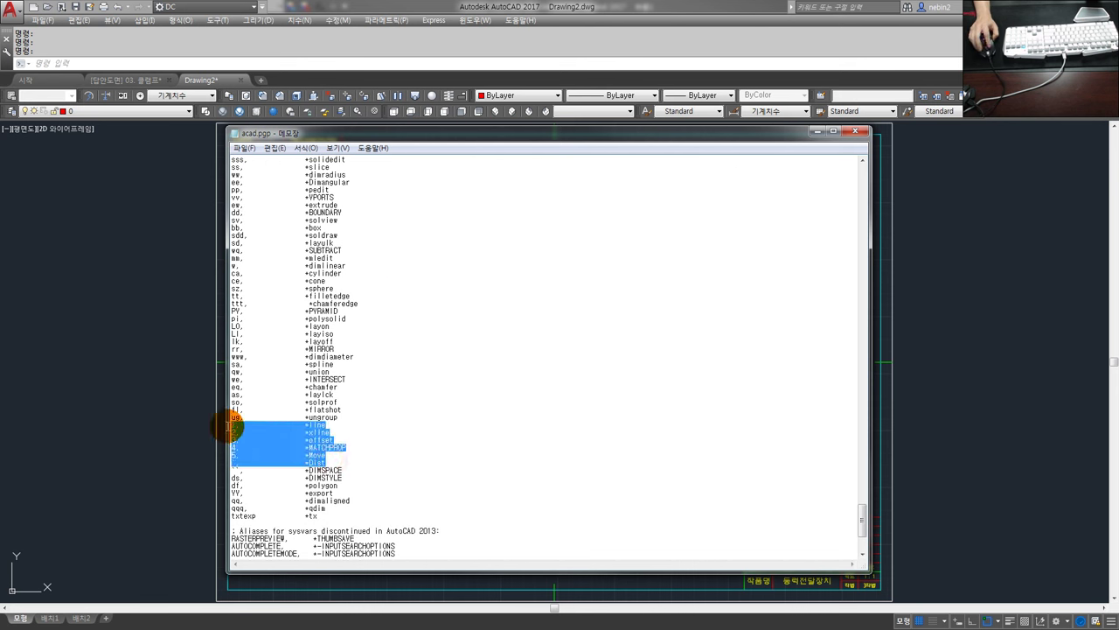
pyautogui.click(357, 466)
pyautogui.moveTo(339, 455); pyautogui.dragTo(216, 423)
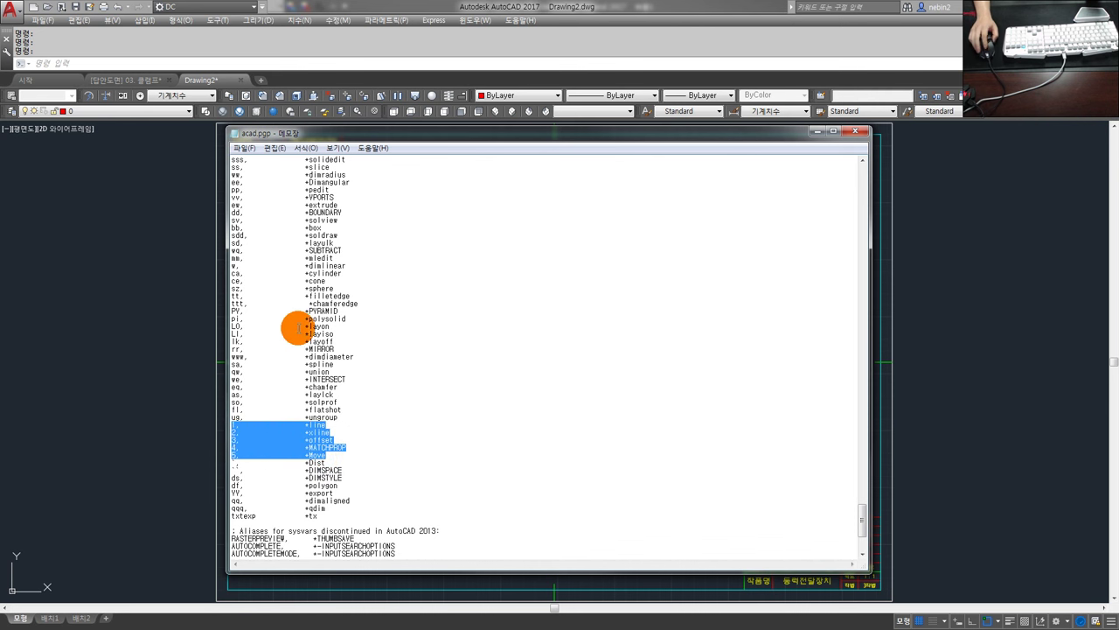
pyautogui.scroll(2, 297, 328)
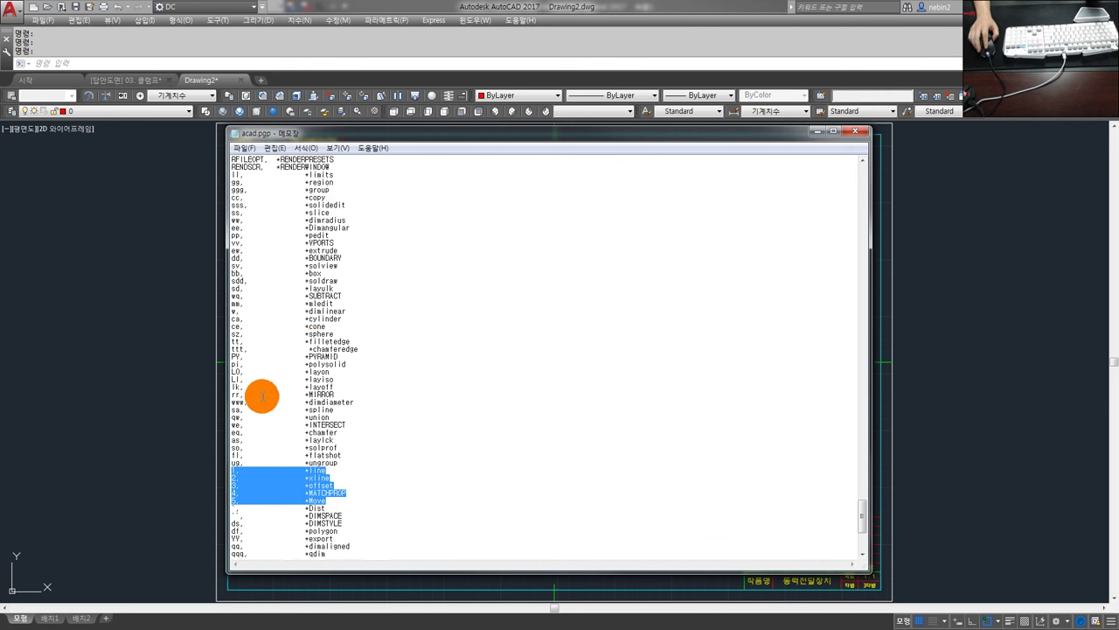
pyautogui.scroll(3, 263, 396)
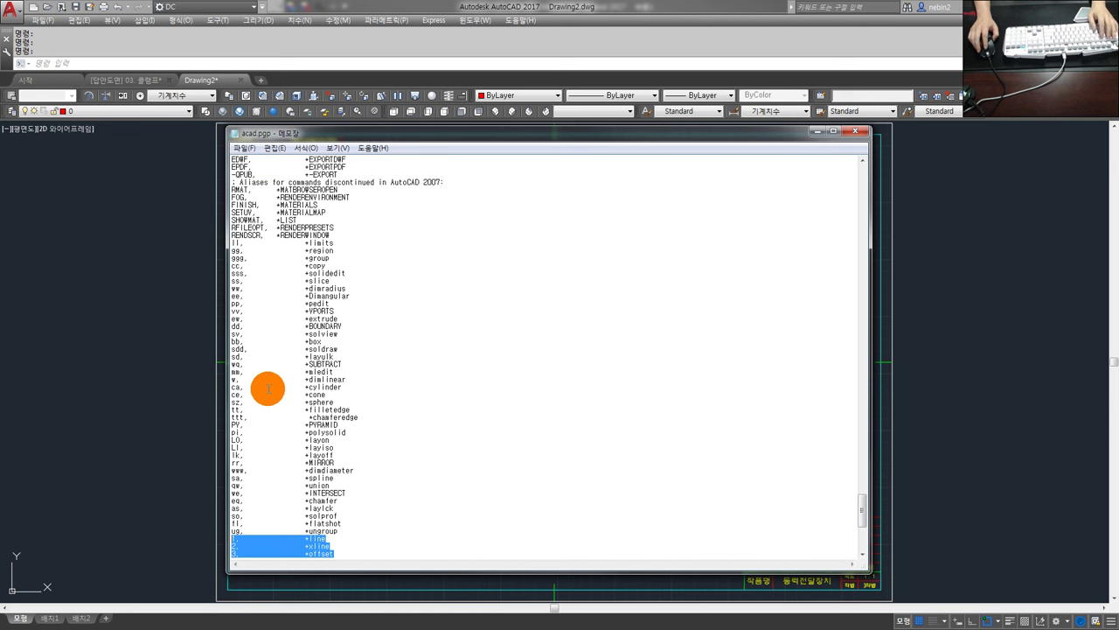
pyautogui.hotkey('shift', 'Down')
pyautogui.hotkey('shift', 'Down')
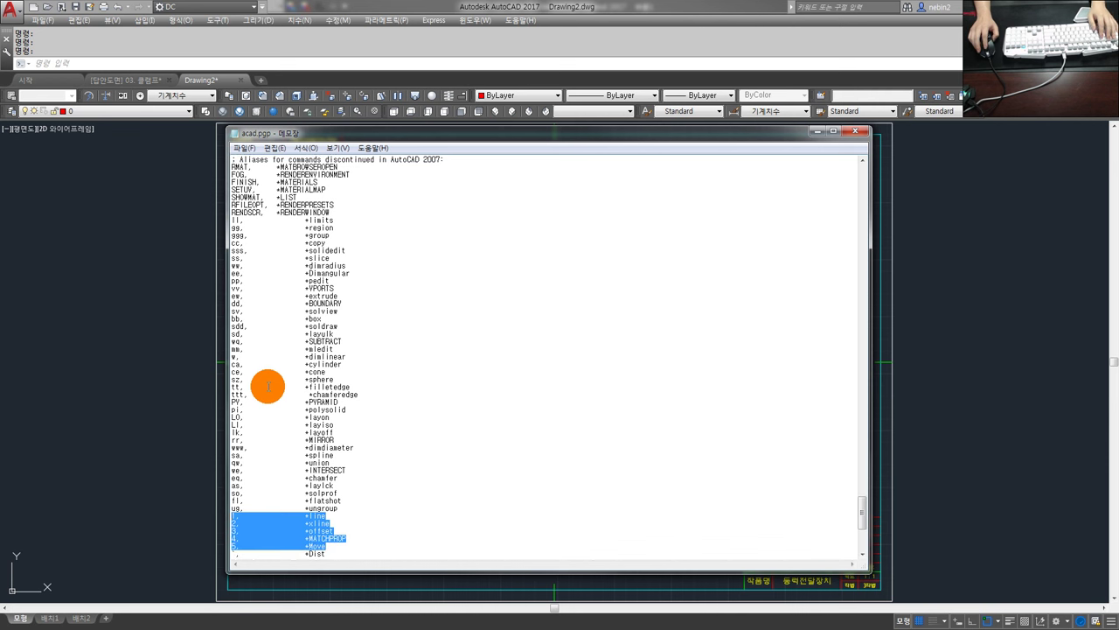
# Begin a new alias line below the shortcuts, typing '!, *line'.
pyautogui.scroll(-2, 268, 385)
pyautogui.scroll(-2, 267, 386)
pyautogui.scroll(-2, 267, 385)
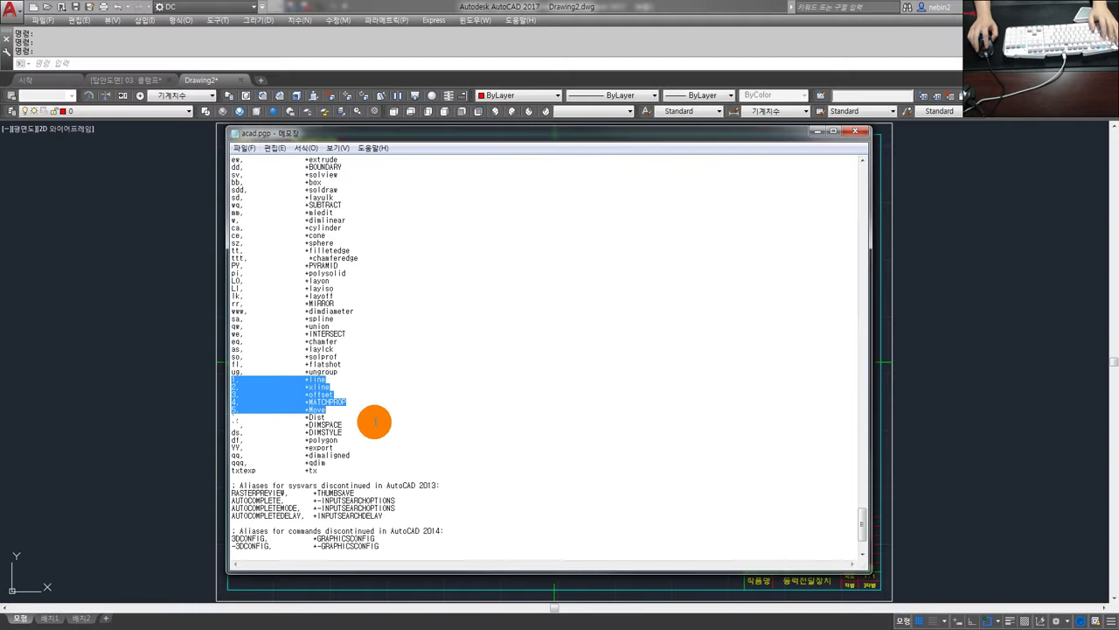
pyautogui.click(354, 419)
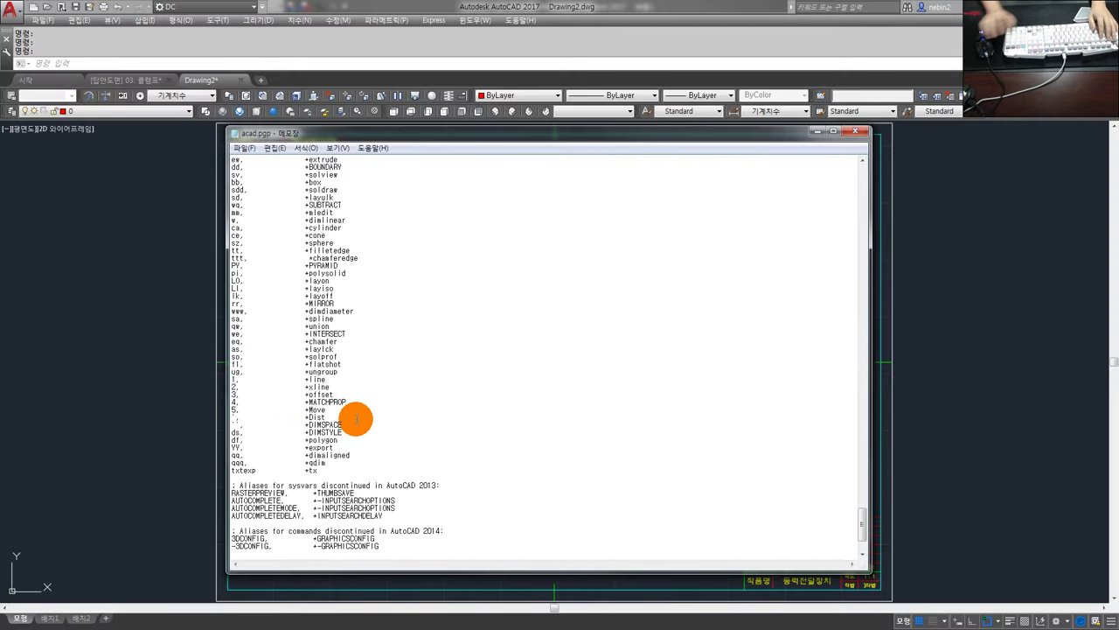
pyautogui.write('!,  ')
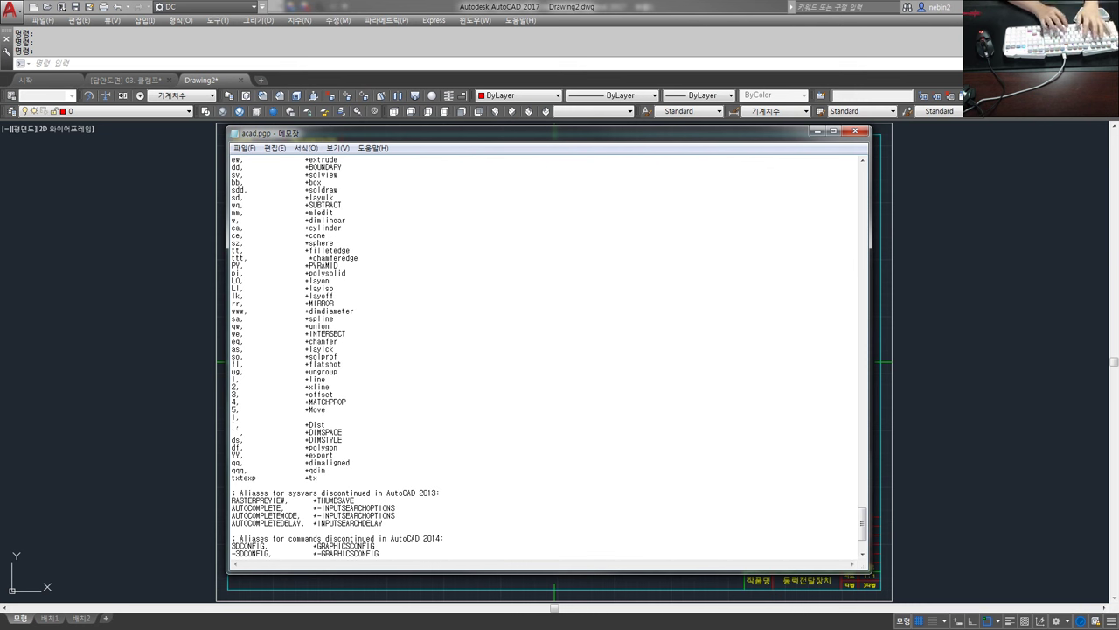
pyautogui.write('*line')
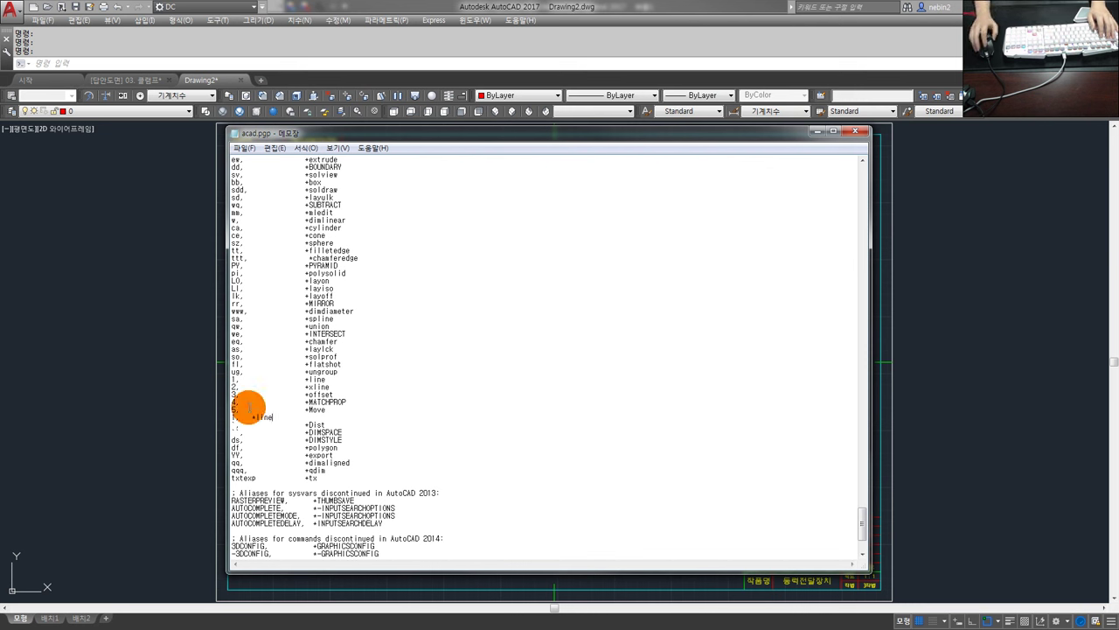
# Review the xline, MATCHPROP and Move alias entries by selecting them.
pyautogui.moveTo(306, 386); pyautogui.dragTo(342, 386)
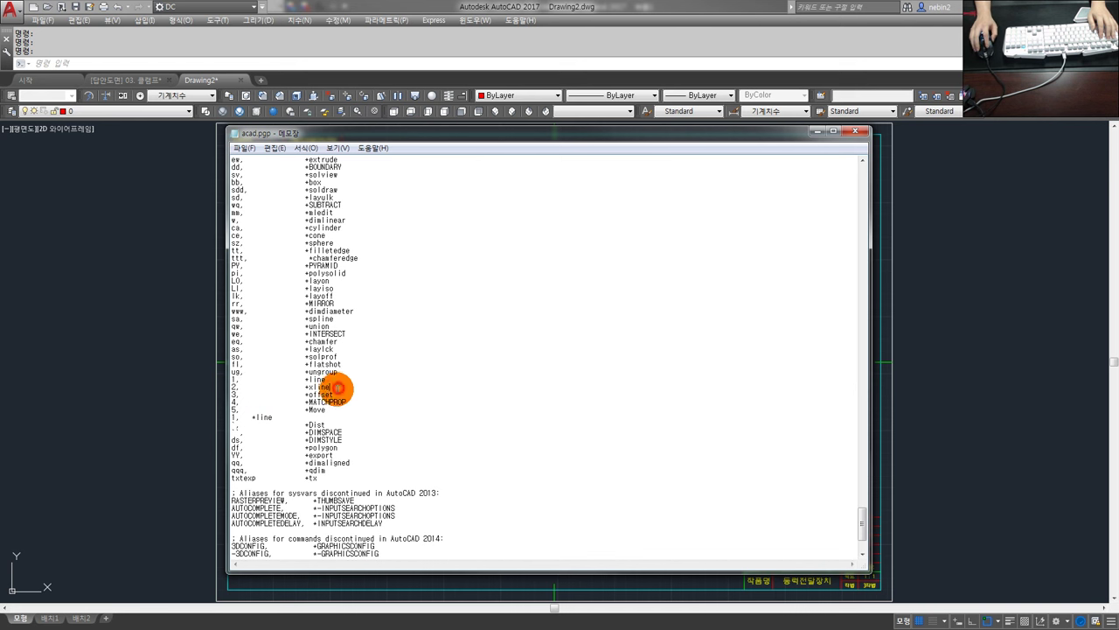
pyautogui.click(302, 401)
pyautogui.moveTo(303, 402)
pyautogui.mouseDown()
pyautogui.moveTo(355, 407)
pyautogui.moveTo(247, 402)
pyautogui.moveTo(226, 382)
pyautogui.mouseUp()
pyautogui.scroll(2, 369, 421)
pyautogui.scroll(2, 367, 417)
pyautogui.scroll(-2, 362, 418)
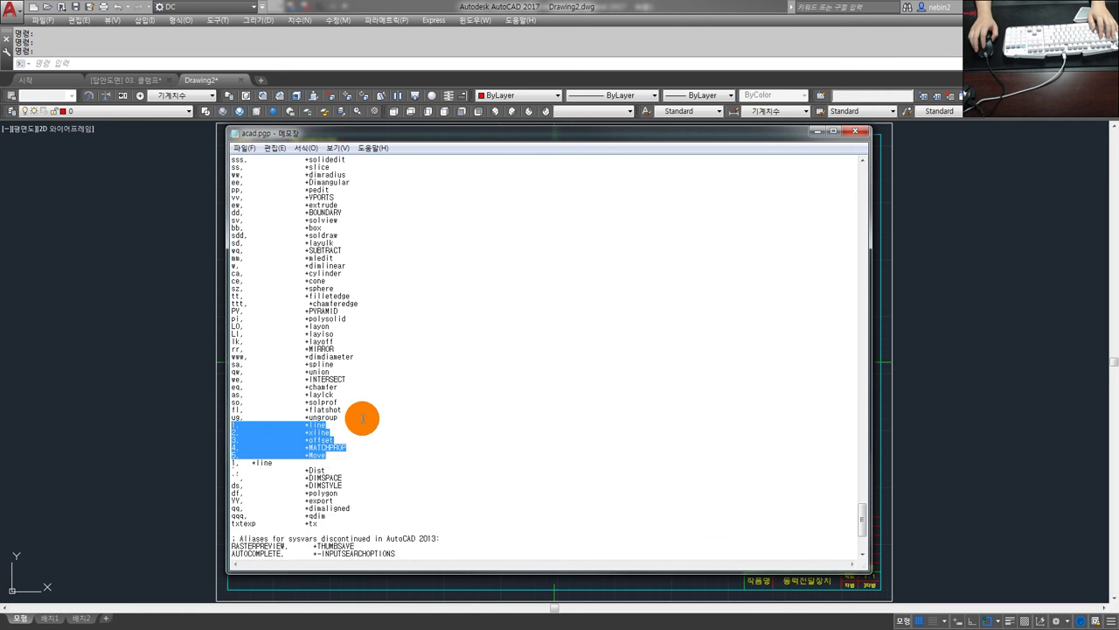
pyautogui.scroll(3, 360, 418)
pyautogui.scroll(-1, 358, 418)
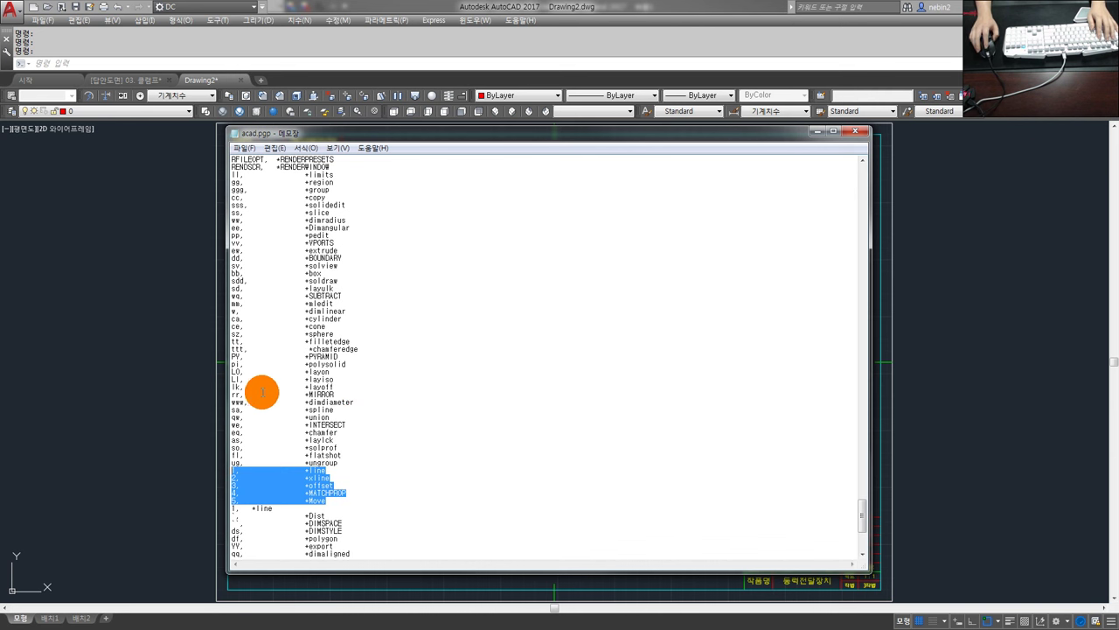
pyautogui.scroll(-1, 263, 395)
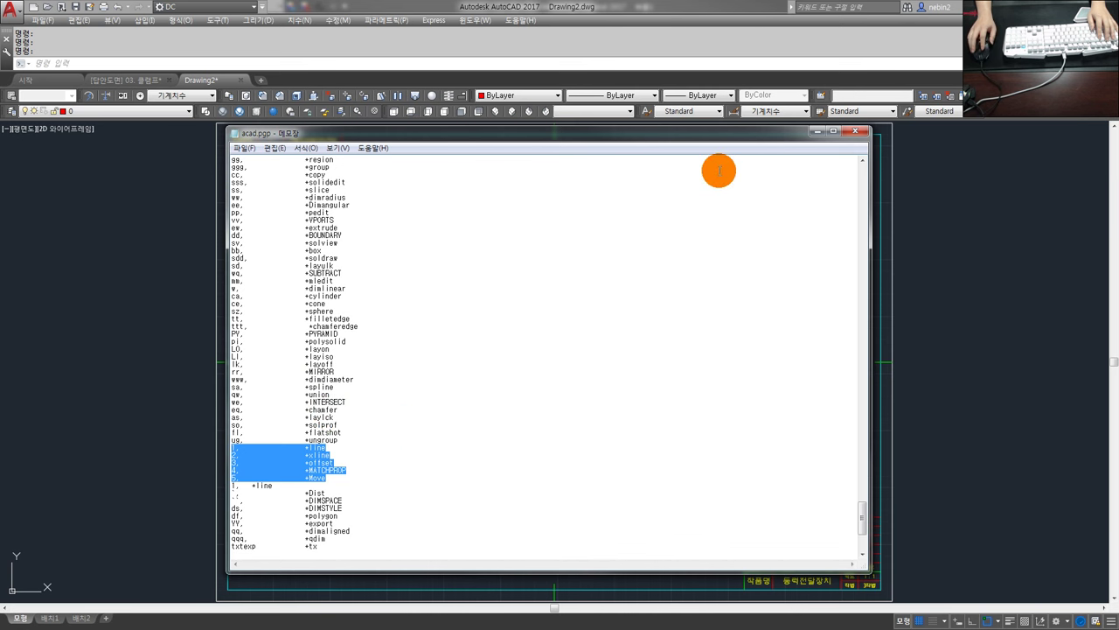
# Cancel closing acad.pgp so it stays unsaved, and minimize Notepad to show the drawing.
pyautogui.click(855, 133)
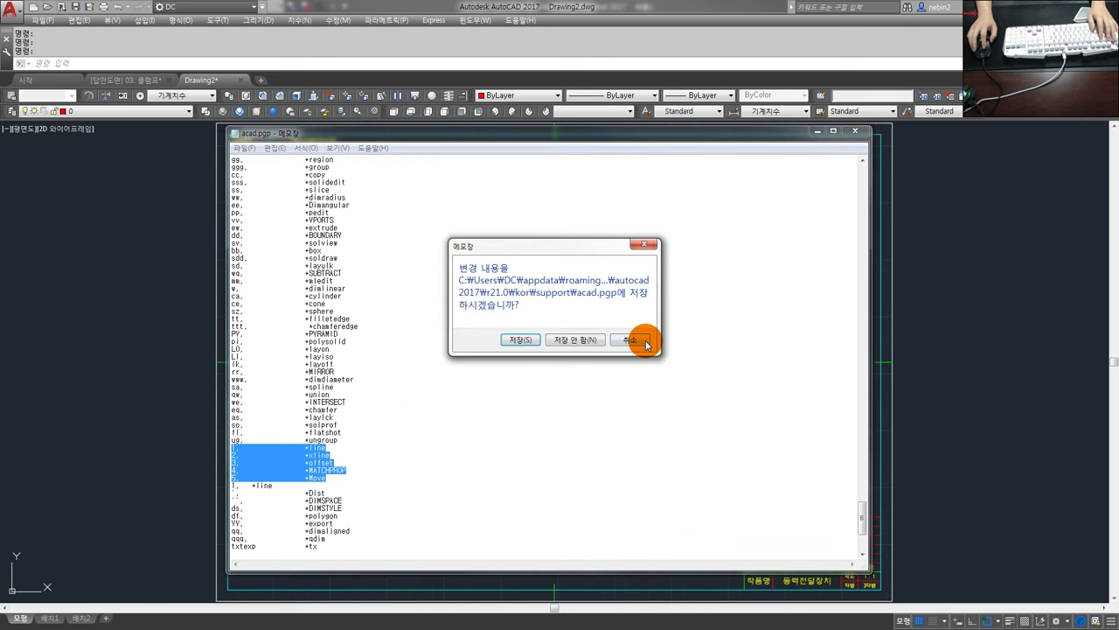
pyautogui.click(717, 343)
pyautogui.click(817, 132)
pyautogui.click(525, 293)
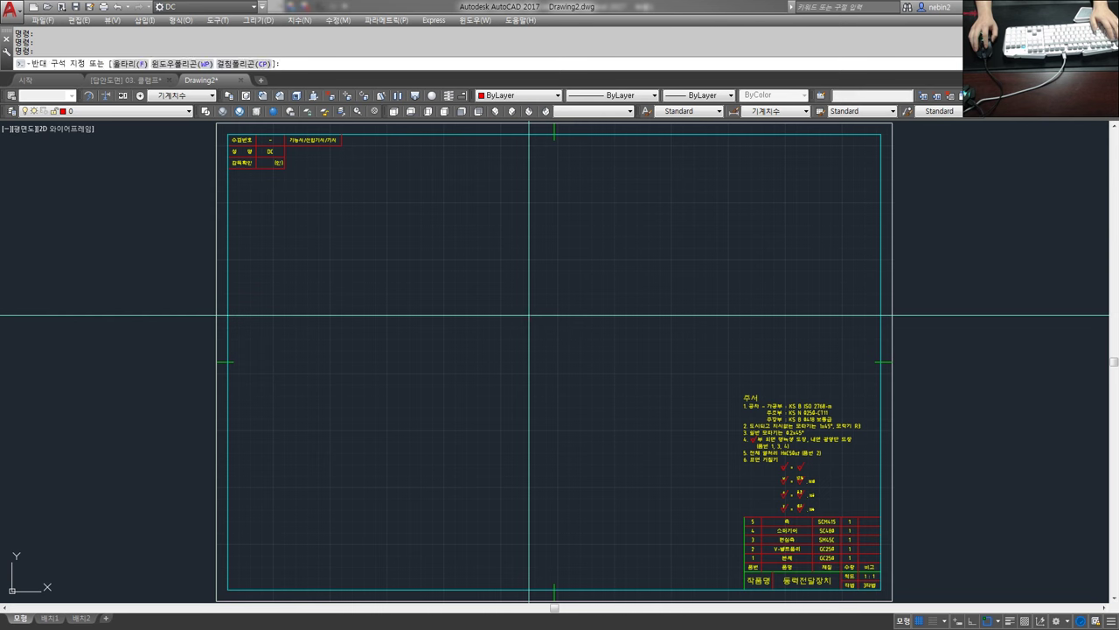
# Draw a rectangle with REC on the drawing sheet.
pyautogui.press('Escape')
pyautogui.write('rec')
pyautogui.press('Return')
pyautogui.click(368, 295)
pyautogui.click(570, 362)
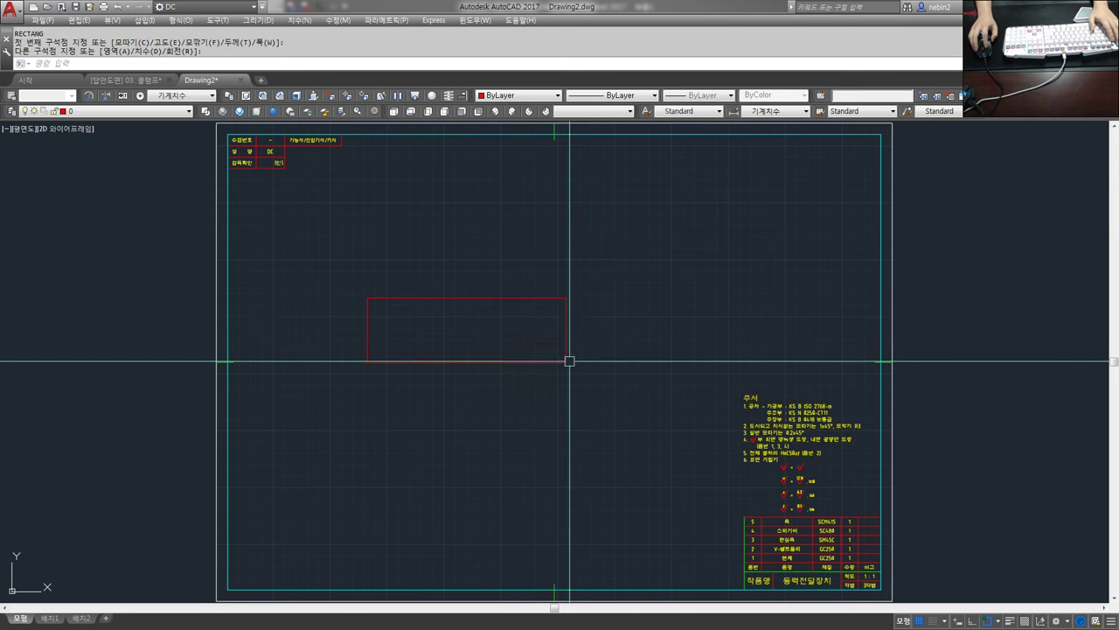
pyautogui.scroll(3, 480, 303)
pyautogui.press('Escape')
# Draw a trial PL path with ortho (F8) turned on, then erase it.
pyautogui.write('pl')
pyautogui.press('Return')
pyautogui.click(452, 251)
pyautogui.press('F8')
pyautogui.click(467, 455)
pyautogui.click(507, 467)
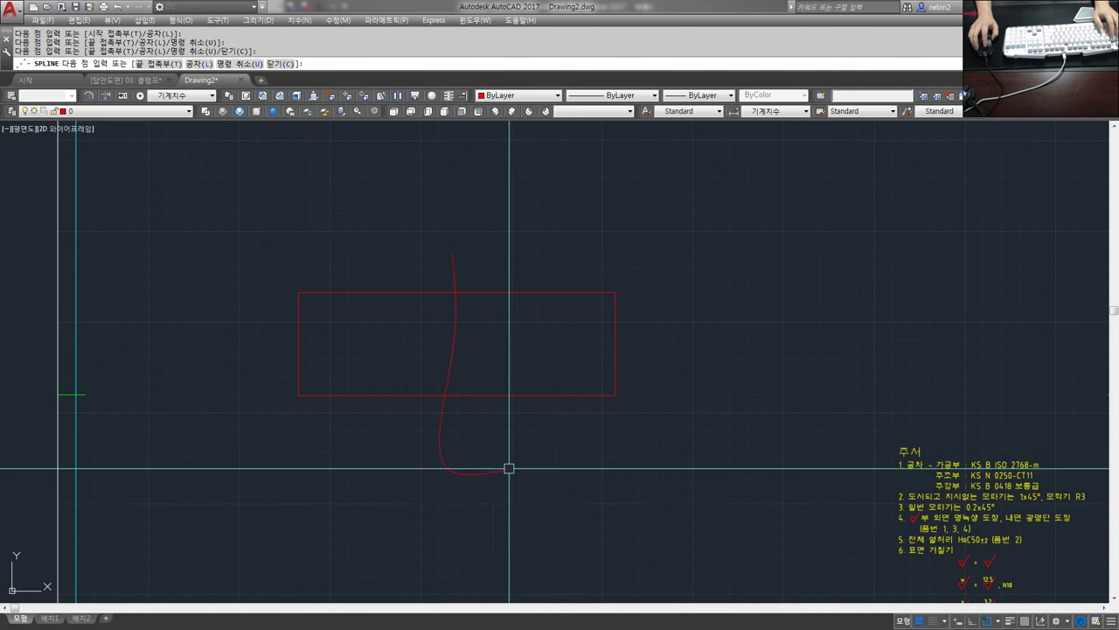
pyautogui.press('Escape')
pyautogui.write('e')
pyautogui.press('Return')
pyautogui.click(475, 425)
pyautogui.click(395, 415)
pyautogui.press('Return')
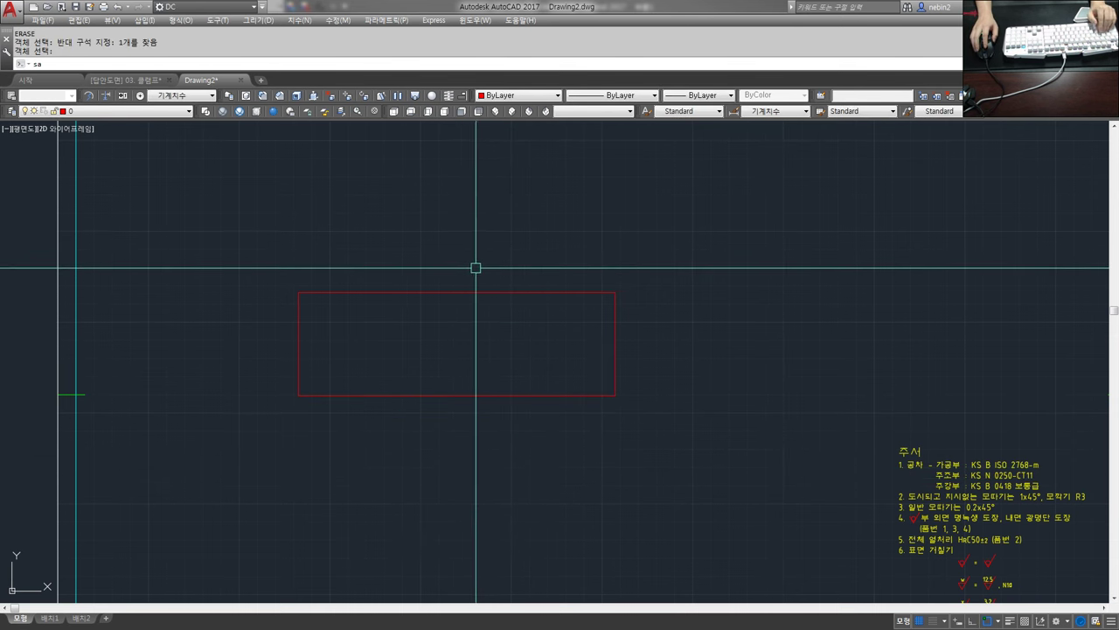
# Sketch a four-point SPL spline with ortho toggled, then undo it.
pyautogui.write('spl')
pyautogui.press('Return')
pyautogui.click(475, 268)
pyautogui.click(459, 341)
pyautogui.press('F8')
pyautogui.click(499, 401)
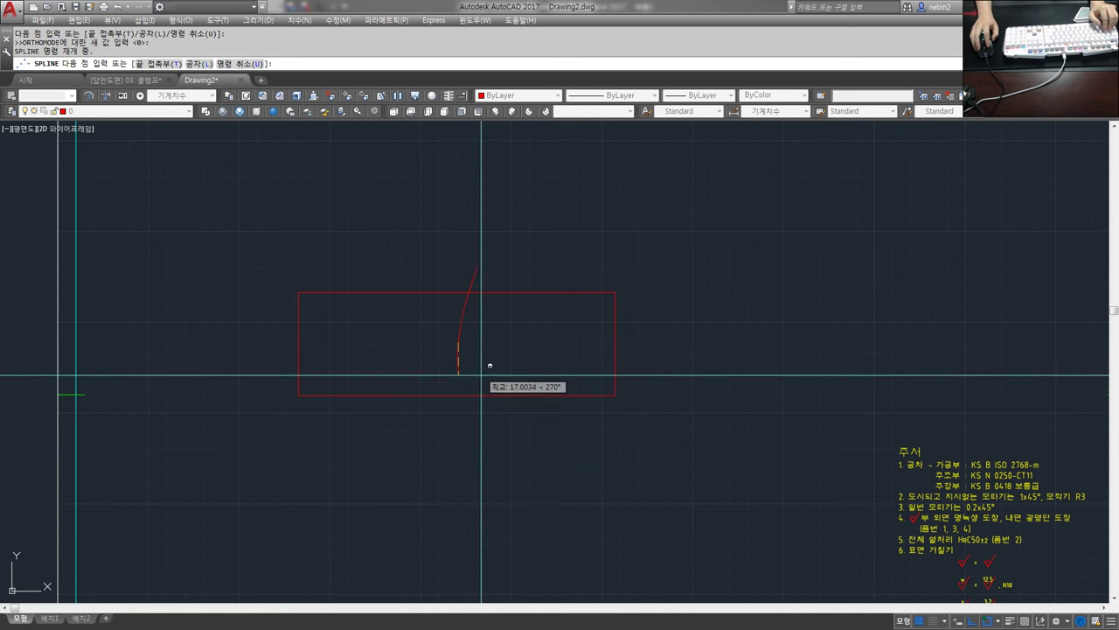
pyautogui.click(484, 448)
pyautogui.press('Return')
pyautogui.hotkey('ctrl', 'z')
# Draw another three-point spline with ortho toggled and erase it.
pyautogui.write('spl')
pyautogui.press('Return')
pyautogui.click(430, 254)
pyautogui.click(398, 320)
pyautogui.press('F8')
pyautogui.click(455, 450)
pyautogui.press('Return')
pyautogui.write('e')
pyautogui.press('Return')
pyautogui.moveTo(465, 437); pyautogui.dragTo(385, 245)
# Draw a final three-point trial path with L, erase it, and bring Notepad back up.
pyautogui.press('Return')
pyautogui.write('l')
pyautogui.press('Return')
pyautogui.click(437, 254)
pyautogui.click(424, 320)
pyautogui.press('F8')
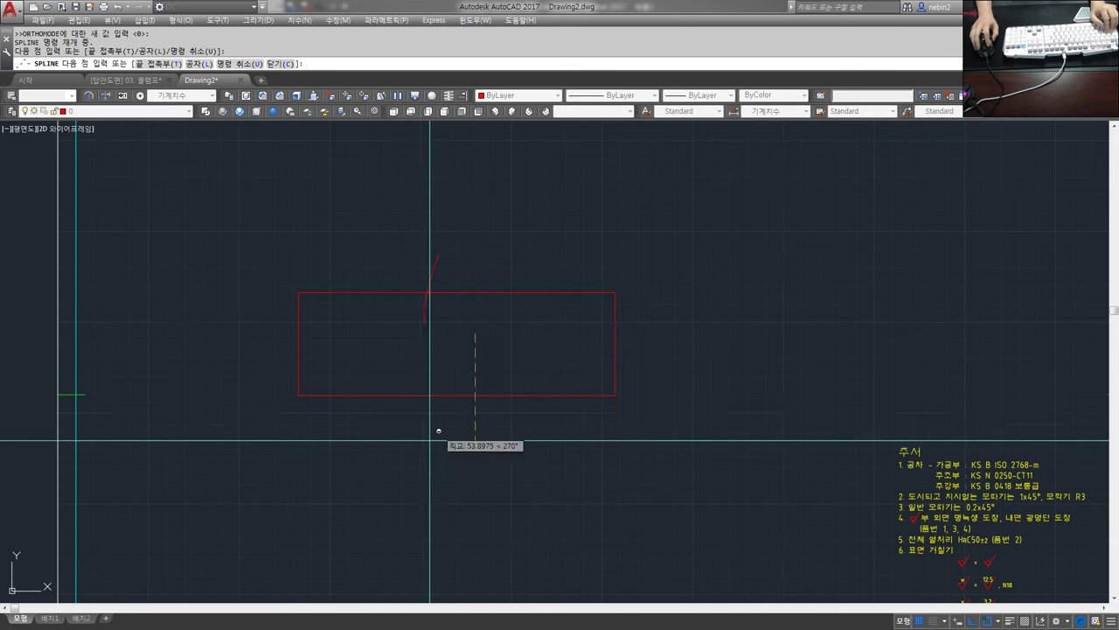
pyautogui.click(495, 365)
pyautogui.press('Return')
pyautogui.write('e')
pyautogui.press('Return')
pyautogui.moveTo(393, 227); pyautogui.dragTo(525, 420)
pyautogui.press('Return')
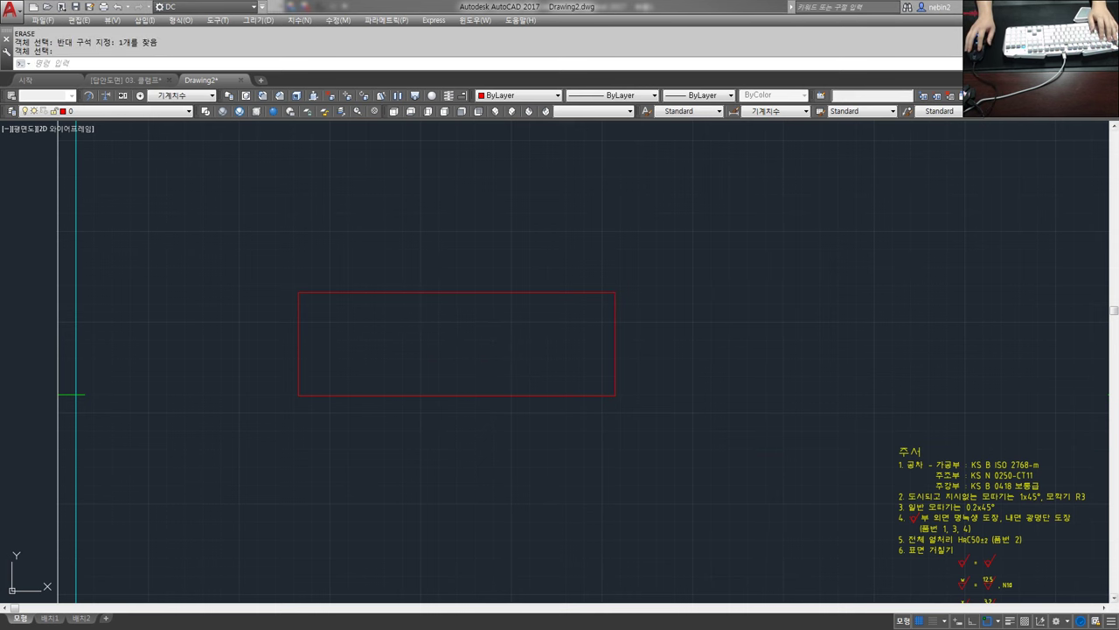
pyautogui.hotkey('alt', 'Tab')
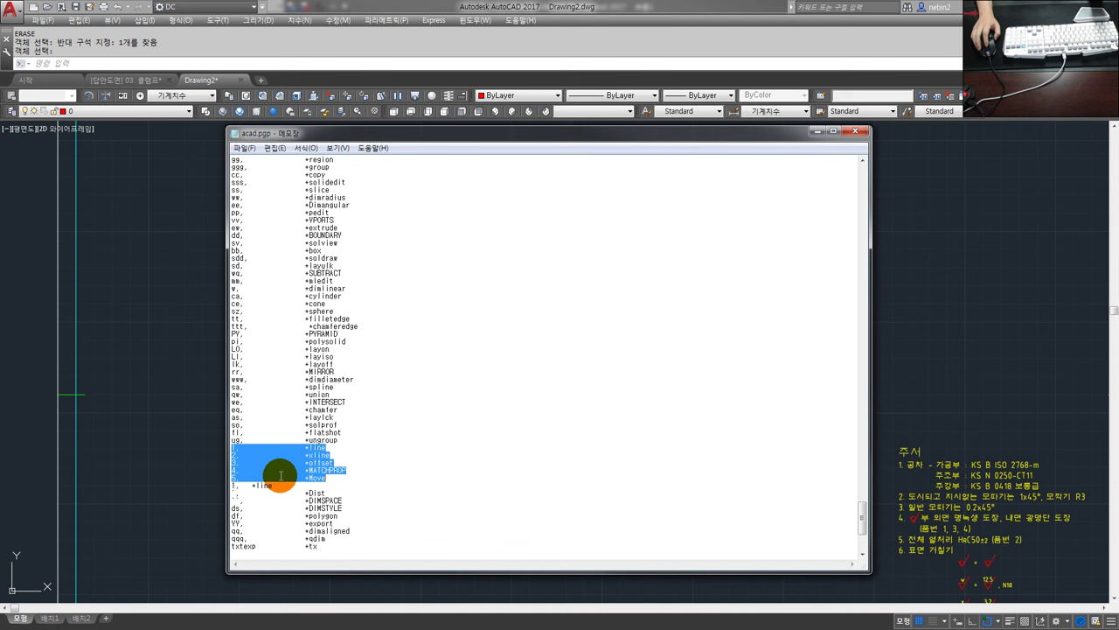
# Highlight the offset, MATCHPROP and Move number aliases in acad.pgp, then close Notepad.
pyautogui.scroll(2, 280, 475)
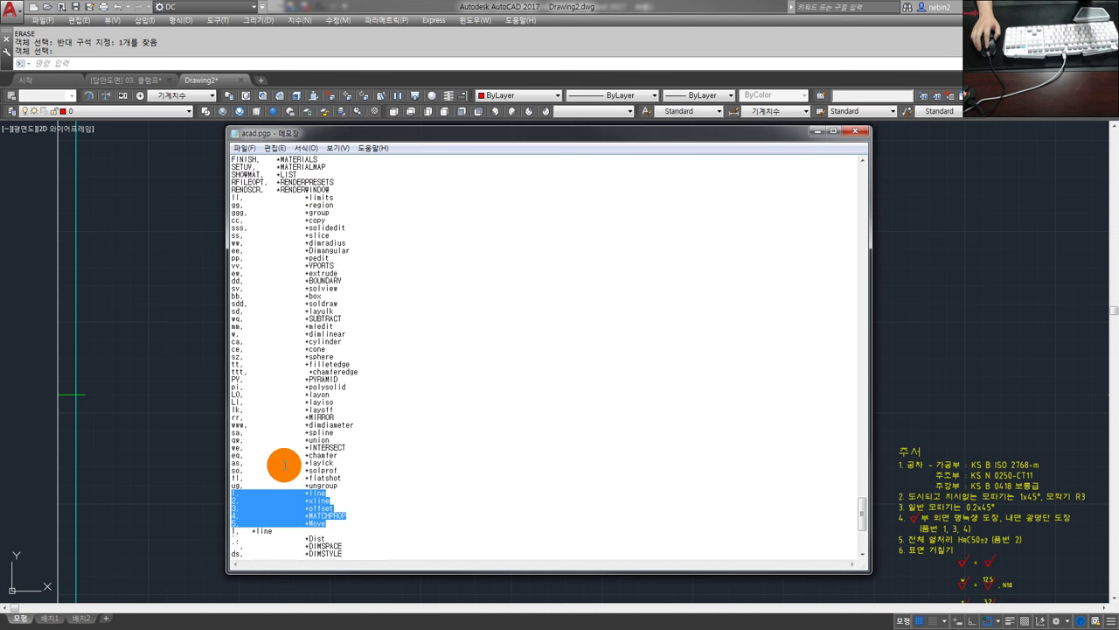
pyautogui.scroll(-2, 284, 464)
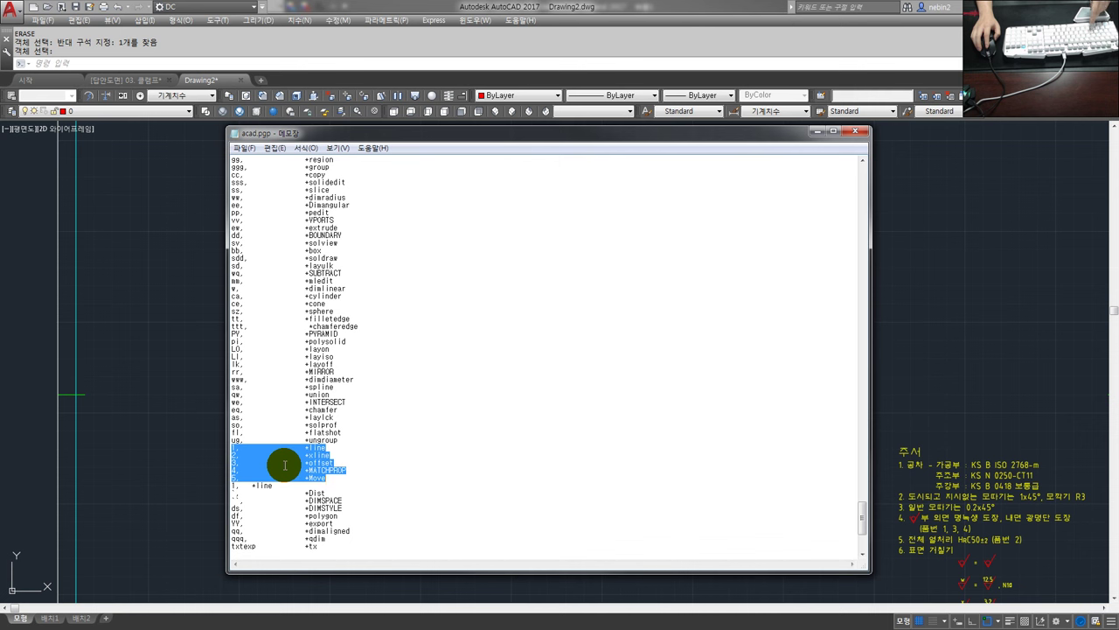
pyautogui.scroll(-1, 285, 465)
pyautogui.moveTo(253, 438)
pyautogui.mouseDown()
pyautogui.moveTo(332, 453)
pyautogui.moveTo(236, 425)
pyautogui.mouseUp()
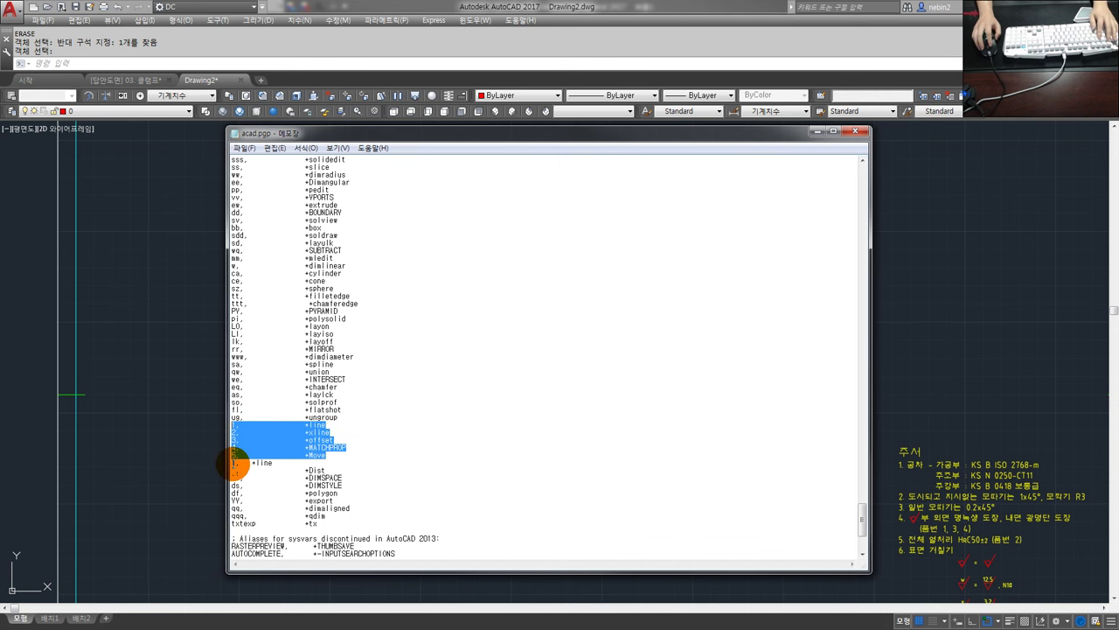
pyautogui.click(812, 132)
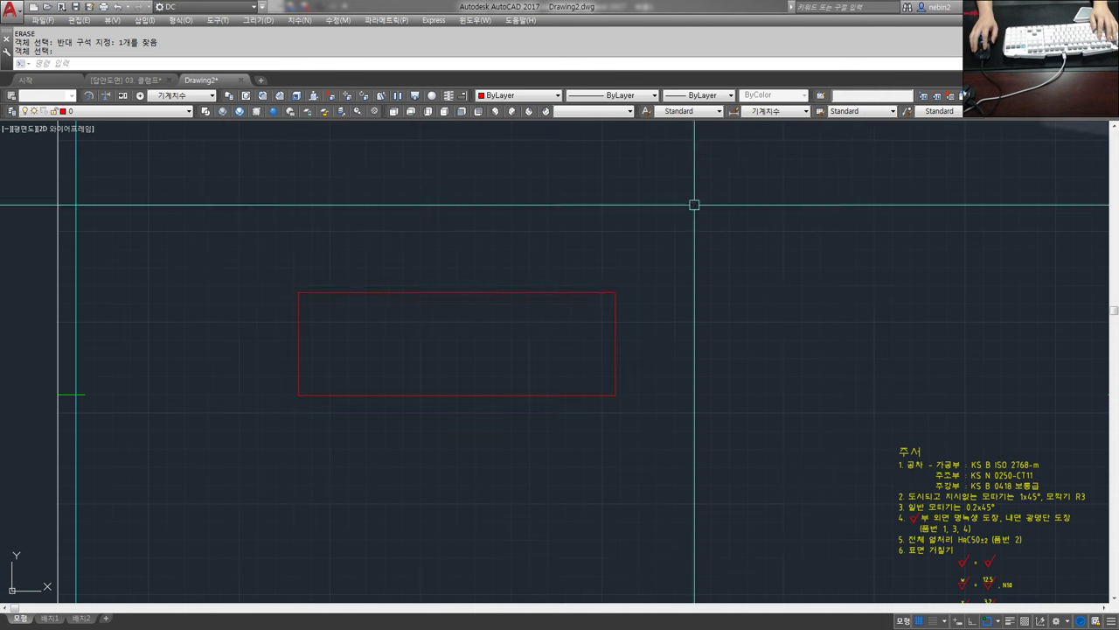
# Draw a vertical line through the red rectangle and trim its ends outside the rectangle.
pyautogui.write('1')
pyautogui.press('Return')
pyautogui.click(468, 252)
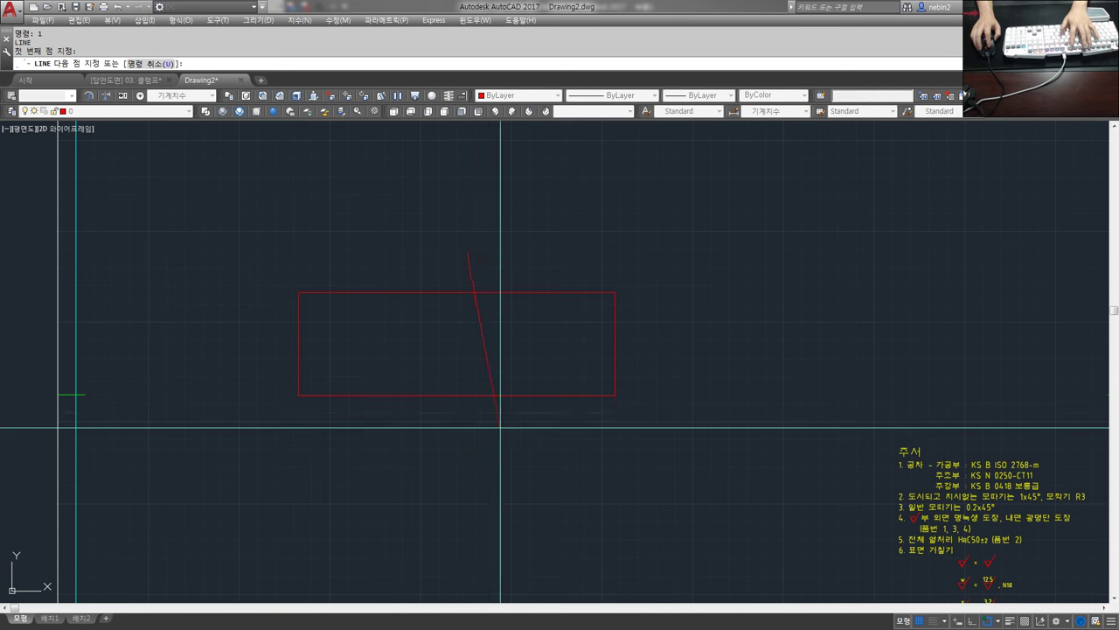
pyautogui.click(472, 451)
pyautogui.press('Return')
pyautogui.write('tr')
pyautogui.press('Return')
pyautogui.press('Return')
pyautogui.click(483, 439)
pyautogui.click(373, 413)
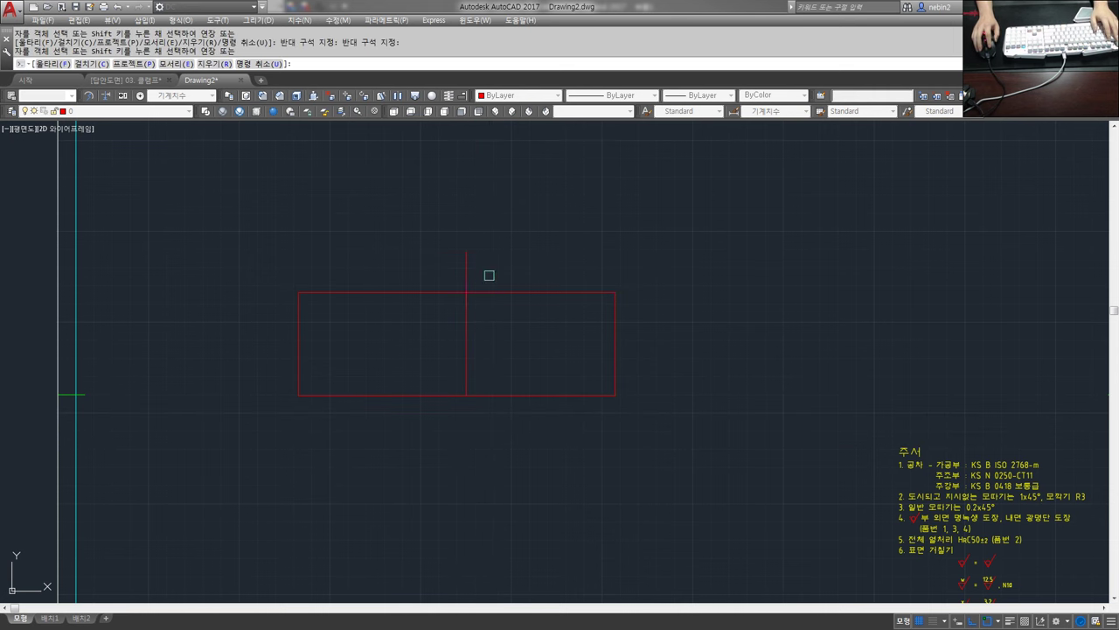
pyautogui.press('Escape')
# Move the trimmed vertical line onto the green layer.
pyautogui.click(532, 344)
pyautogui.click(326, 296)
pyautogui.click(131, 111)
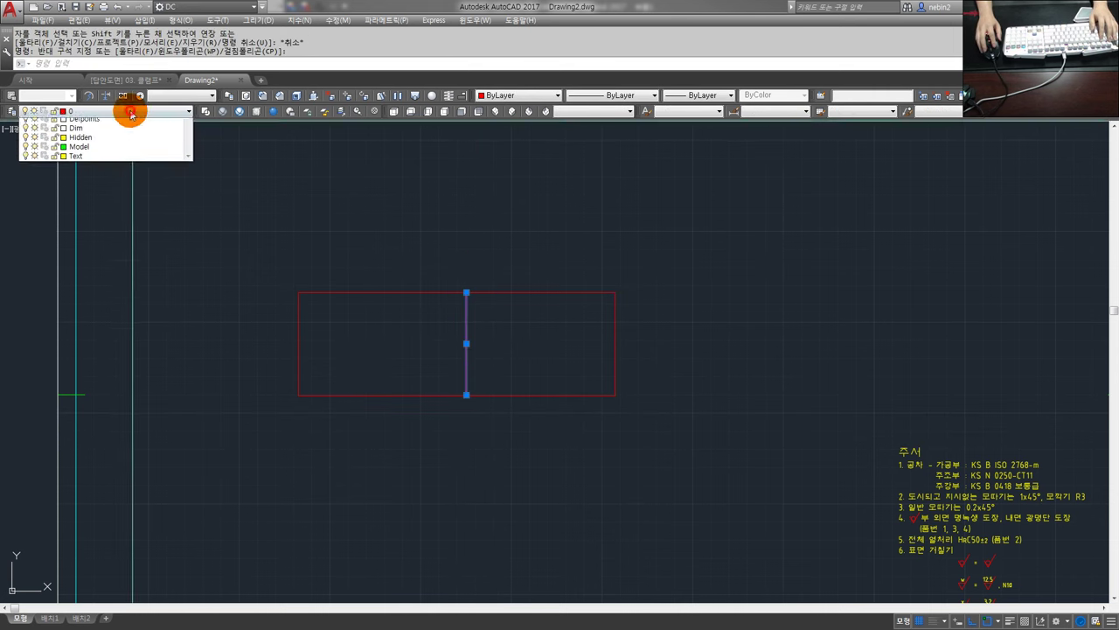
pyautogui.click(96, 150)
pyautogui.press('Escape')
pyautogui.press('Escape')
# Break the green line between the rectangle edge and a point near its bottom.
pyautogui.write('br')
pyautogui.press('Return')
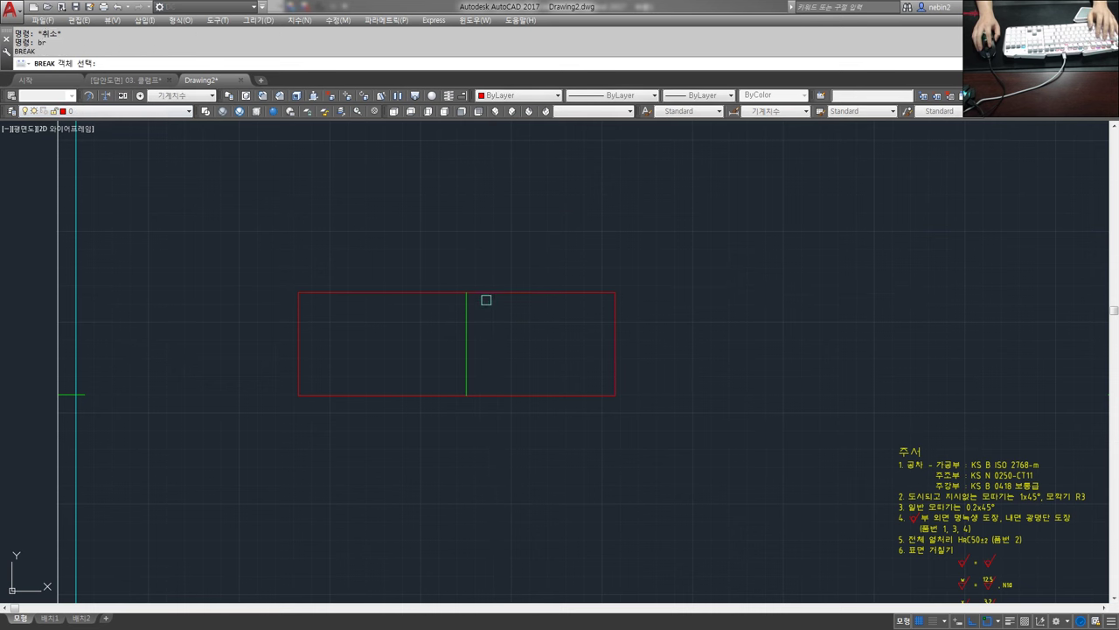
pyautogui.click(485, 293)
pyautogui.write('f')
pyautogui.press('Return')
pyautogui.click(465, 295)
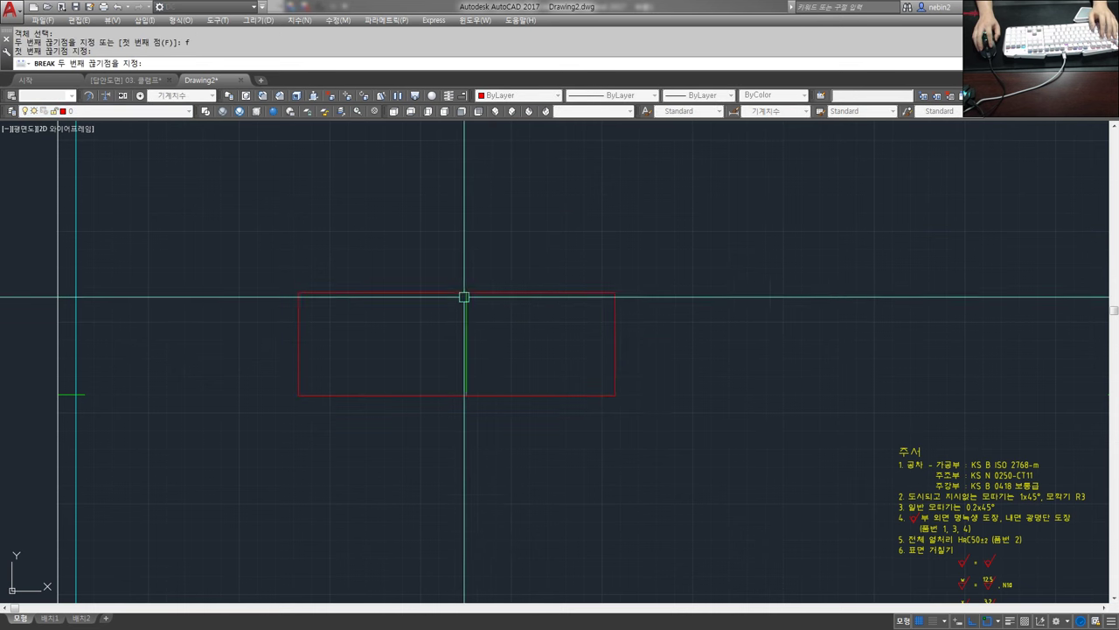
pyautogui.click(466, 394)
# Check the layer list in the [답안도면] 03. 클램프 drawing, then return to Drawing2.
pyautogui.scroll(-2, 482, 395)
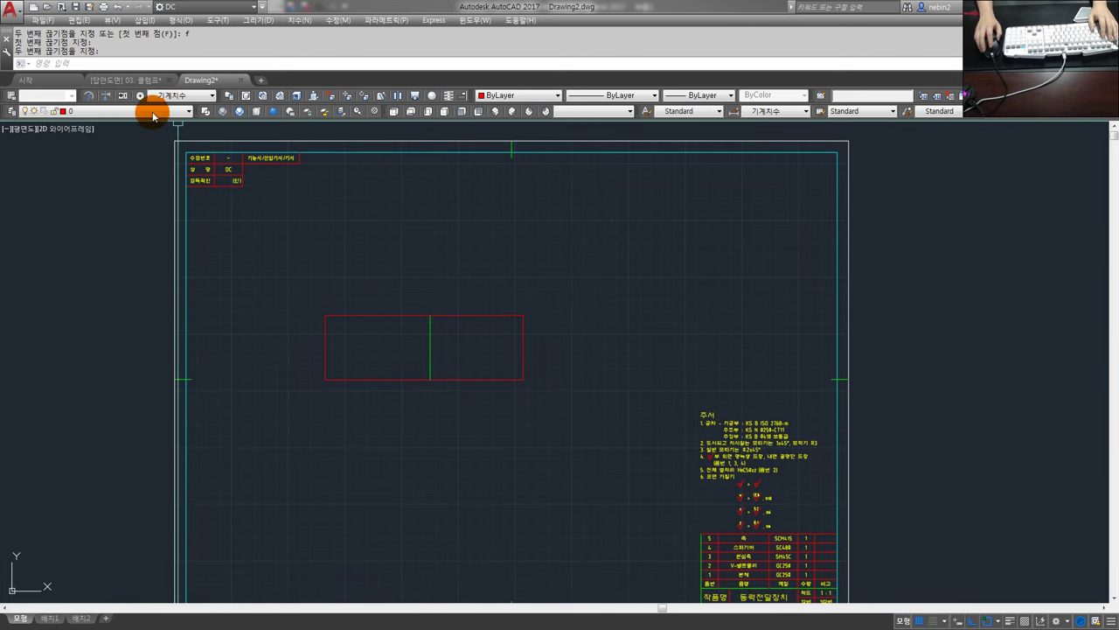
pyautogui.click(90, 111)
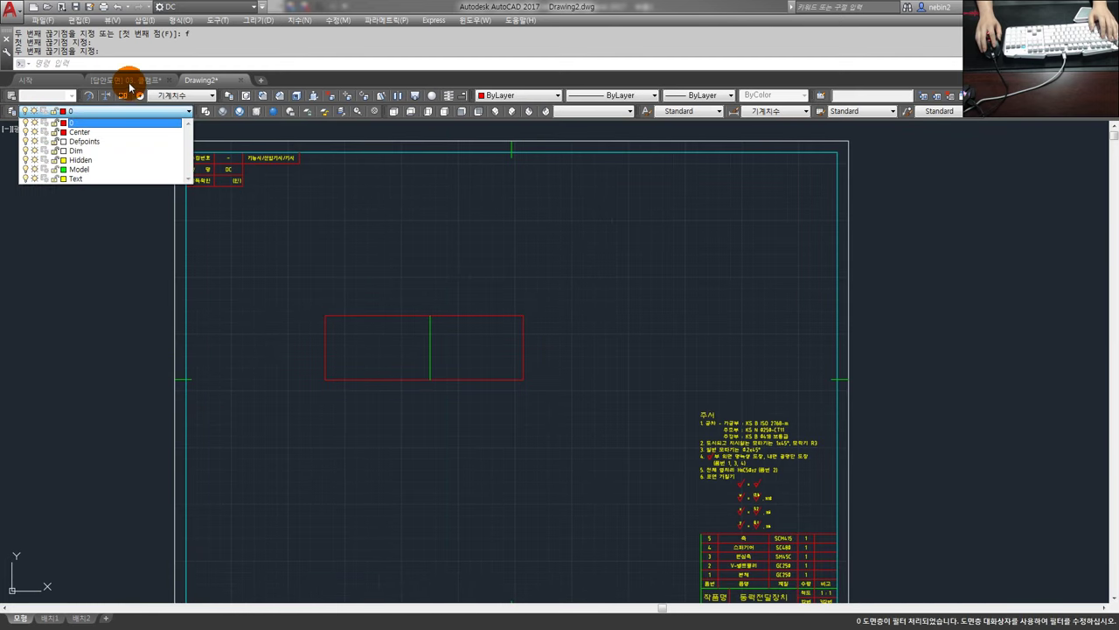
pyautogui.click(123, 79)
pyautogui.click(120, 112)
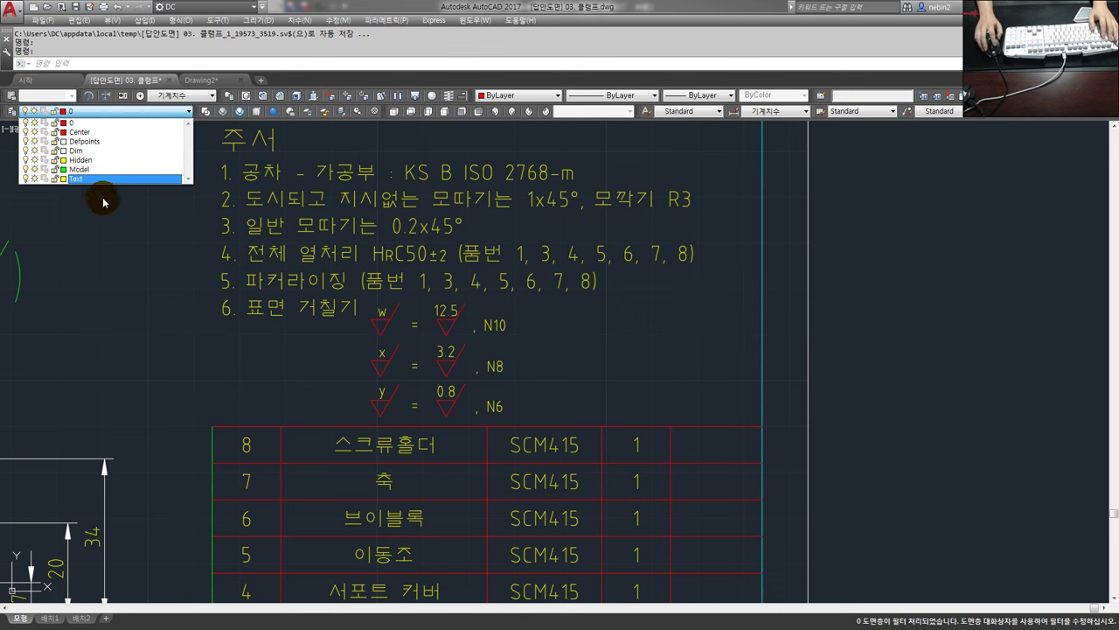
pyautogui.click(214, 83)
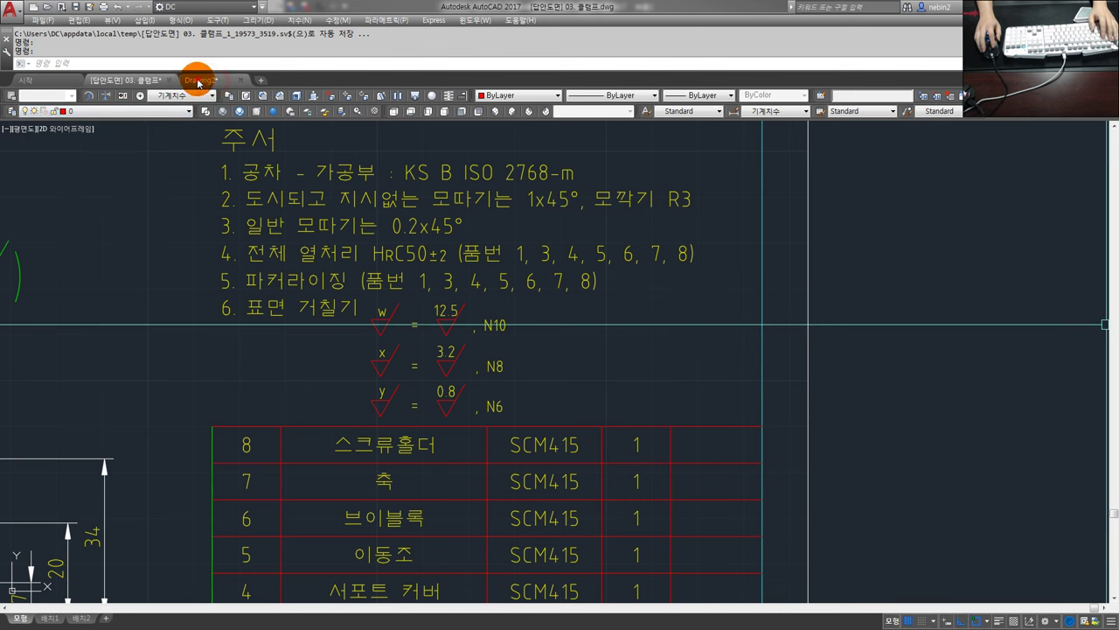
pyautogui.click(210, 80)
pyautogui.scroll(2, 433, 323)
pyautogui.scroll(2, 442, 328)
pyautogui.scroll(-3, 445, 327)
# Draw a short horizontal line above the rectangle and put it on the red dashed layer.
pyautogui.press('l')
pyautogui.press('Return')
pyautogui.click(461, 230)
pyautogui.click(290, 230)
pyautogui.press('Escape')
pyautogui.click(416, 258)
pyautogui.click(368, 221)
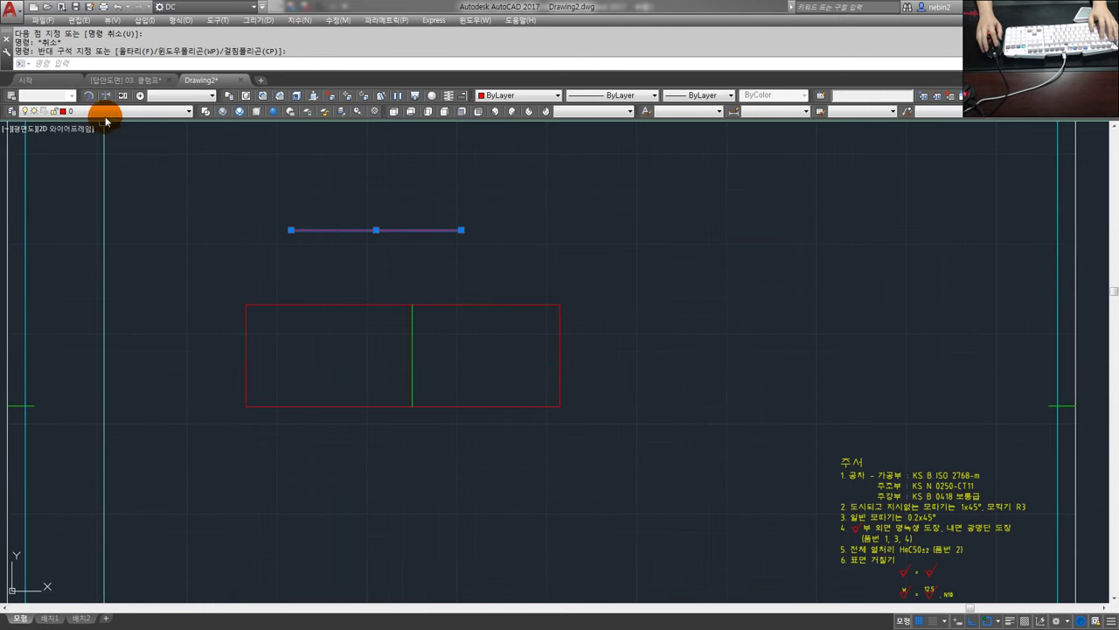
pyautogui.click(105, 111)
pyautogui.click(95, 129)
pyautogui.press('Escape')
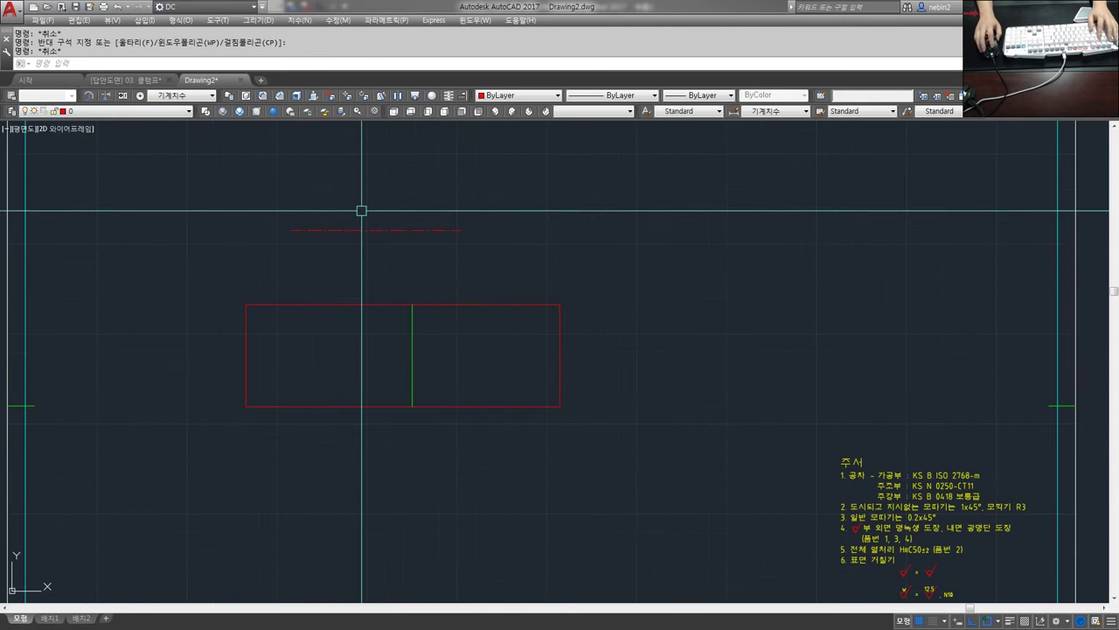
# Select the rectangle's right half and view the layer list, then cancel without changes.
pyautogui.click(499, 350)
pyautogui.click(594, 376)
pyautogui.click(115, 111)
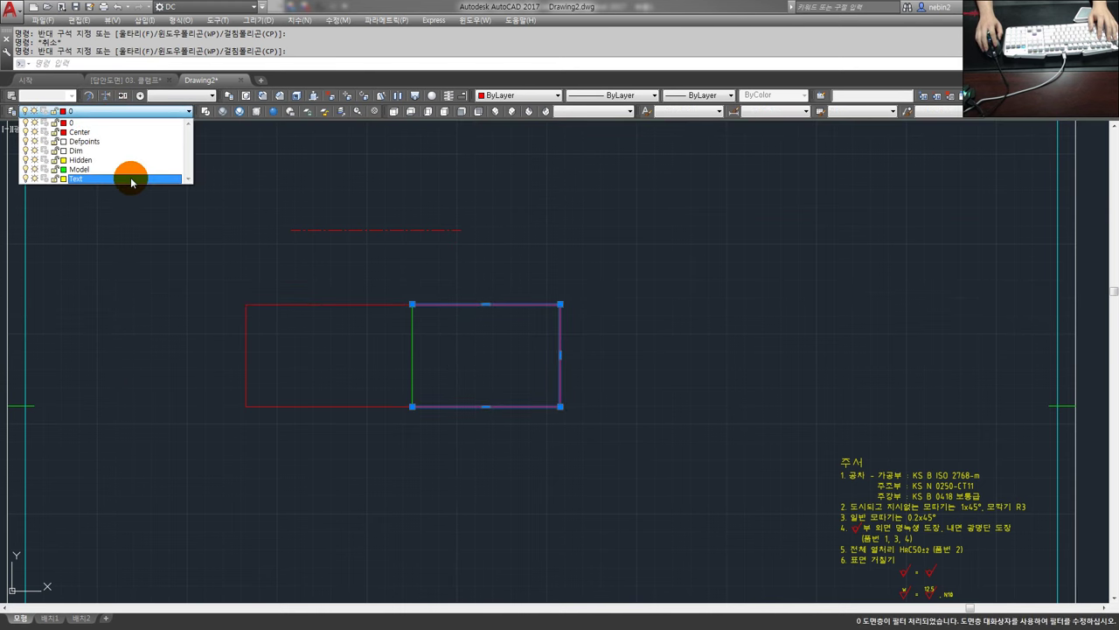
pyautogui.press('Escape')
pyautogui.press('Escape')
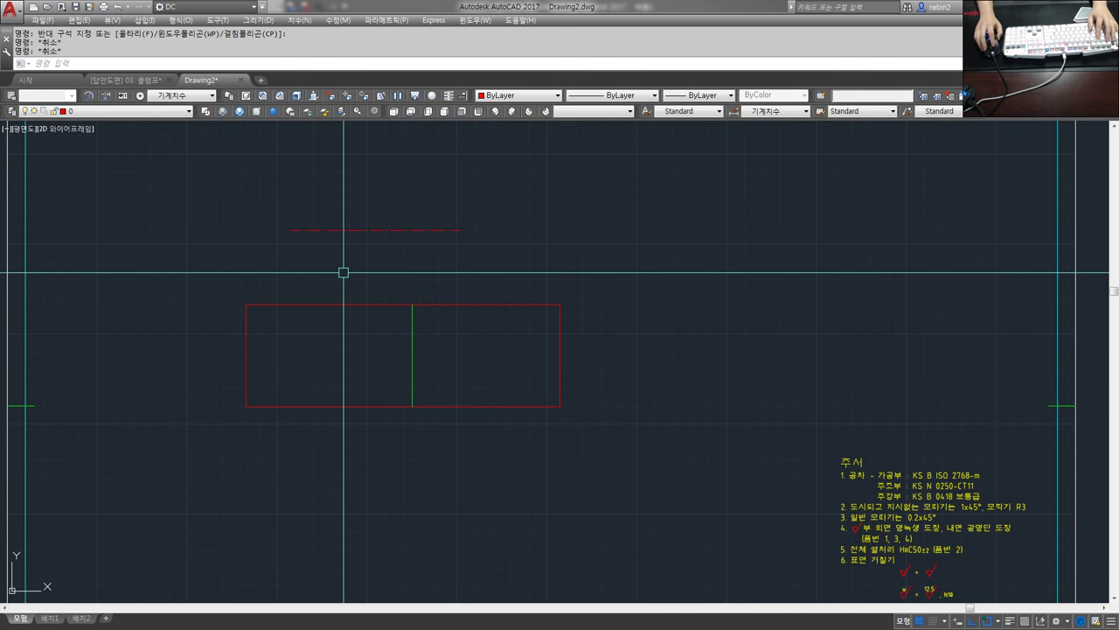
pyautogui.click(488, 63)
pyautogui.write('m')
pyautogui.press('Return')
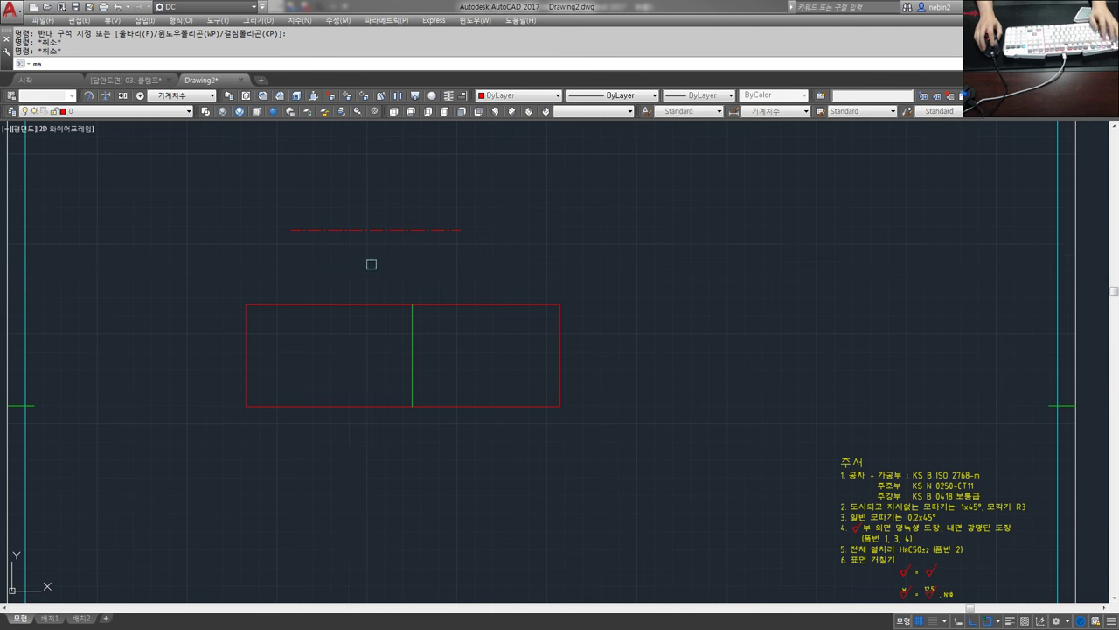
# Match properties: right rectangle gets dash-dot style, left rectangle green, top-left edge red dash-dot.
pyautogui.press('Escape')
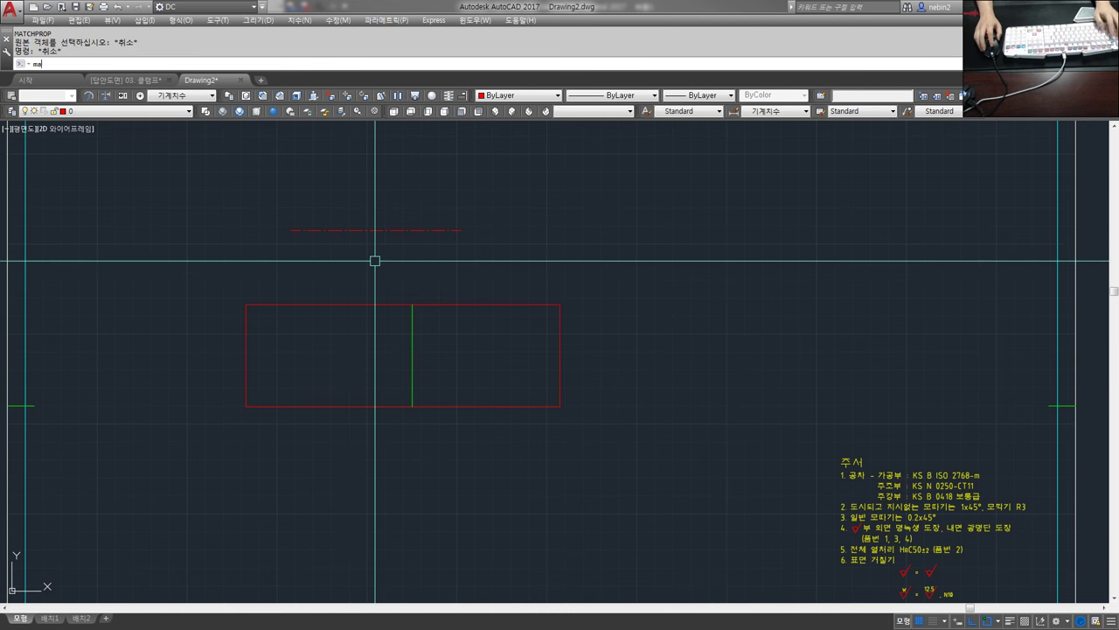
pyautogui.press('Return')
pyautogui.click(419, 230)
pyautogui.click(440, 305)
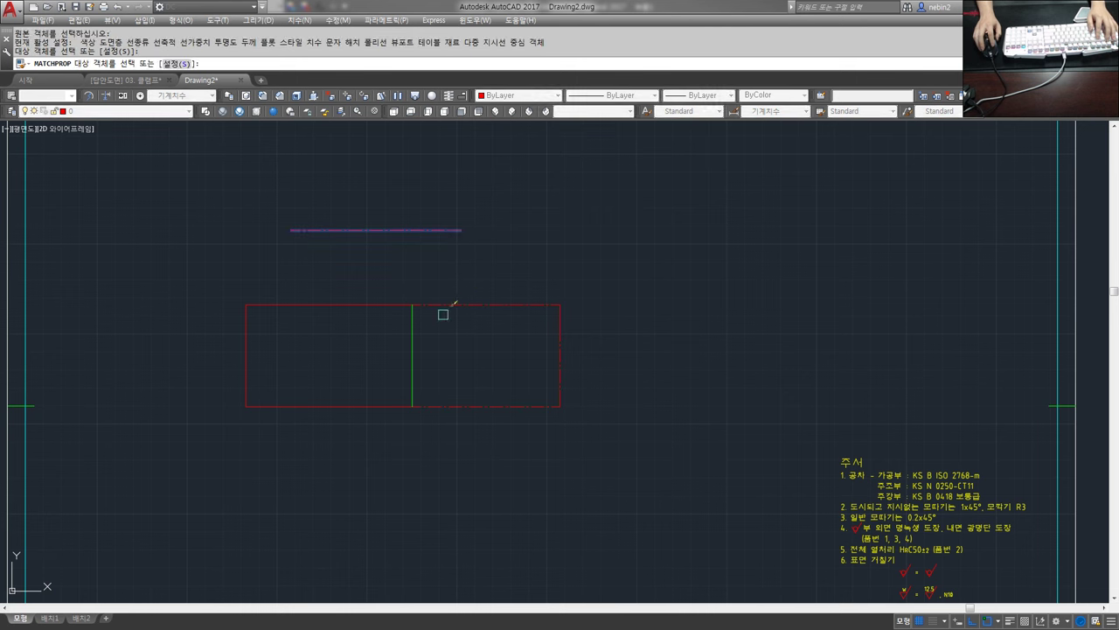
pyautogui.press('Return')
pyautogui.click(412, 319)
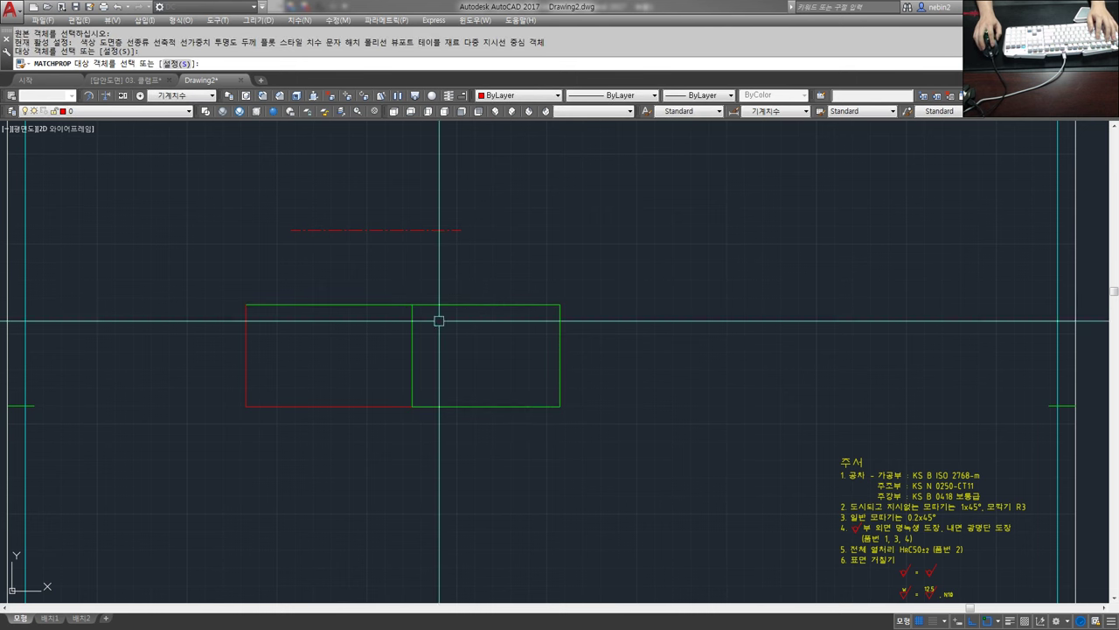
pyautogui.click(340, 405)
pyautogui.press('Return')
pyautogui.press('Return')
pyautogui.click(366, 230)
pyautogui.moveTo(374, 290); pyautogui.dragTo(357, 307)
pyautogui.press('Escape')
pyautogui.press('Escape')
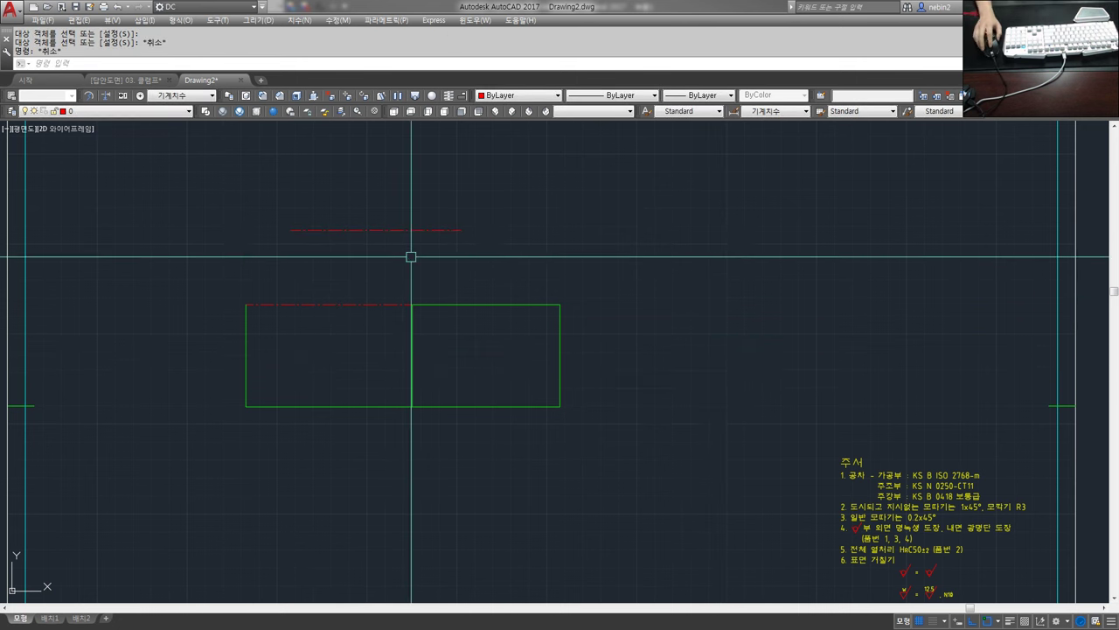
# Crossing-select all the practice rectangles and lines and delete them.
pyautogui.scroll(-2, 441, 321)
pyautogui.scroll(2, 482, 324)
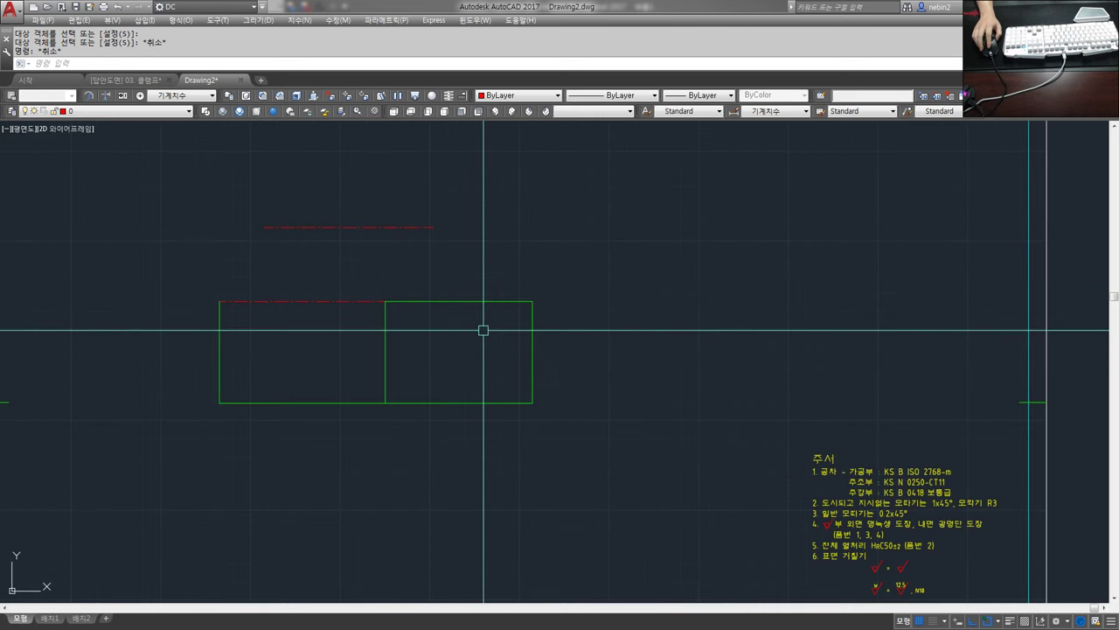
pyautogui.click(615, 425)
pyautogui.click(210, 200)
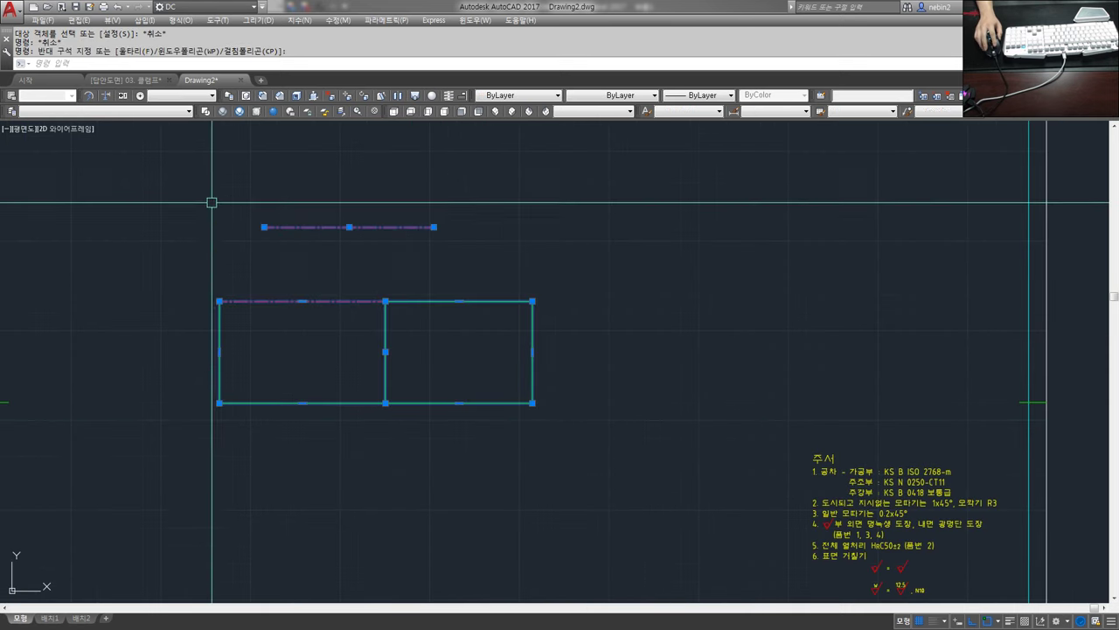
pyautogui.press('Delete')
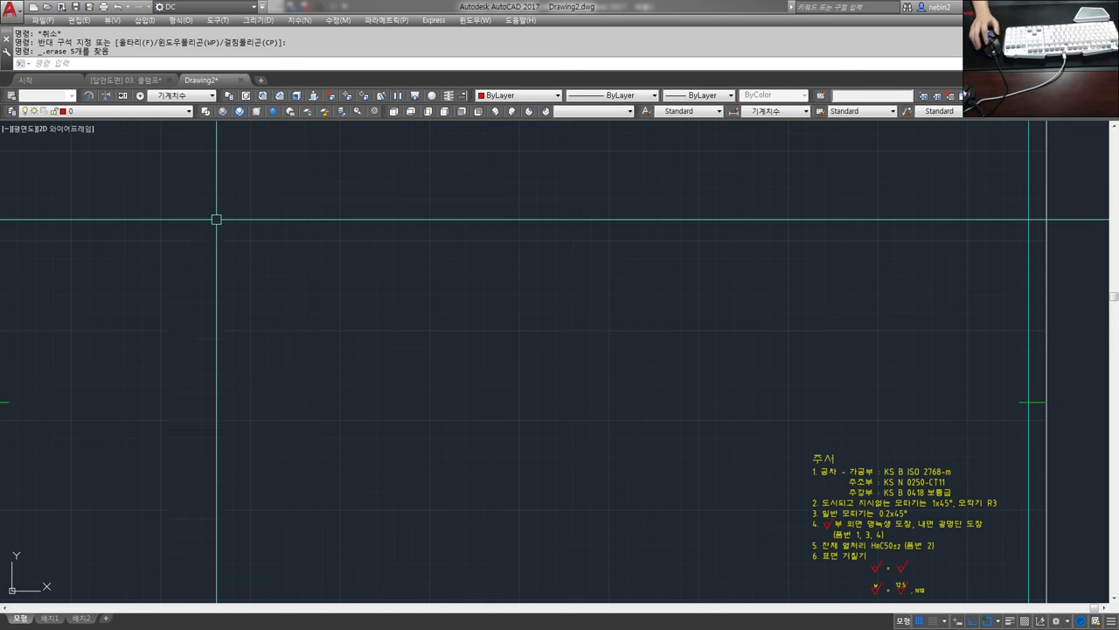
pyautogui.moveTo(755, 388); pyautogui.dragTo(385, 247, button='middle')
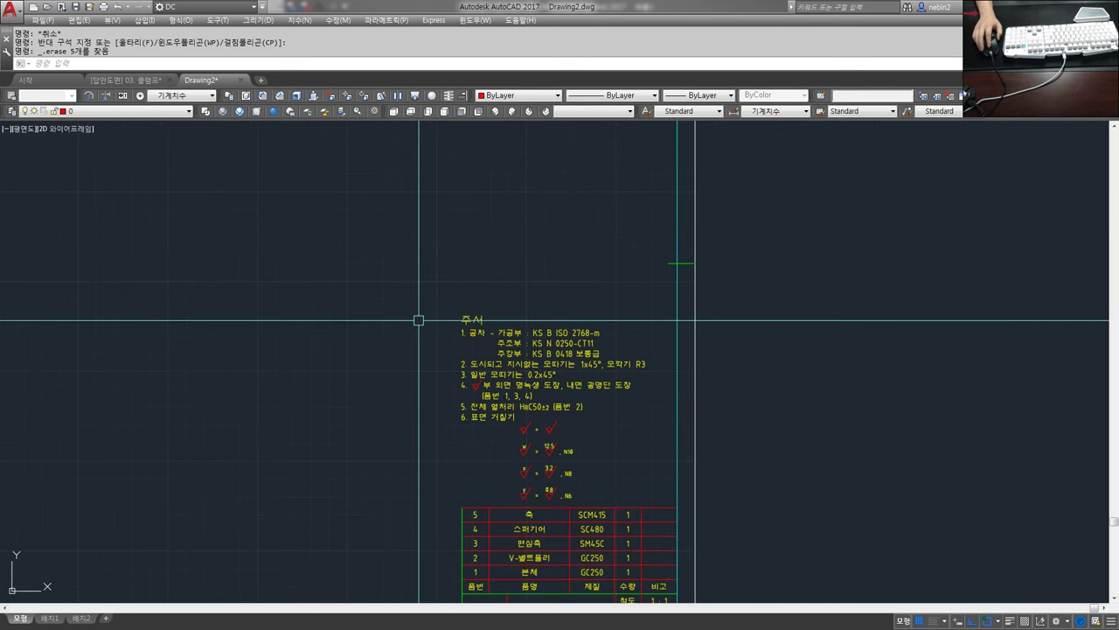
pyautogui.scroll(-2, 419, 312)
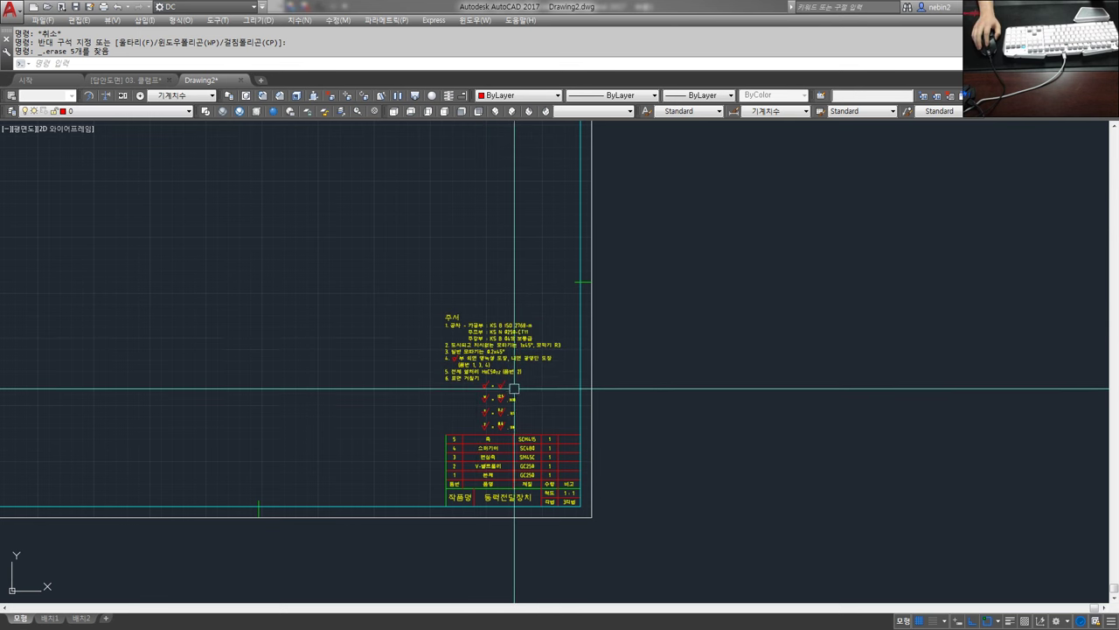
pyautogui.moveTo(412, 342)
pyautogui.mouseDown(button='middle')
pyautogui.moveTo(466, 371)
pyautogui.moveTo(545, 379)
pyautogui.mouseUp(button='middle')
pyautogui.moveTo(414, 195); pyautogui.dragTo(516, 315, button='middle')
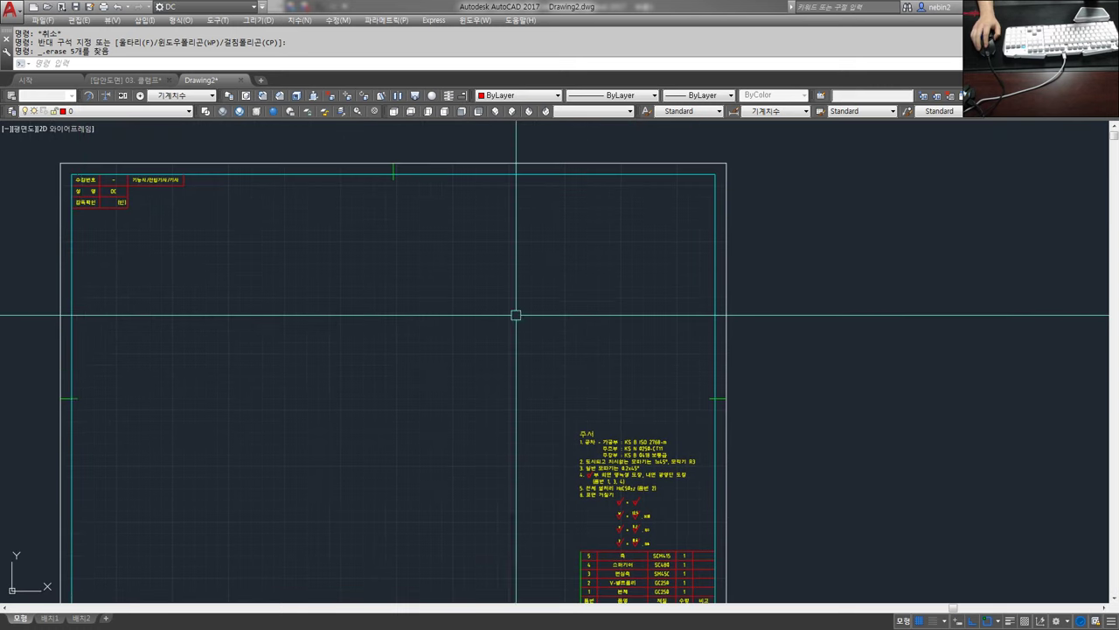
pyautogui.moveTo(397, 362); pyautogui.dragTo(478, 252, button='middle')
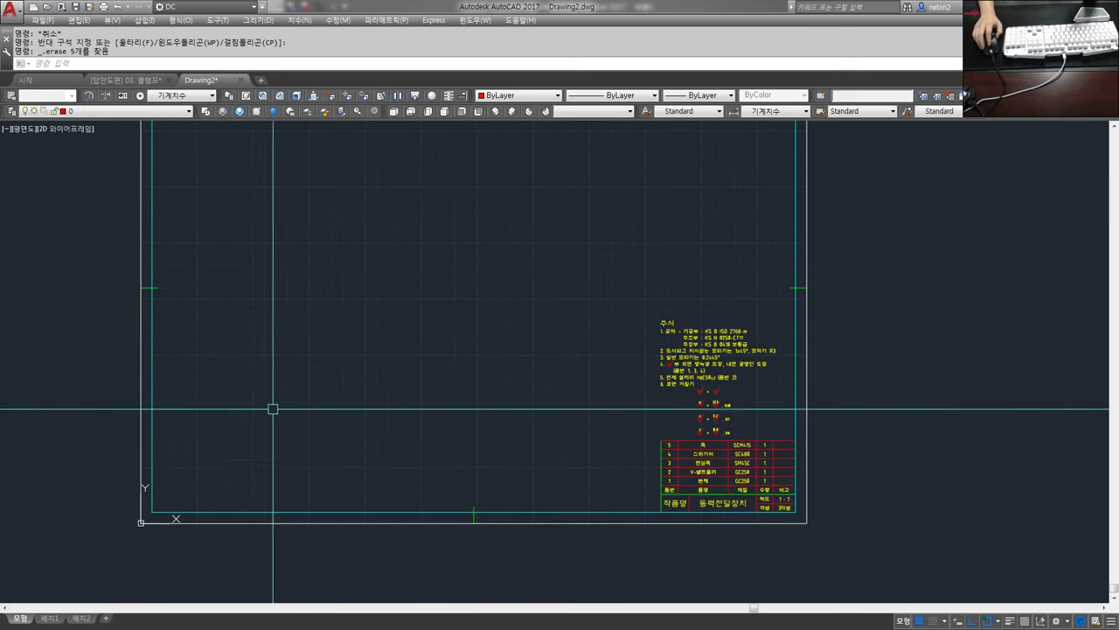
pyautogui.moveTo(306, 351); pyautogui.dragTo(270, 382, button='middle')
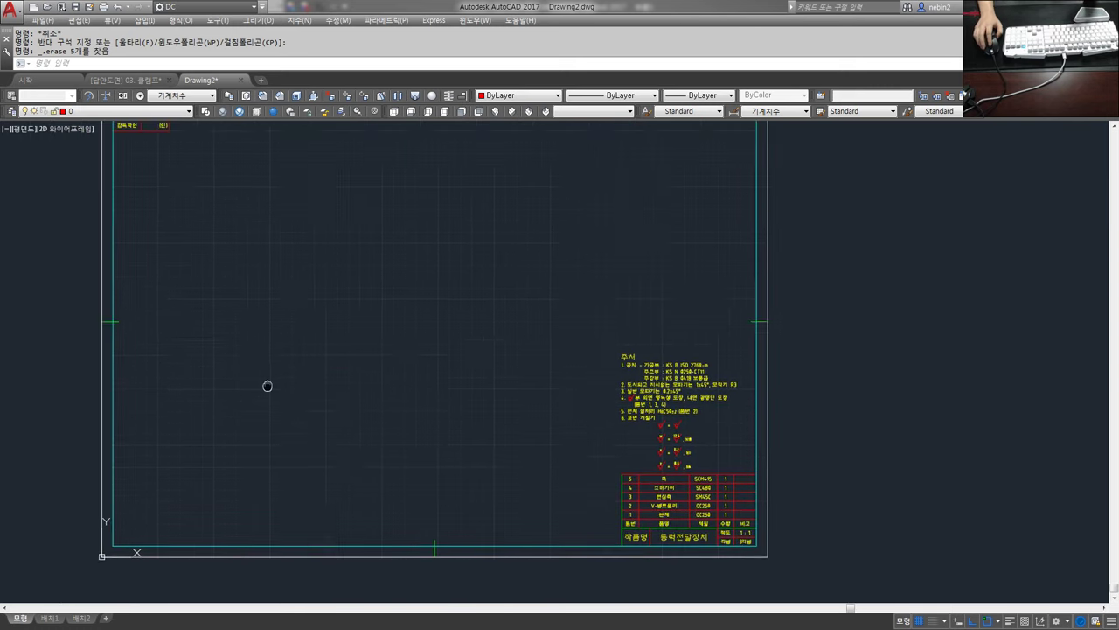
pyautogui.moveTo(425, 318)
pyautogui.mouseDown(button='middle')
pyautogui.moveTo(298, 376)
pyautogui.moveTo(396, 331)
pyautogui.mouseUp(button='middle')
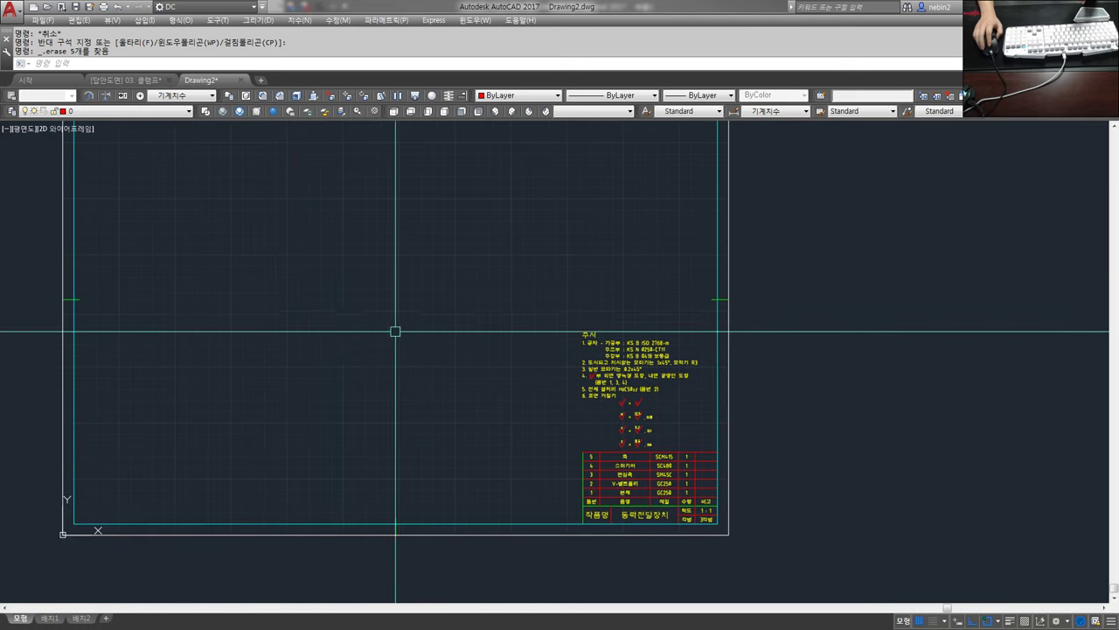
pyautogui.moveTo(492, 328); pyautogui.dragTo(375, 367, button='middle')
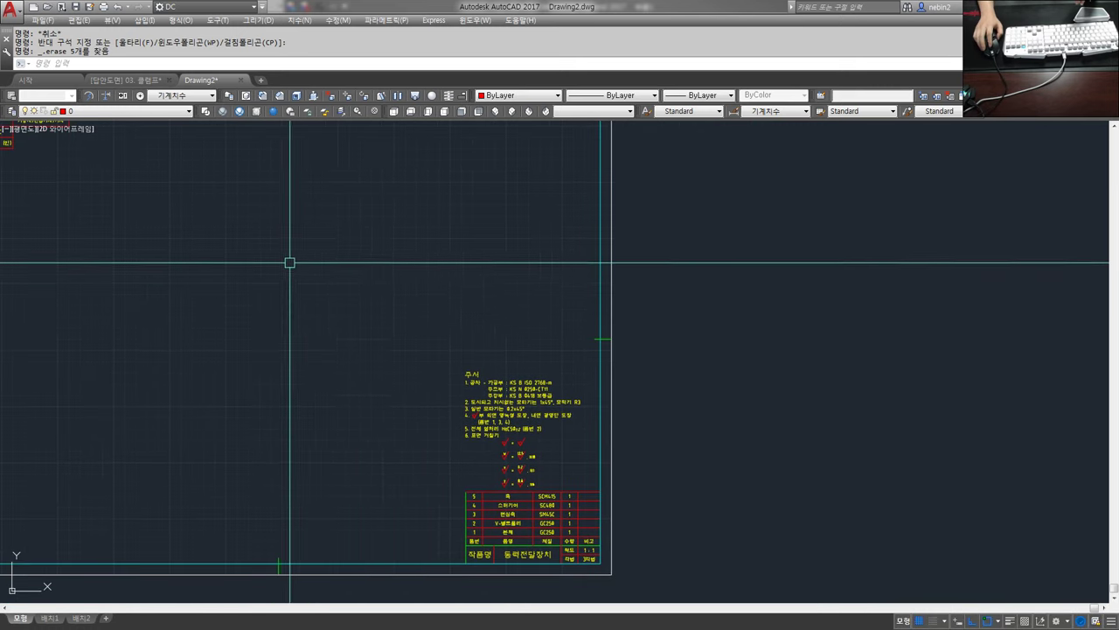
pyautogui.scroll(-2, 350, 306)
pyautogui.scroll(2, 377, 327)
pyautogui.moveTo(414, 354); pyautogui.dragTo(425, 286, button='middle')
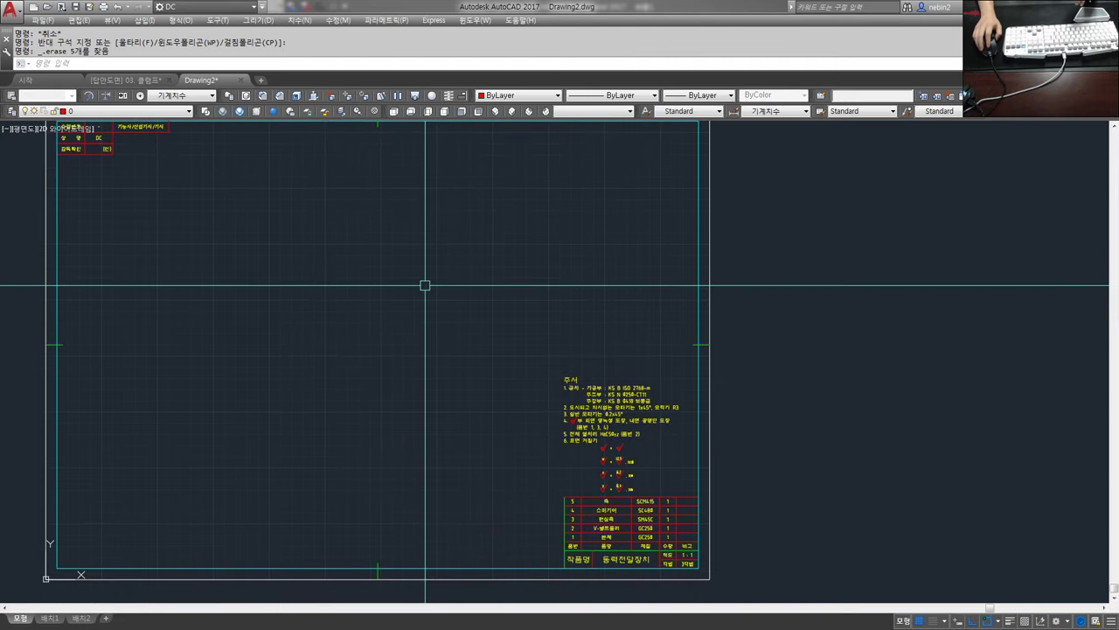
pyautogui.scroll(-2, 420, 295)
pyautogui.scroll(2, 420, 295)
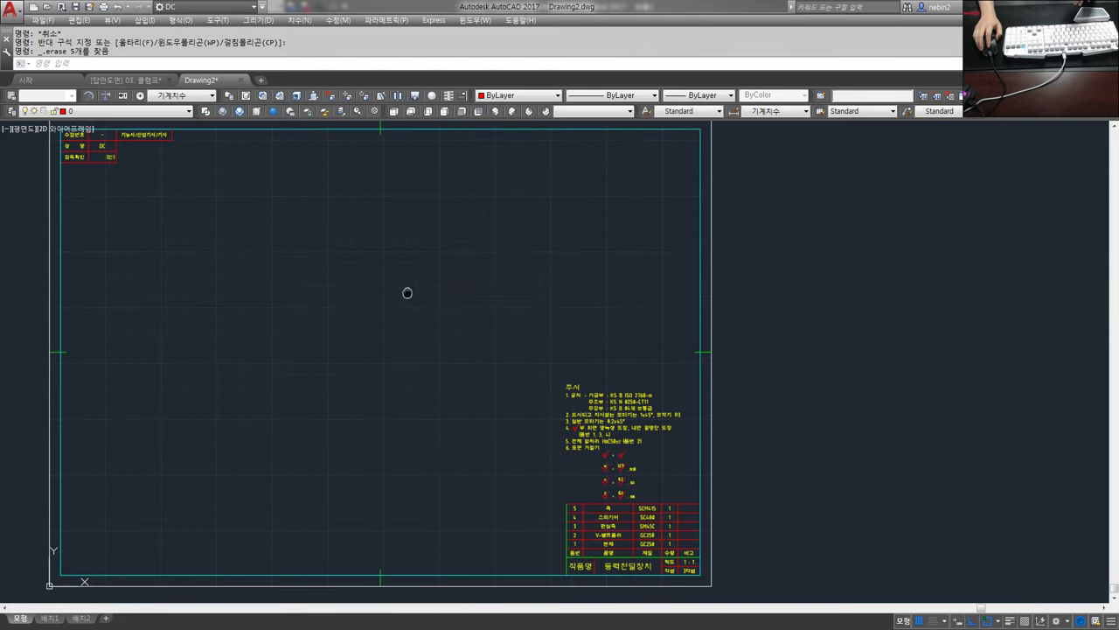
pyautogui.moveTo(407, 292); pyautogui.dragTo(422, 302, button='middle')
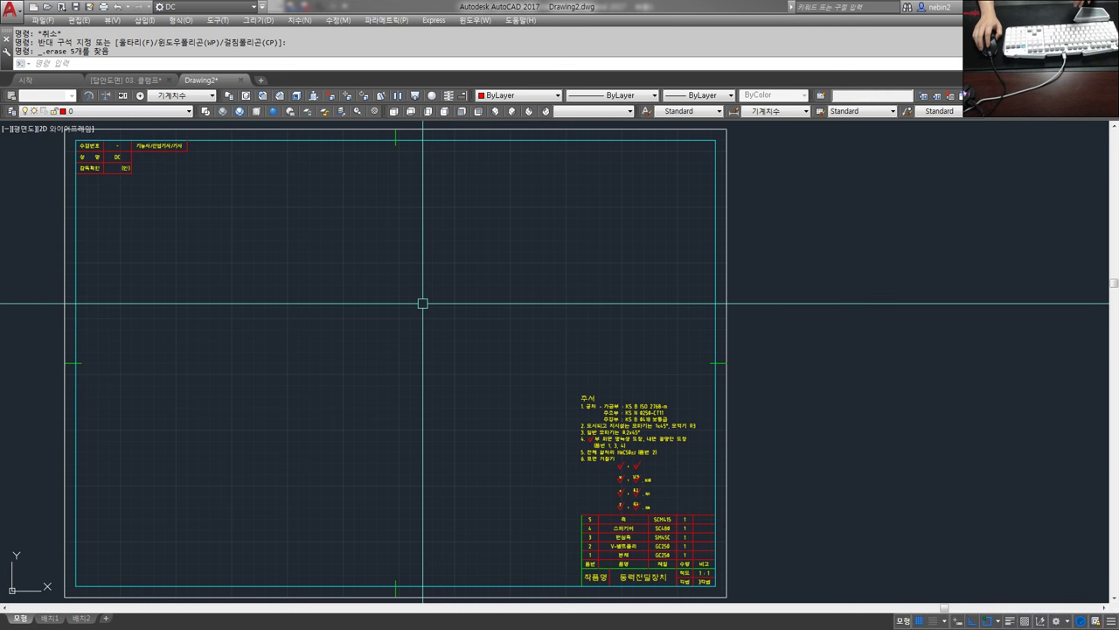
pyautogui.scroll(-2, 422, 303)
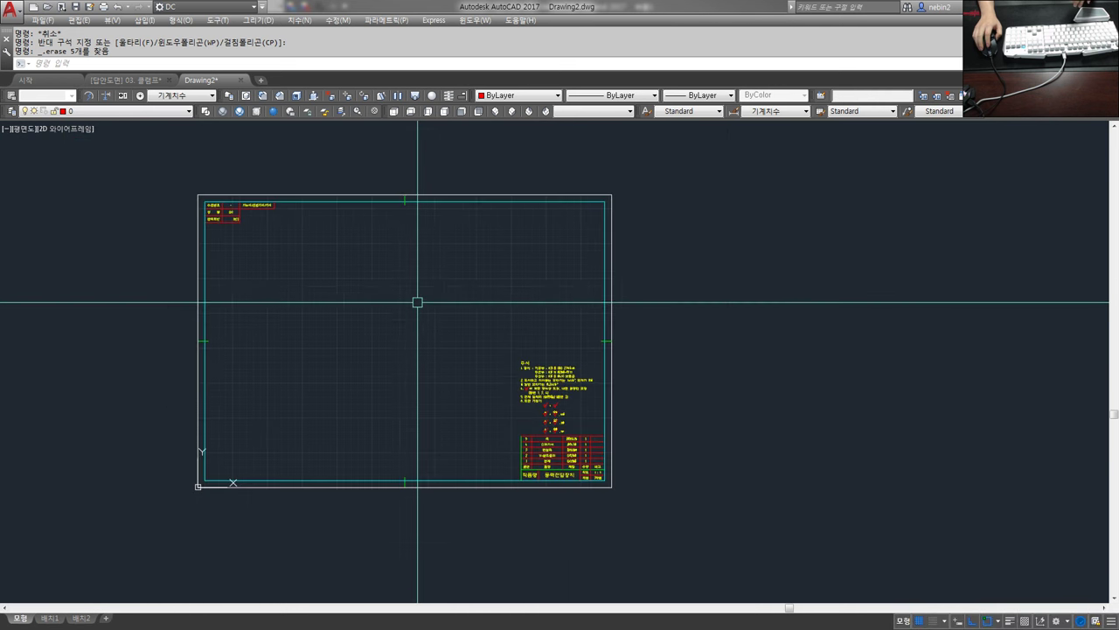
pyautogui.scroll(2, 421, 303)
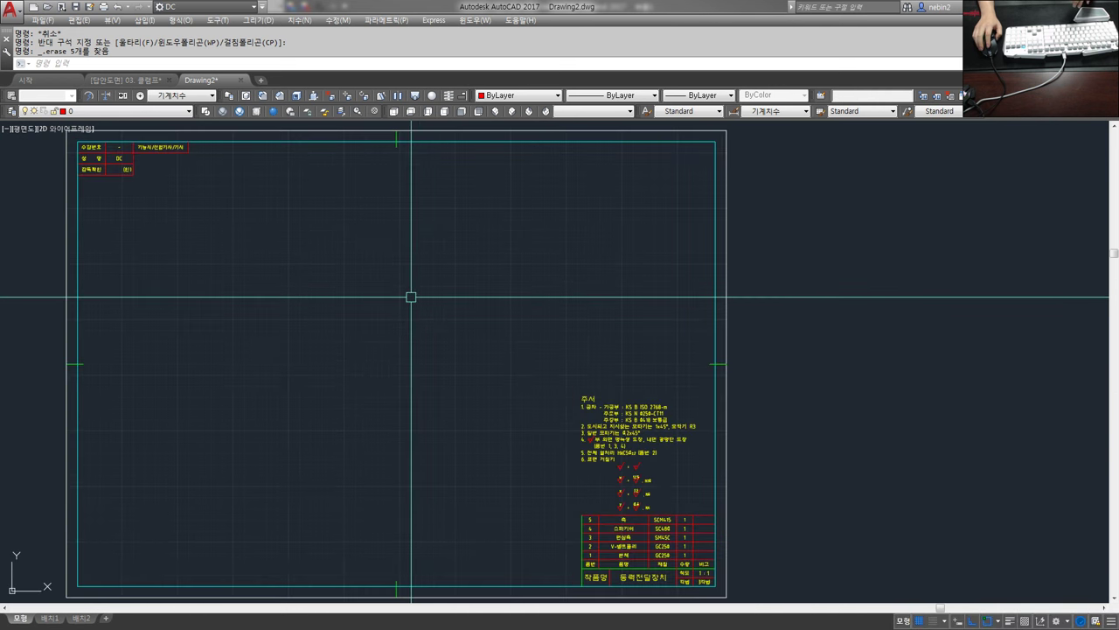
pyautogui.moveTo(402, 317); pyautogui.dragTo(411, 300, button='middle')
pyautogui.scroll(-2, 412, 296)
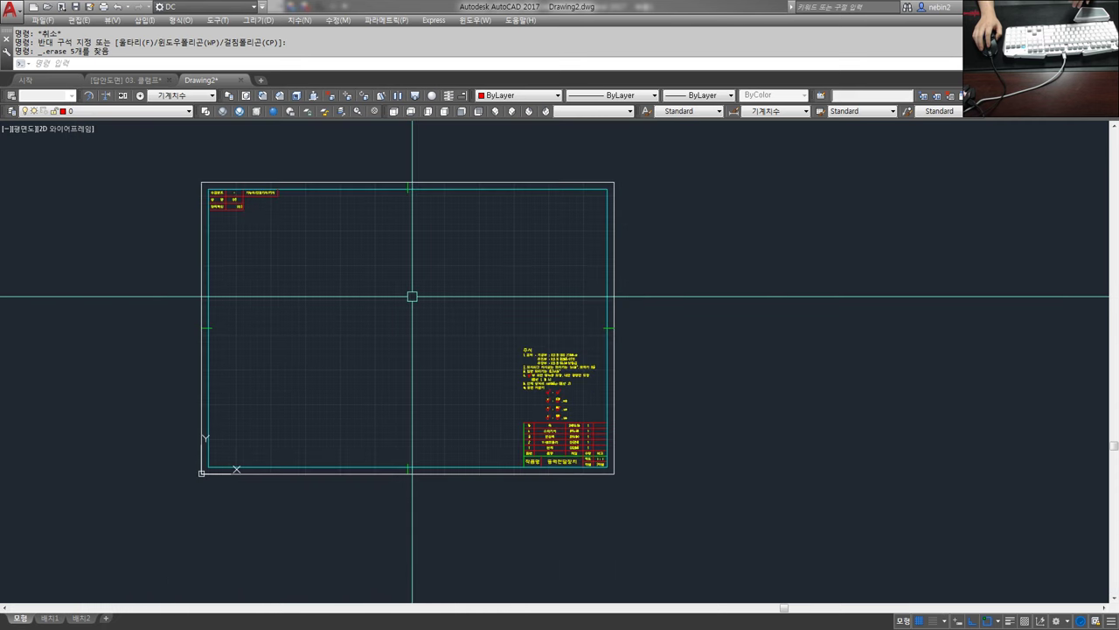
pyautogui.scroll(2, 412, 296)
pyautogui.moveTo(412, 297); pyautogui.dragTo(392, 306, button='middle')
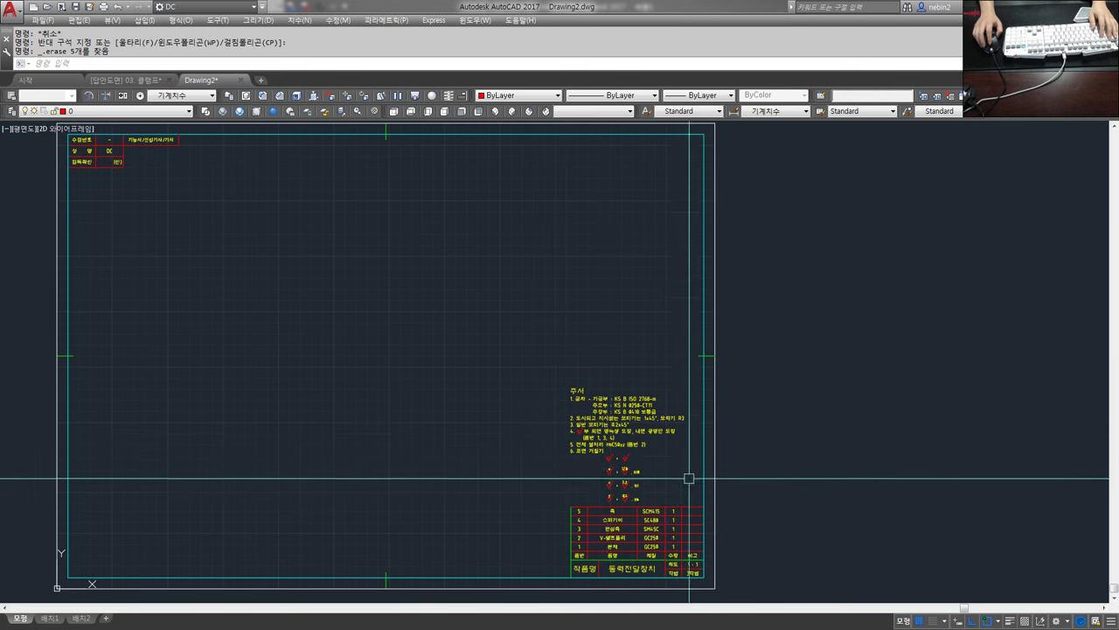
# Zoom and pan over the notes and title block until the border fills the screen.
pyautogui.scroll(2, 690, 479)
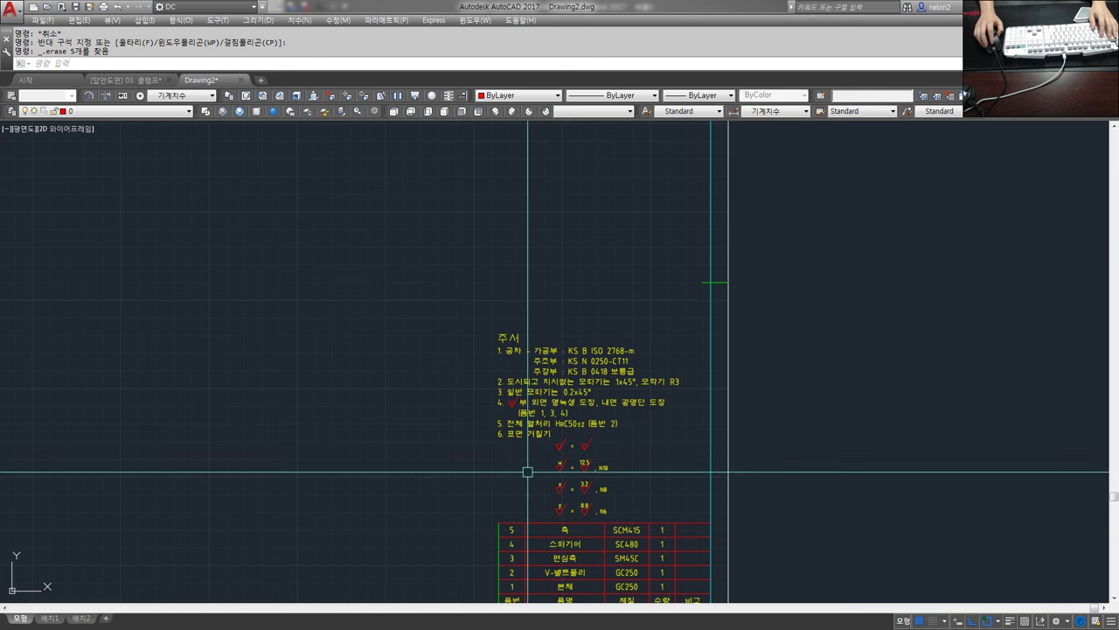
pyautogui.scroll(-2, 527, 469)
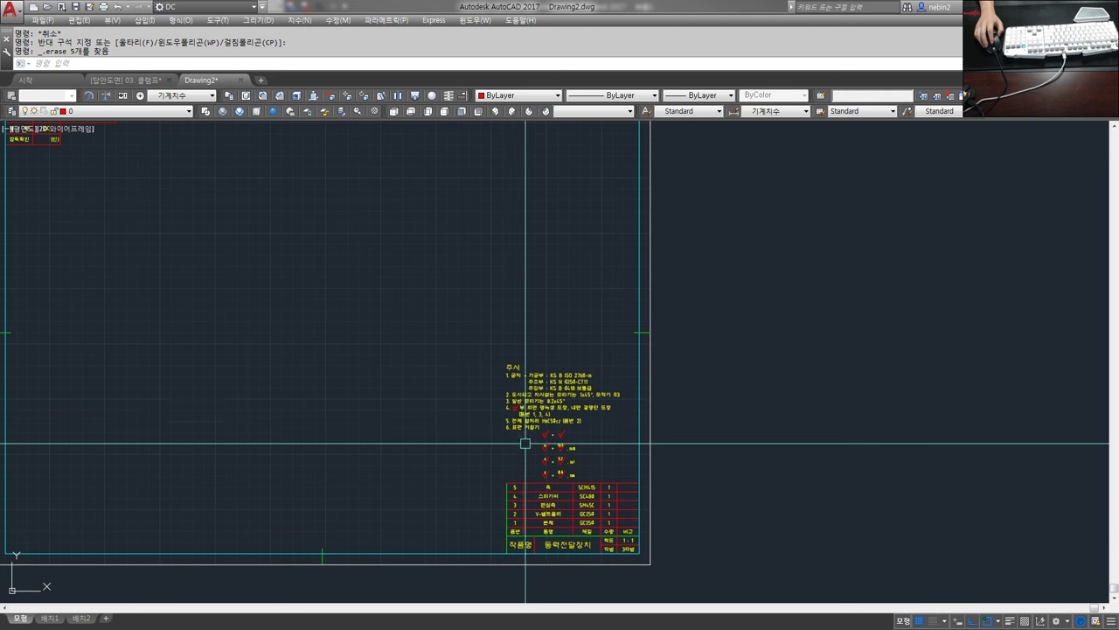
pyautogui.scroll(-2, 510, 433)
pyautogui.scroll(2, 470, 429)
pyautogui.scroll(-2, 470, 429)
pyautogui.moveTo(470, 429)
pyautogui.mouseDown(button='middle')
pyautogui.moveTo(504, 443)
pyautogui.moveTo(495, 441)
pyautogui.mouseUp(button='middle')
pyautogui.scroll(2, 429, 430)
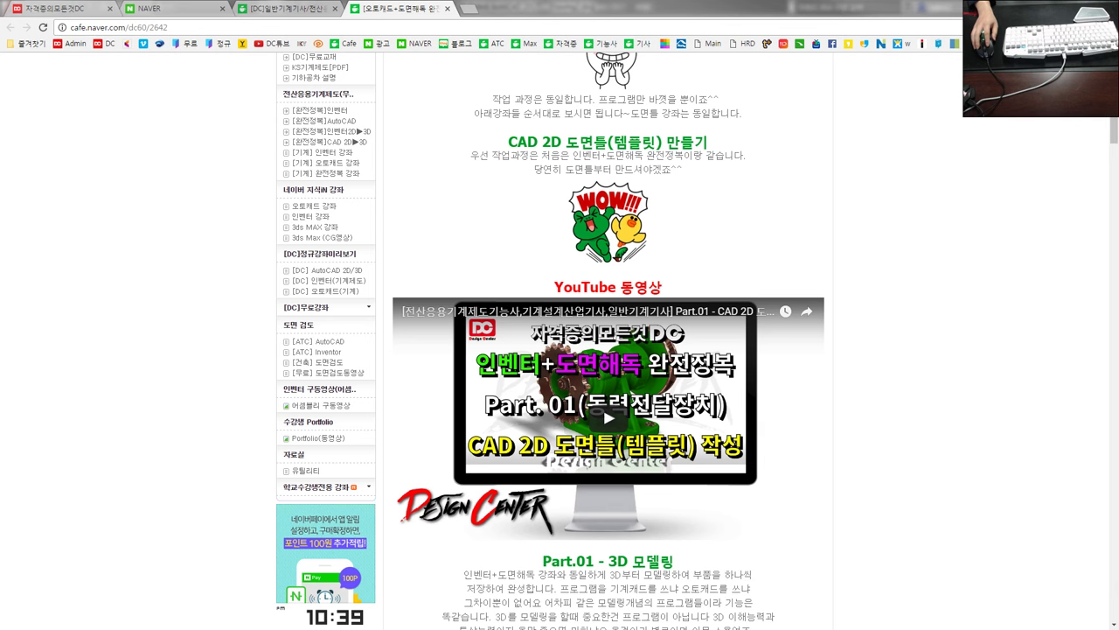
# Download the drawing zip from post 60 on the 1:1도면검도 board, then open dc601.com in Internet Explorer.
pyautogui.click(55, 9)
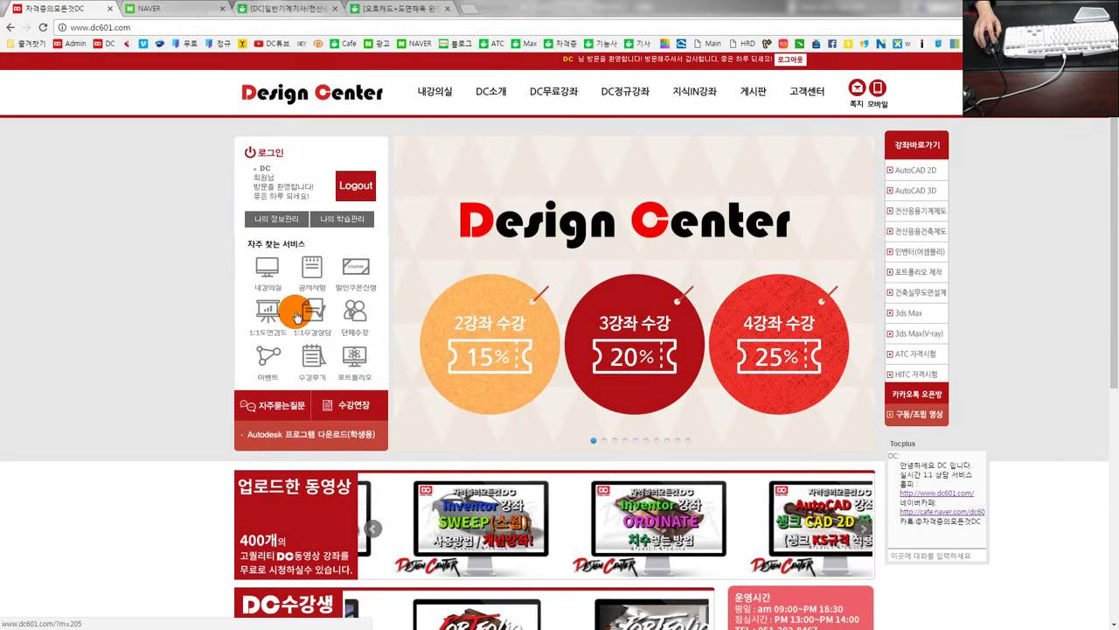
pyautogui.click(267, 313)
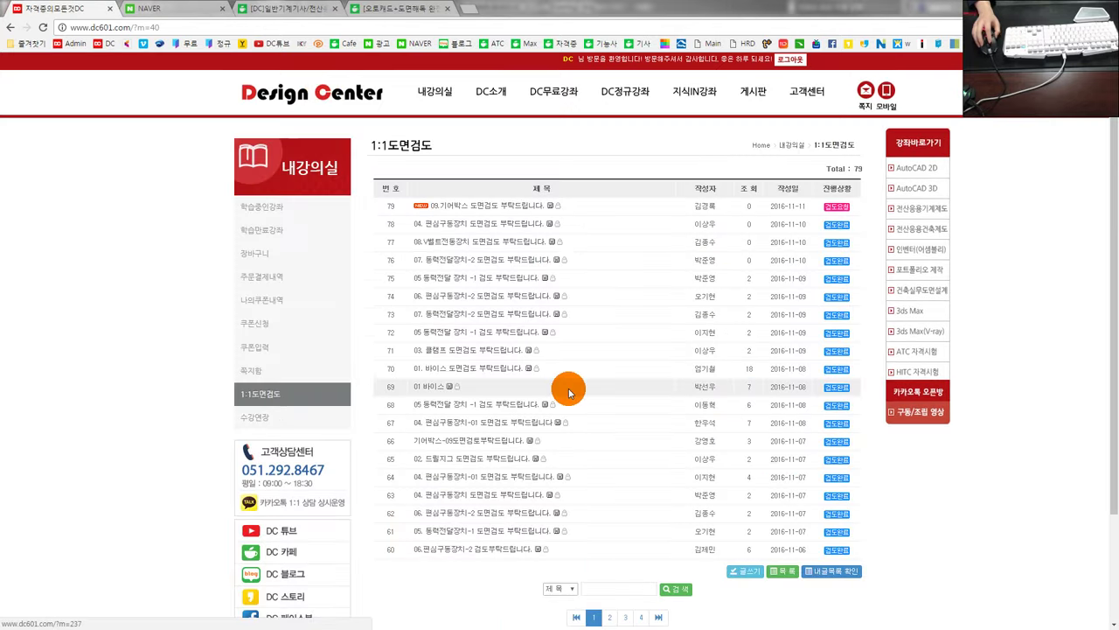
pyautogui.click(514, 553)
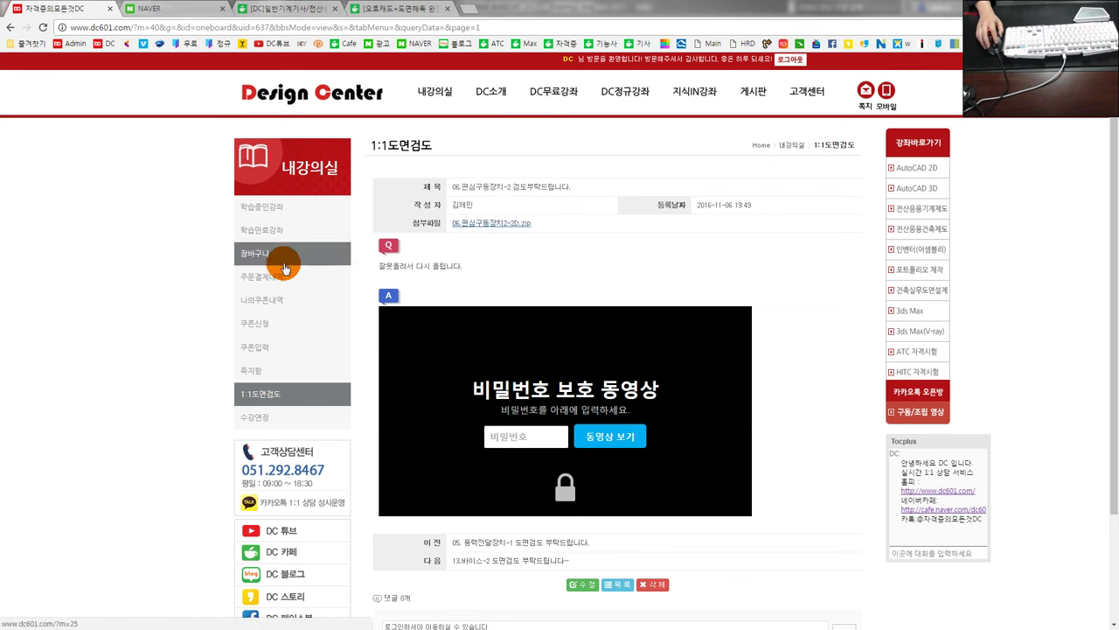
pyautogui.click(512, 227)
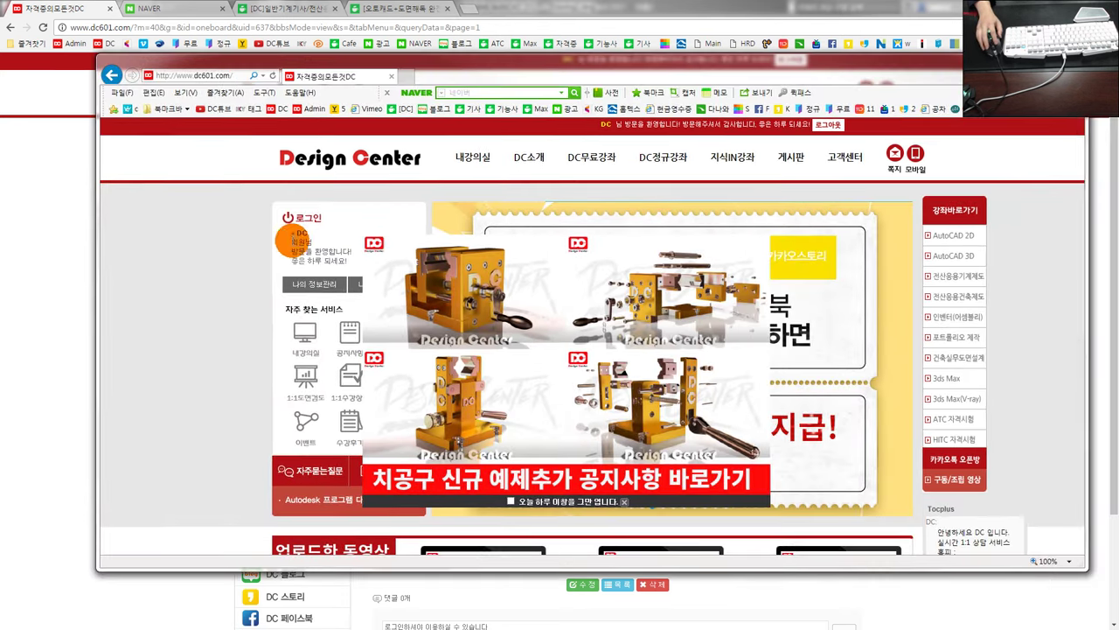
pyautogui.click(339, 382)
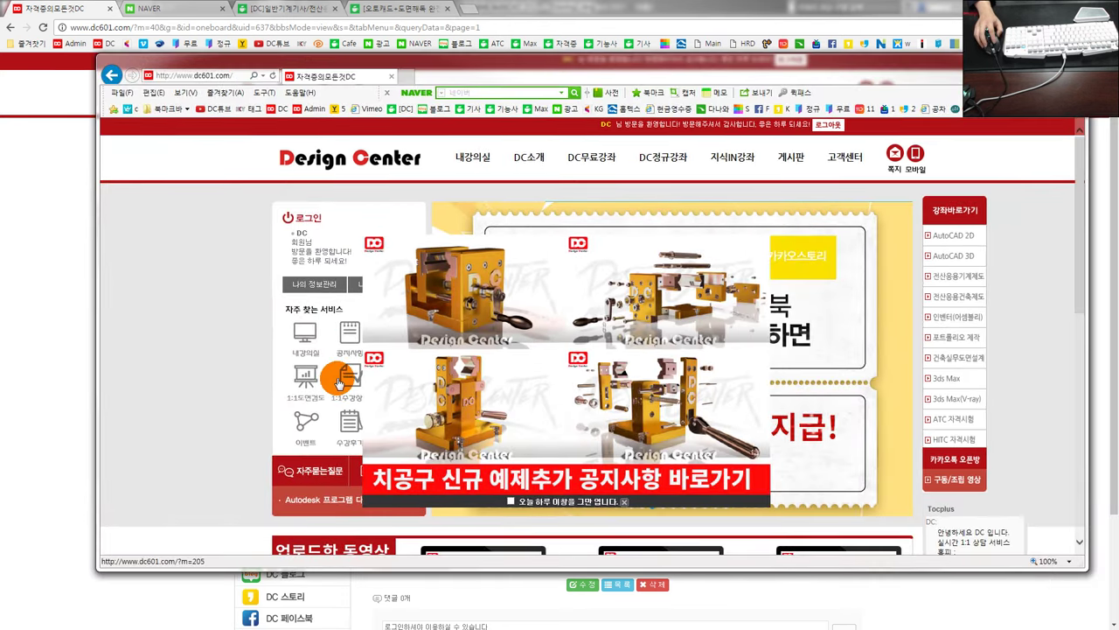
# In Internet Explorer, download the 06.편심구동장치-2 post's zip and open the attachment.
pyautogui.click(304, 387)
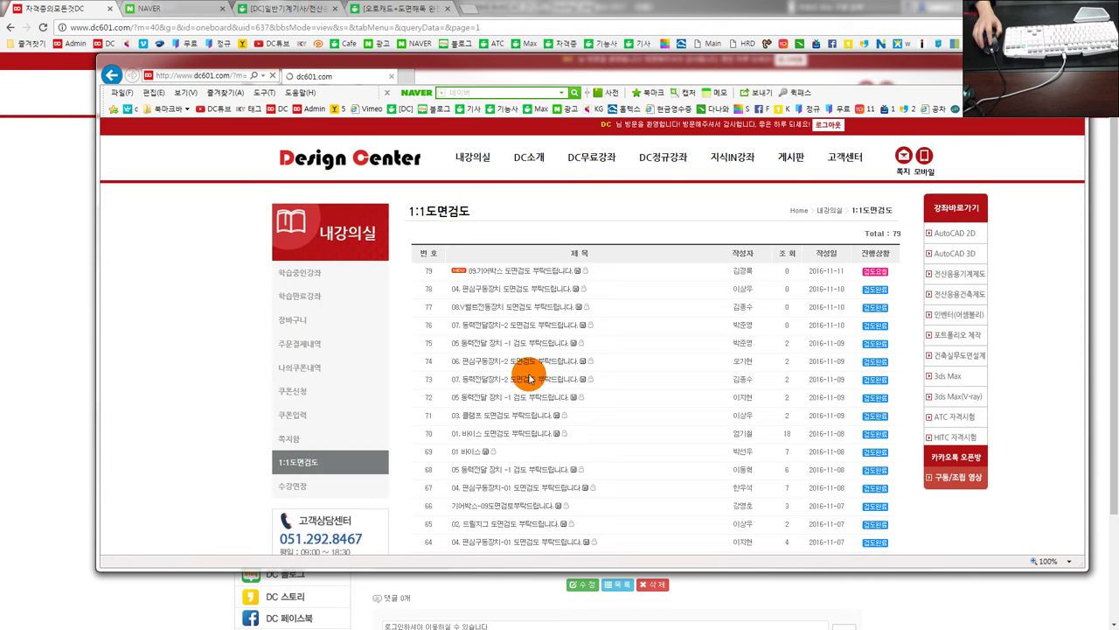
pyautogui.scroll(-3, 531, 364)
pyautogui.click(526, 488)
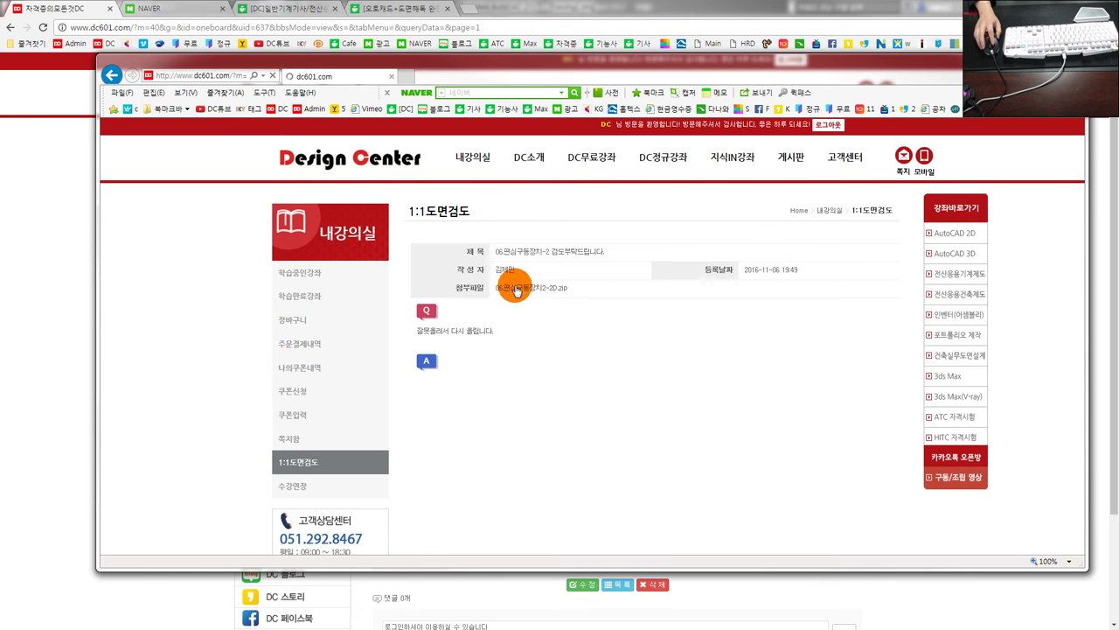
pyautogui.click(516, 292)
pyautogui.click(731, 564)
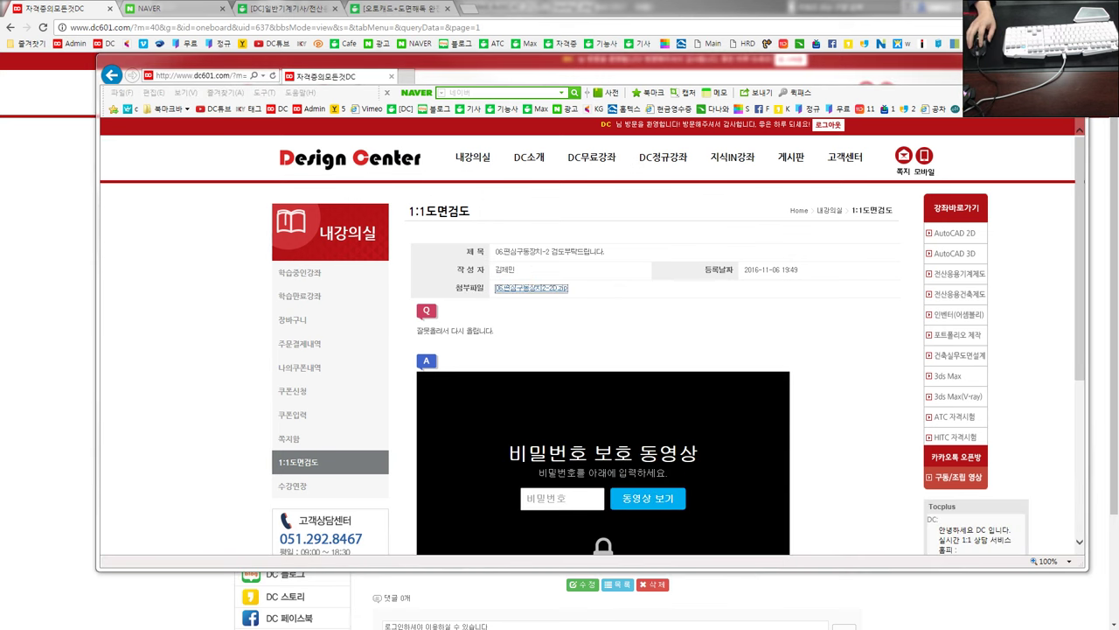
pyautogui.moveTo(725, 200); pyautogui.dragTo(1118, 207)
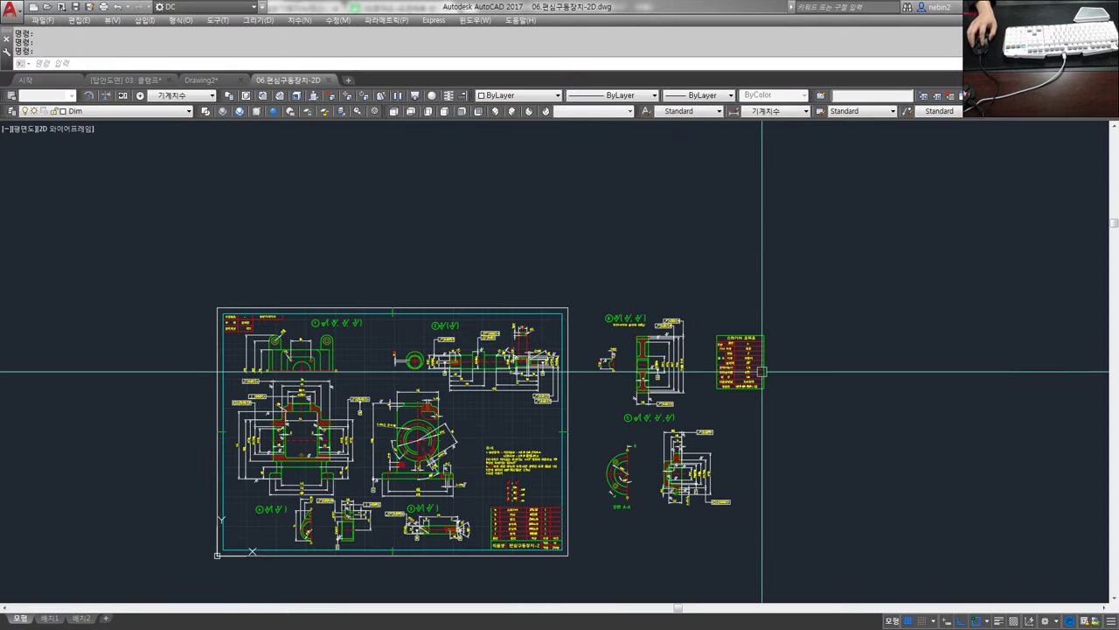
# Zoom and pan across the 06.편심구동장치-2D sheet and inspect an object in the lower-left view.
pyautogui.moveTo(409, 407); pyautogui.dragTo(523, 422, button='middle')
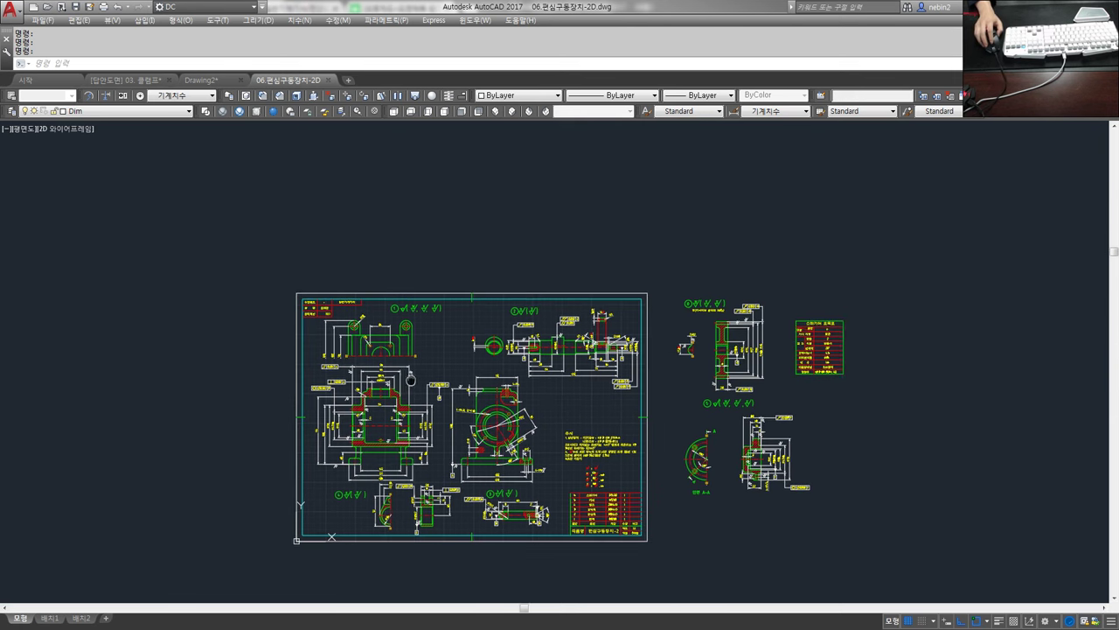
pyautogui.scroll(2, 387, 424)
pyautogui.scroll(-2, 384, 411)
pyautogui.scroll(2, 380, 328)
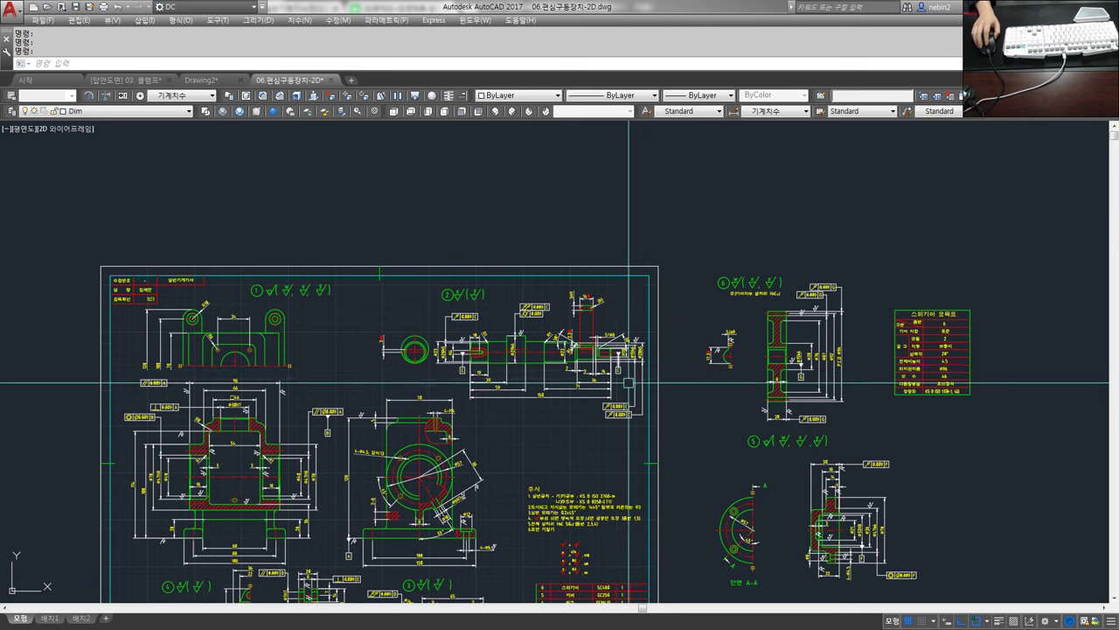
pyautogui.moveTo(445, 344); pyautogui.dragTo(481, 271, button='middle')
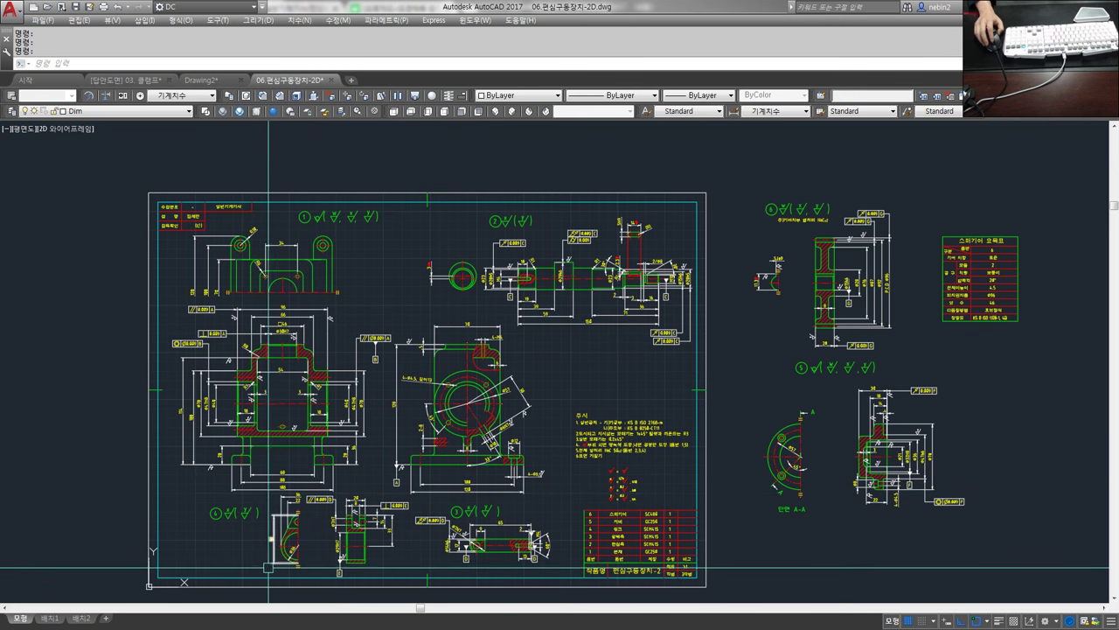
pyautogui.click(297, 557)
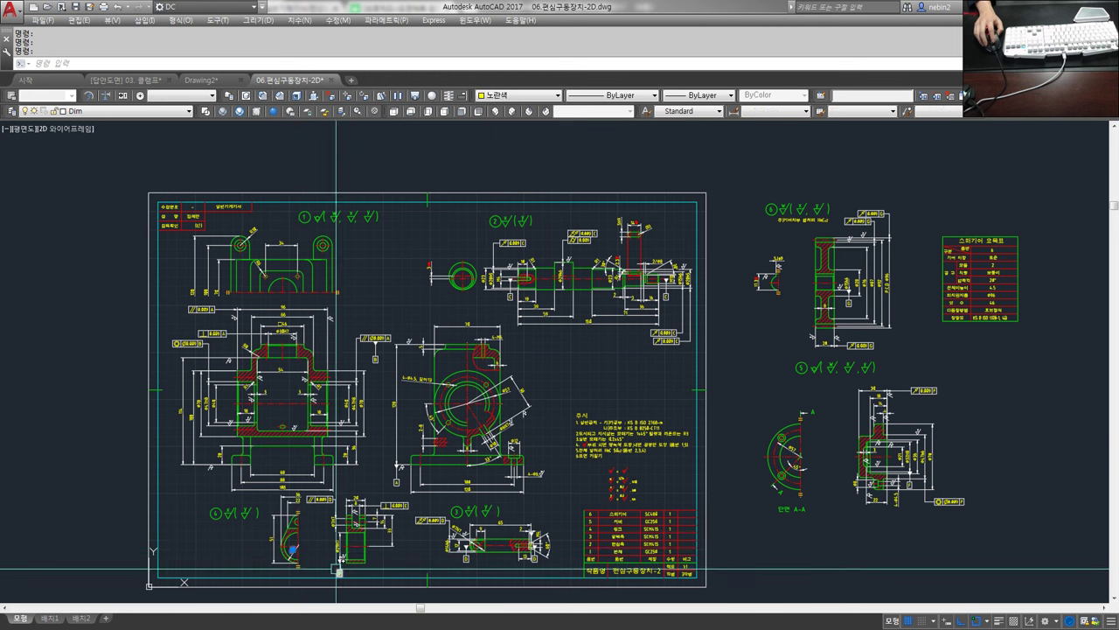
pyautogui.press('Escape')
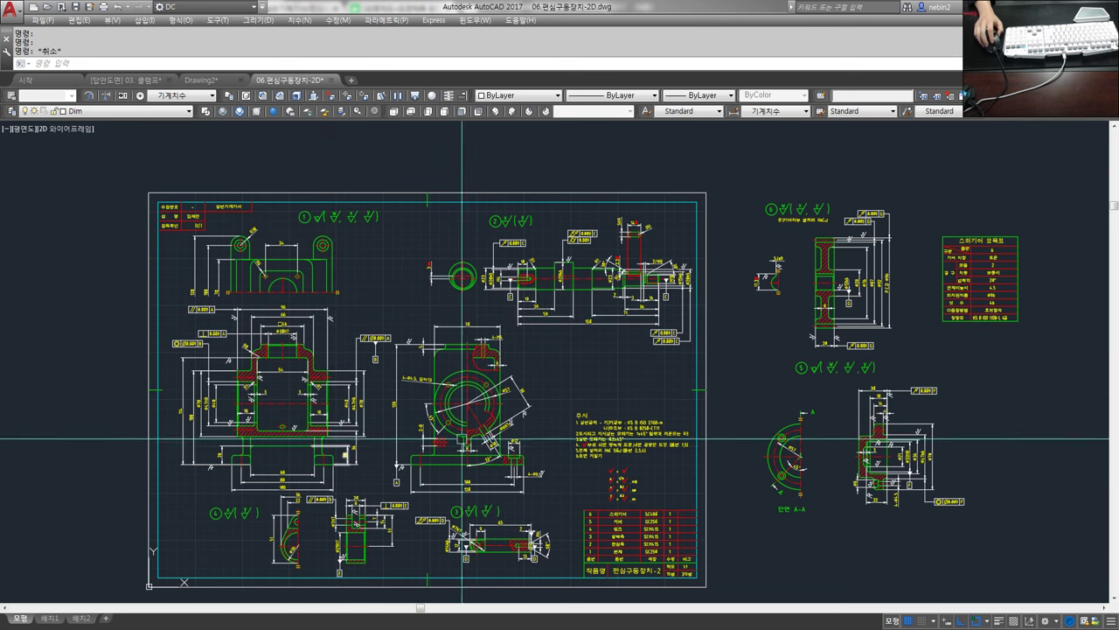
pyautogui.moveTo(544, 428); pyautogui.dragTo(478, 419, button='middle')
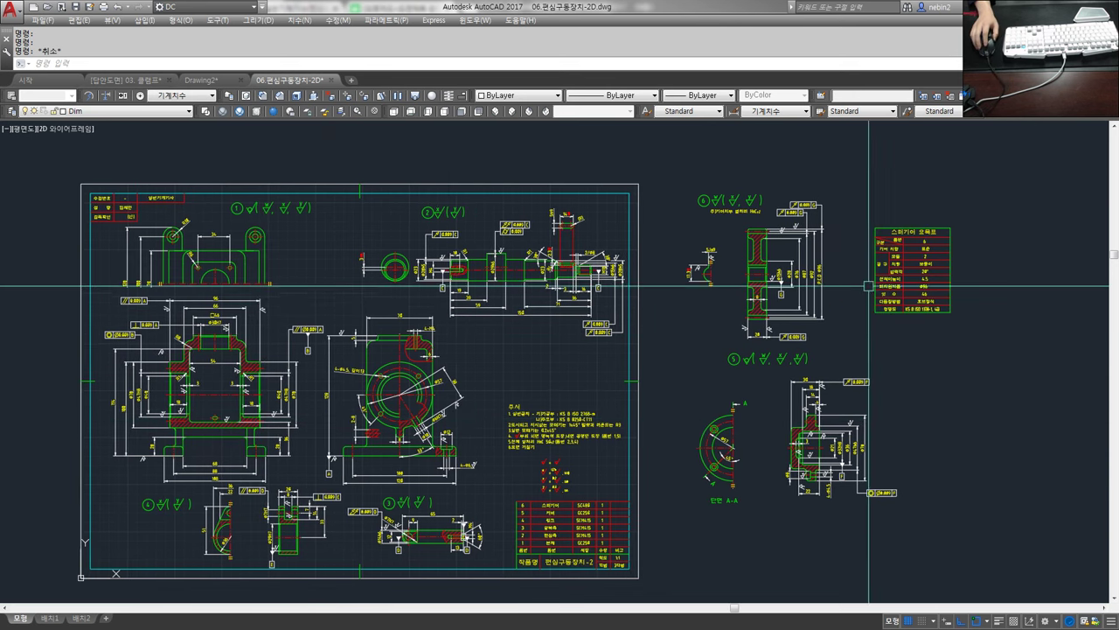
pyautogui.scroll(-2, 572, 330)
pyautogui.click(885, 510)
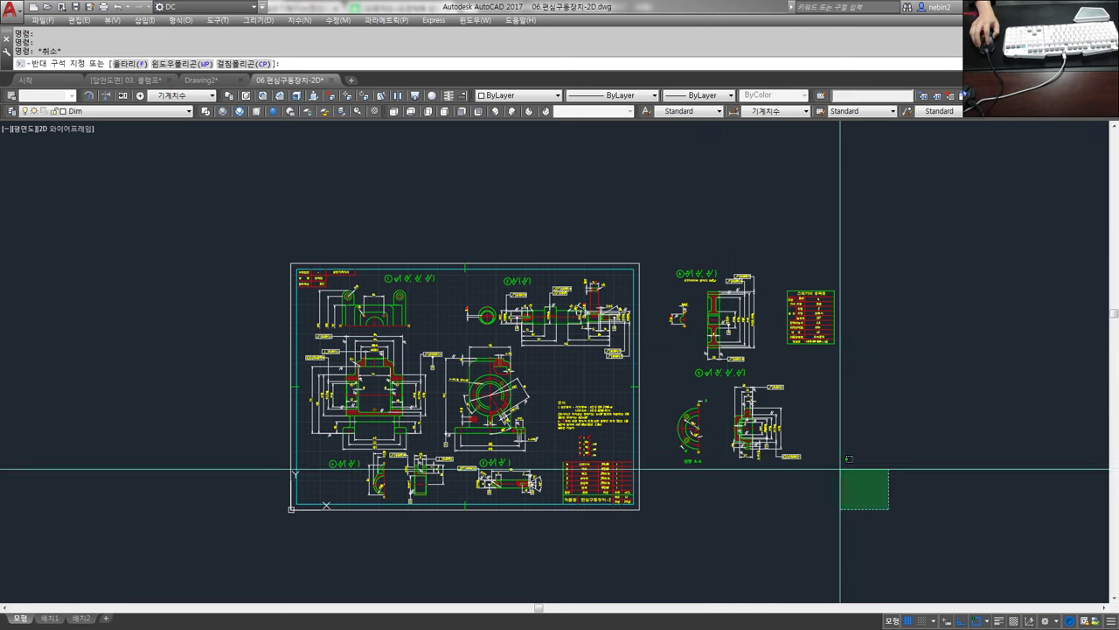
pyautogui.press('Delete')
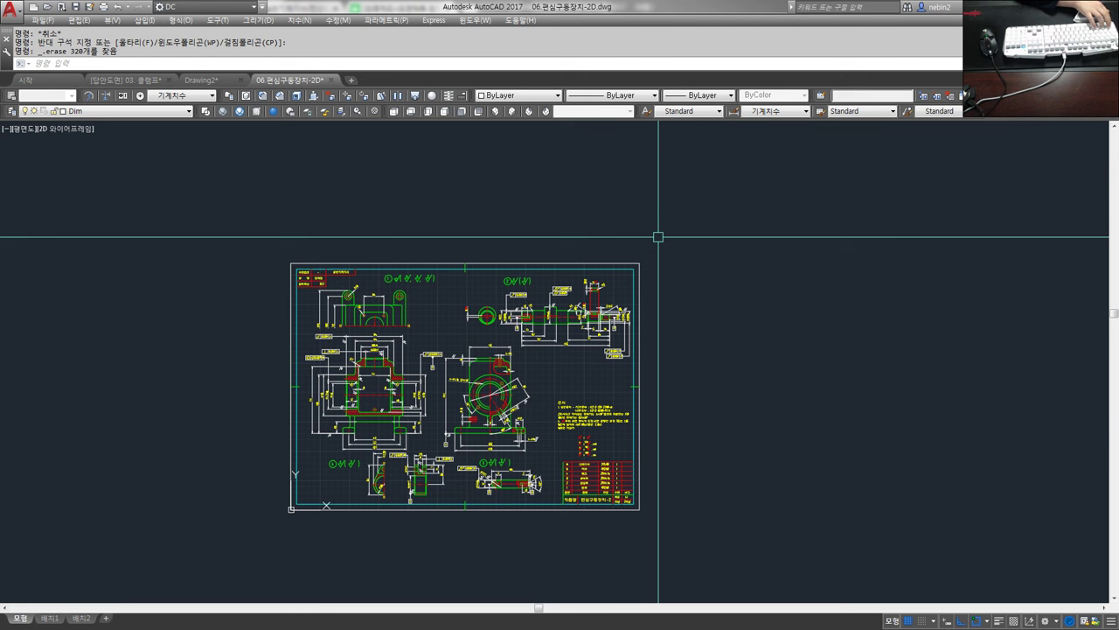
pyautogui.hotkey('ctrl', 'z')
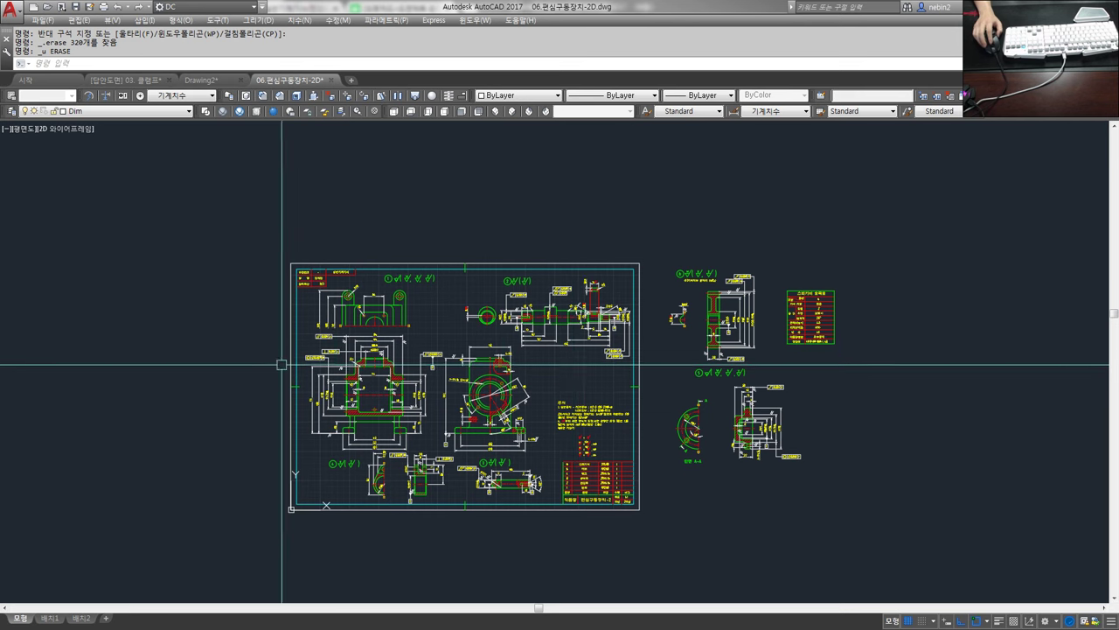
pyautogui.moveTo(573, 355); pyautogui.dragTo(536, 365, button='middle')
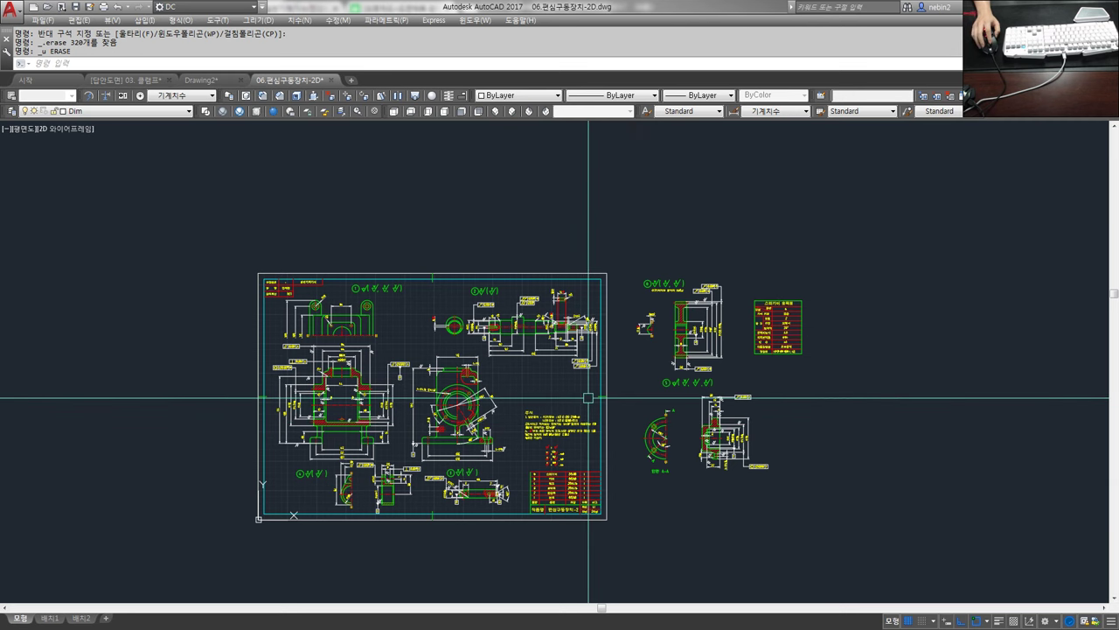
# Crossing-select the detail views right of the frame, delete them, then undo to restore them.
pyautogui.click(812, 513)
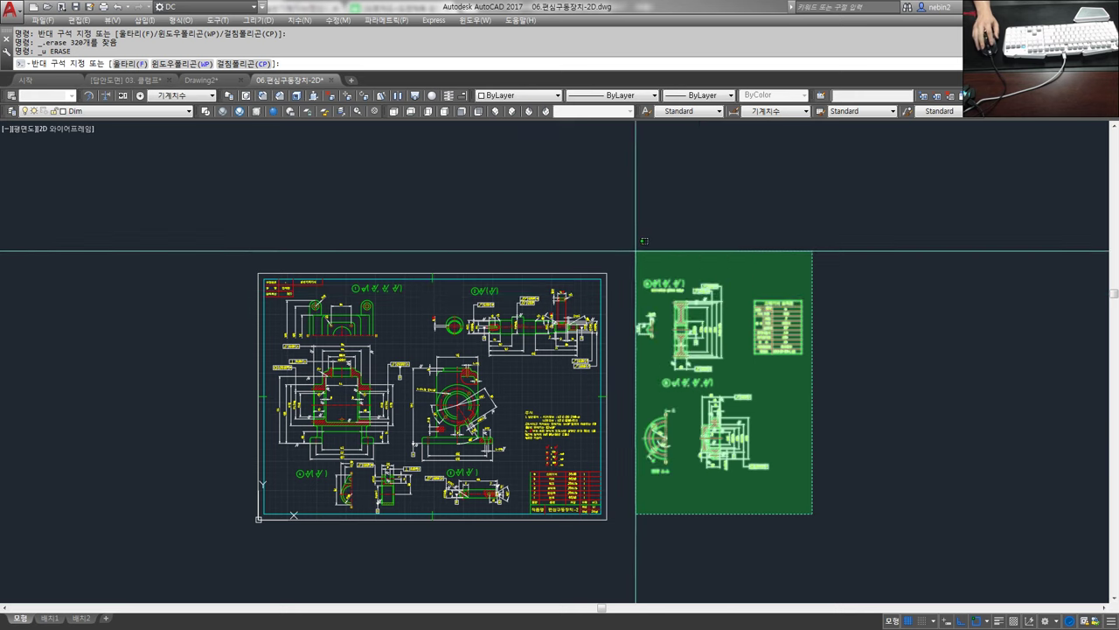
pyautogui.click(636, 251)
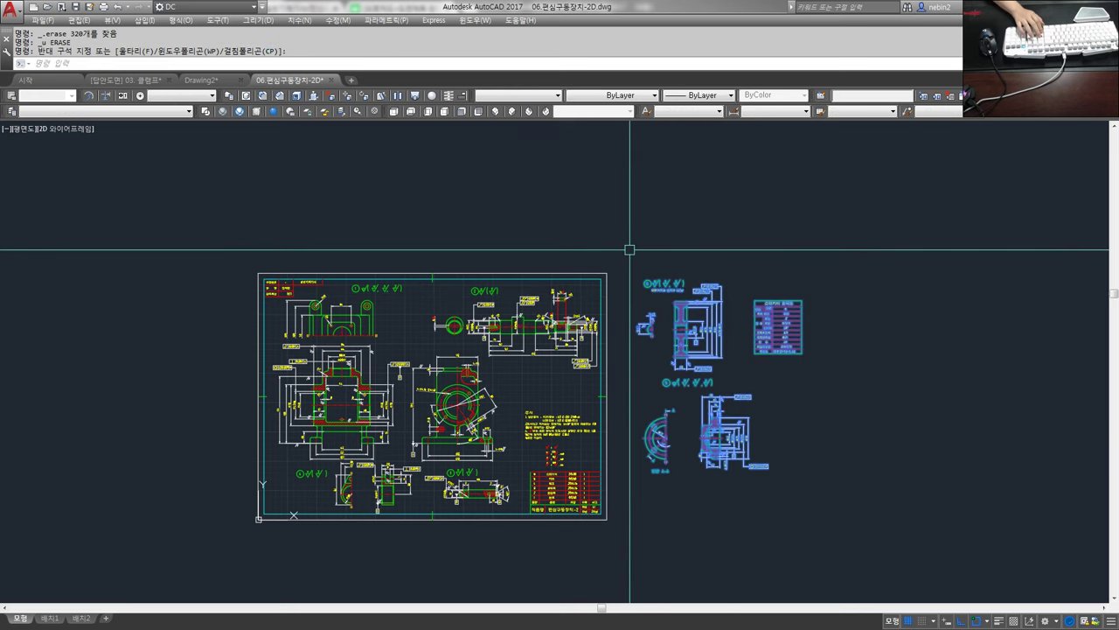
pyautogui.press('Delete')
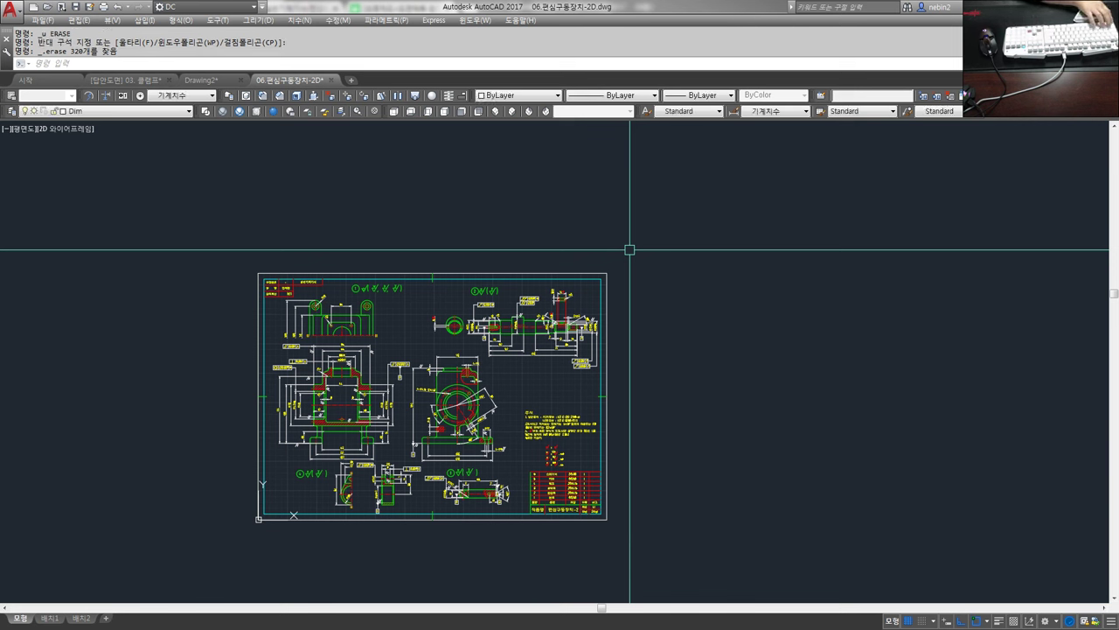
pyautogui.hotkey('ctrl', 'z')
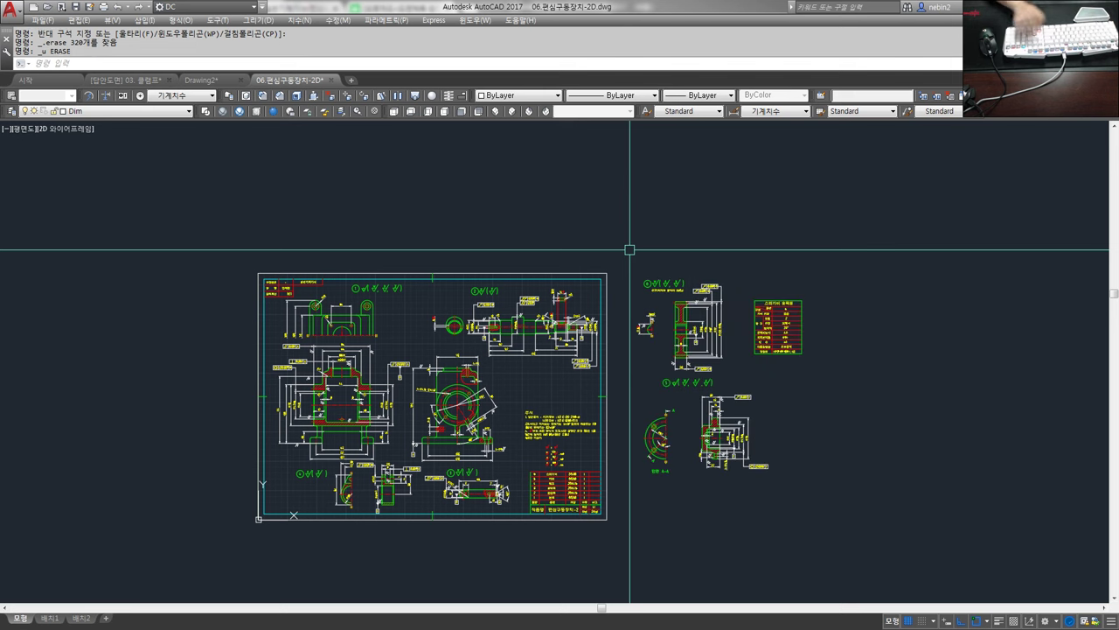
# Try window selections around the side views, then switch over to the browser.
pyautogui.click(619, 249)
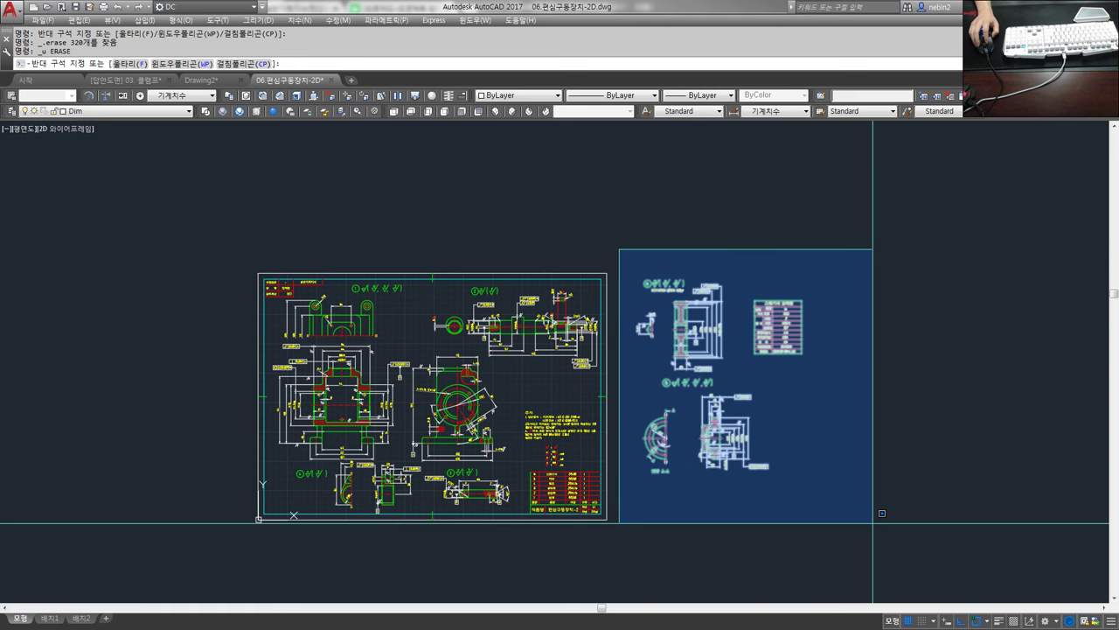
pyautogui.click(612, 373)
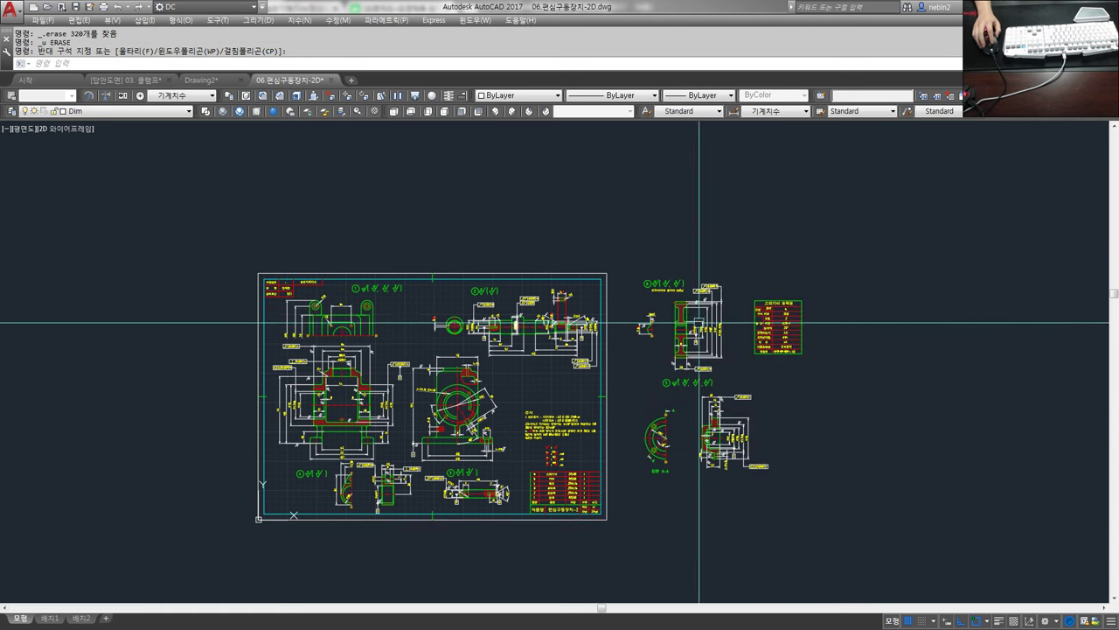
pyautogui.moveTo(758, 359); pyautogui.dragTo(729, 358, button='middle')
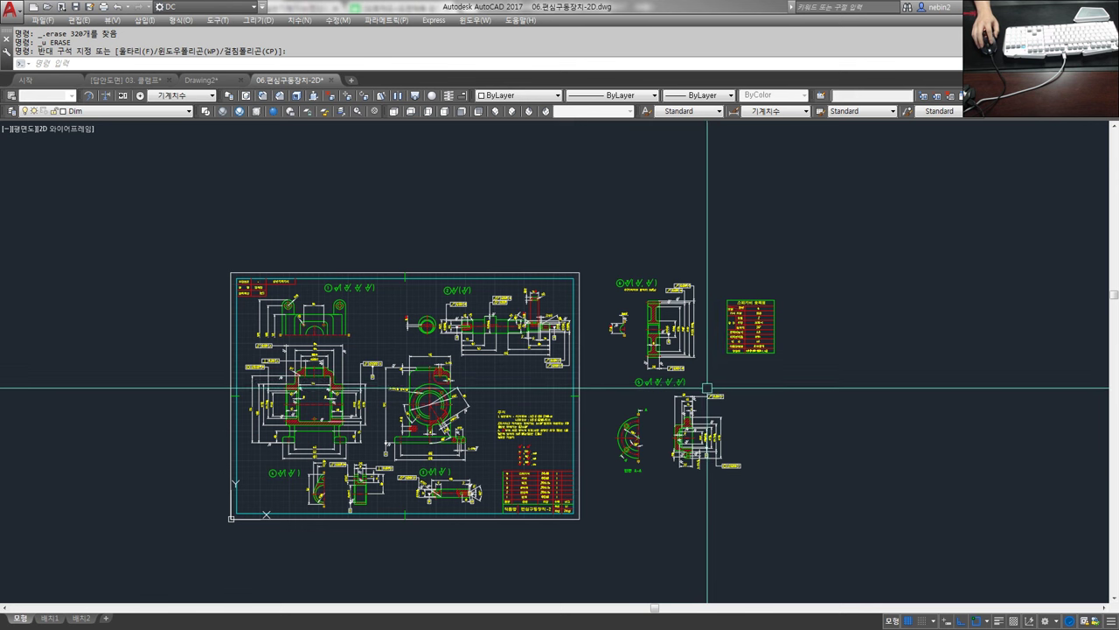
pyautogui.click(662, 377)
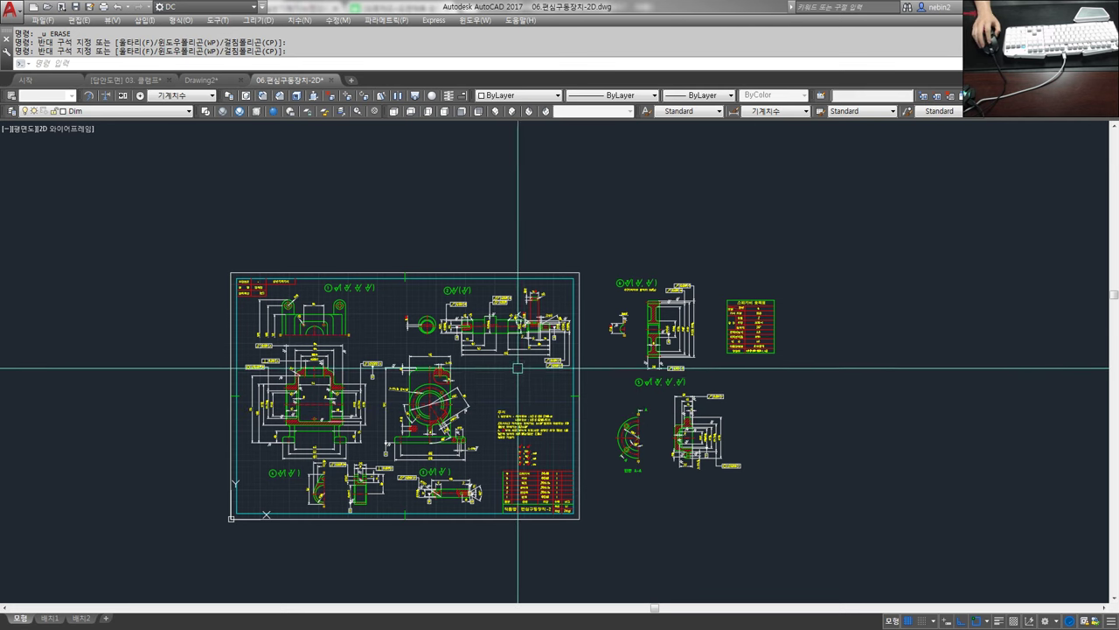
pyautogui.hotkey('alt', 'Tab')
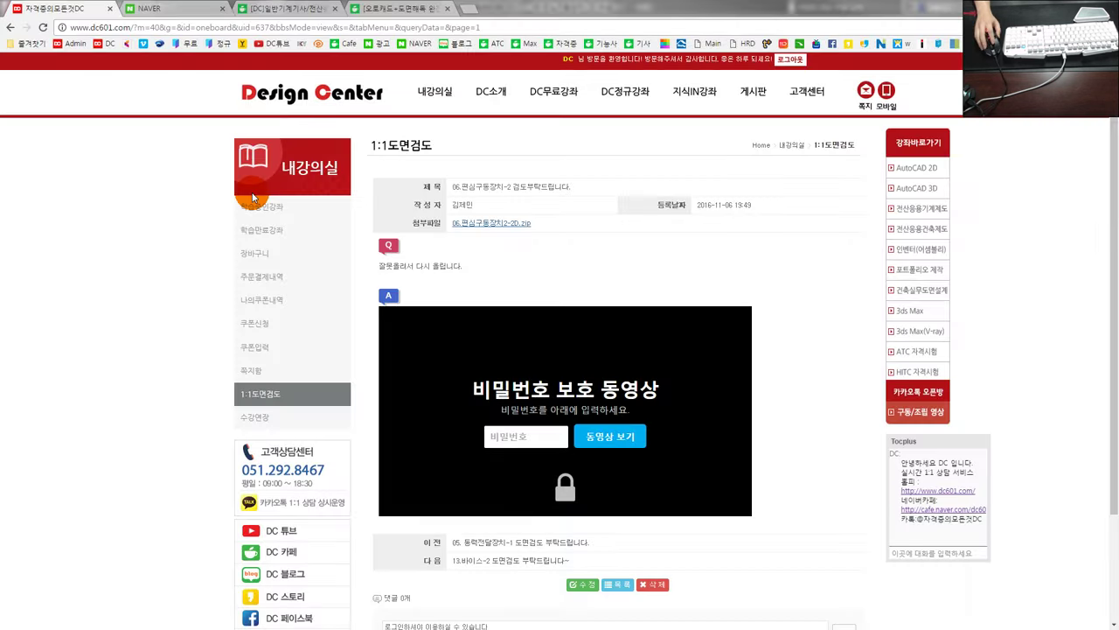
# Open post 58 (13. 바이스-2) from page 2 of 1:1도면검도 and download its 검도.zip.
pyautogui.click(261, 398)
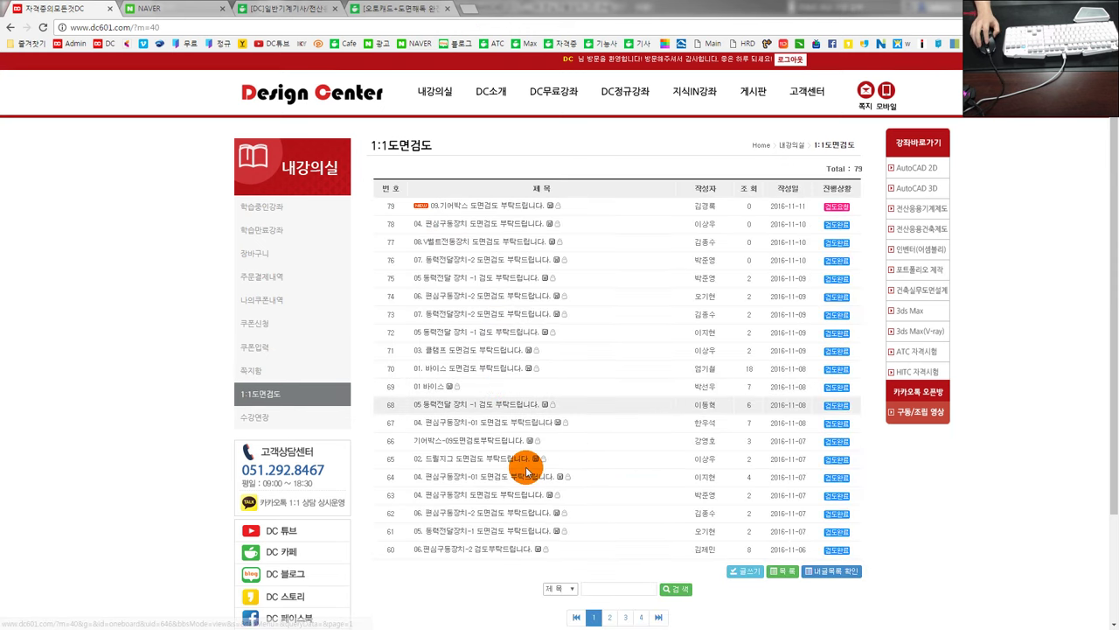
pyautogui.click(609, 618)
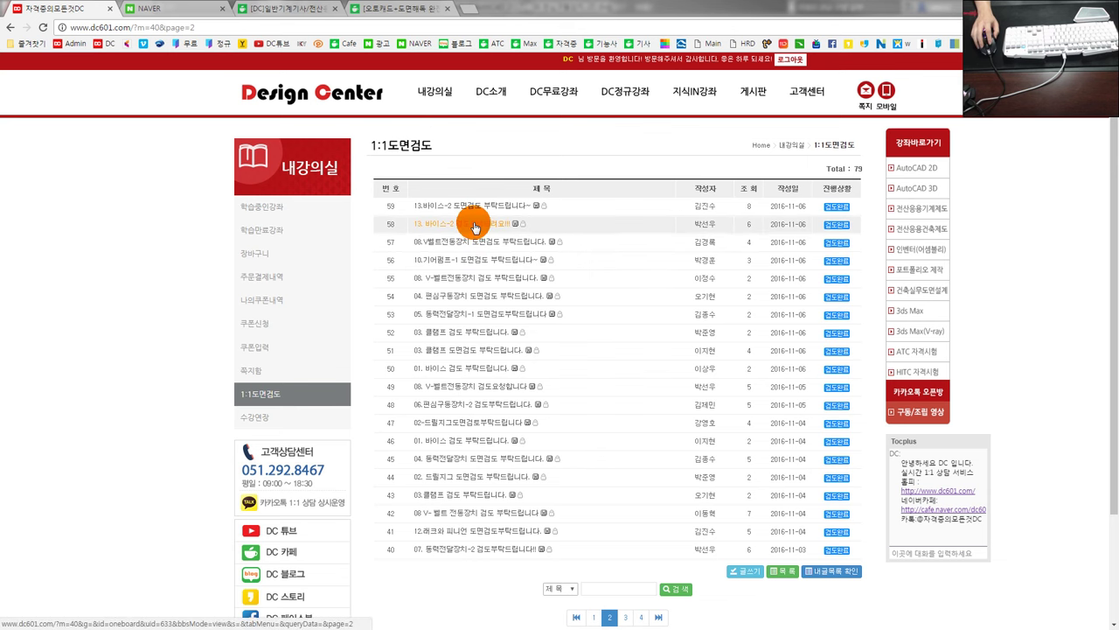
pyautogui.click(473, 225)
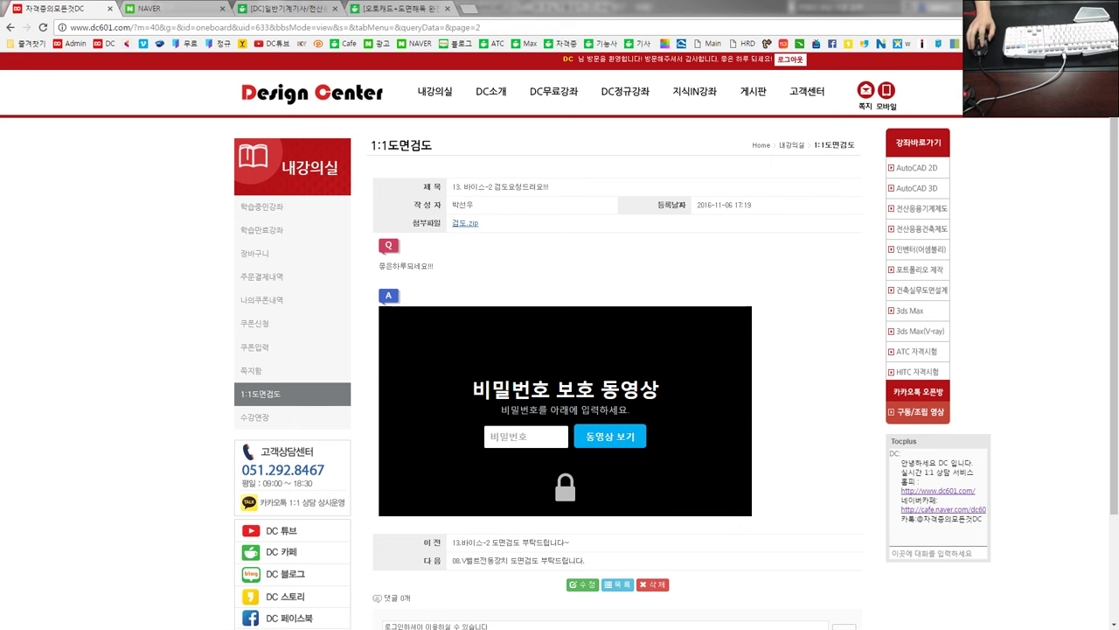
pyautogui.click(464, 223)
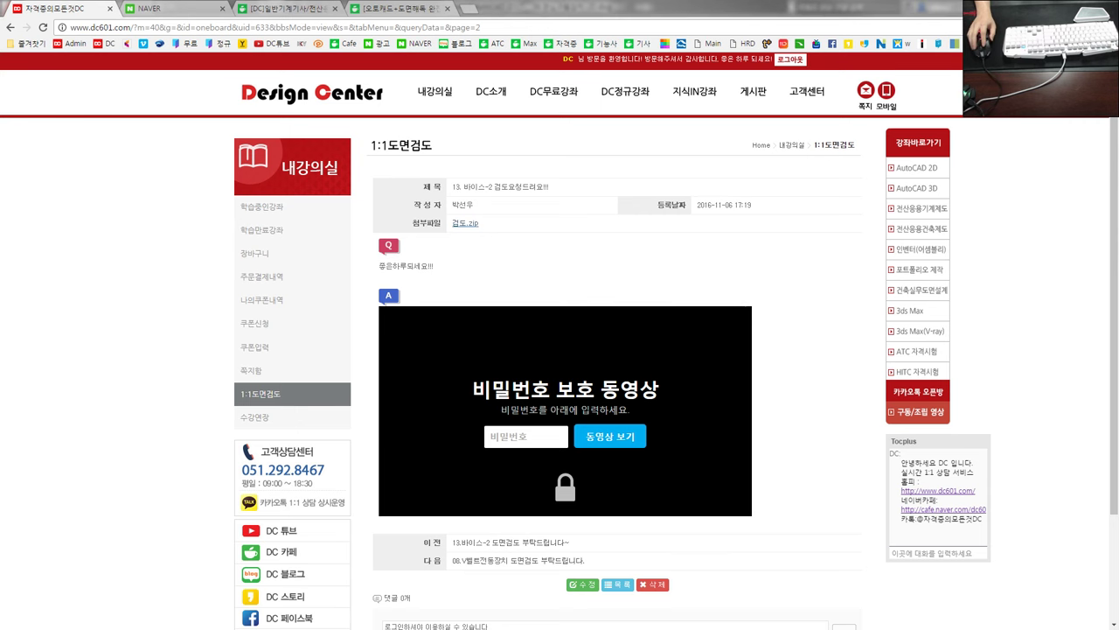
pyautogui.hotkey('alt', 'Tab')
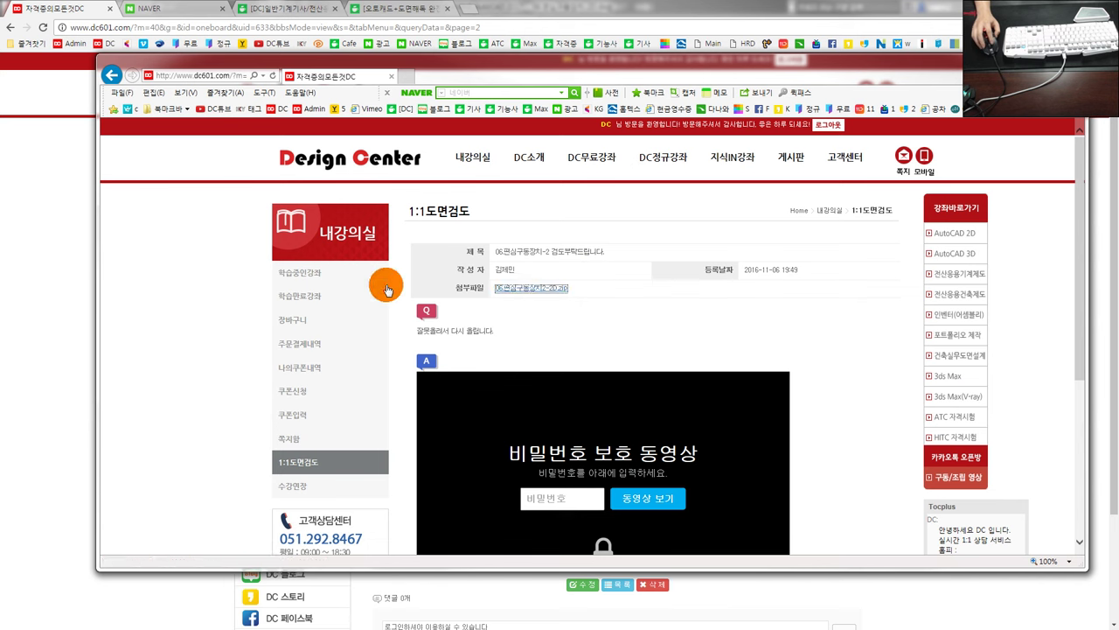
# In Internet Explorer, download post 58's 검도.zip from board page 2 and open it.
pyautogui.click(347, 442)
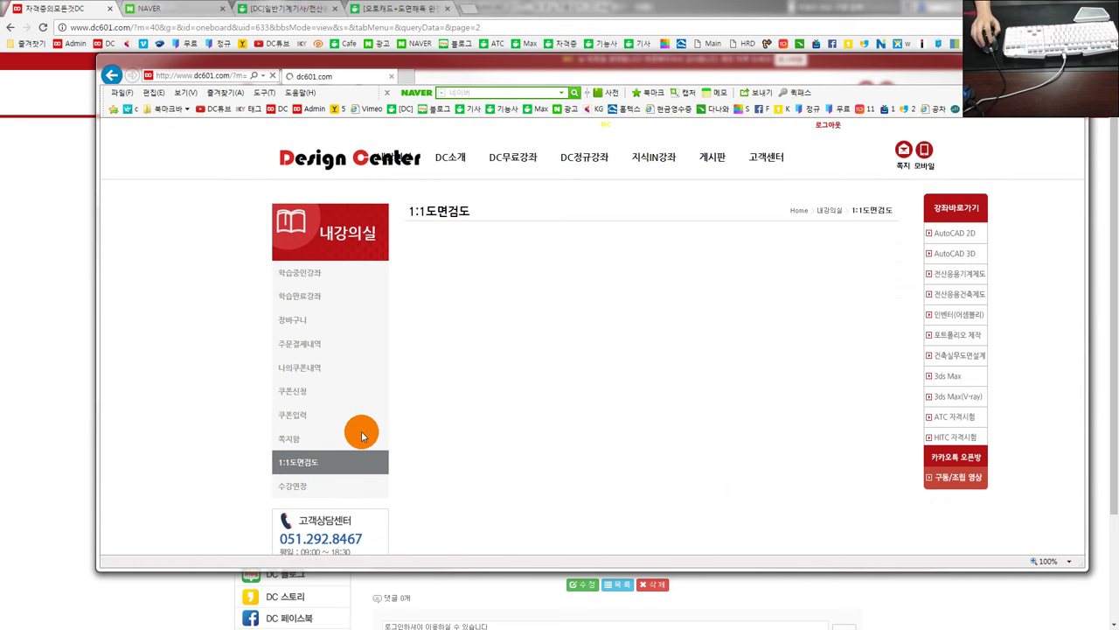
pyautogui.scroll(-1, 499, 430)
pyautogui.scroll(-3, 627, 431)
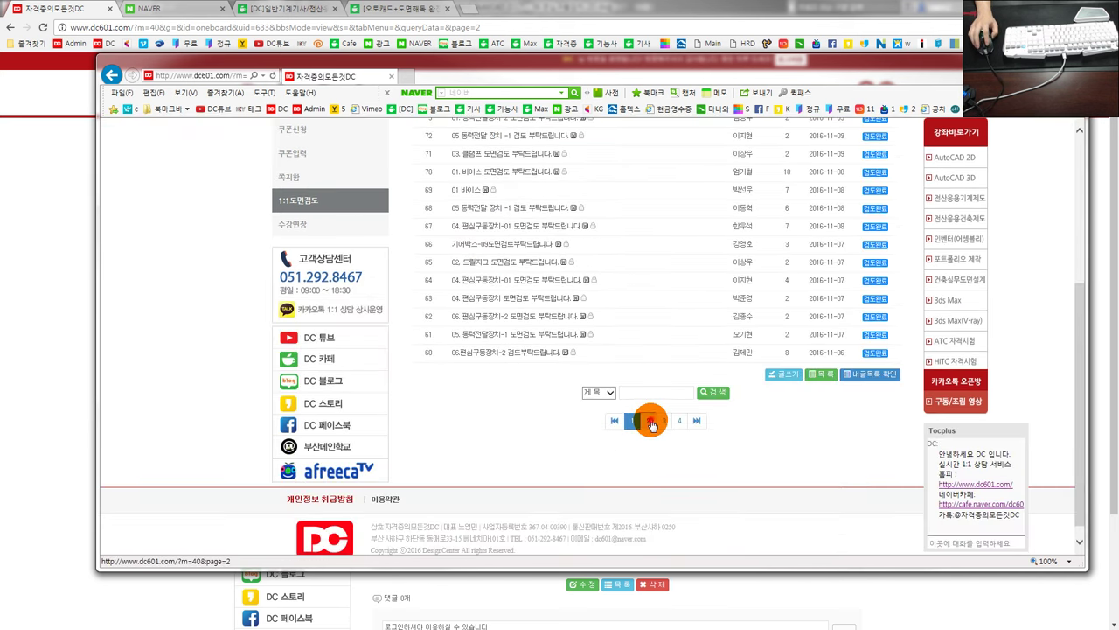
pyautogui.click(650, 422)
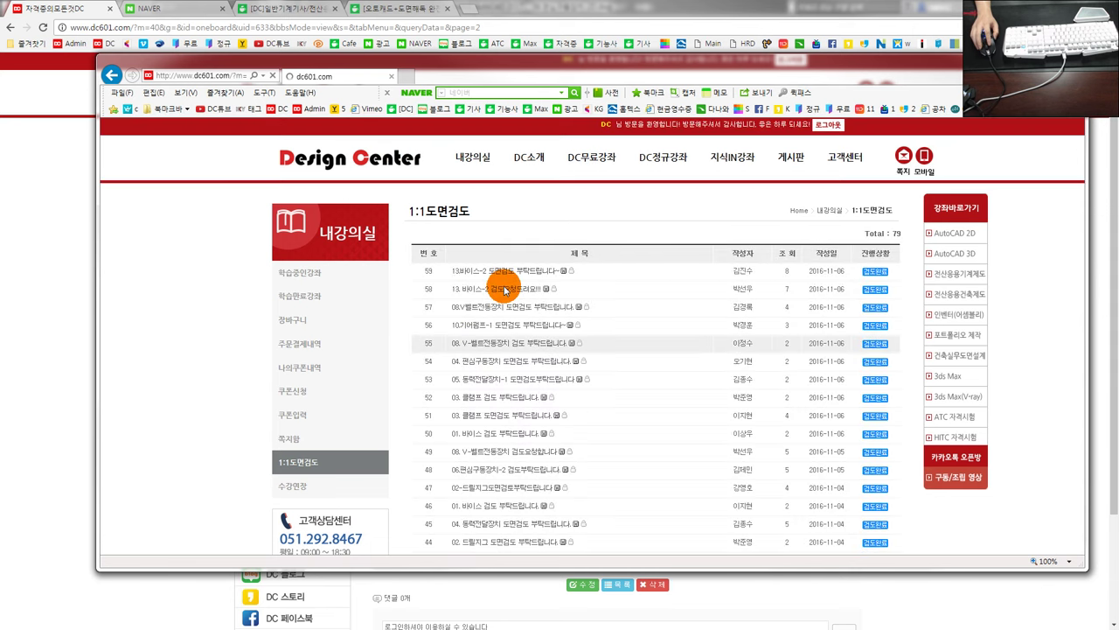
pyautogui.click(472, 292)
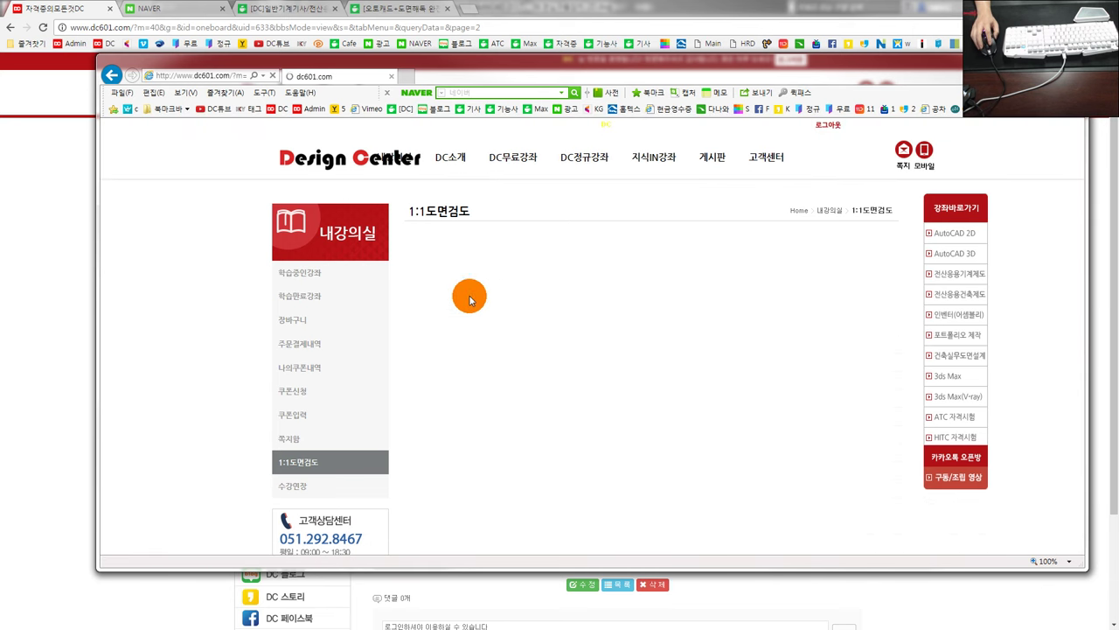
pyautogui.click(512, 290)
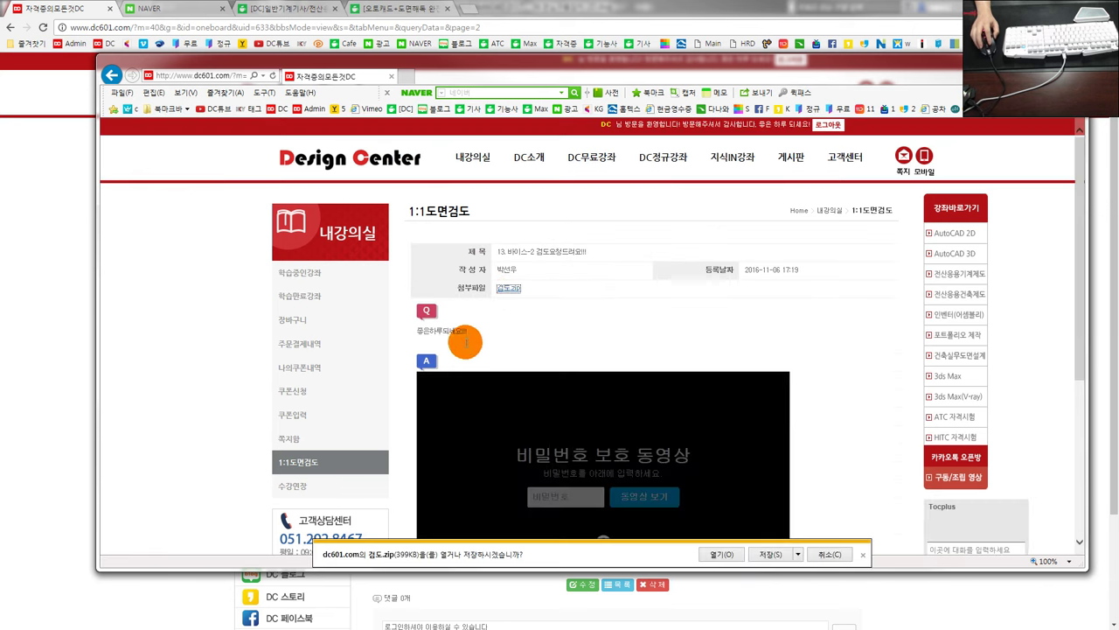
pyautogui.click(723, 556)
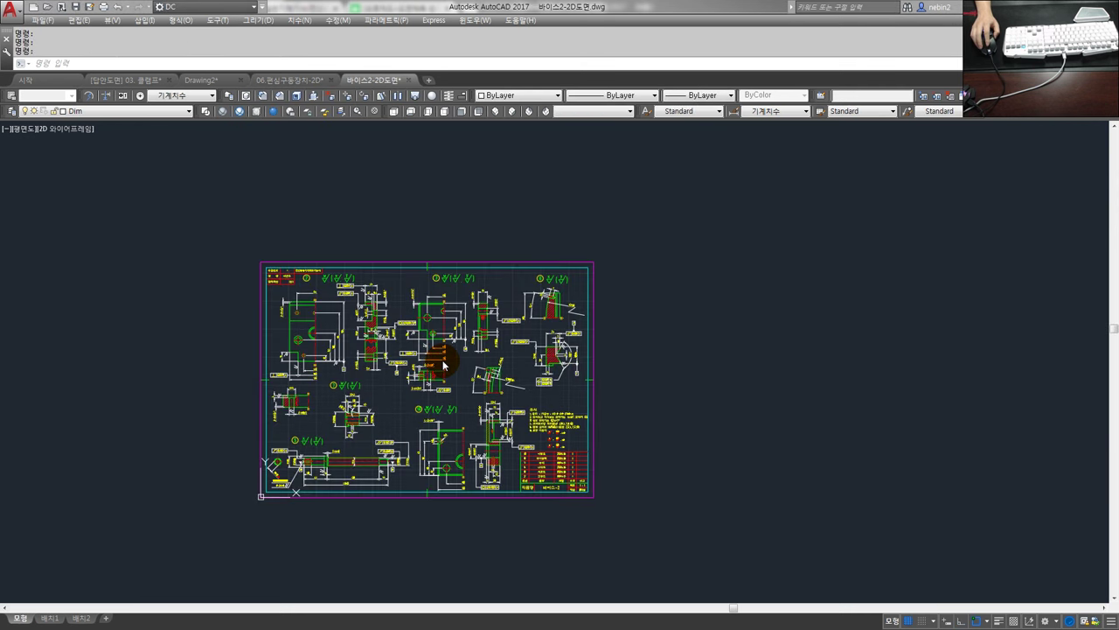
# Close the 바이스2-2D도면 drawing without saving and switch back to the browser.
pyautogui.moveTo(321, 309); pyautogui.dragTo(393, 321, button='middle')
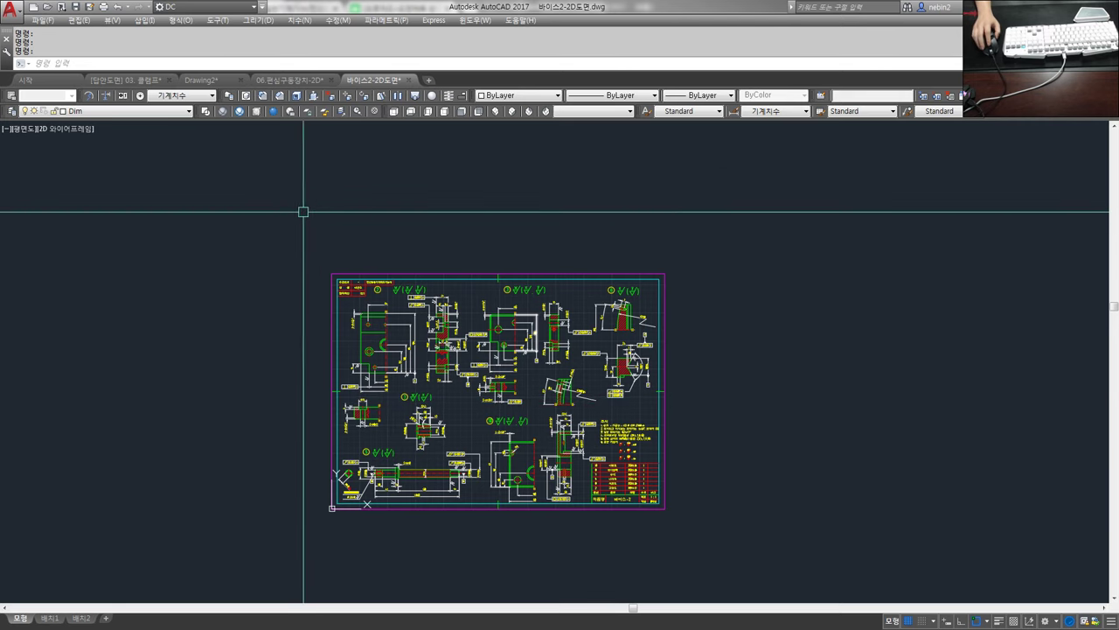
pyautogui.click(411, 80)
pyautogui.click(622, 348)
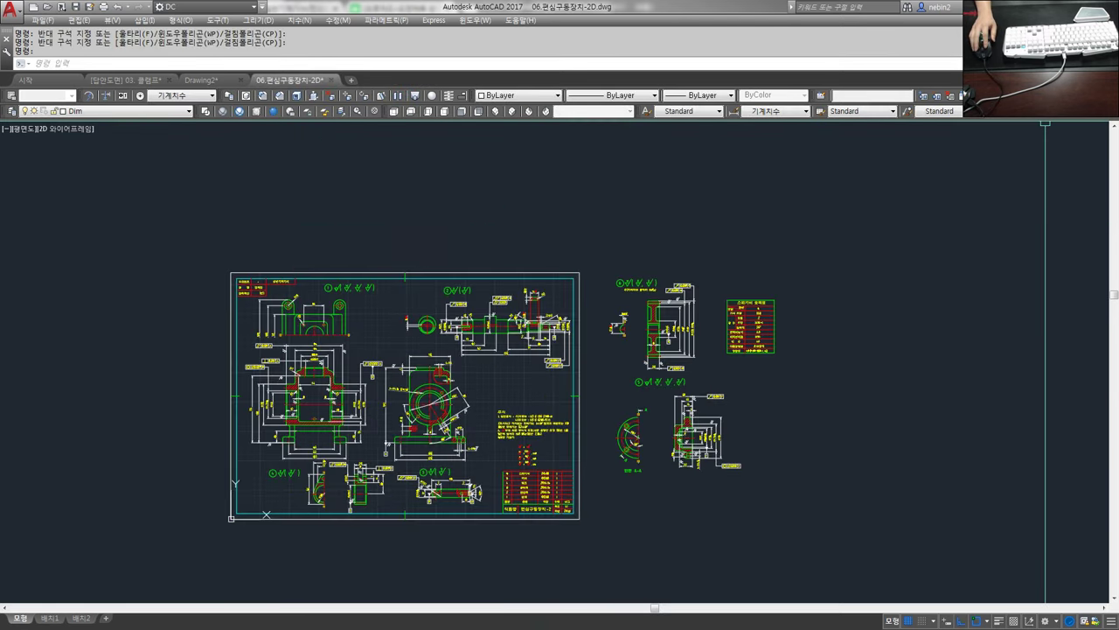
pyautogui.hotkey('alt', 'Tab')
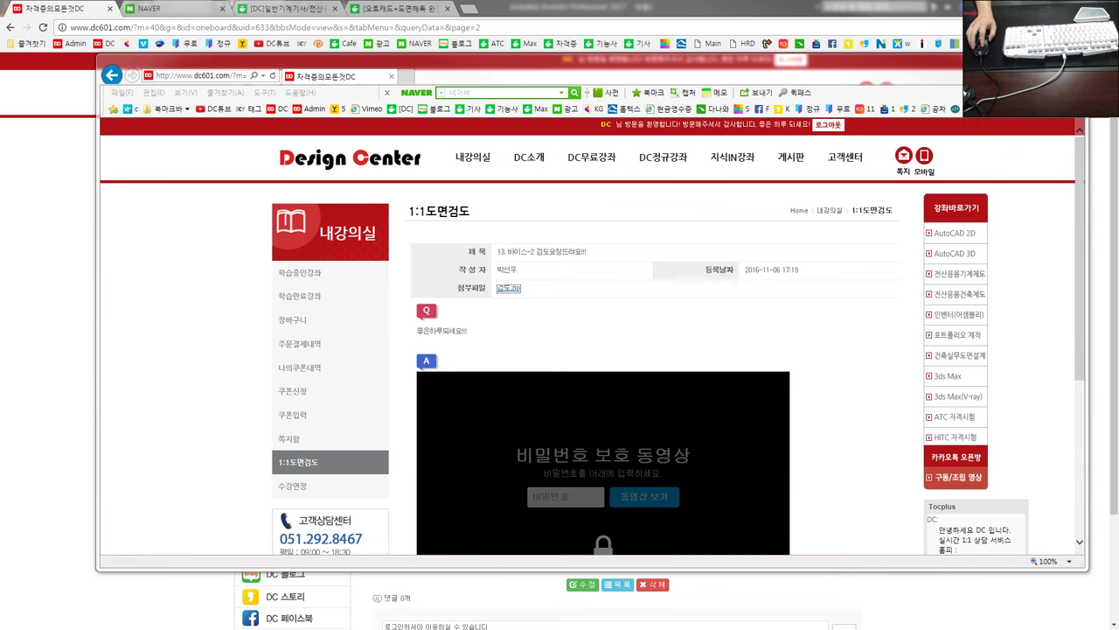
# Move the Acrobat window to the right, cancel its content preparation, and minimize it.
pyautogui.moveTo(749, 100)
pyautogui.mouseDown()
pyautogui.moveTo(475, 88)
pyautogui.moveTo(532, 75)
pyautogui.moveTo(879, 86)
pyautogui.moveTo(923, 73)
pyautogui.mouseUp()
pyautogui.click(560, 370)
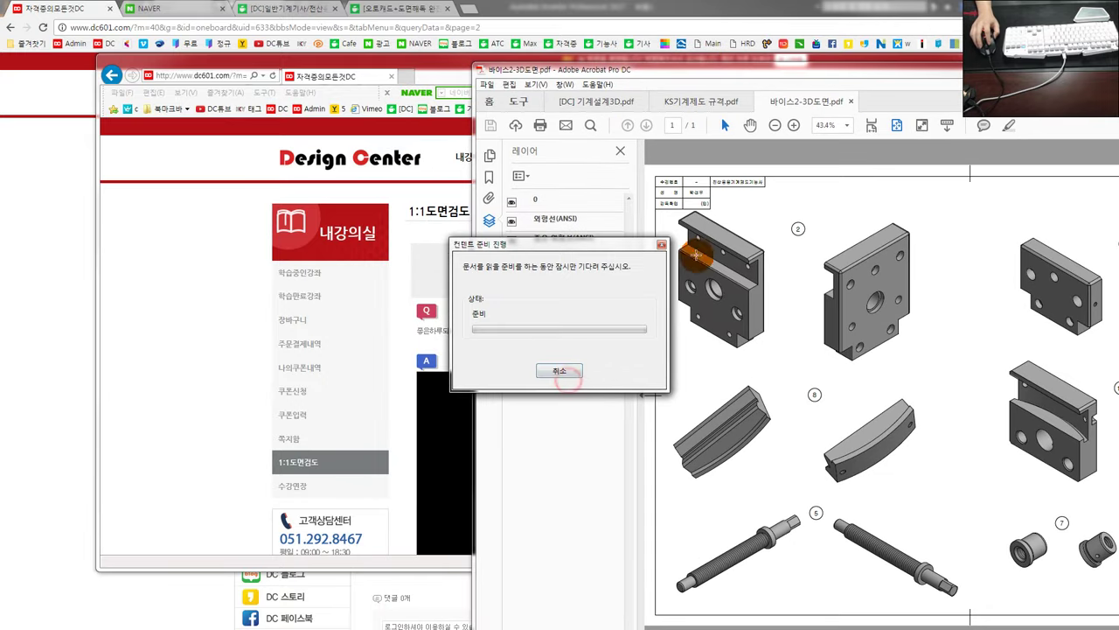
pyautogui.click(559, 371)
pyautogui.press('super+Down')
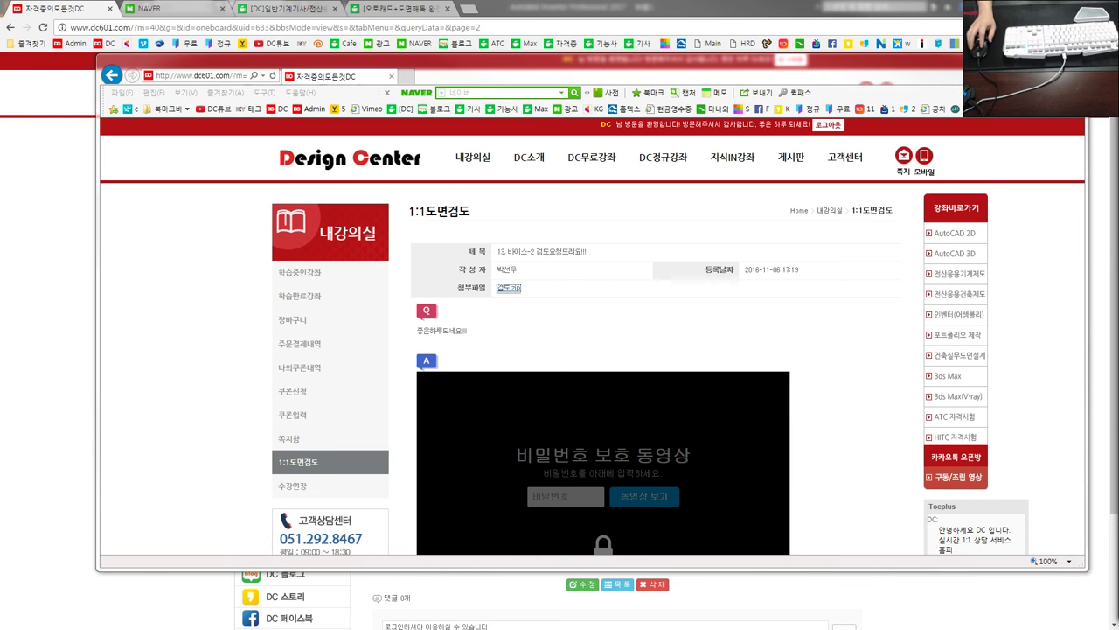
# Close all open PDF tabs in Acrobat, then go to the dc601.com home page.
pyautogui.click(1096, 343)
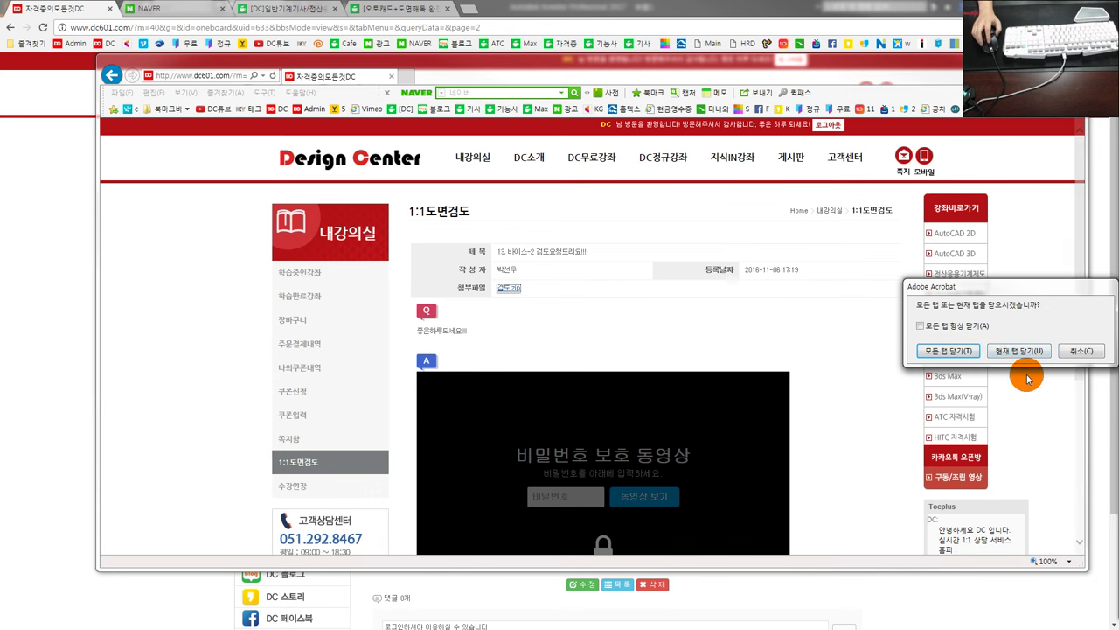
pyautogui.click(940, 350)
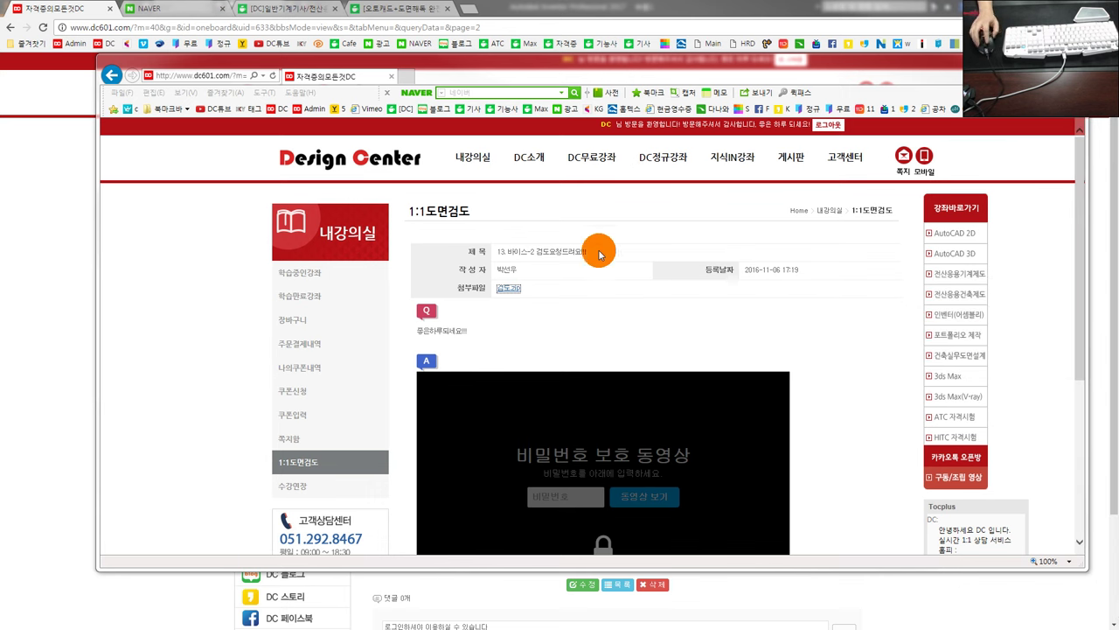
pyautogui.click(314, 153)
pyautogui.moveTo(485, 68); pyautogui.dragTo(1118, 114)
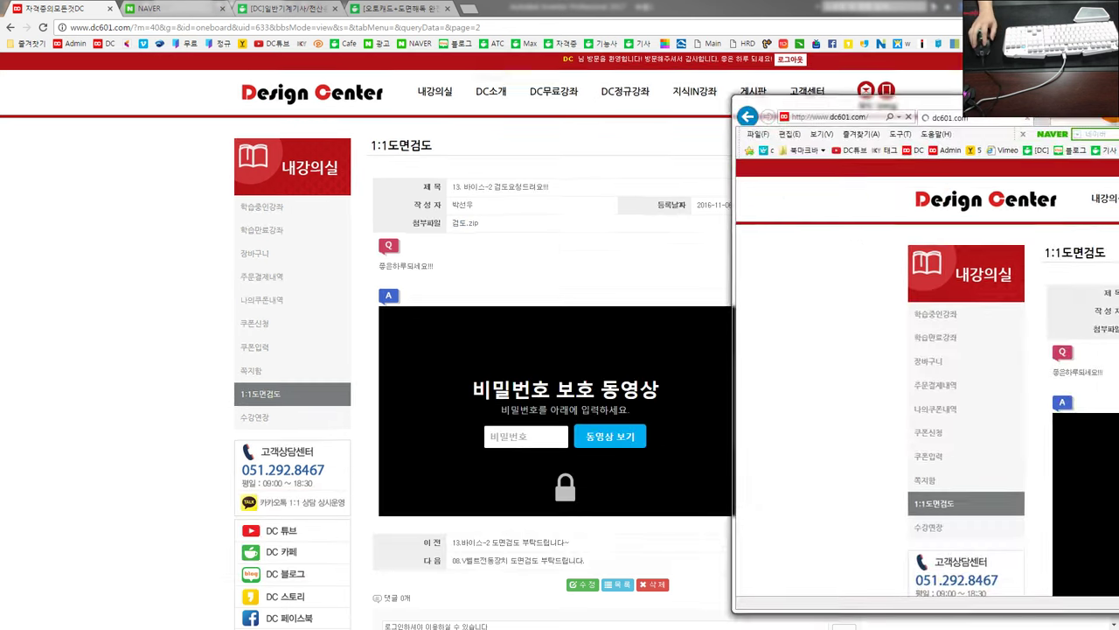